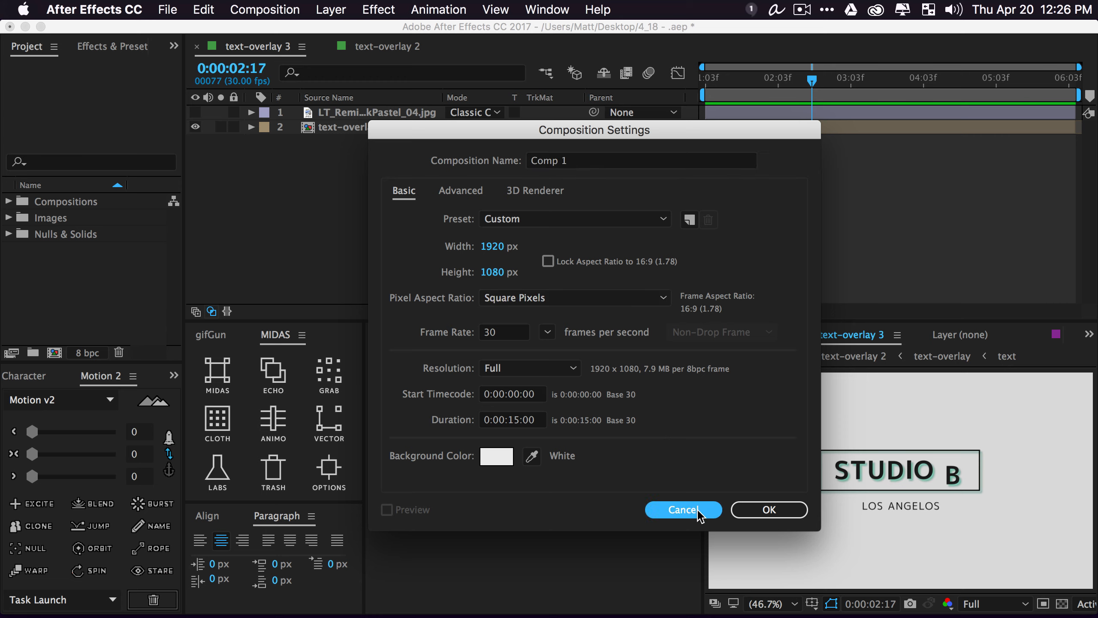
Discard the old project for a new untitled one and start a composition named text-original
left_click(168, 10)
mouse_move(268, 30)
left_click(500, 36)
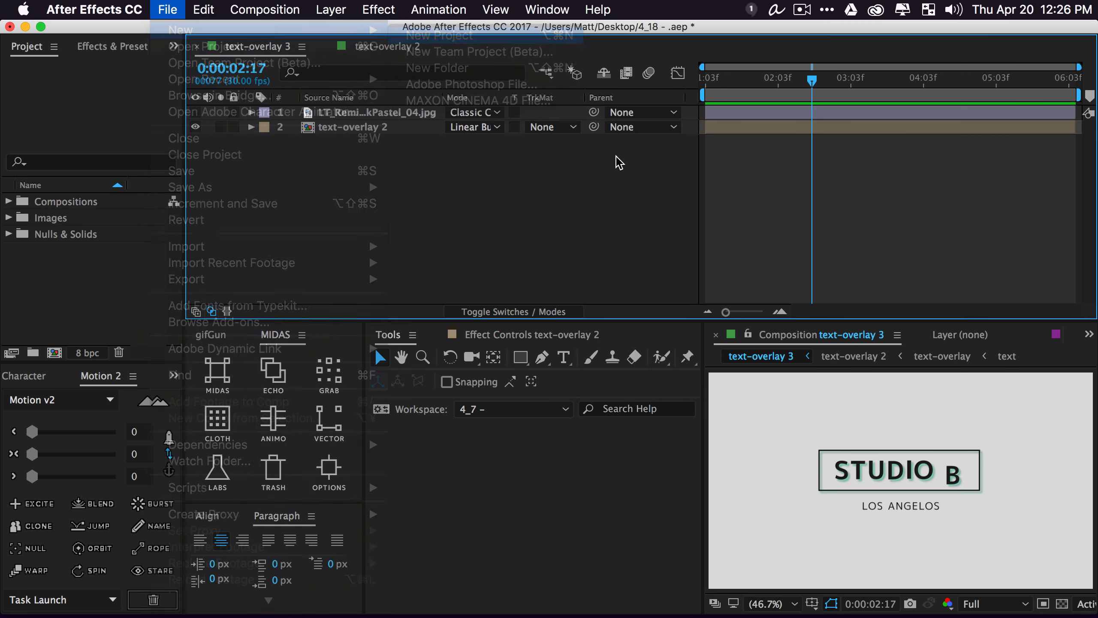
left_click(504, 349)
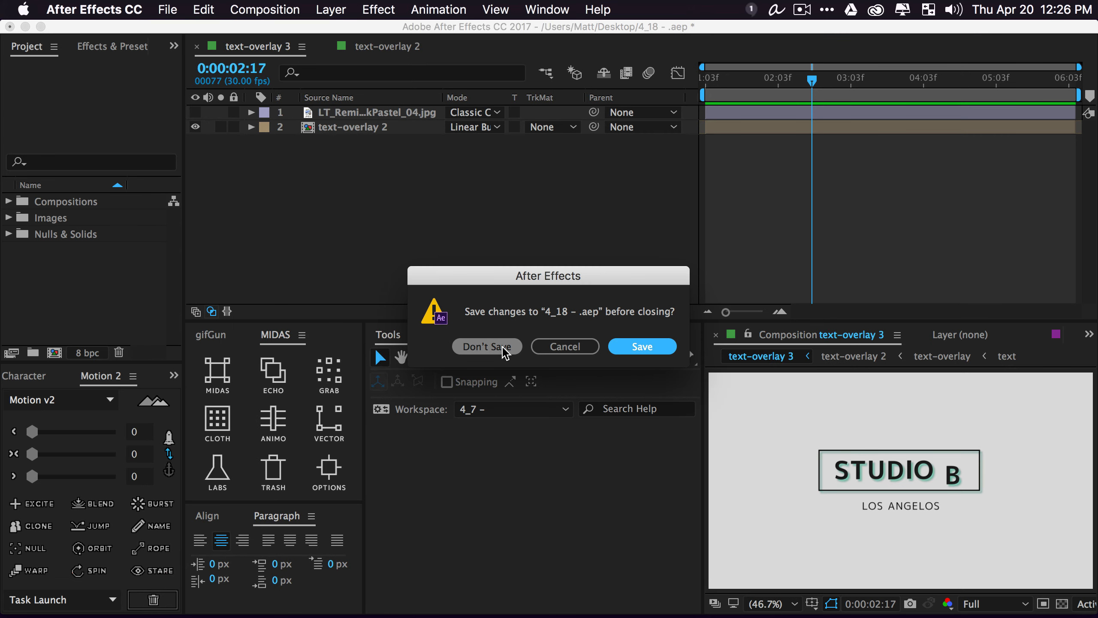
key("super+n")
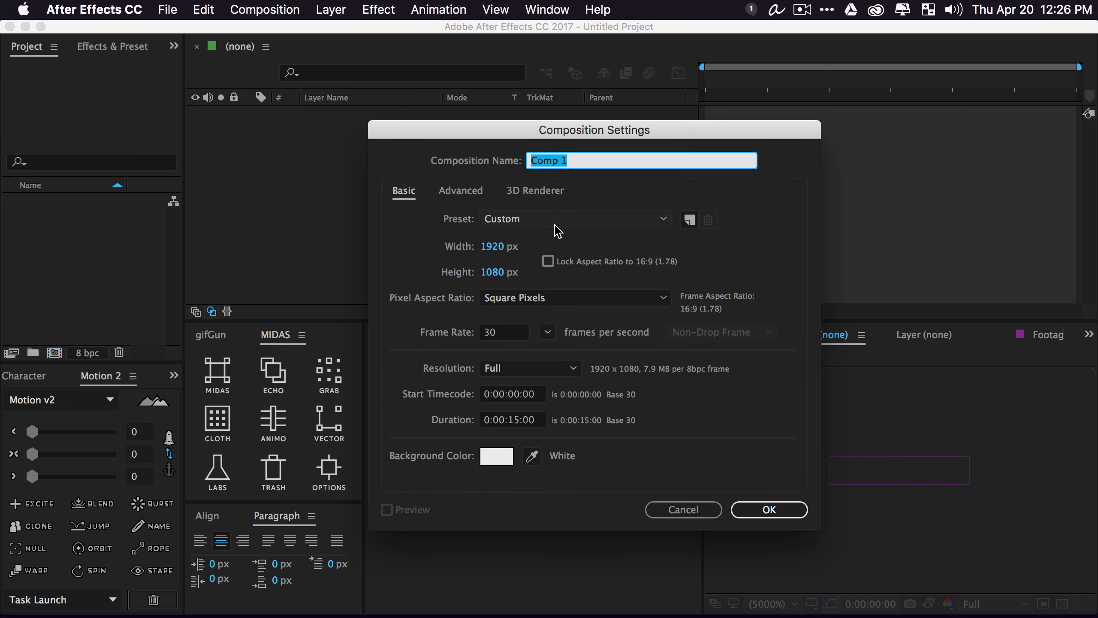
type("text-original")
Create the composition and add 'STUDIO B' as a paragraph of heavy 93 px text
key("Return")
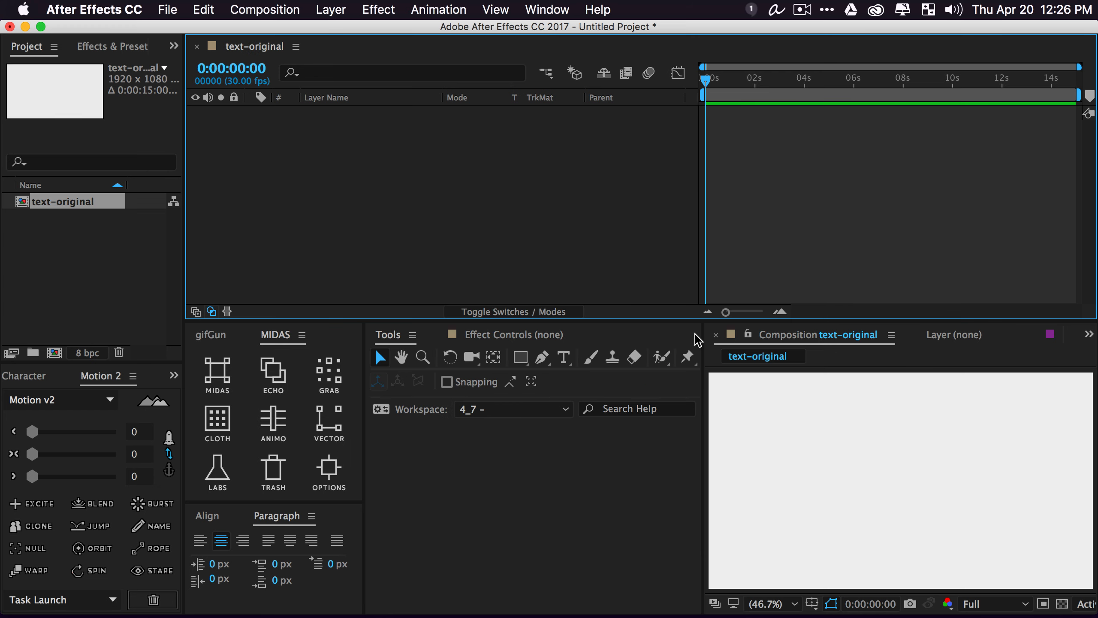
key("super+t")
left_click_drag(781, 442, 1026, 490)
type("STUDIO B")
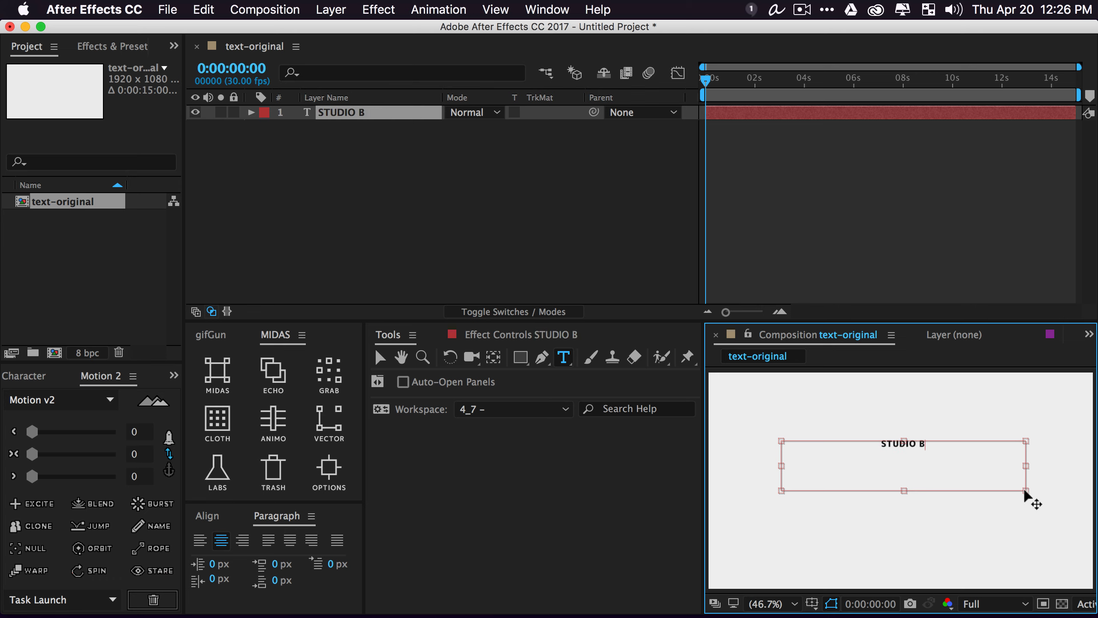
key("super+a")
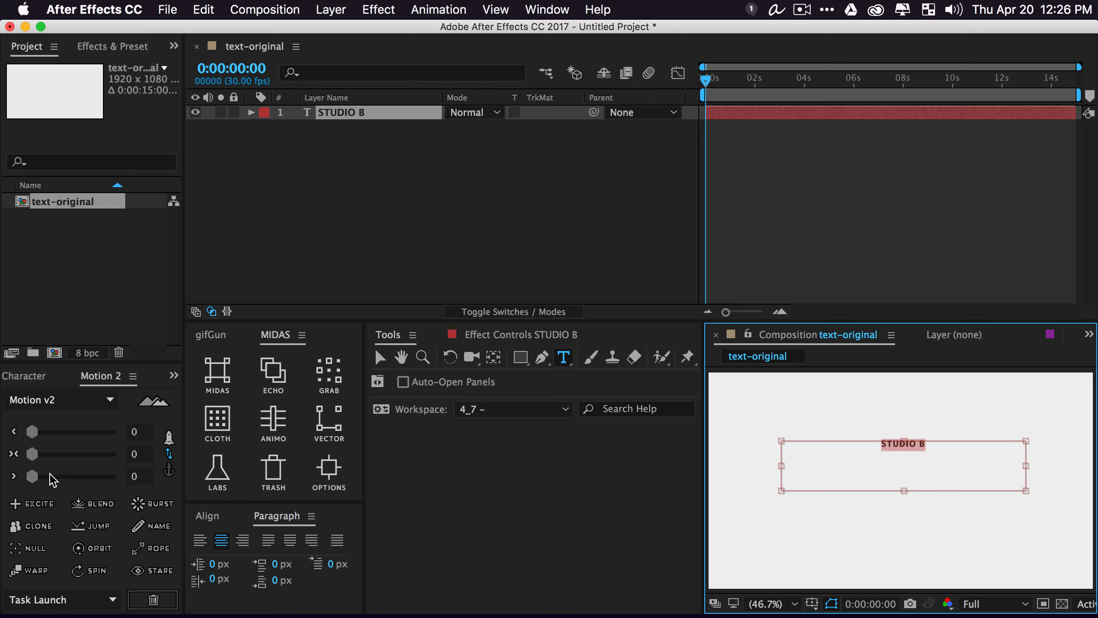
left_click(35, 377)
left_click_drag(34, 449, 89, 452)
left_click(388, 174)
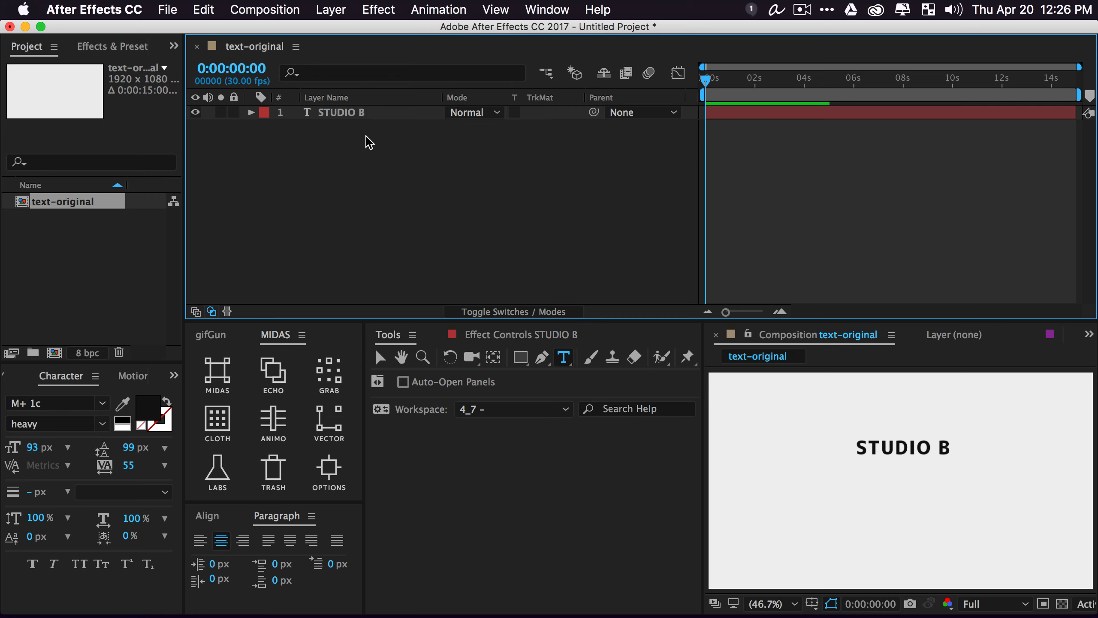
Centre the STUDIO B layer's anchor point and align it to the frame's vertical centre
key("v")
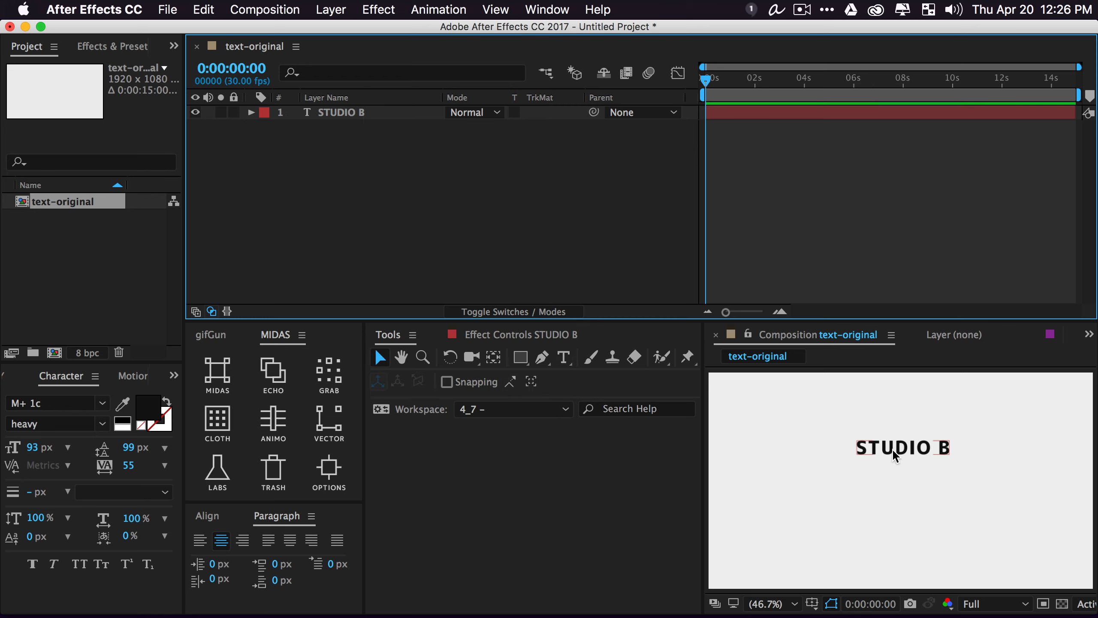
left_click(897, 457)
left_click(129, 376)
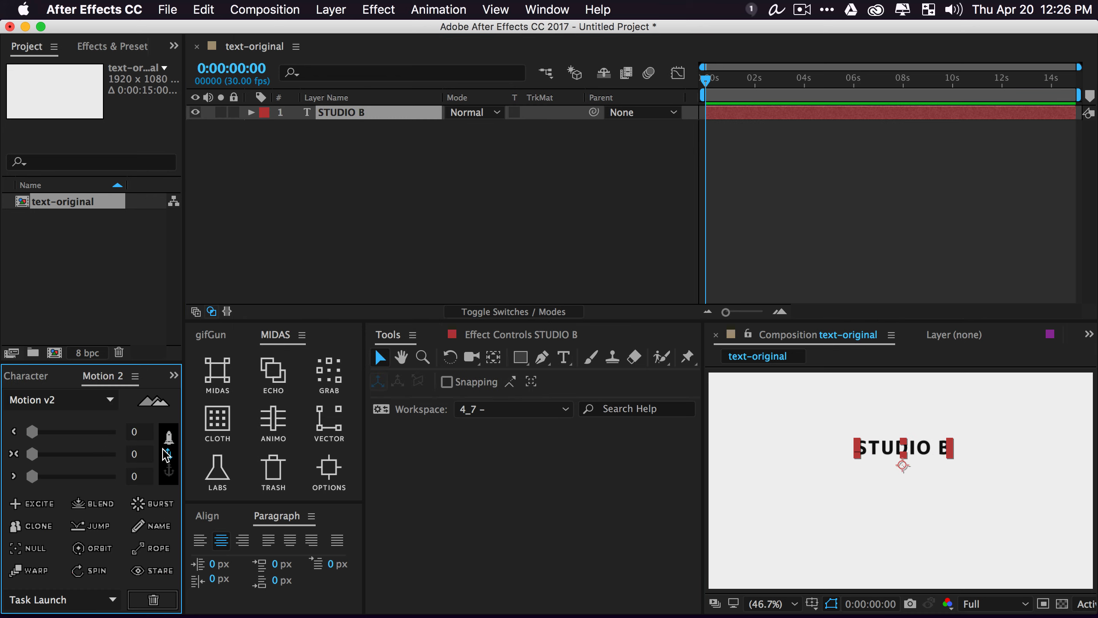
left_click(168, 469)
left_click(123, 454)
left_click(207, 516)
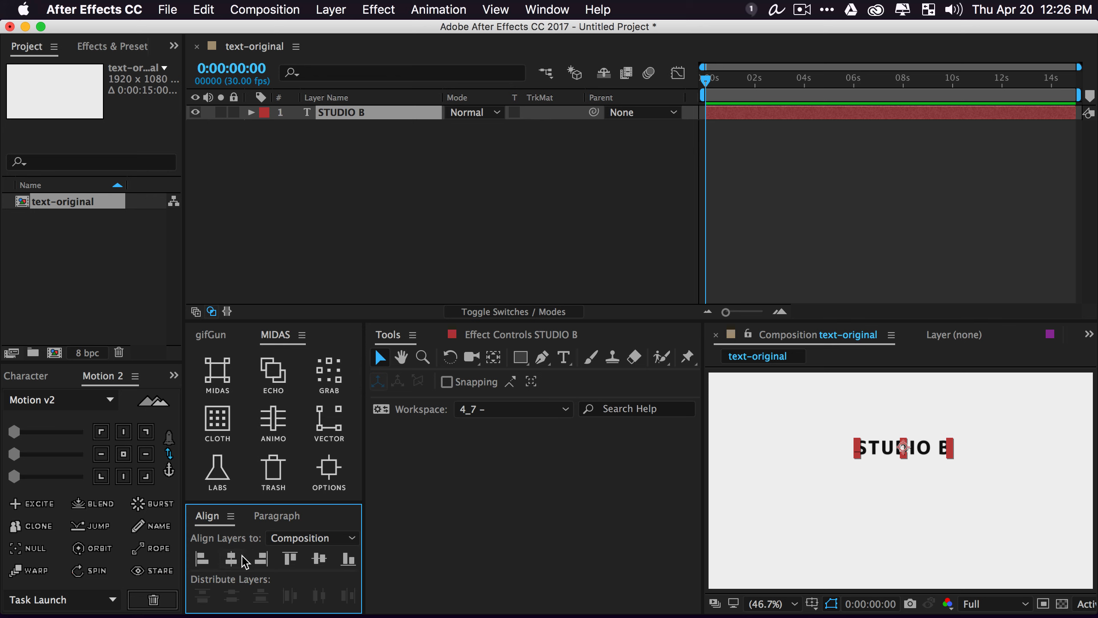
left_click(319, 558)
left_click(386, 207)
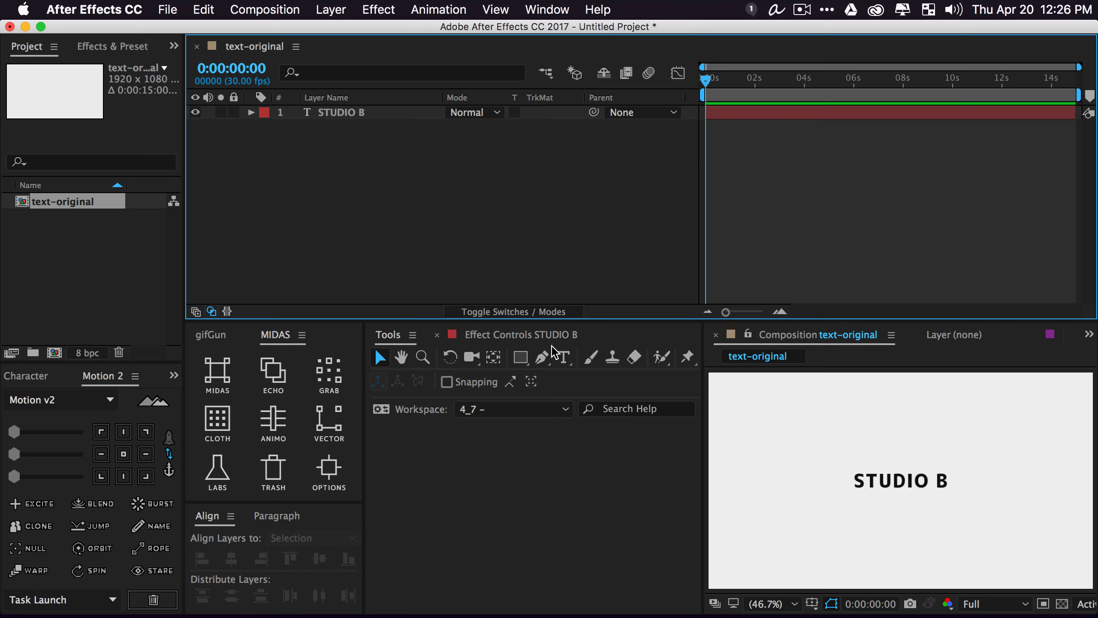
left_click_drag(520, 357, 609, 363)
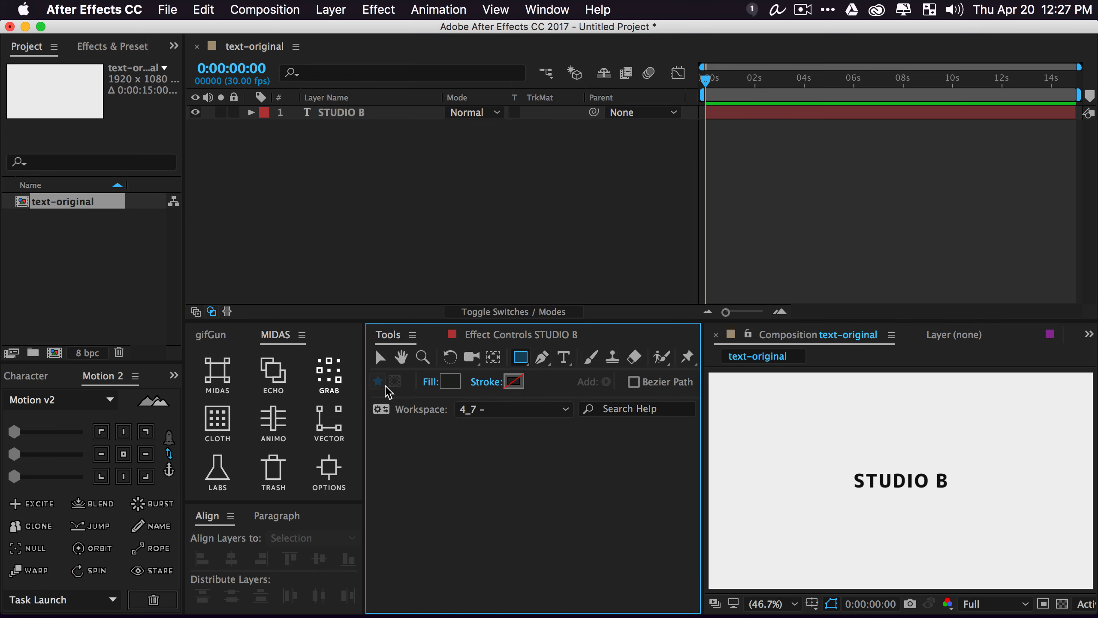
Draw a no-fill rectangle with a dark grey stroke around STUDIO B
left_click(430, 382)
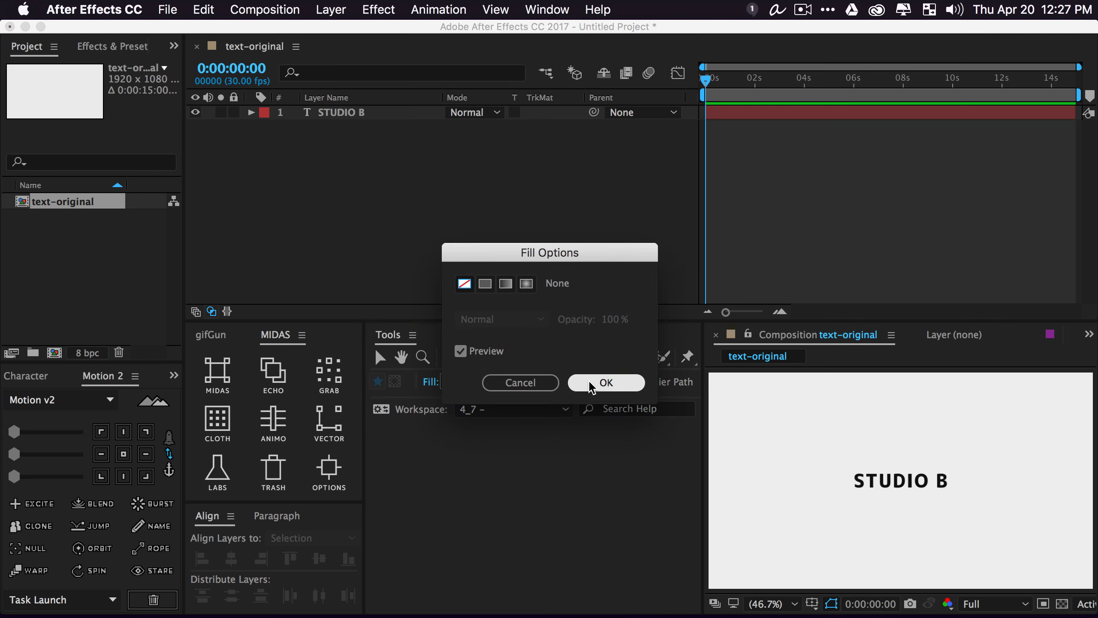
left_click(606, 382)
left_click(512, 383)
left_click_drag(390, 351, 338, 373)
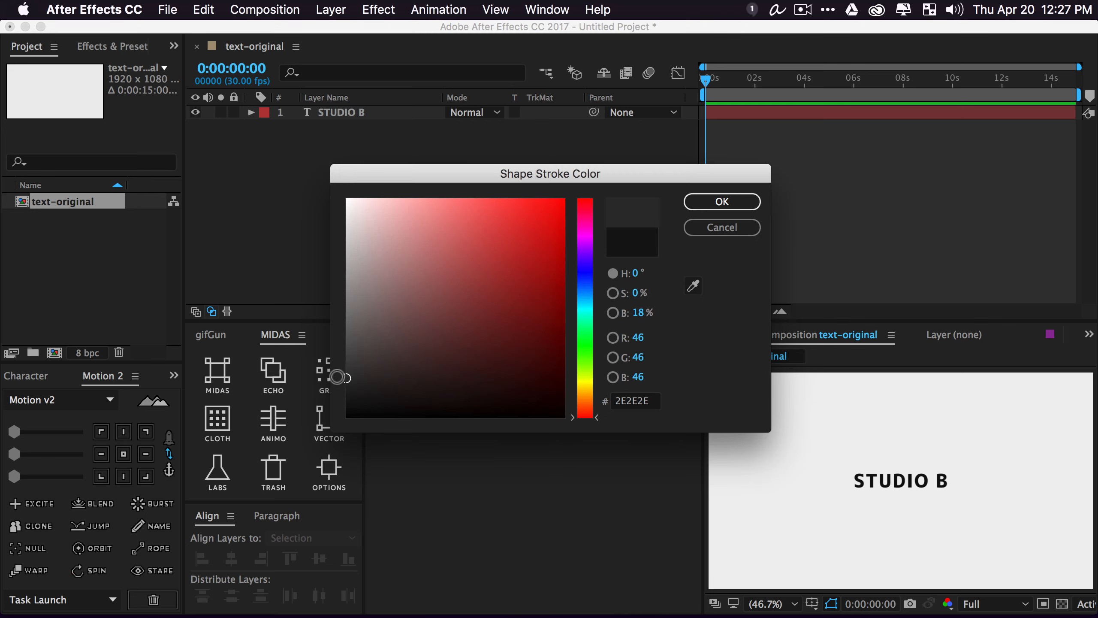
left_click(703, 195)
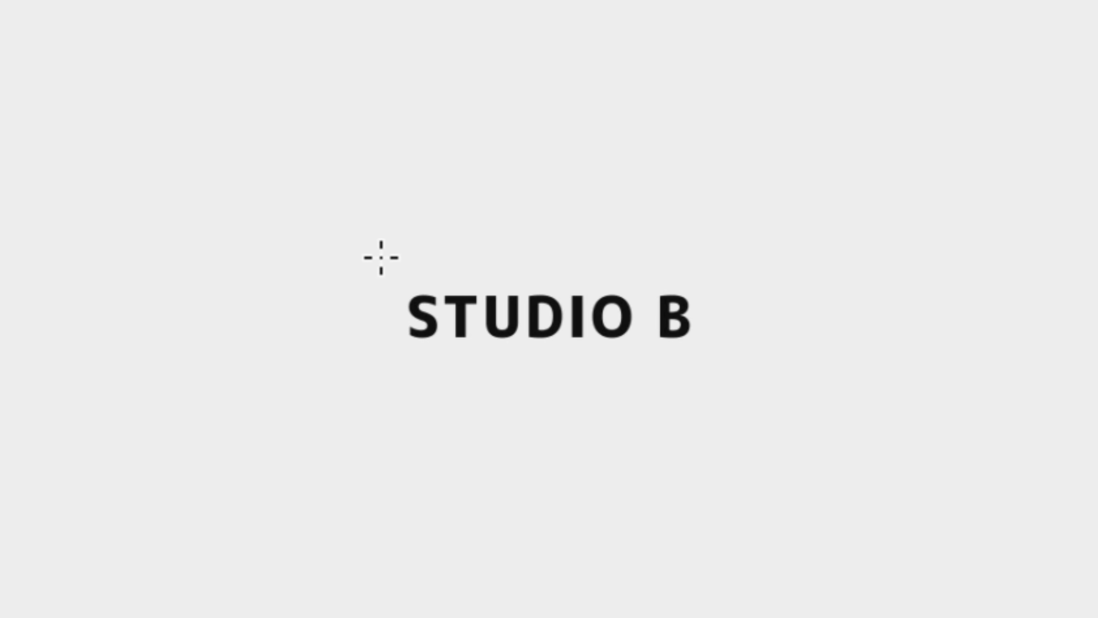
left_click_drag(378, 257, 740, 368)
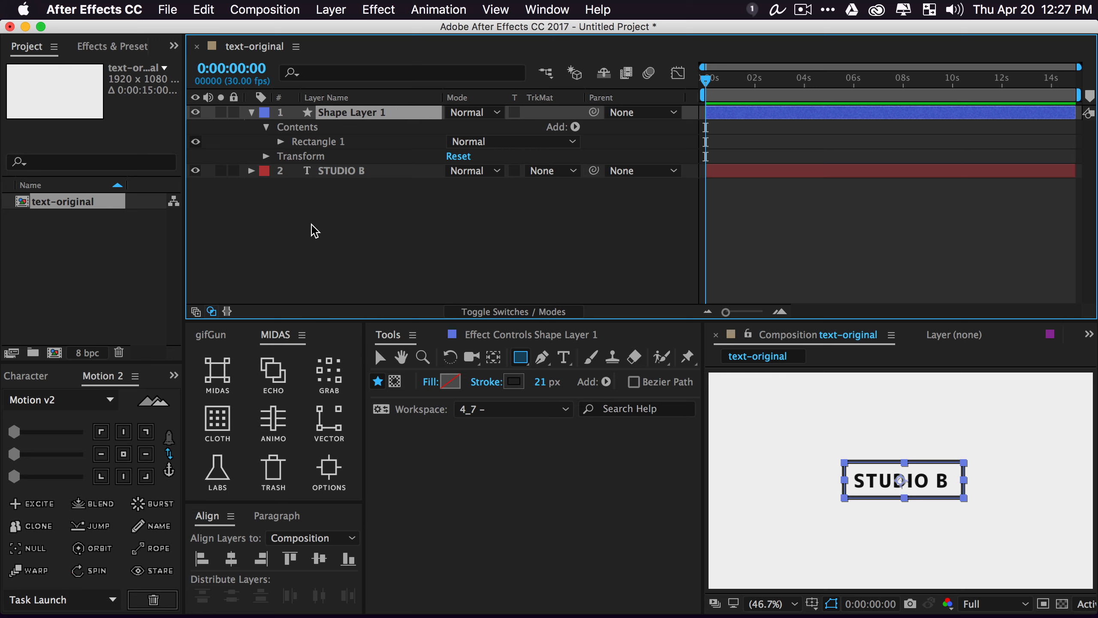
Centre the rectangle in the frame, then nudge it and the title slightly upward
left_click(123, 453)
left_click(231, 559)
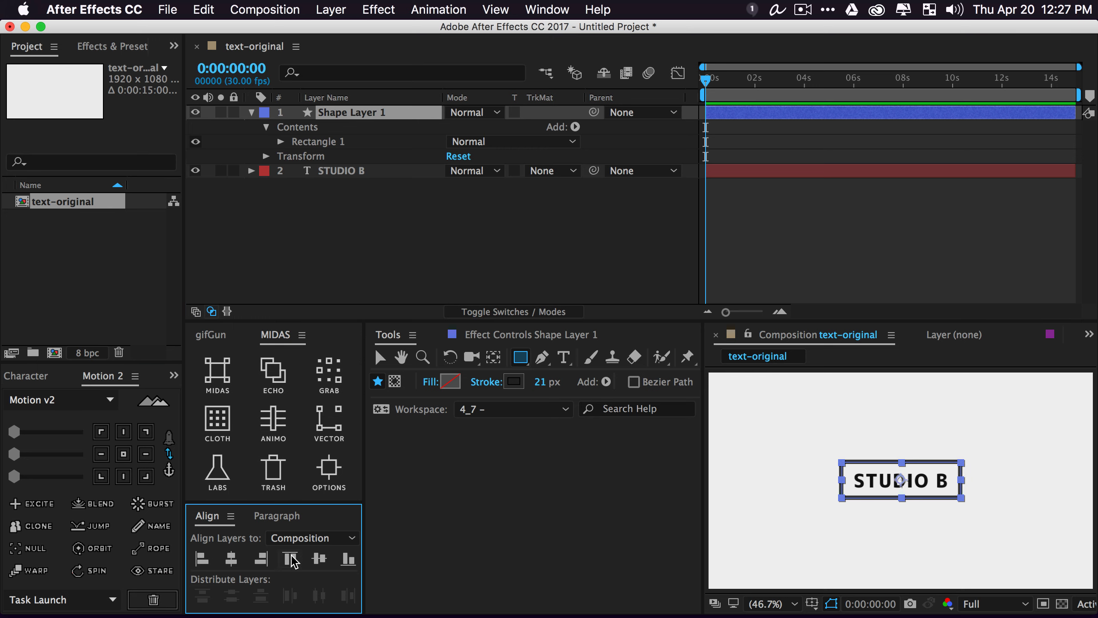
left_click(320, 558)
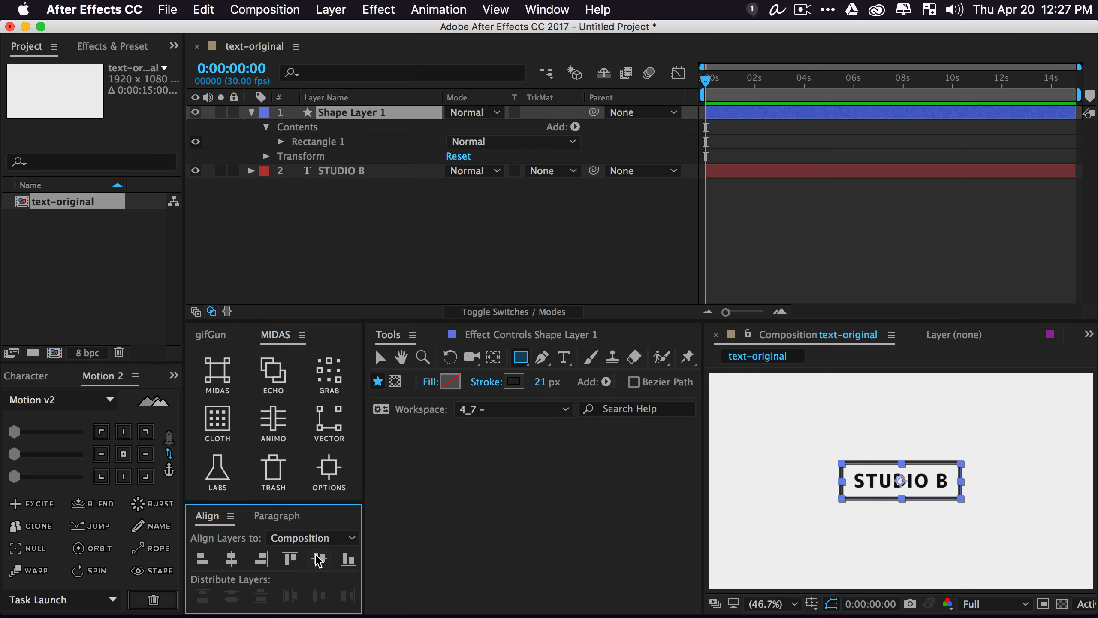
left_click(385, 251)
key("v")
left_click_drag(934, 502, 815, 436)
key("shift+Up")
key("shift+Up")
key("shift+Up")
key("shift+Up")
key("shift+Up")
key("shift+Up")
key("shift+Up")
key("shift+Up")
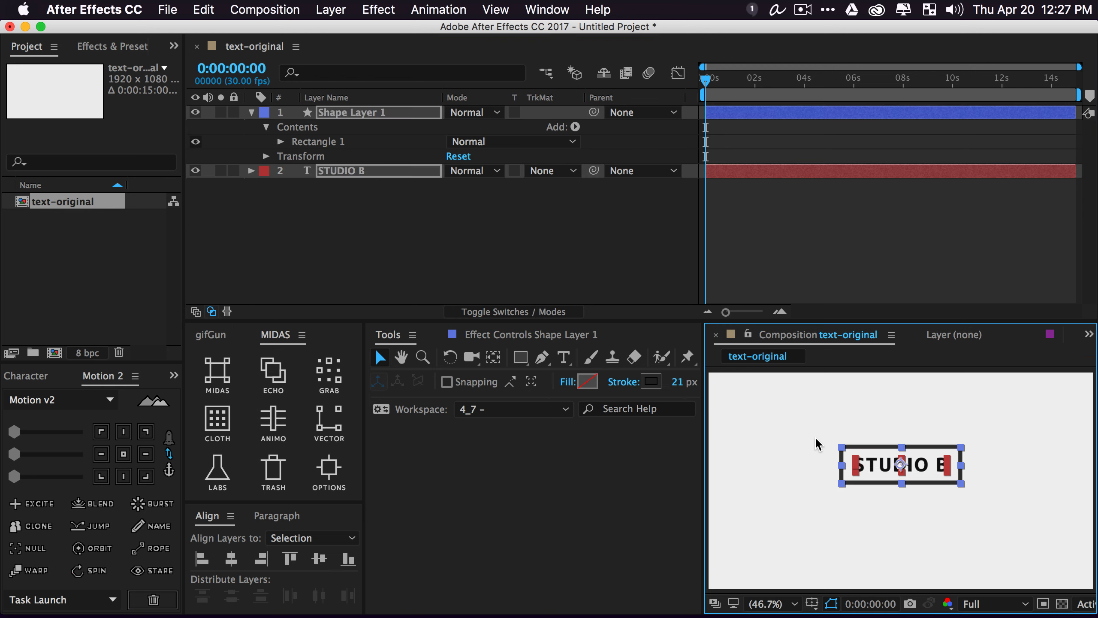
key("shift+Down")
key("shift+Down")
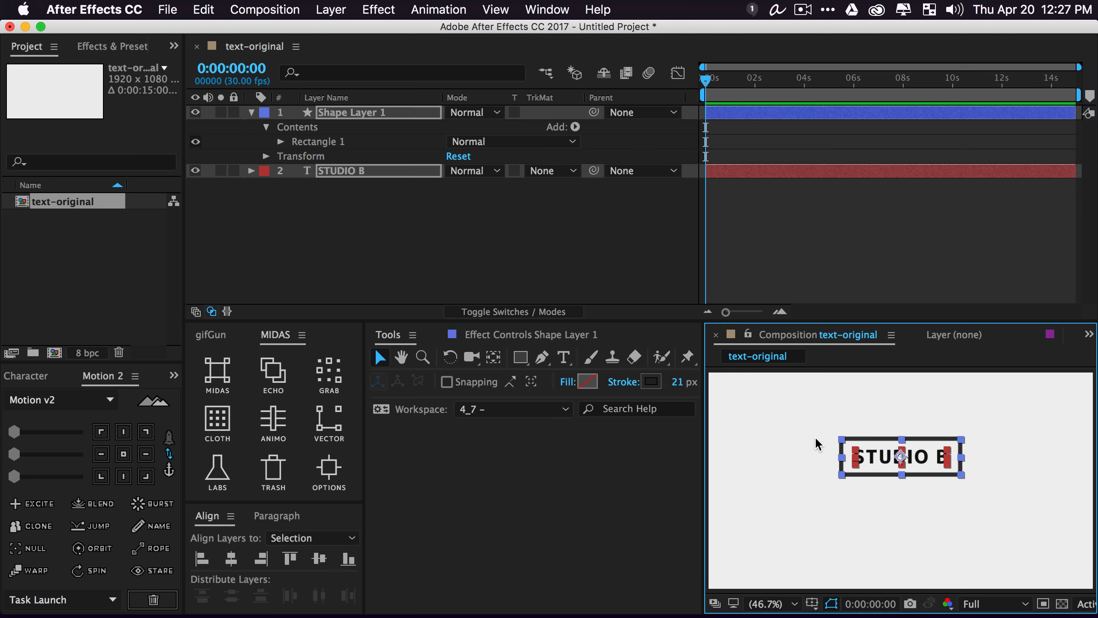
left_click(343, 216)
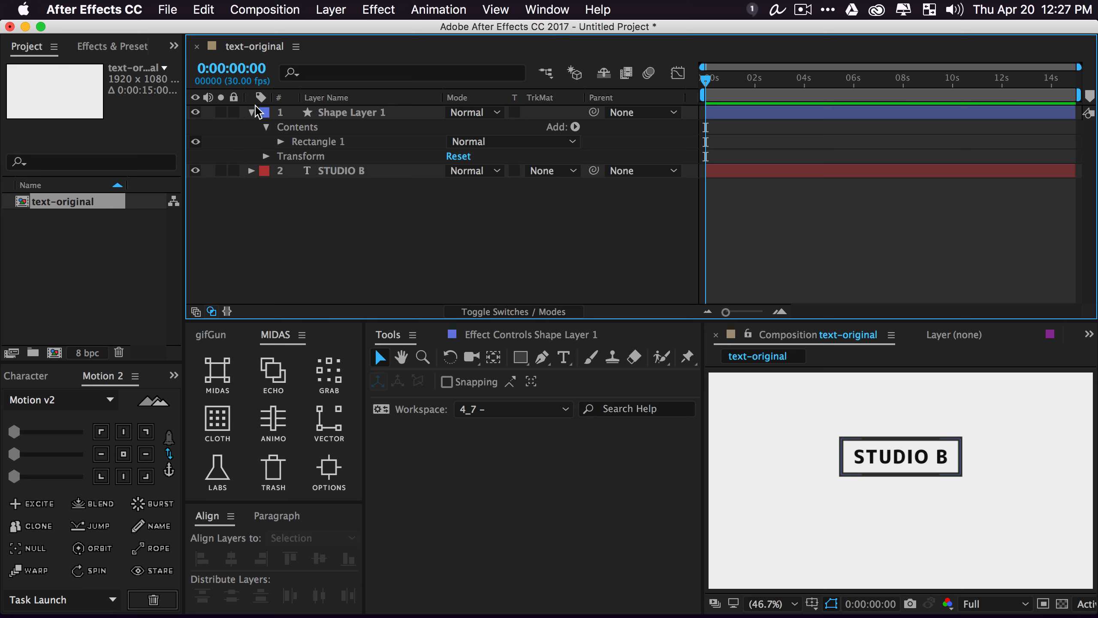
Rename the rectangle shape layer to 'outlines'
left_click(251, 112)
key("Return")
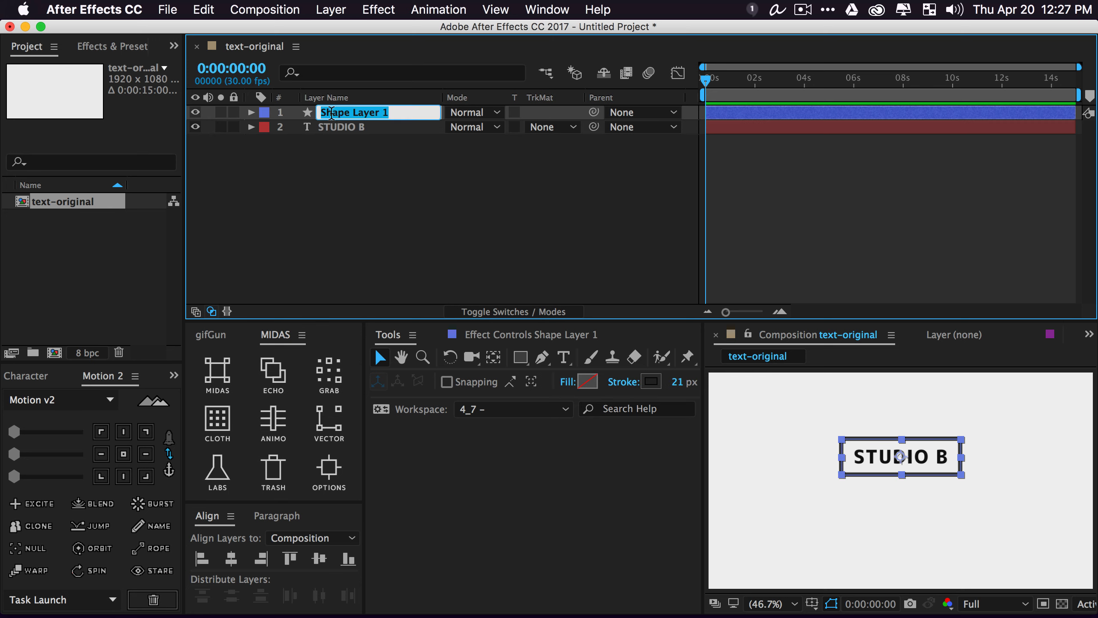
type("iou")
type("ines")
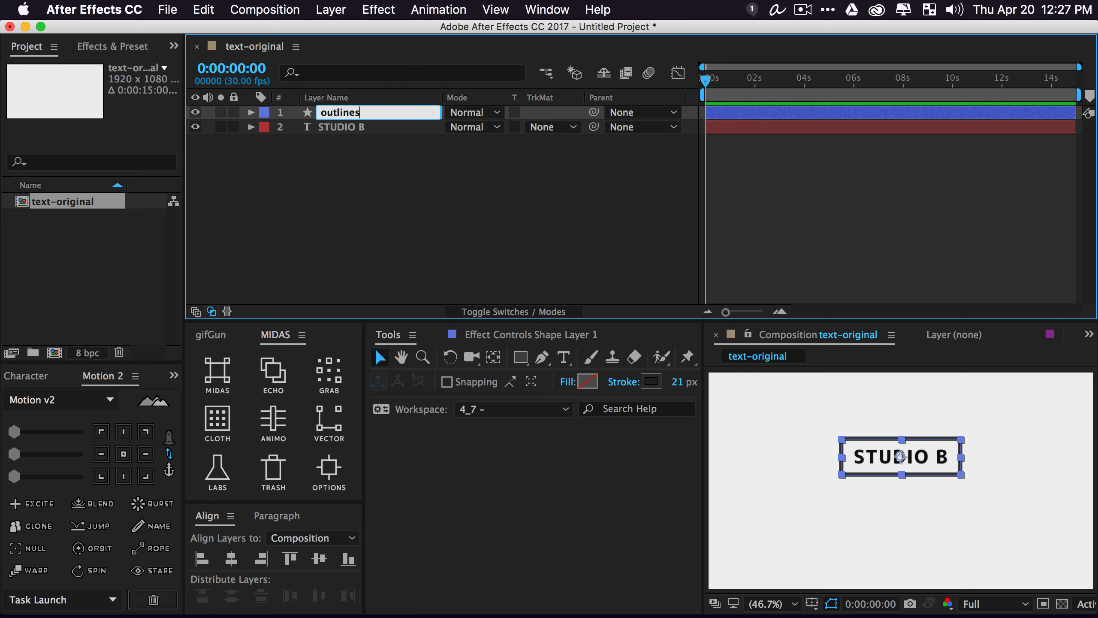
key("Return")
left_click(337, 143)
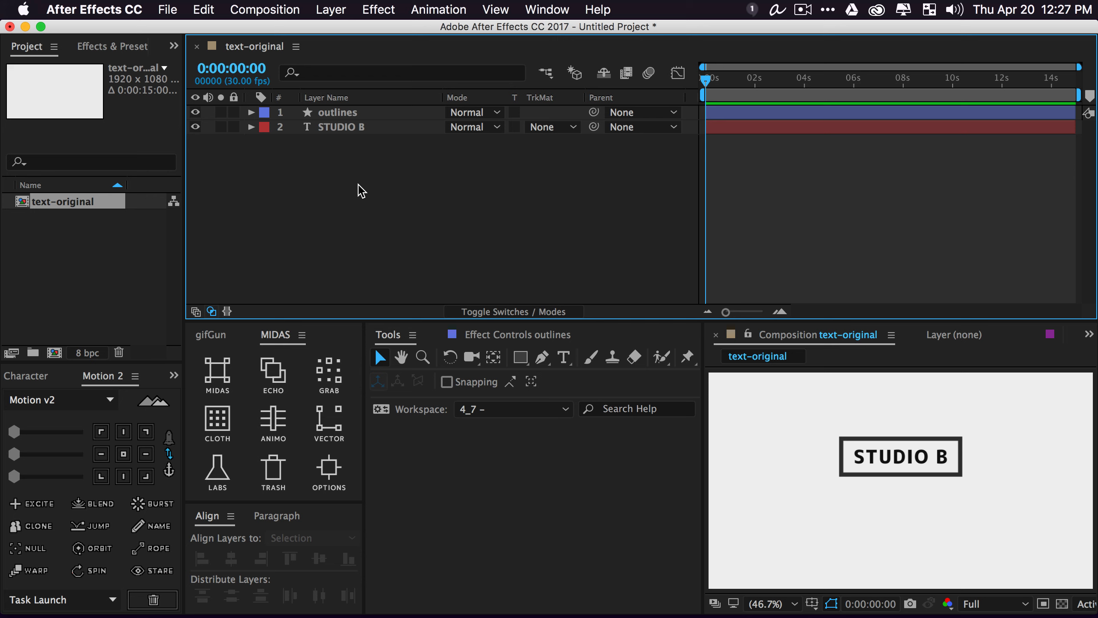
left_click(351, 127)
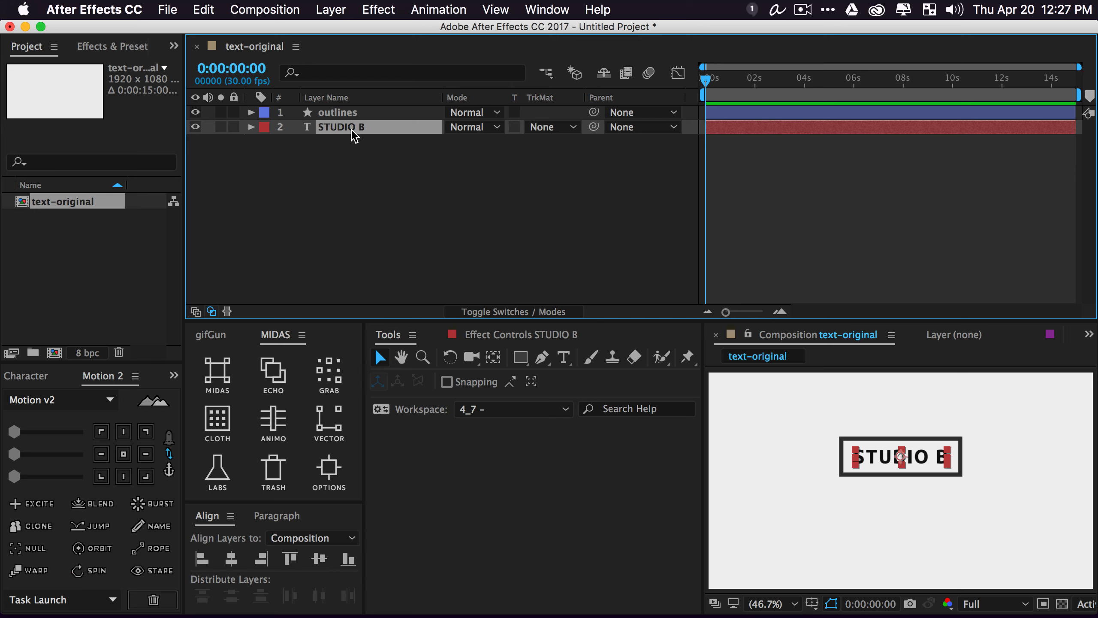
Duplicate the title, move the copy below the box and retype it as 'los angleos'
key("ctrl+d")
left_click_drag(908, 464, 910, 496)
double_click(909, 496)
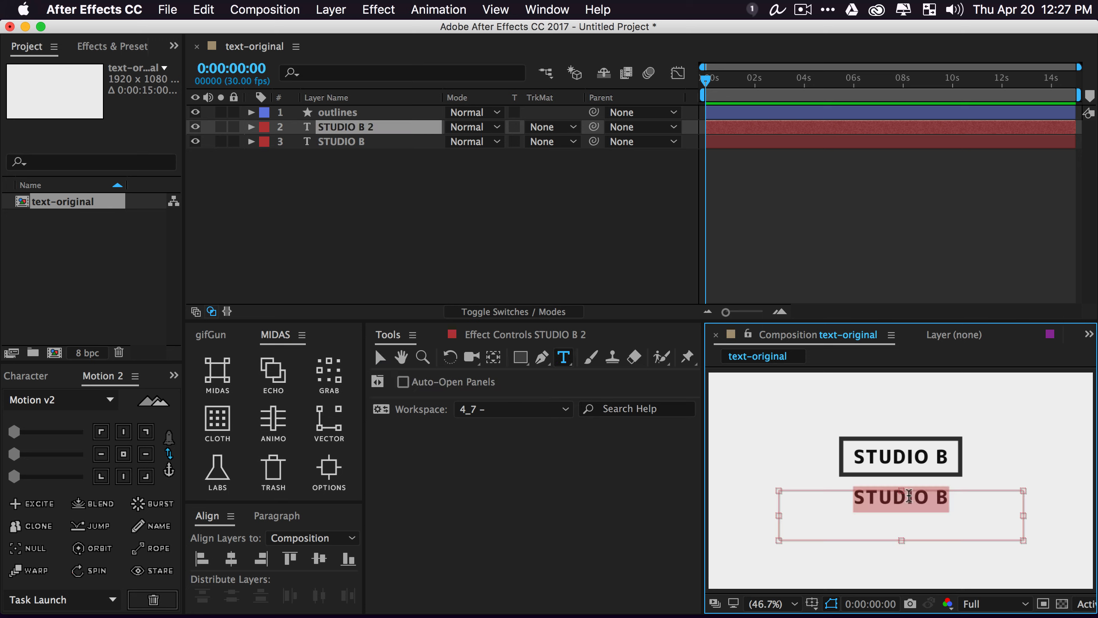
type("los")
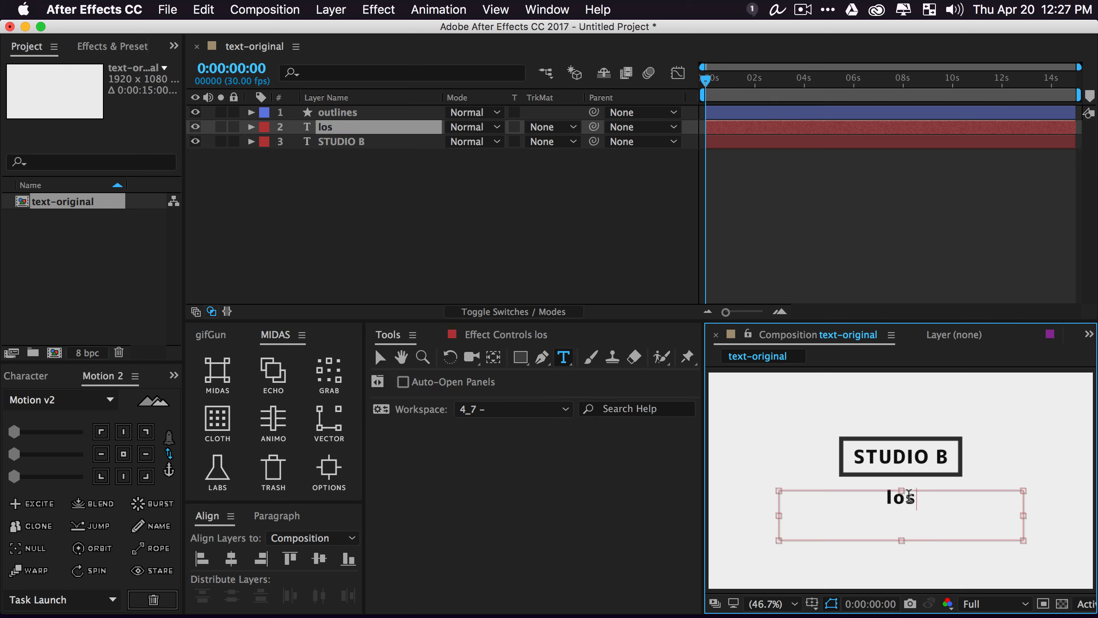
type(" angleos")
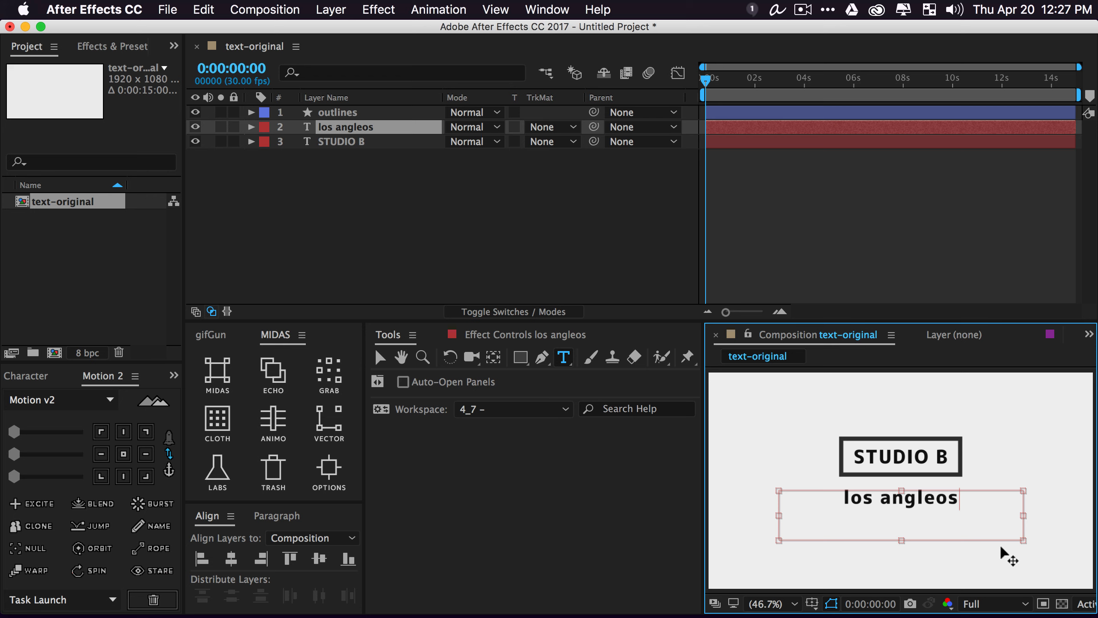
left_click_drag(961, 499, 968, 501)
left_click(370, 269)
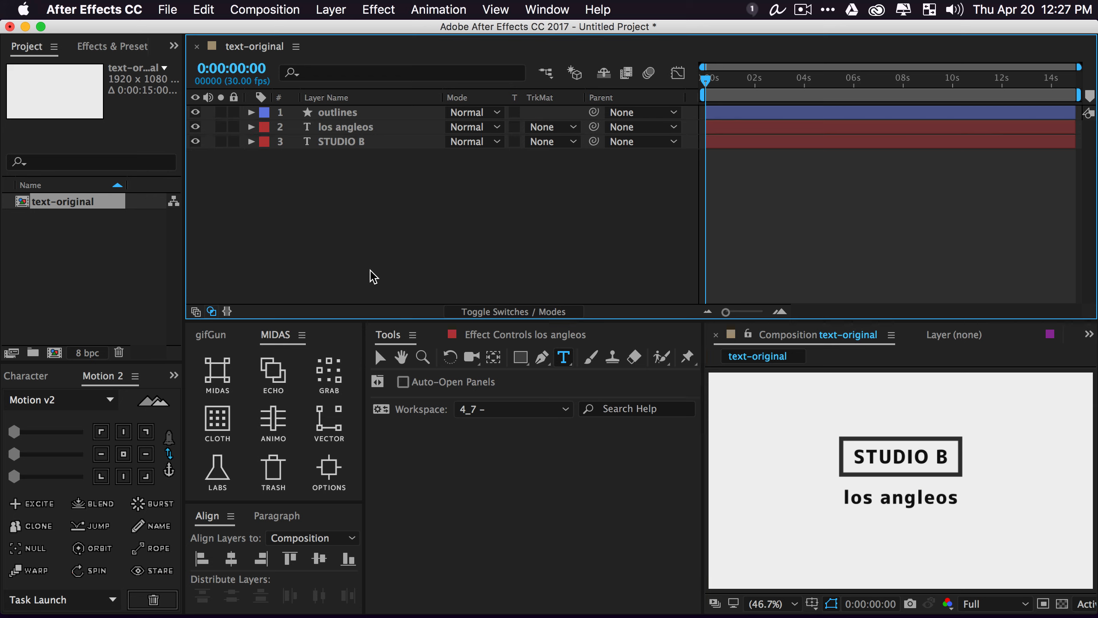
left_click(346, 127)
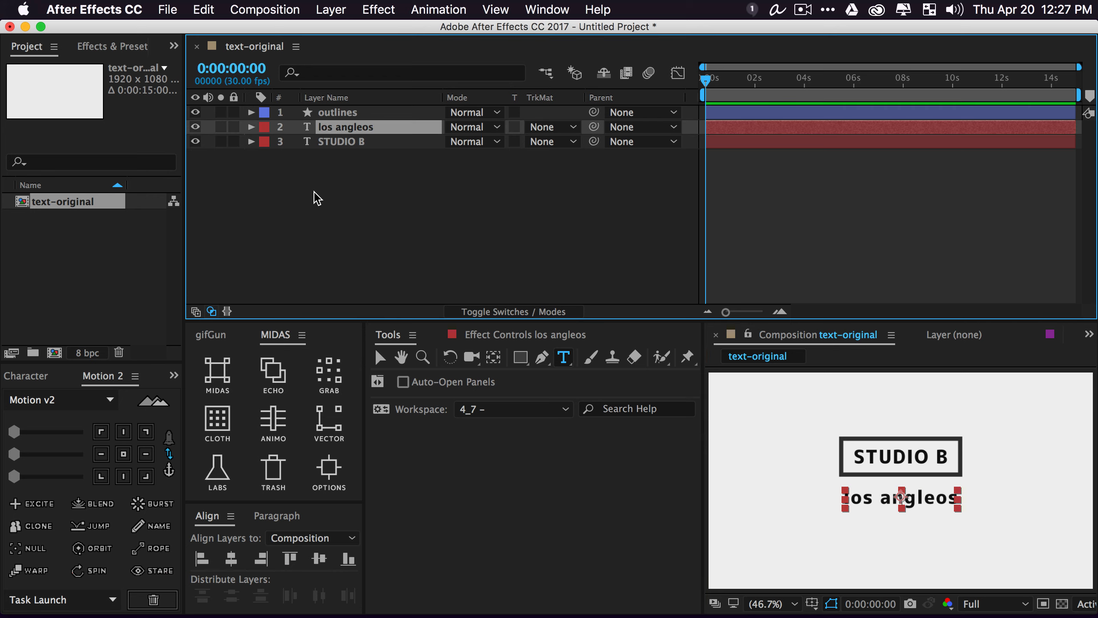
Scale the subtitle to 72% with Regular weight, 70 px size and tracking 119
key("s")
left_click_drag(505, 147, 199, 359)
left_click(26, 375)
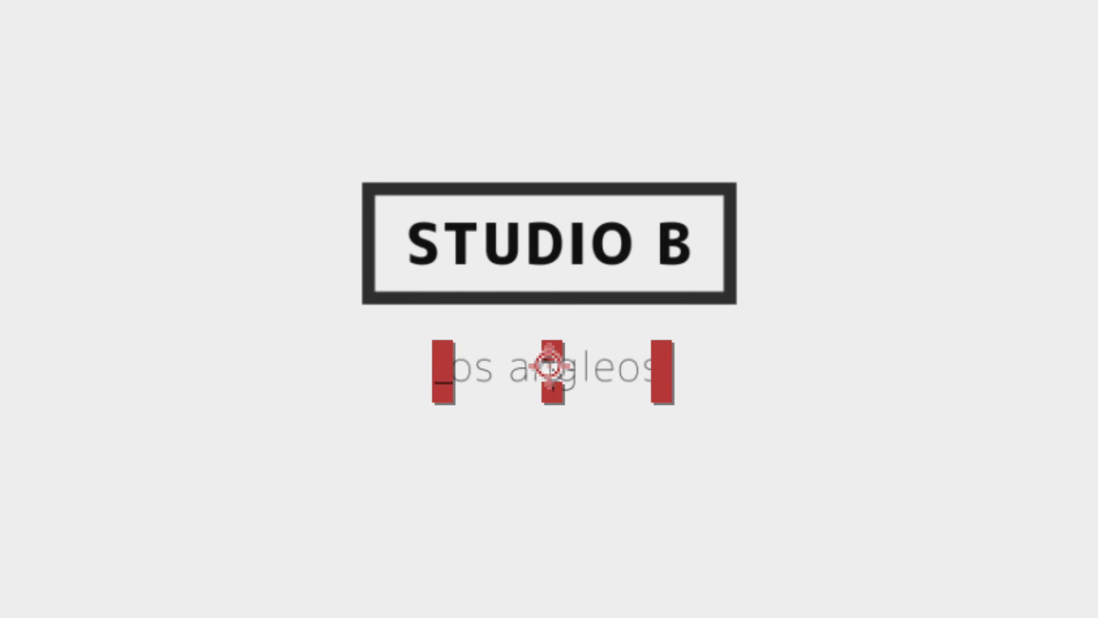
key("Down")
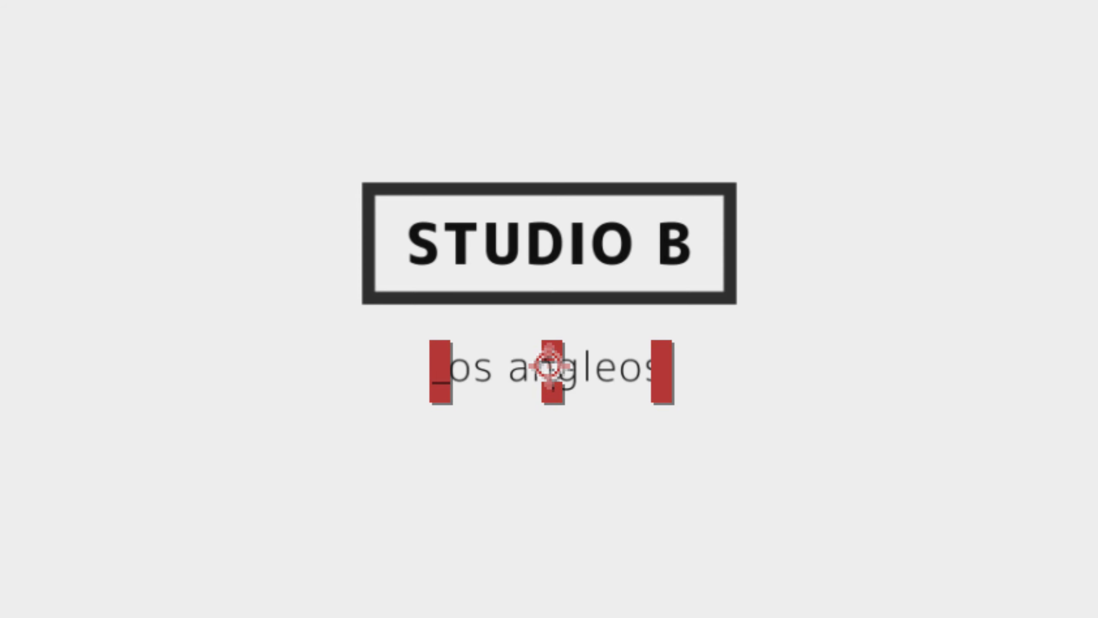
key("Down")
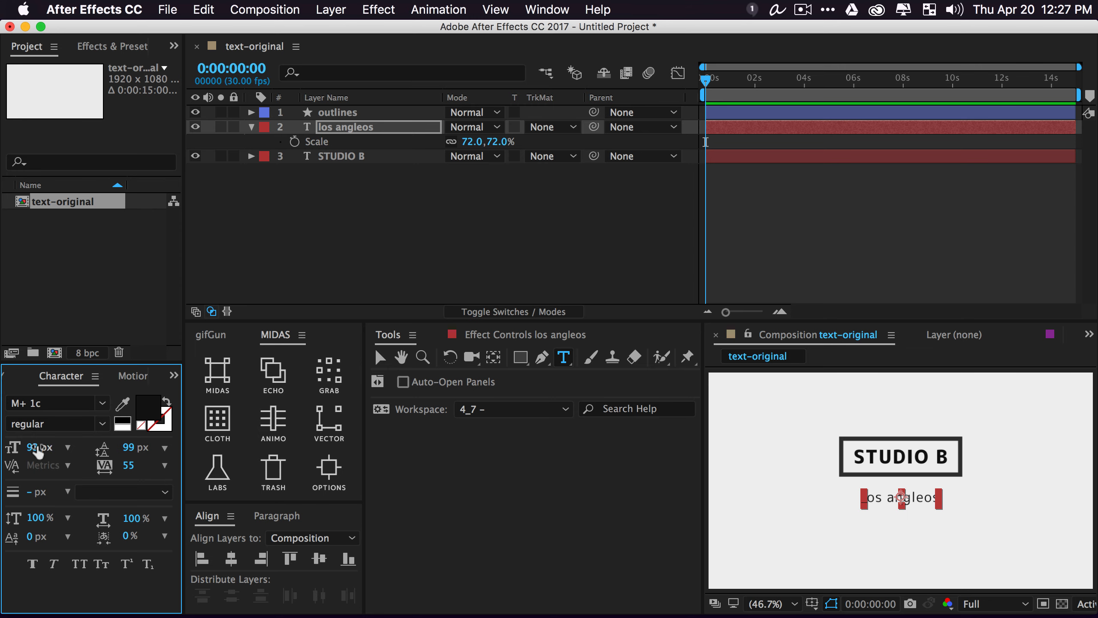
left_click_drag(39, 450, 181, 466)
left_click(485, 243)
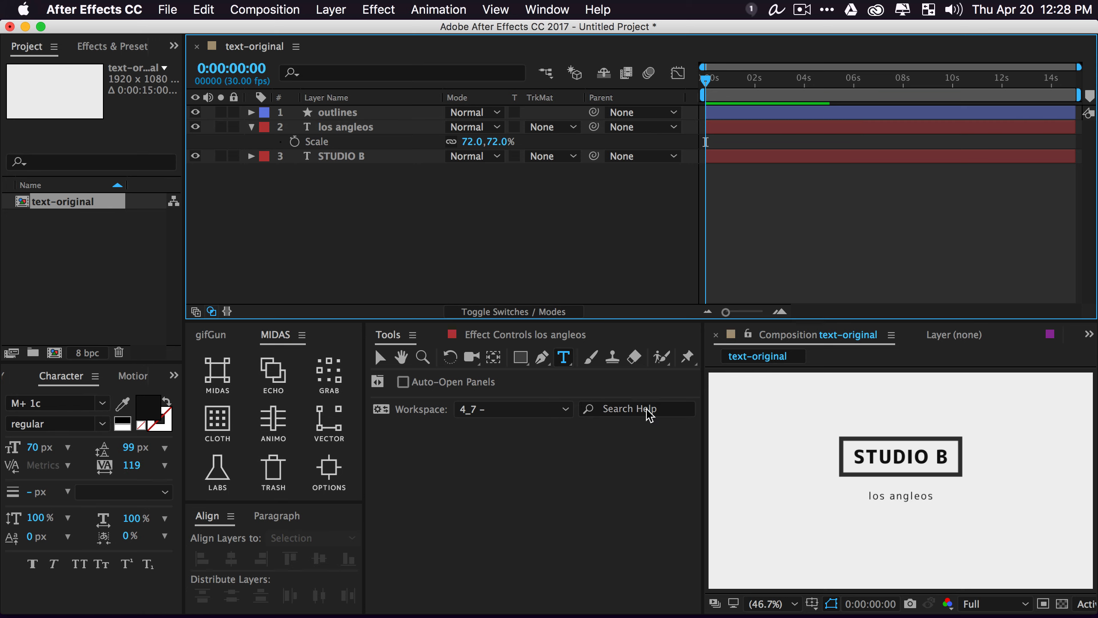
Append ', ca' in lowercase to the subtitle text
key("v")
left_click(897, 497)
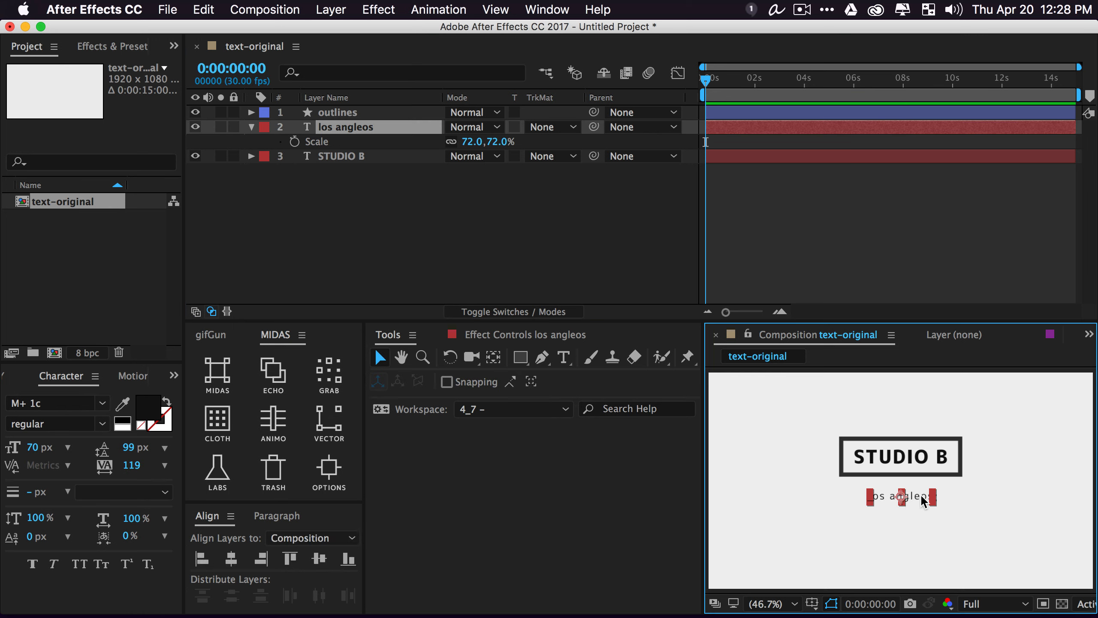
double_click(920, 494)
left_click(946, 502)
type(", CA")
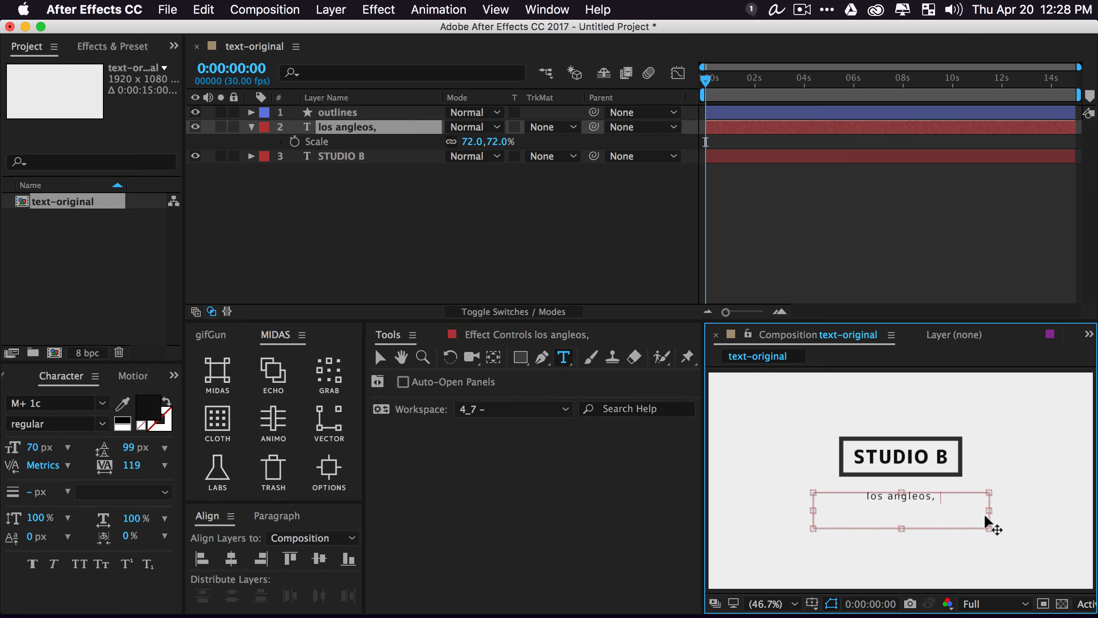
key("BackSpace")
key("BackSpace")
type("ca")
left_click(545, 246)
Adjust the subtitle layer with the Motion 2 anchor tools
key("v")
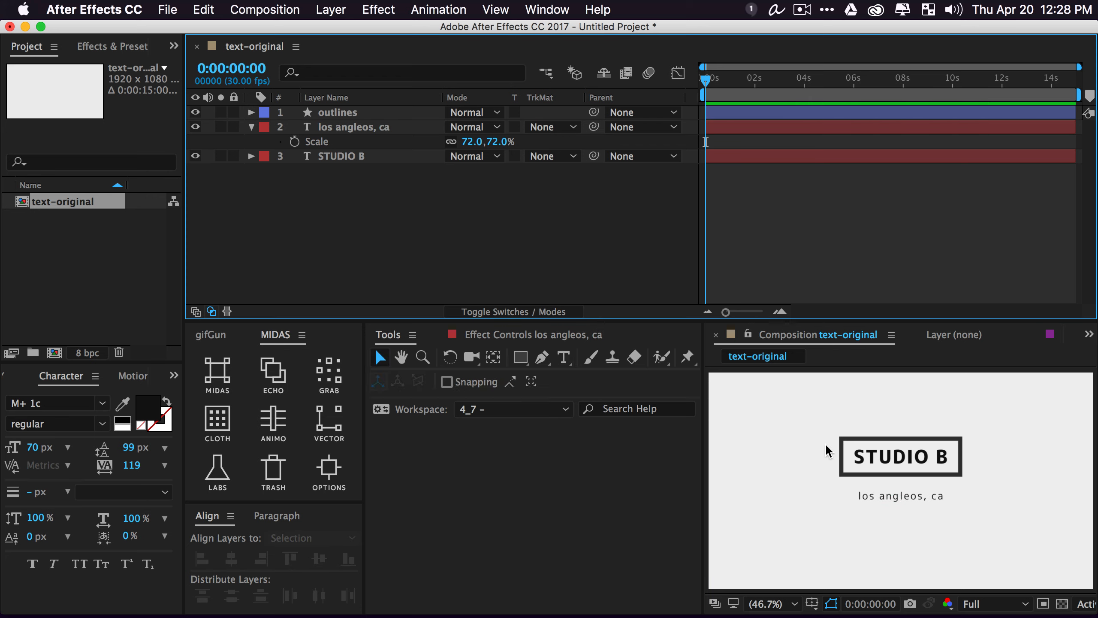
left_click(897, 498)
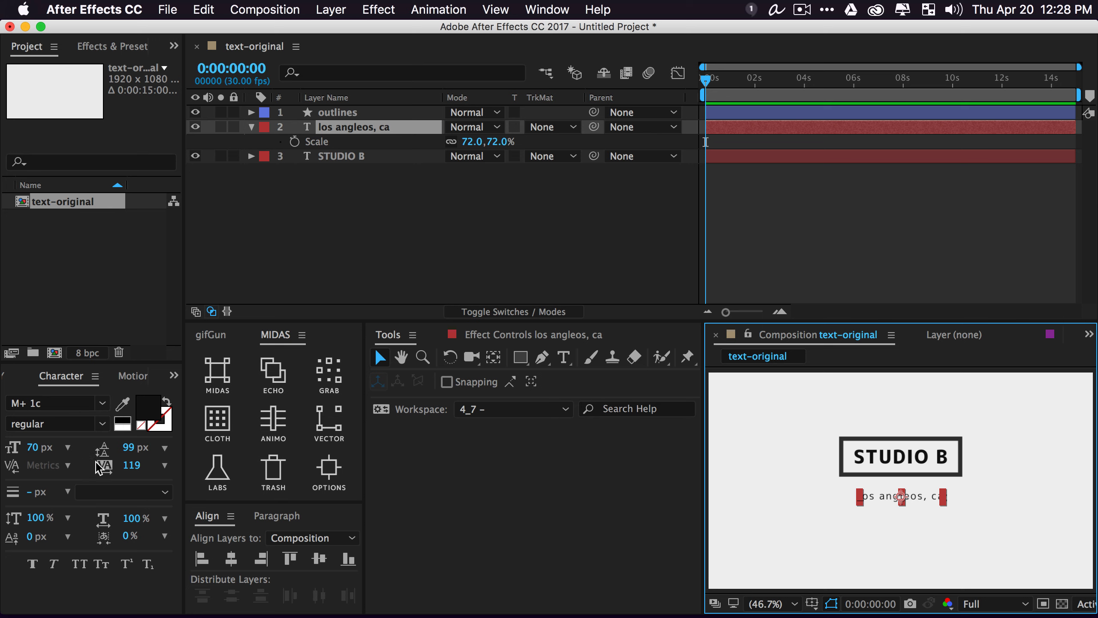
left_click(132, 375)
left_click(129, 457)
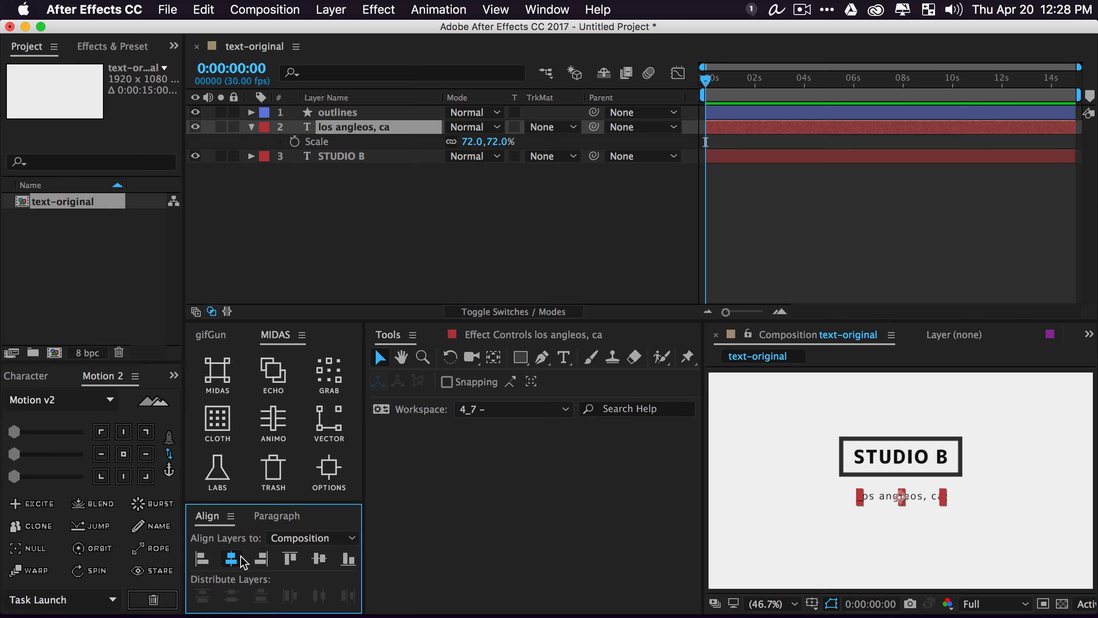
left_click(442, 218)
Scale up the boxed STUDIO B title using a temporary null, then delete the null
left_click_drag(798, 425, 1021, 474)
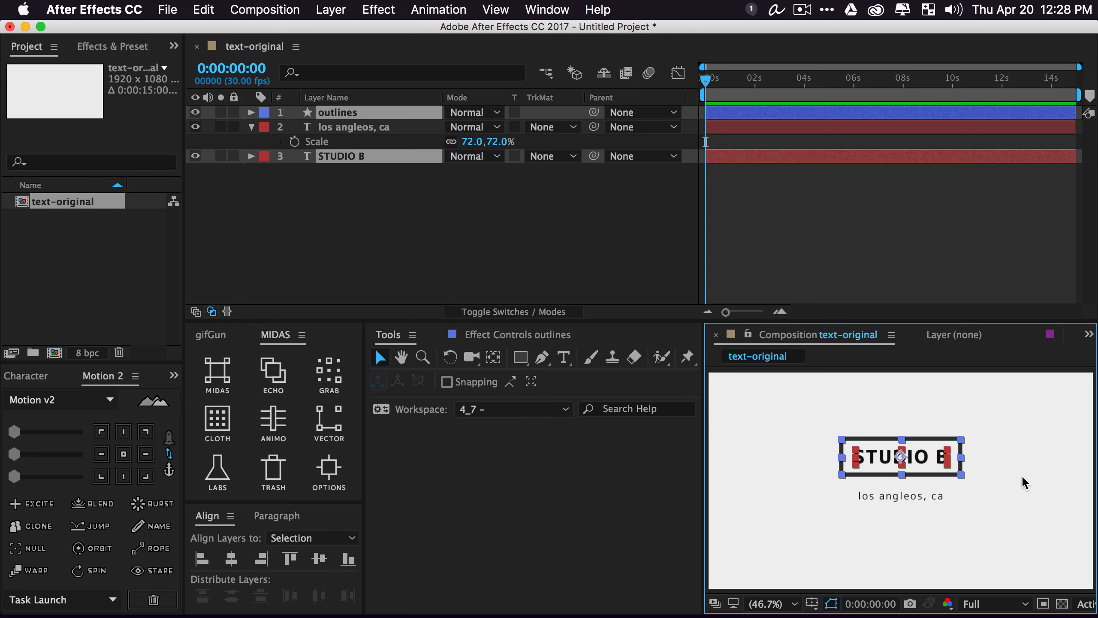
left_click(29, 548)
left_click_drag(918, 472, 919, 477)
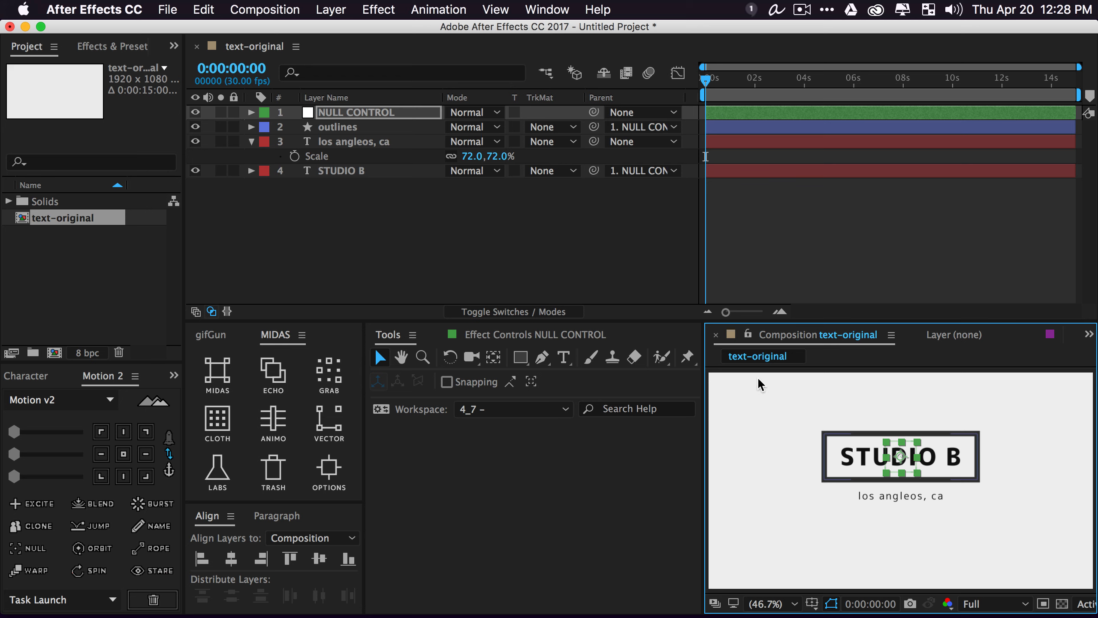
left_click(354, 116)
key("Delete")
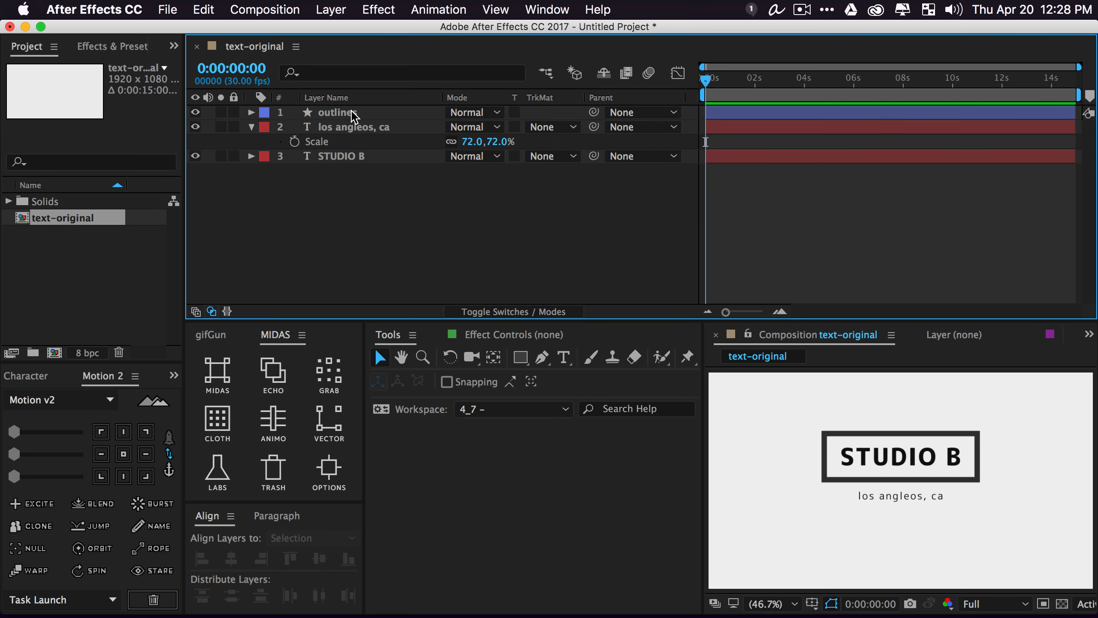
Set the outlines layer's stroke width to 5 px
left_click(353, 115)
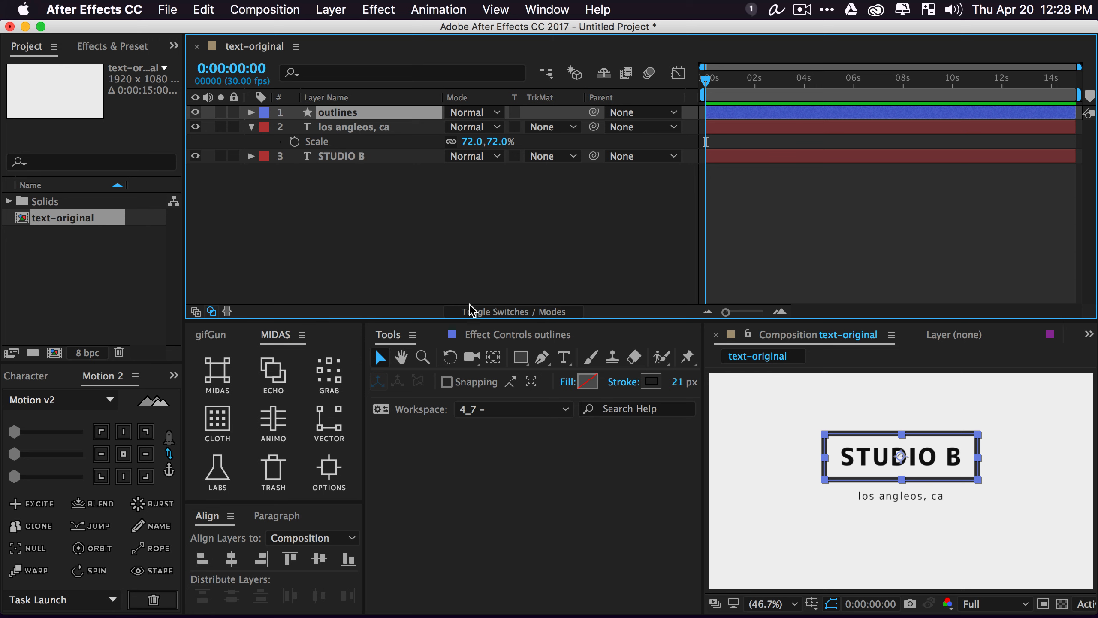
left_click(685, 381)
type("5")
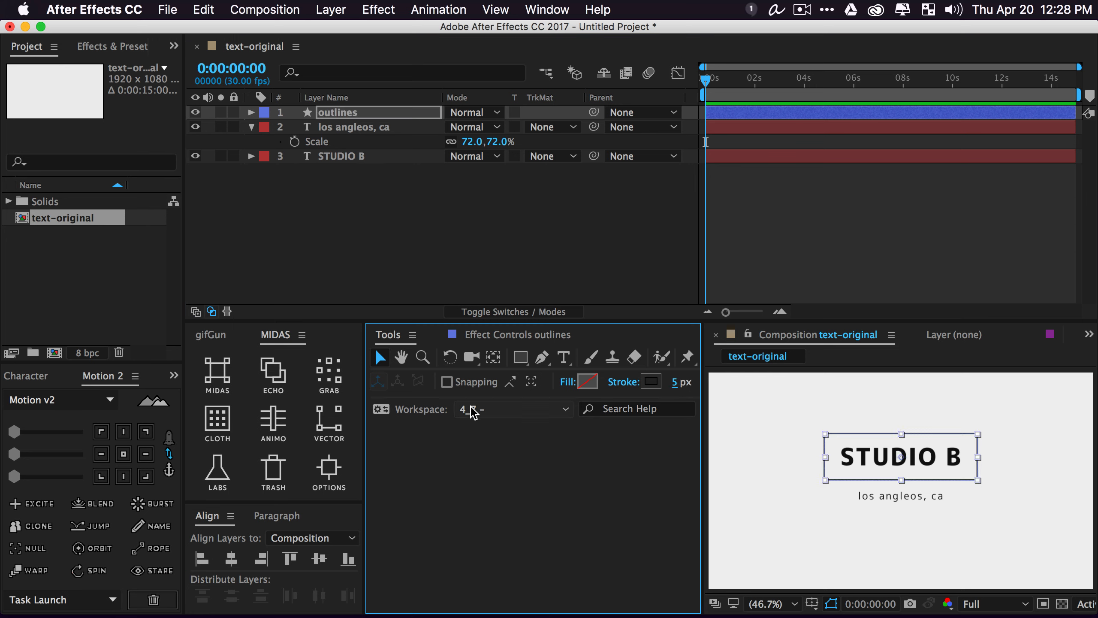
left_click(281, 201)
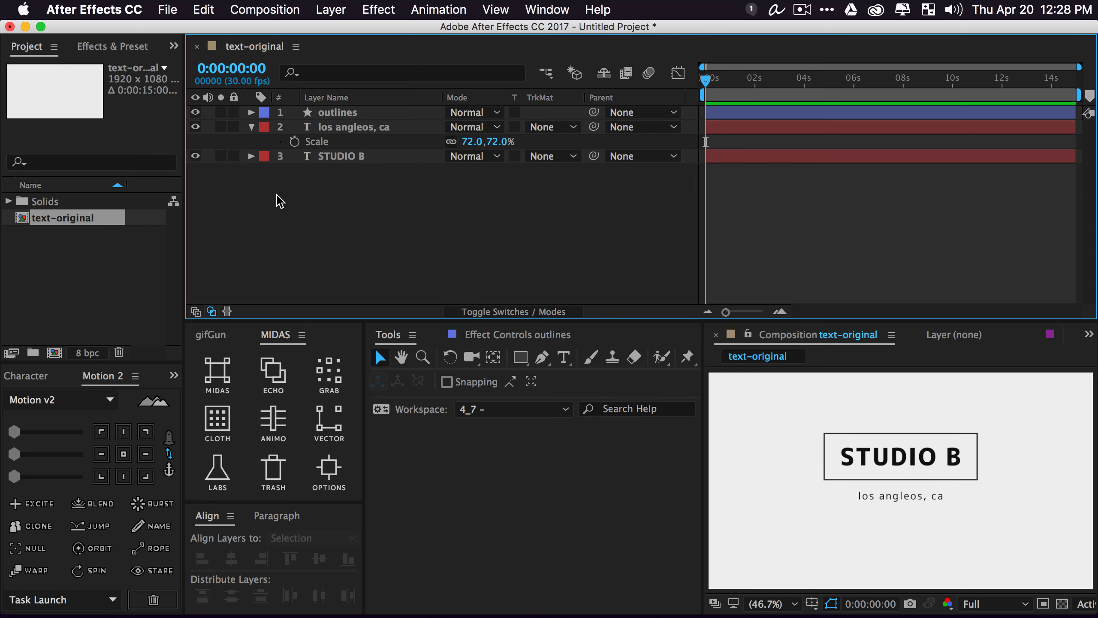
Nudge all three title layers slightly downward
left_click(251, 127)
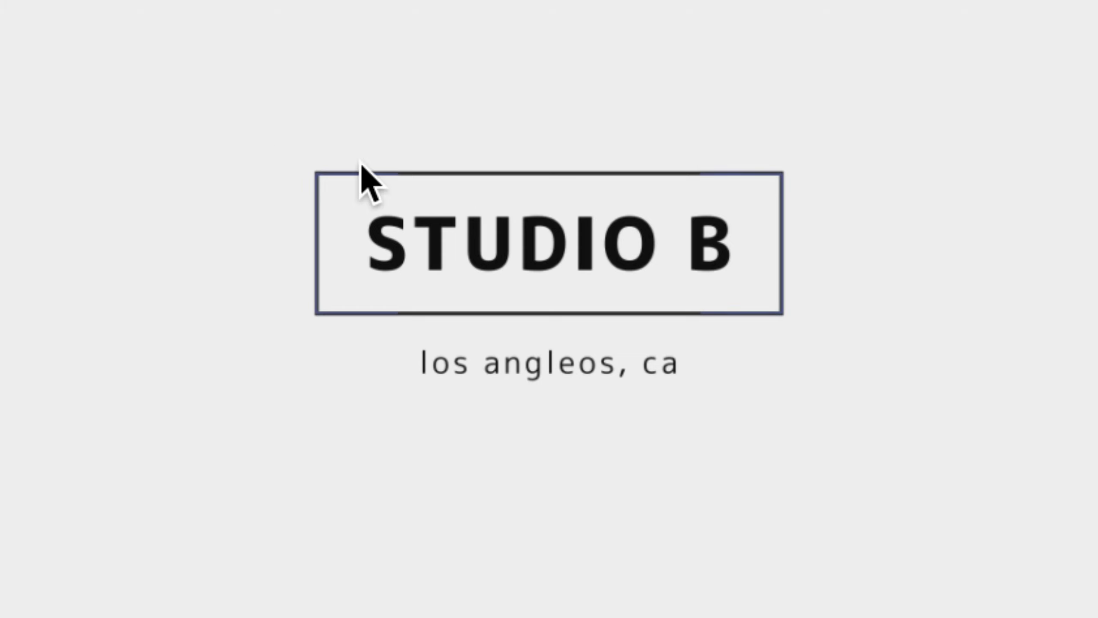
left_click_drag(811, 411, 973, 498)
key("Down")
key("Down")
key("Down")
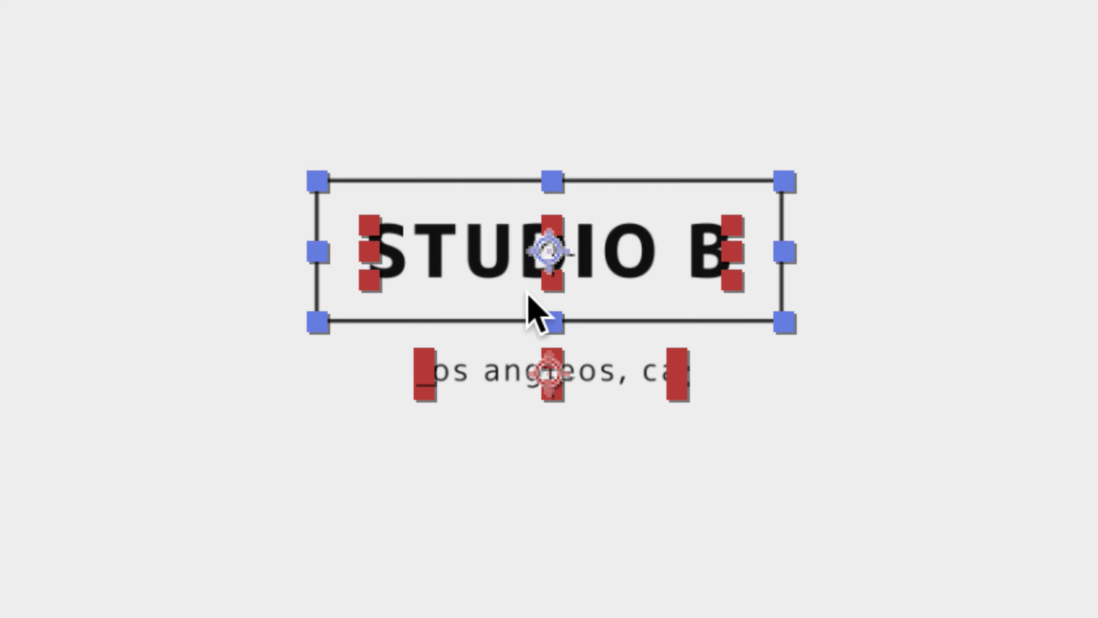
left_click(235, 190)
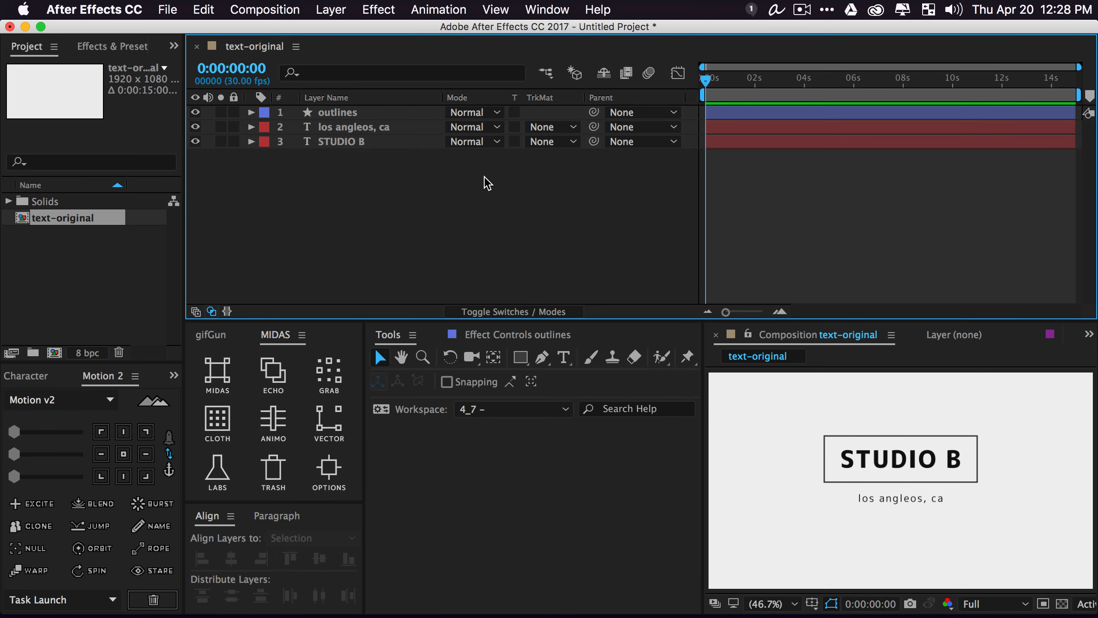
Hide the subtitle and outlines layers, leaving only STUDIO B visible
left_click(196, 127)
left_click(196, 112)
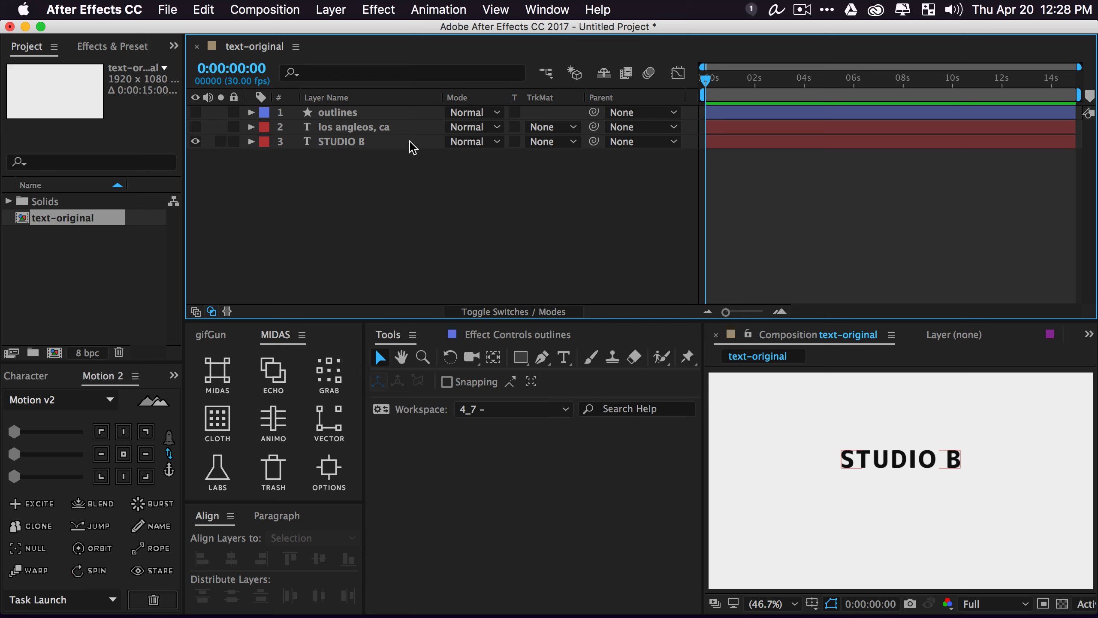
left_click(362, 142)
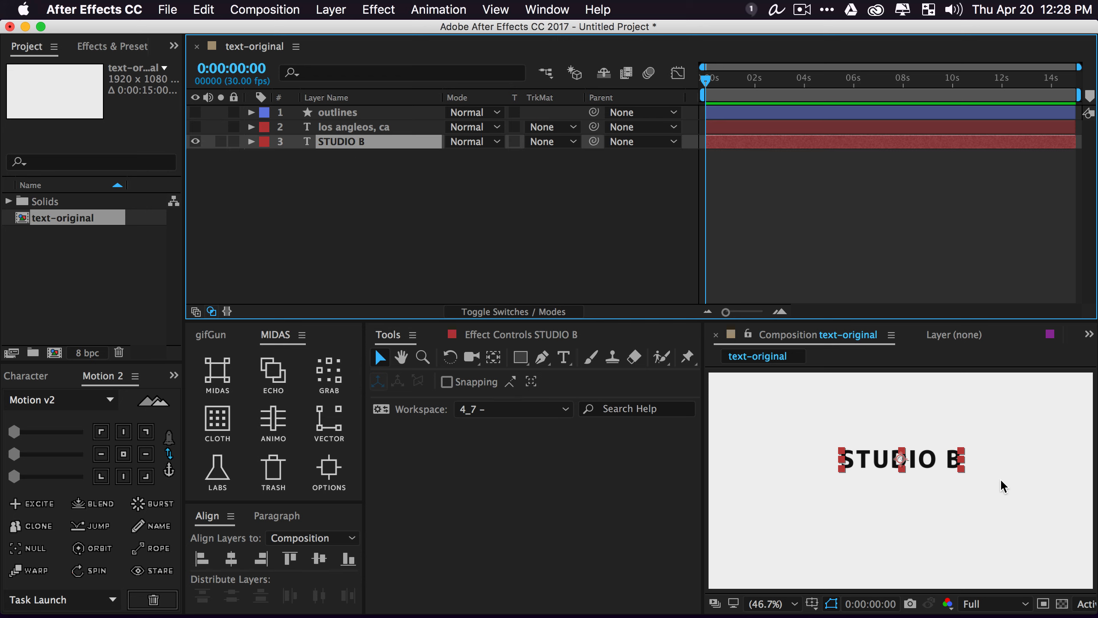
Break STUDIO B into separate letter layers with MIDAS LABS > BREAK > LETTERS
left_click(218, 470)
left_click(213, 382)
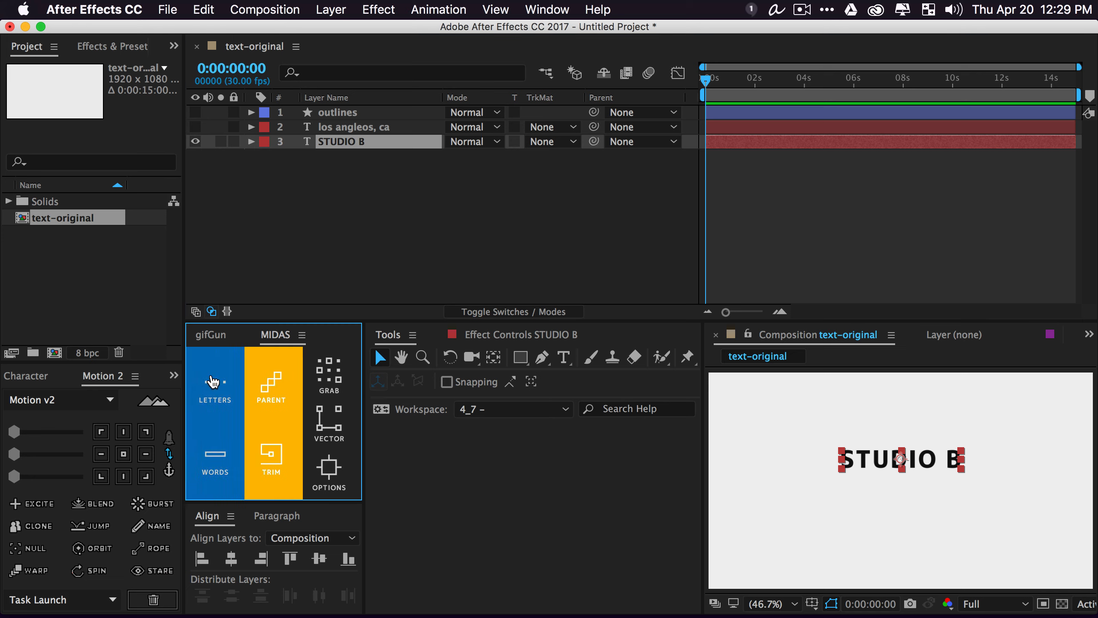
left_click(215, 386)
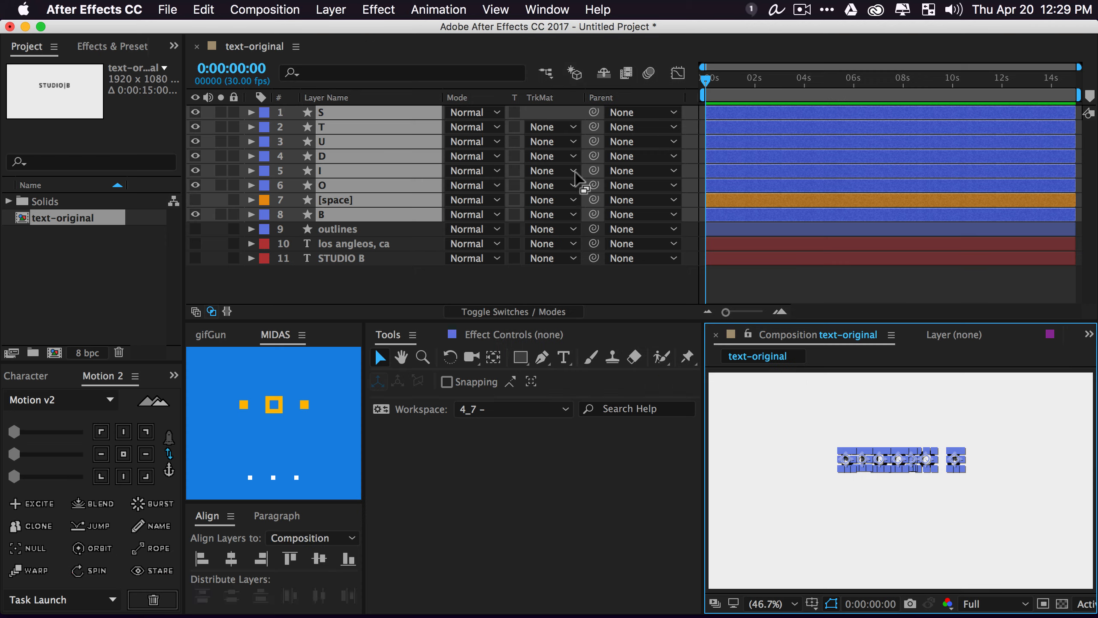
left_click(386, 266)
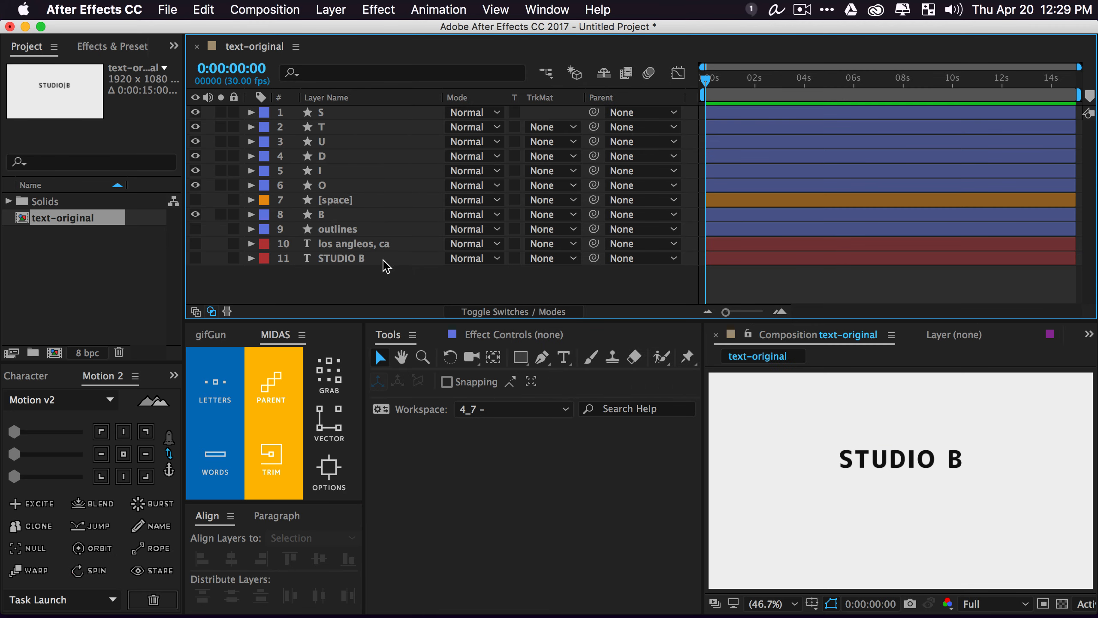
Label the letter layers S through B lavender and duplicate all eight
left_click(333, 116)
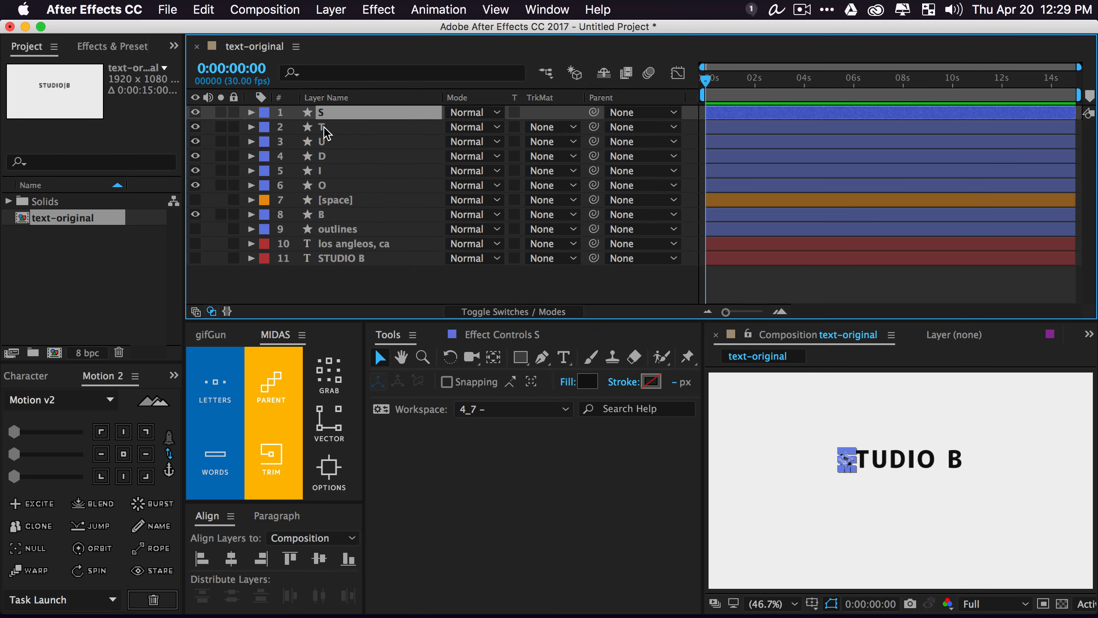
left_click(328, 215, "shift")
left_click(263, 215)
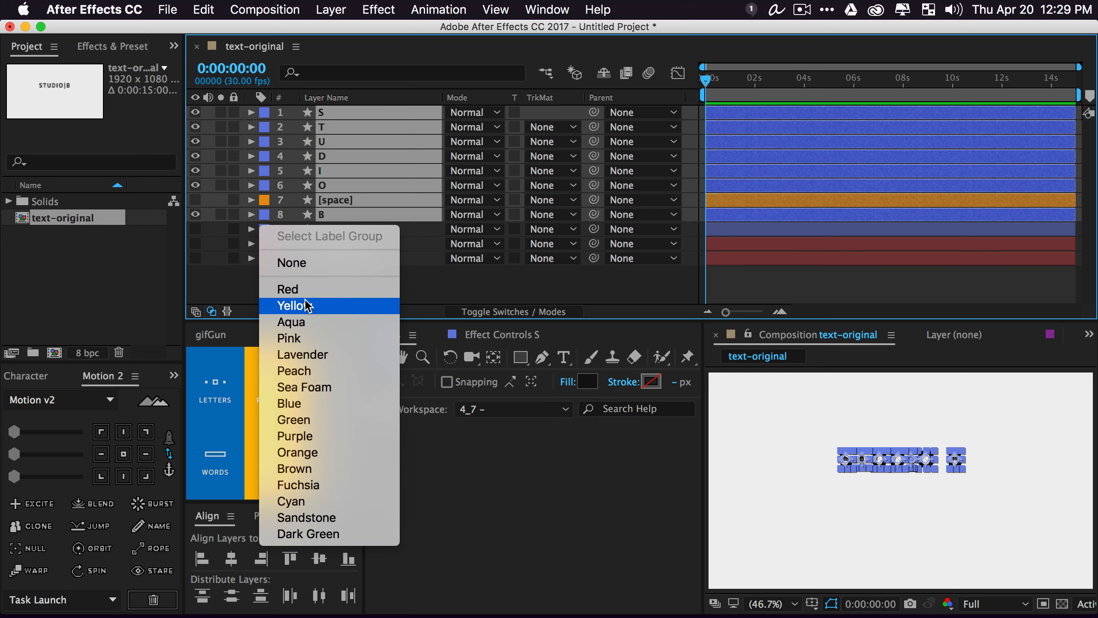
left_click(302, 351)
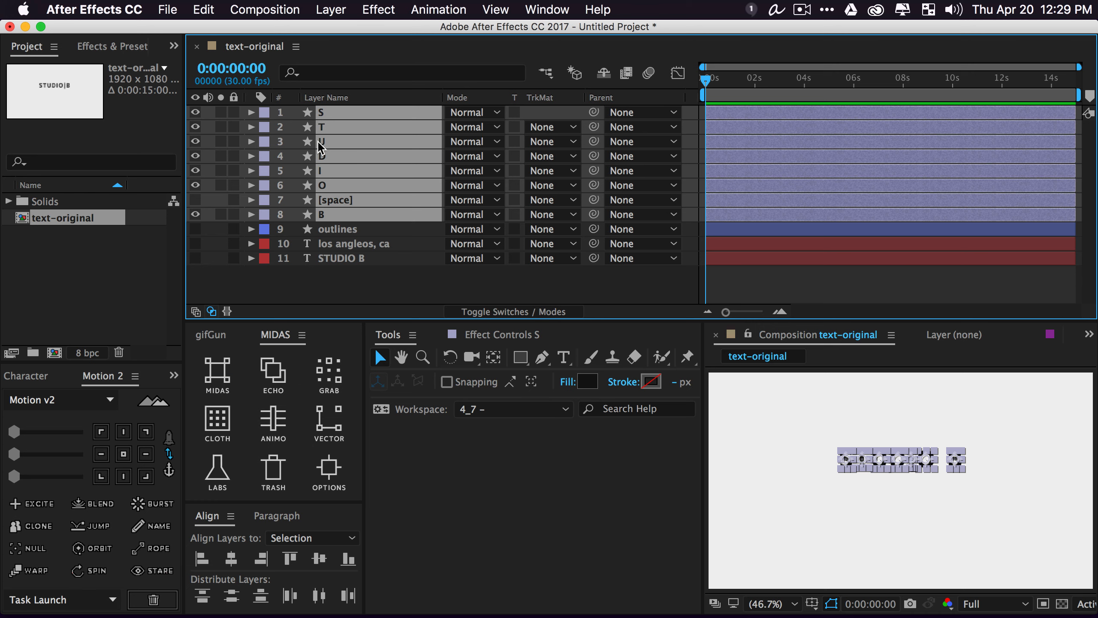
key("super+d")
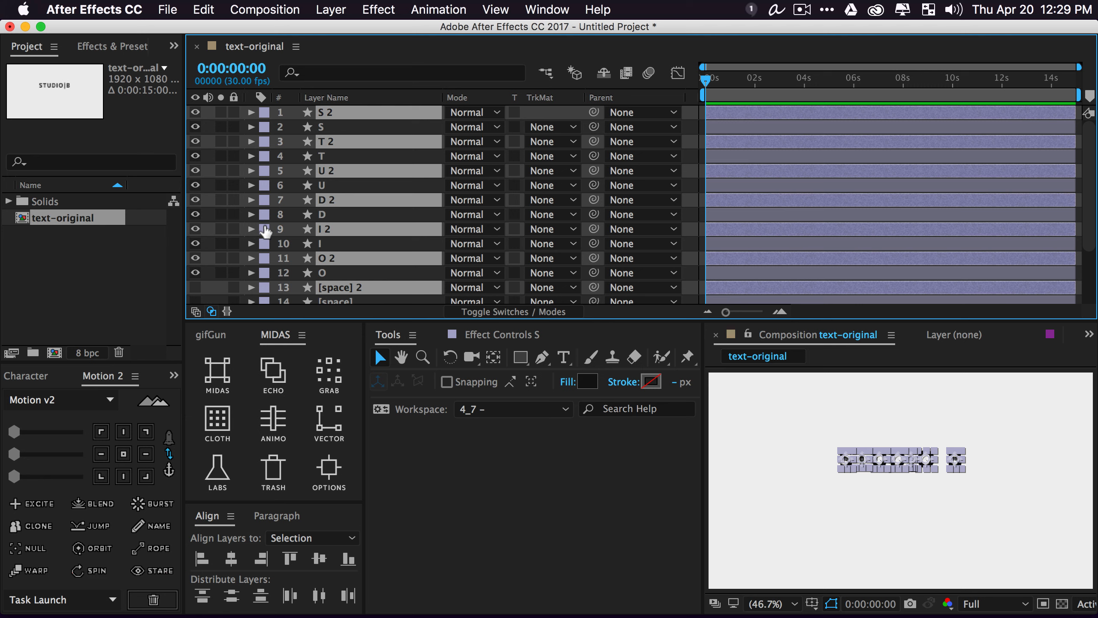
Label the duplicate letter layers fuchsia and centre the letters in the viewer
left_click(265, 229)
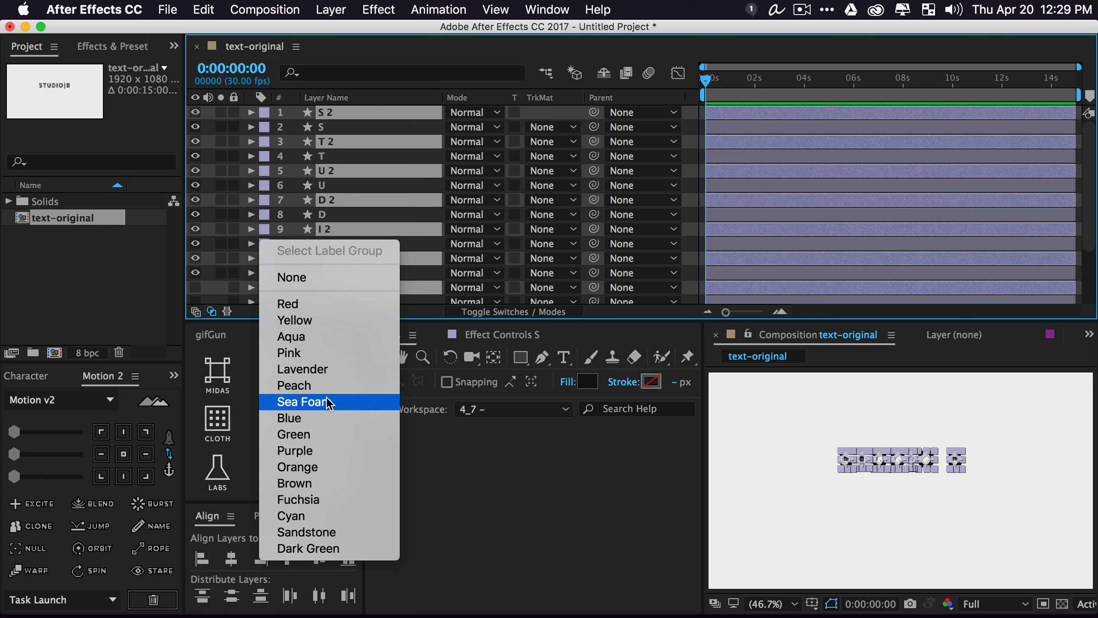
left_click(333, 501)
scroll(338, 214, "down", 3)
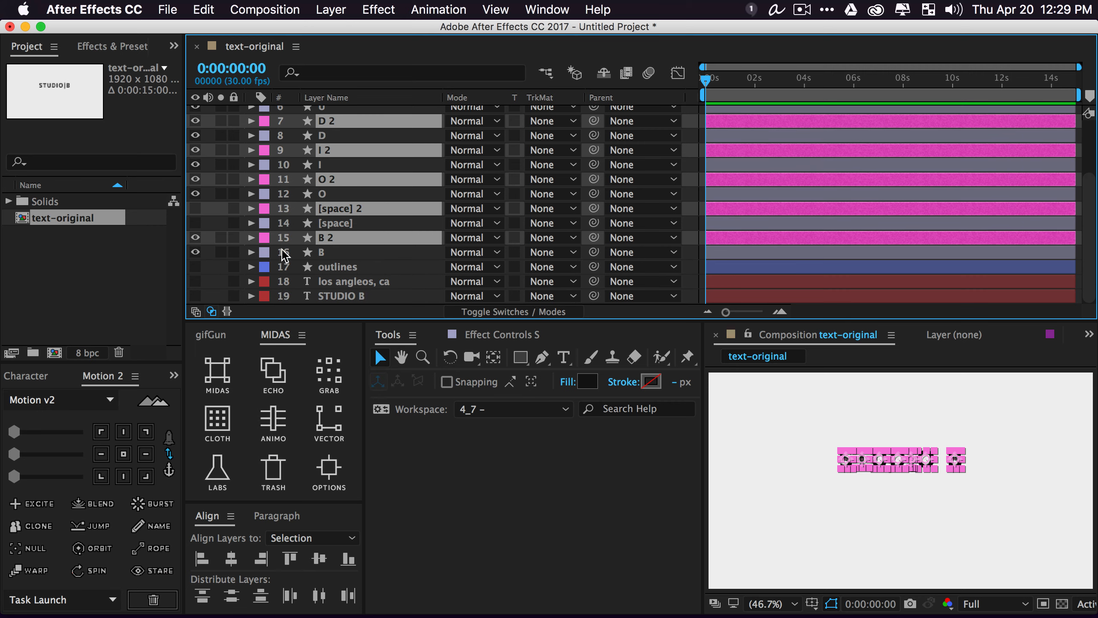
scroll(359, 233, "up", 3)
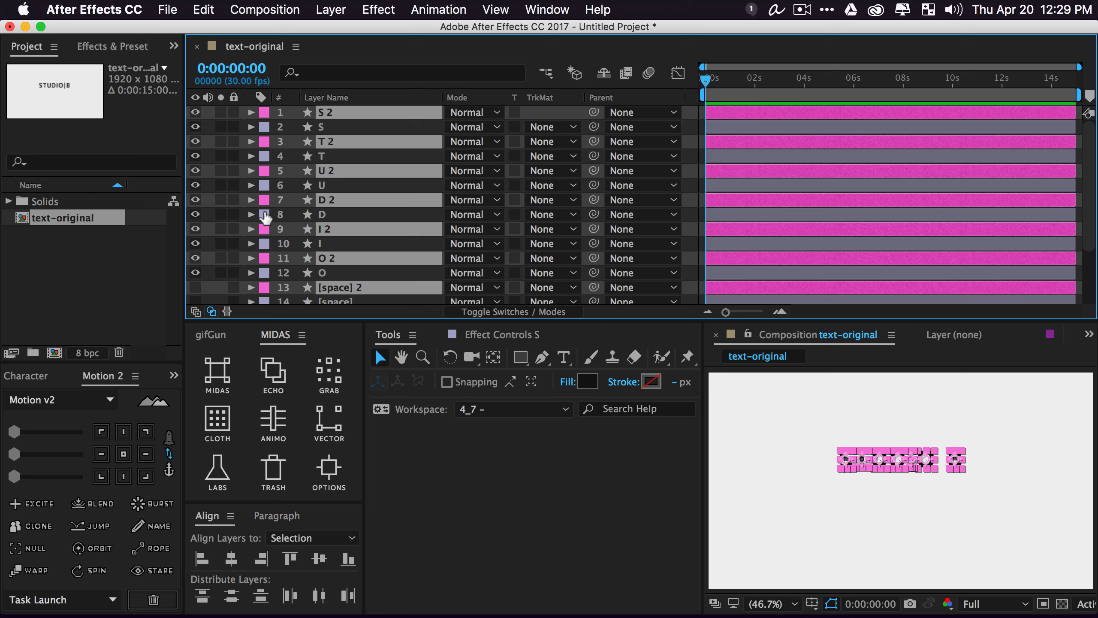
scroll(936, 467, "up", 3)
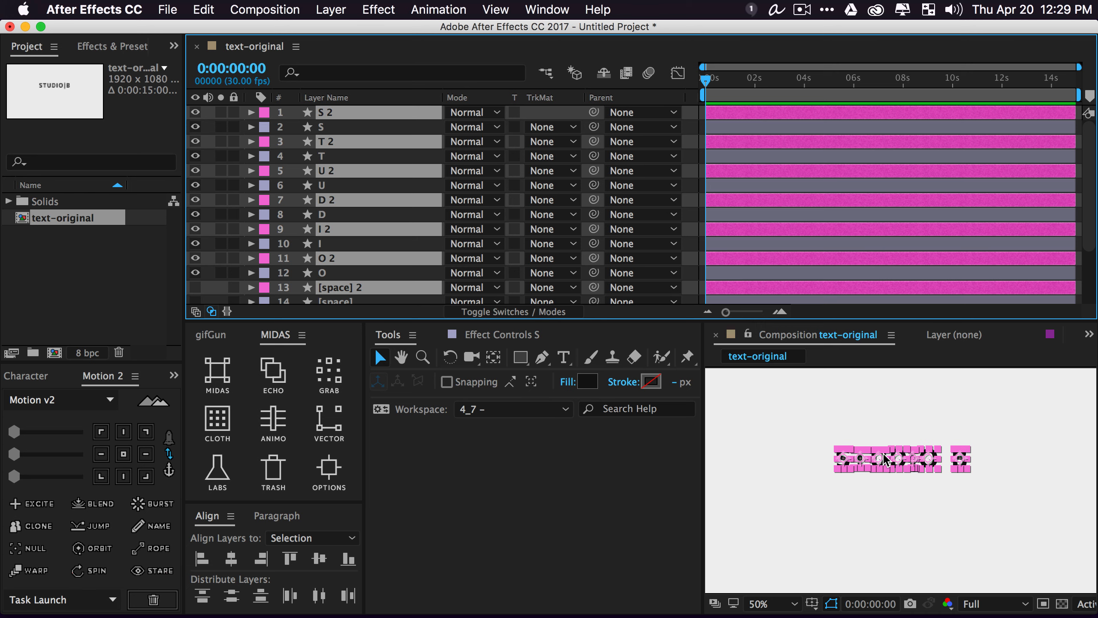
key("space")
left_click_drag(944, 414, 905, 434)
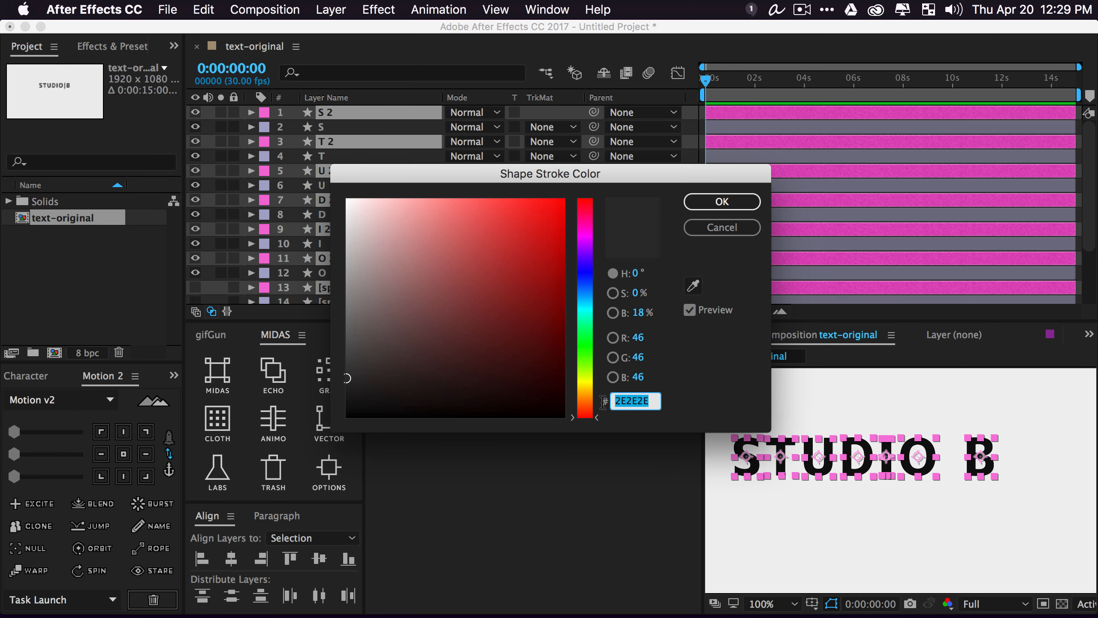
Give the duplicate letters a dark grey 2E2E2E stroke about 32 px wide, checking it zoomed in
left_click(651, 381)
left_click(714, 202)
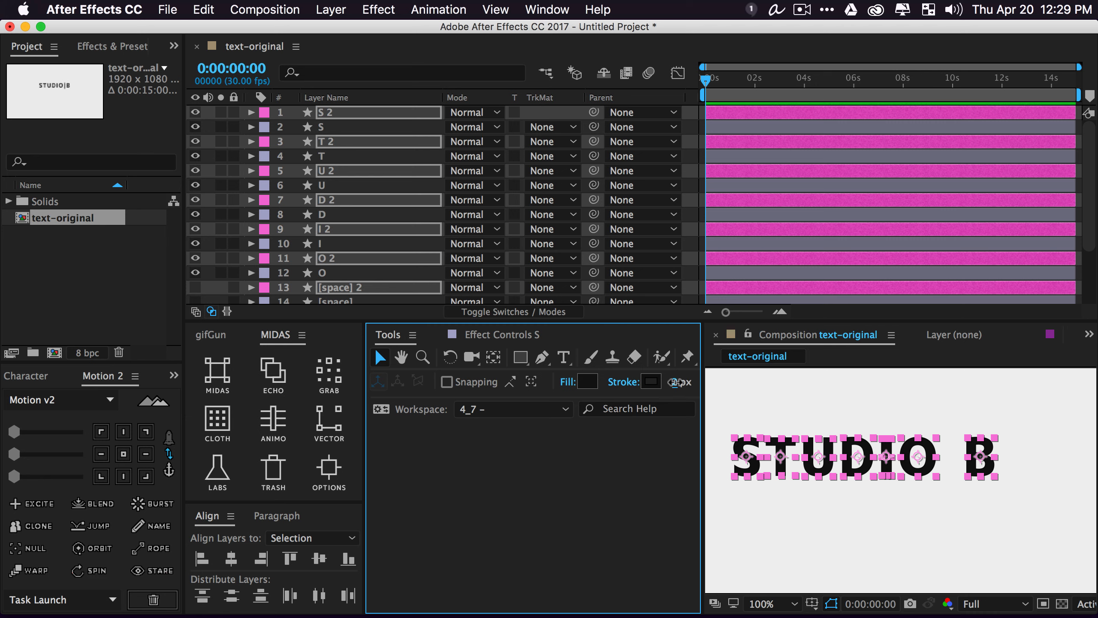
left_click_drag(671, 386, 721, 391)
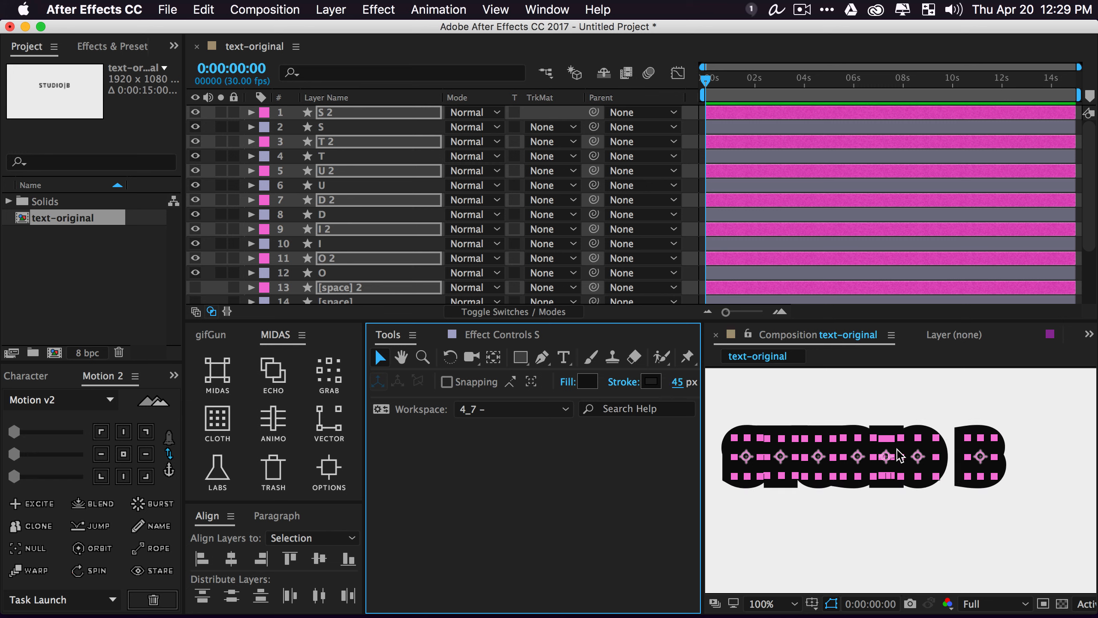
left_click_drag(678, 381, 664, 382)
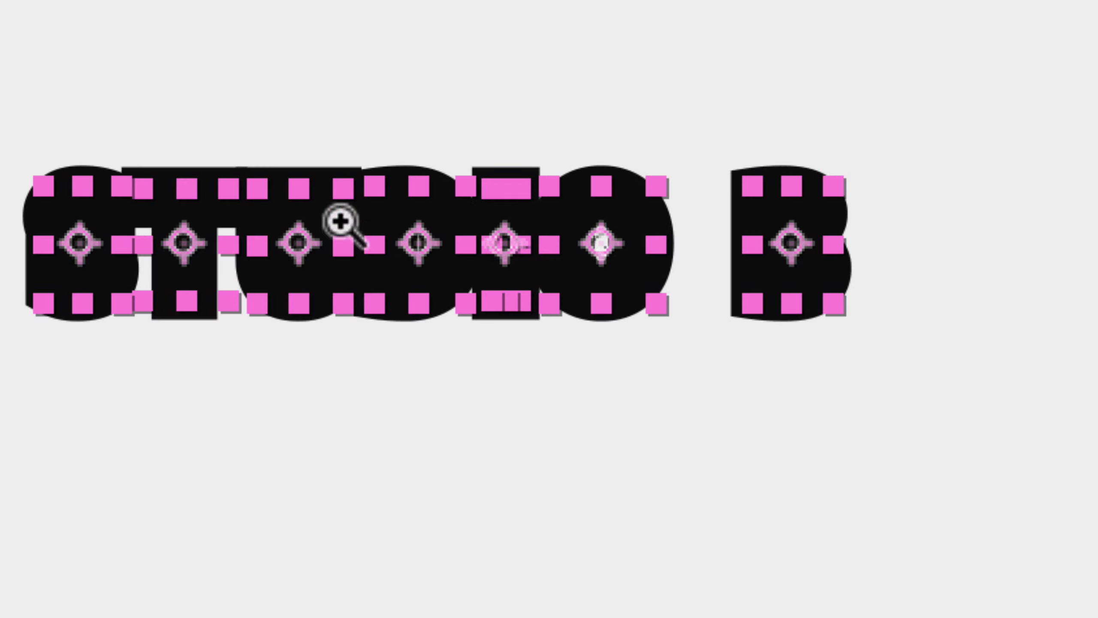
left_click(635, 270)
left_click(479, 284)
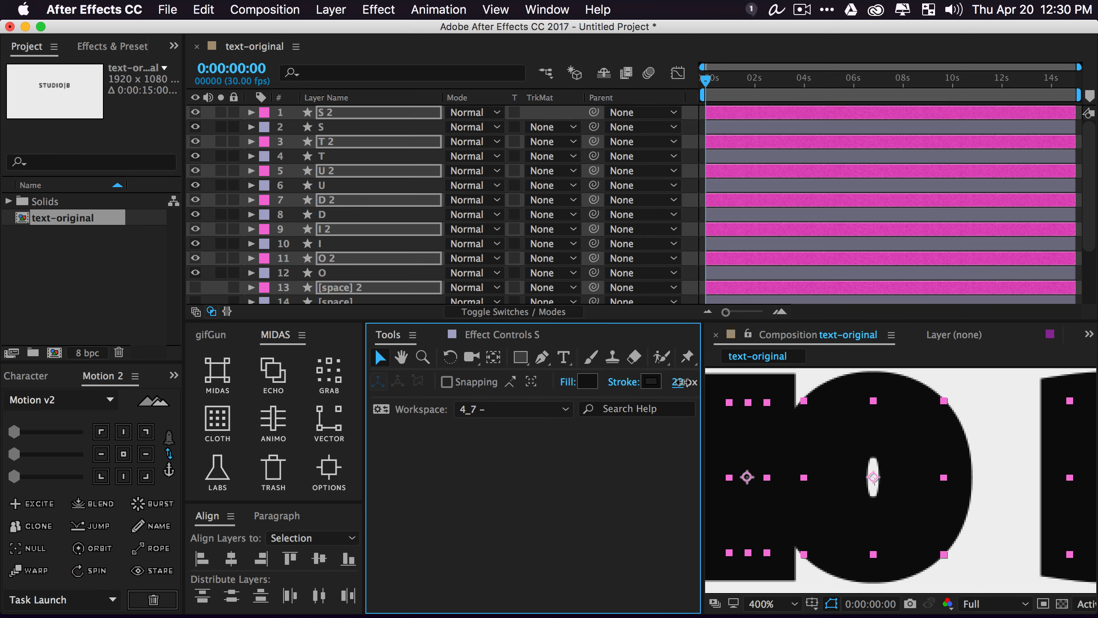
key("h")
scroll(863, 455, "down", 4)
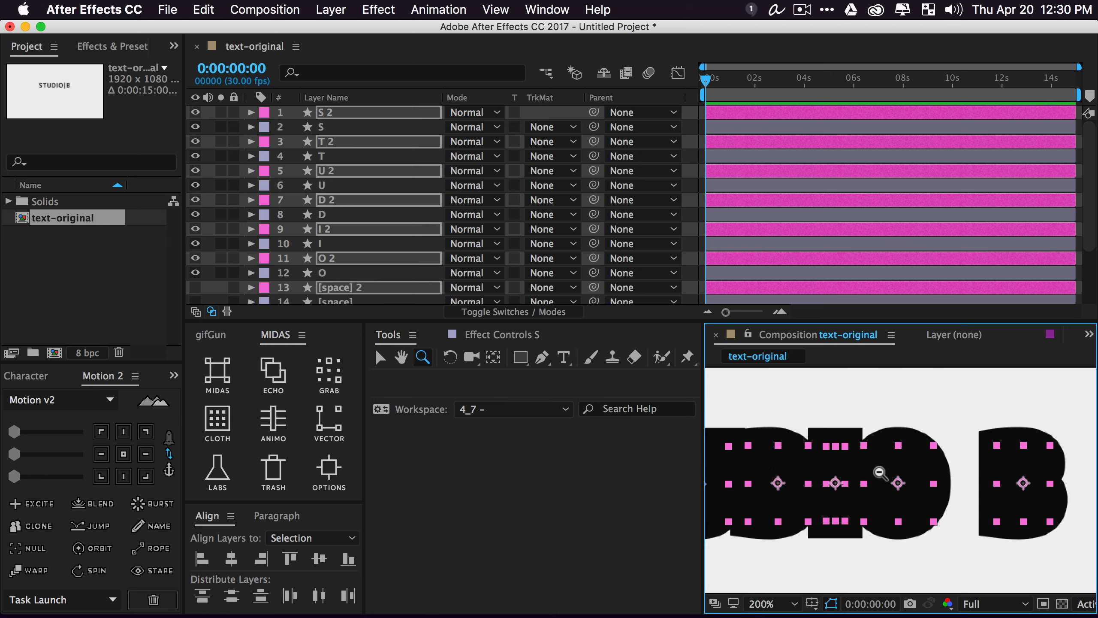
left_click(380, 357)
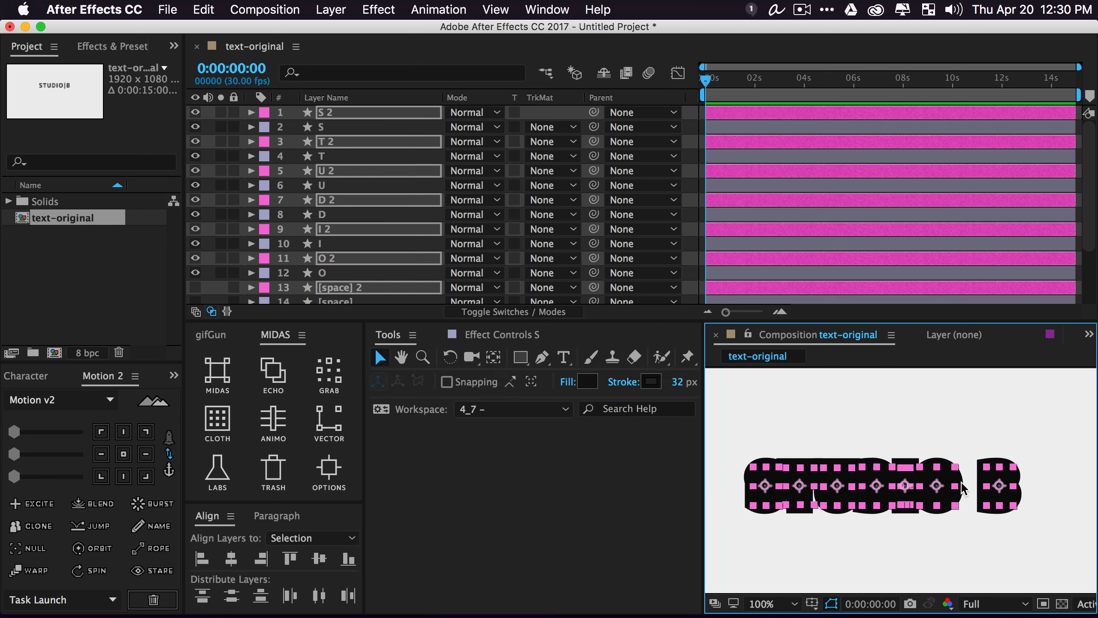
Mark the duplicate '2' letter layers shy, turn off their visibility, and hide shy layers
left_click(480, 311)
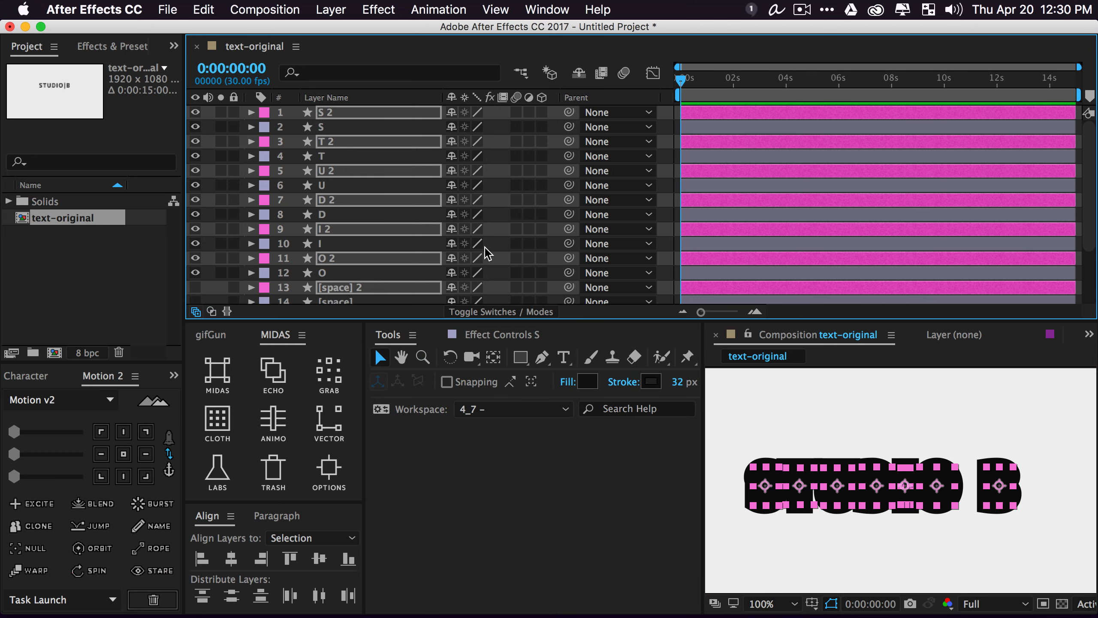
left_click(452, 113)
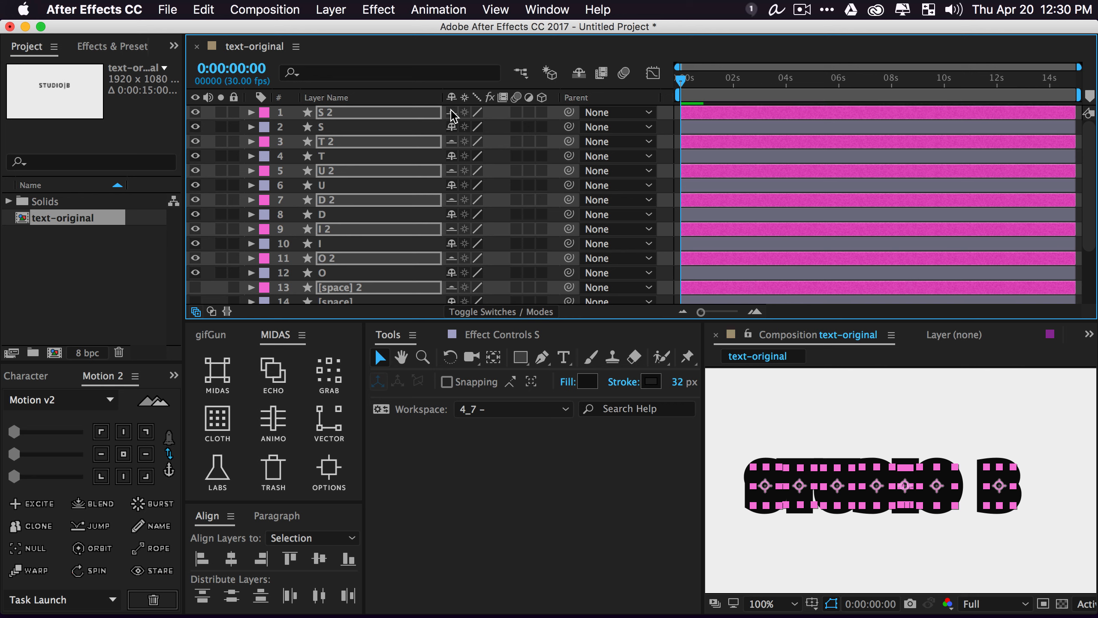
left_click(195, 113)
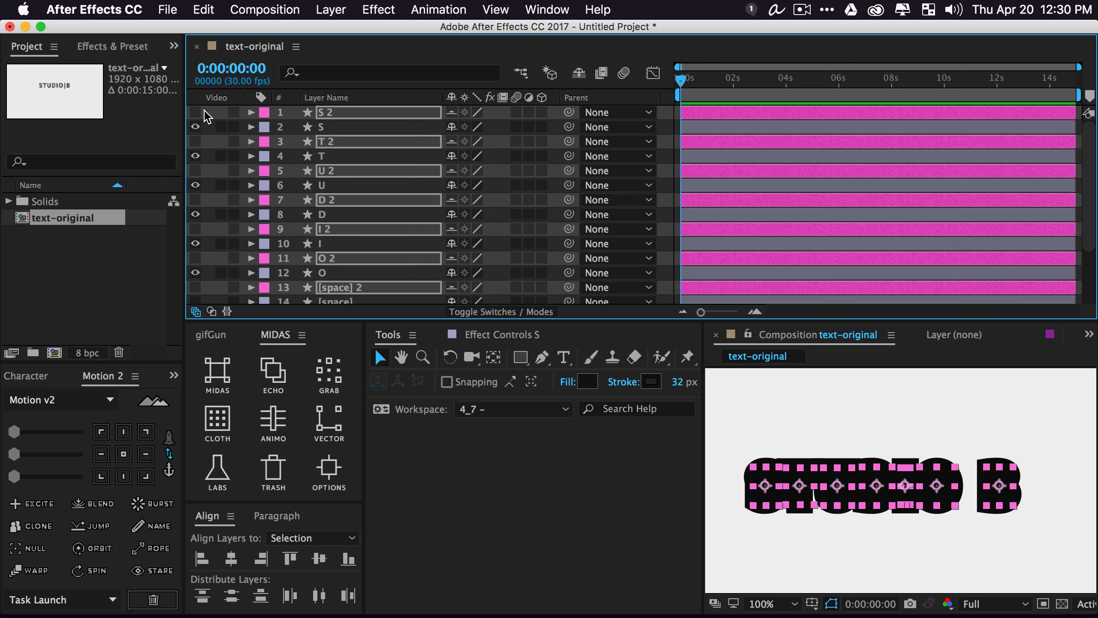
left_click(579, 74)
Set the original letter layers S through B to use Alpha Matte track mattes
left_click(320, 214)
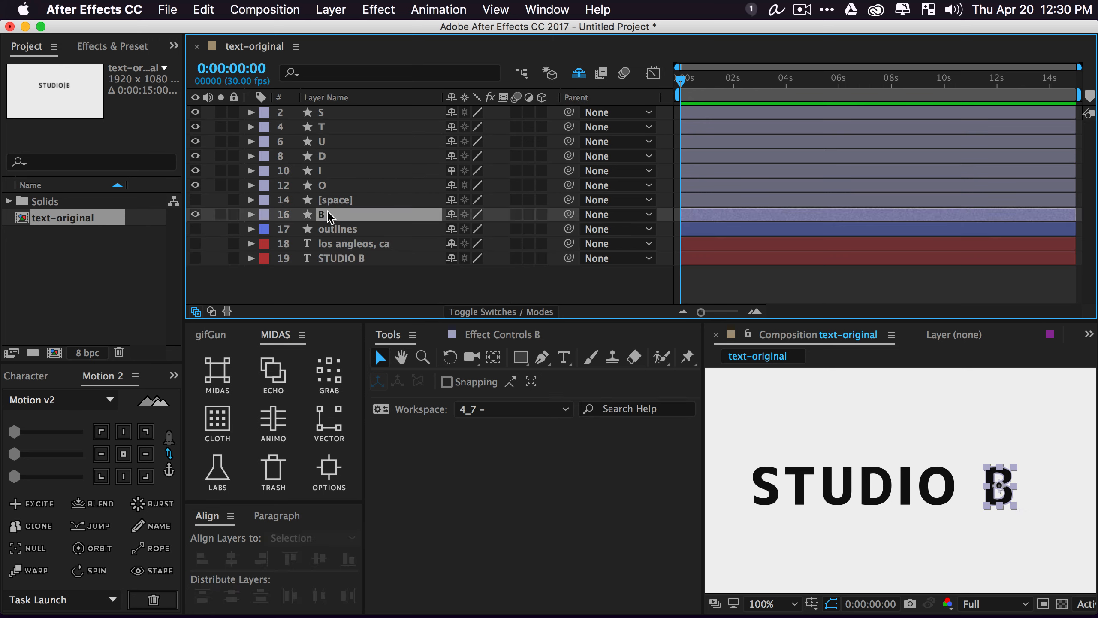
left_click(327, 113, "shift")
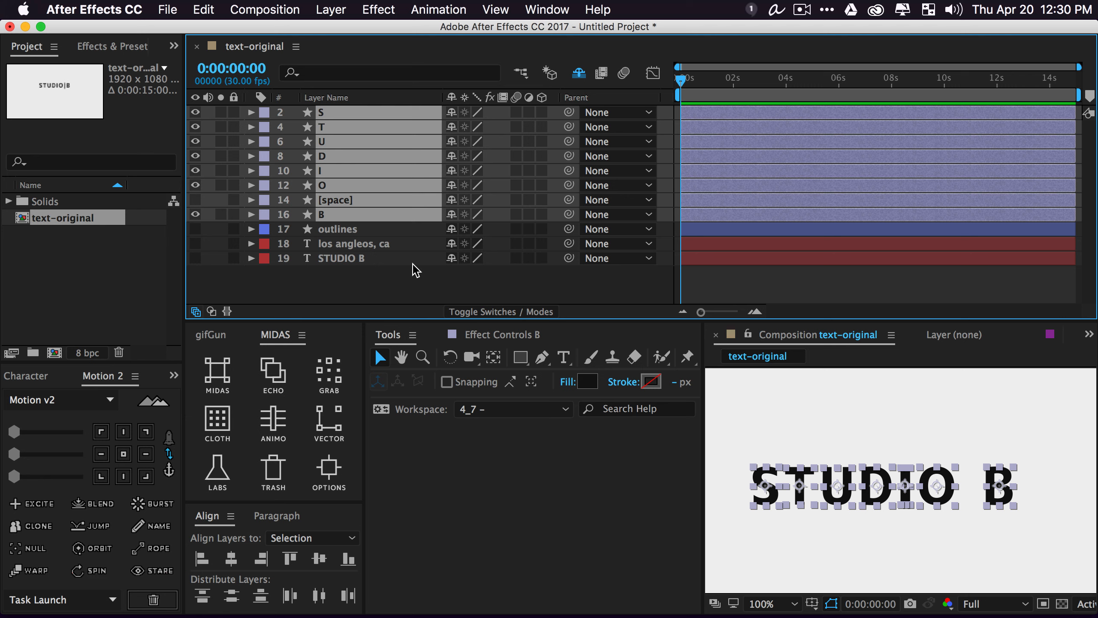
left_click(501, 312)
left_click(544, 228)
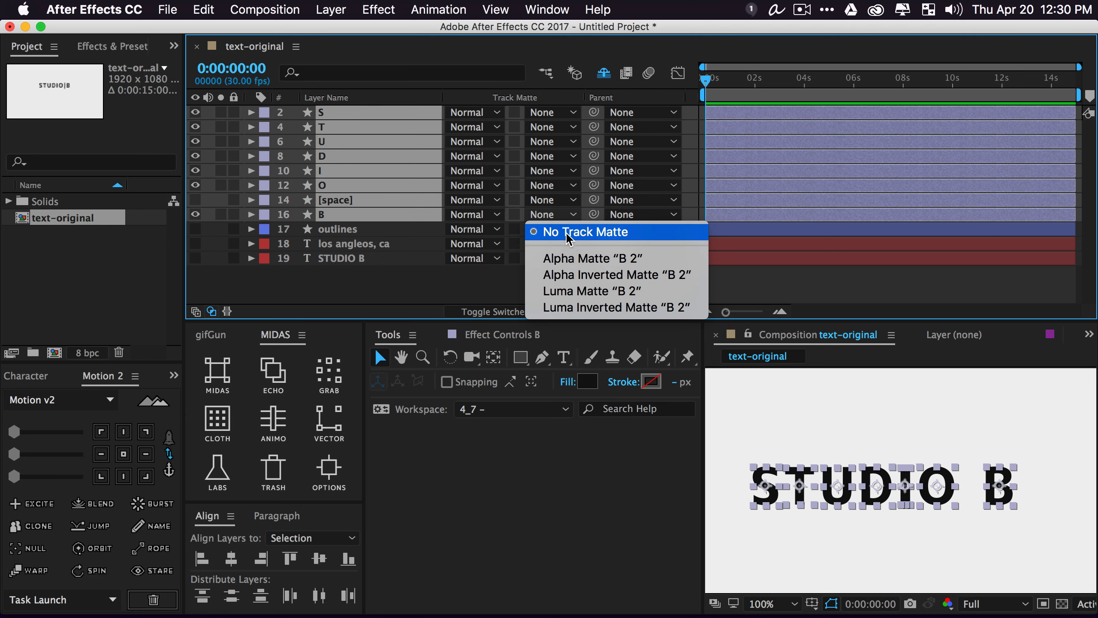
left_click(570, 258)
left_click(603, 73)
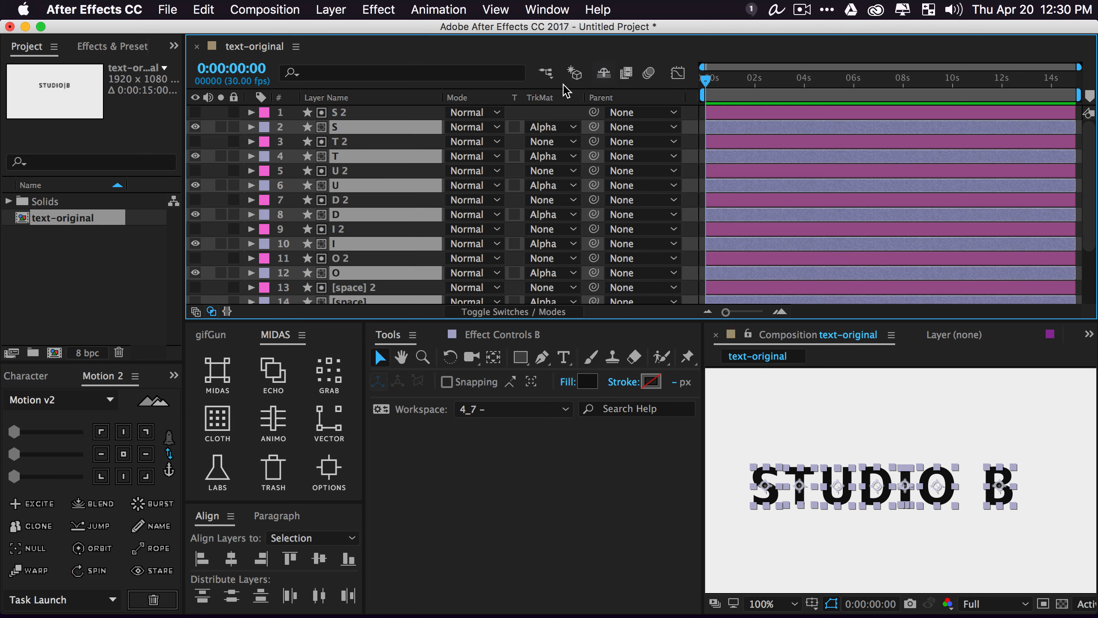
left_click(601, 74)
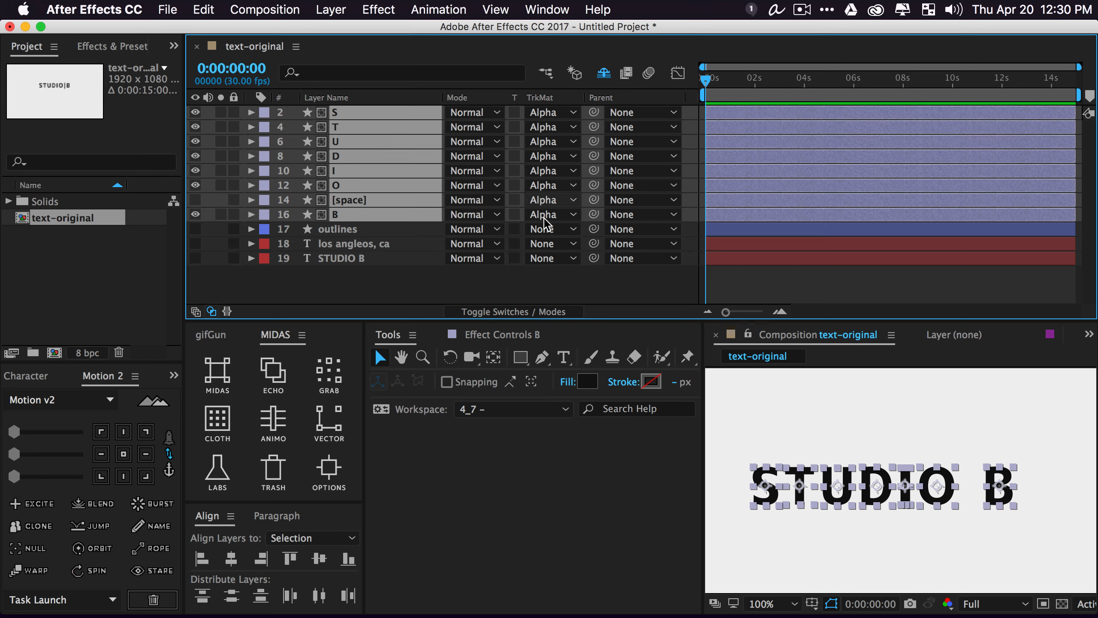
left_click(417, 289)
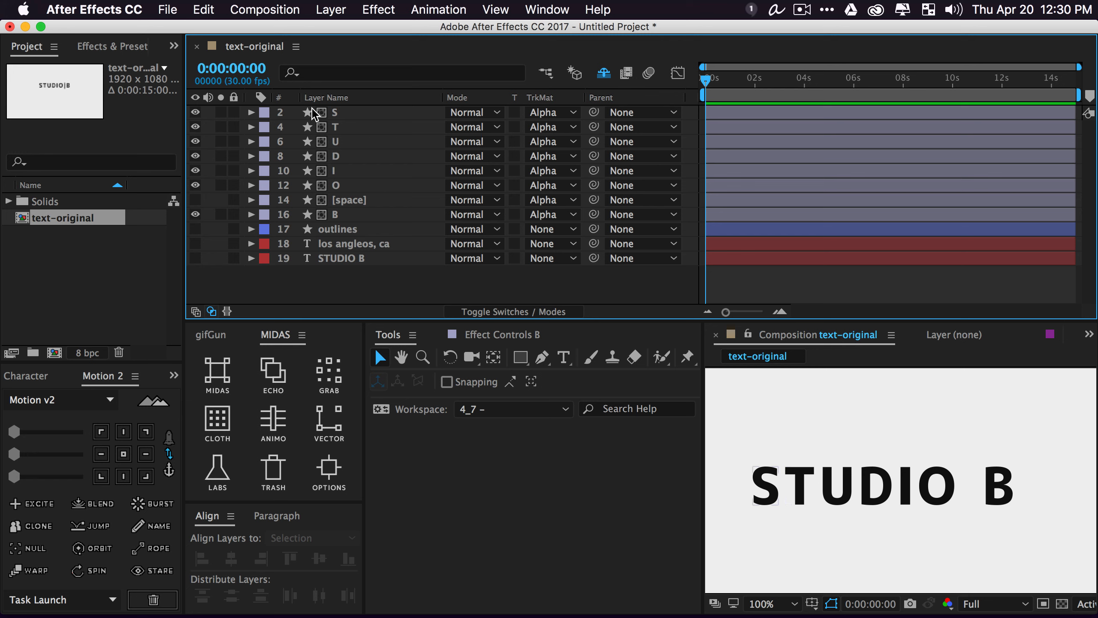
left_click(355, 113)
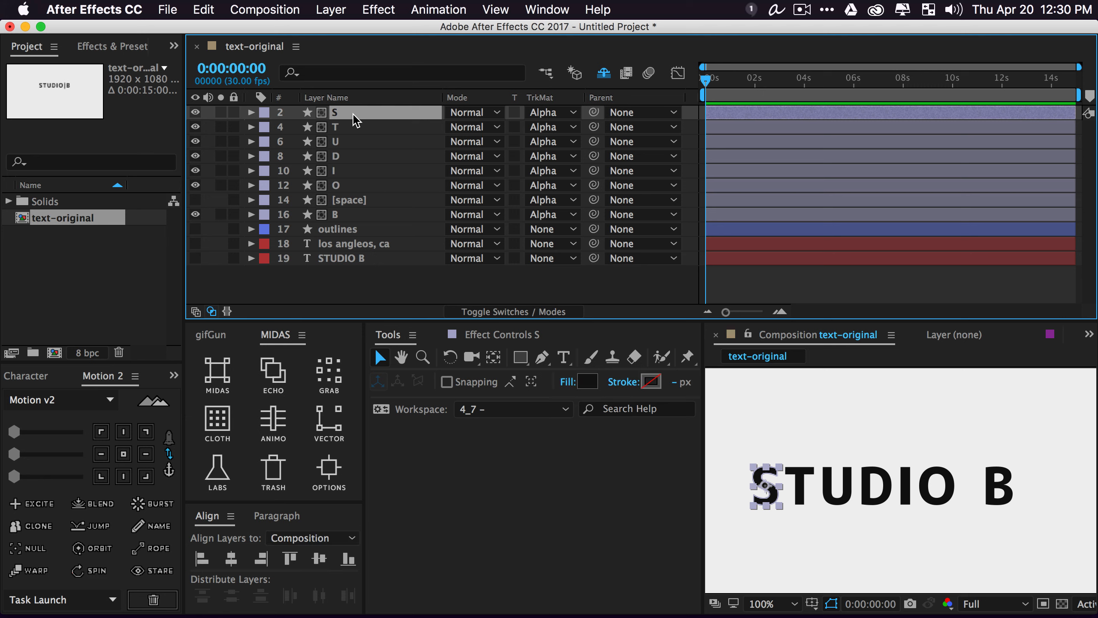
Apply a MIDAS Position animation to S, starting further left at X 612.7
key("p")
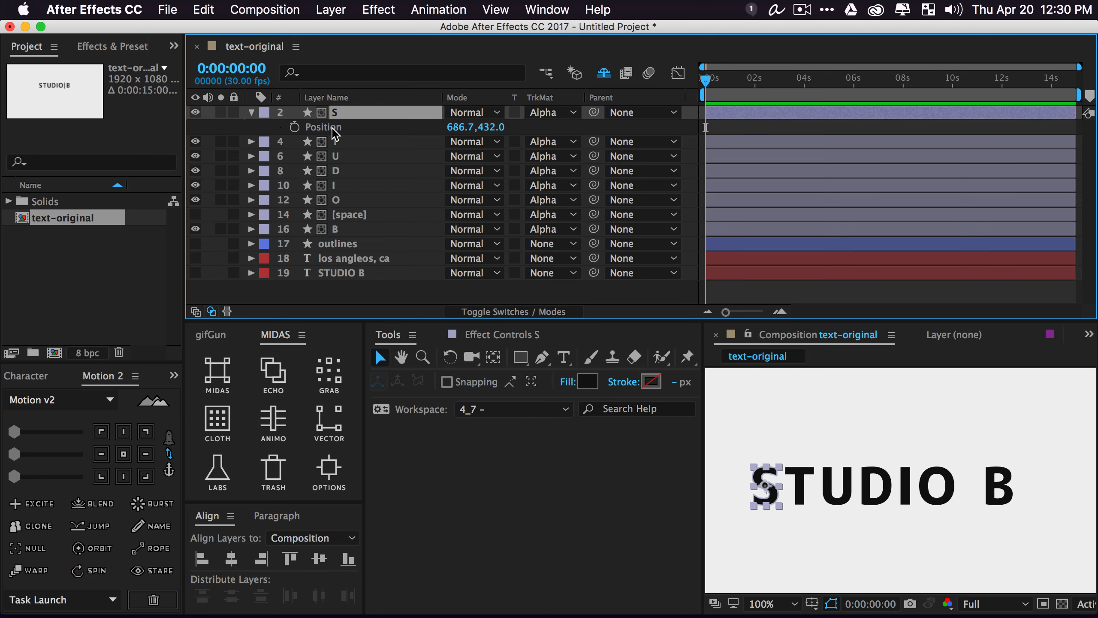
left_click(333, 129)
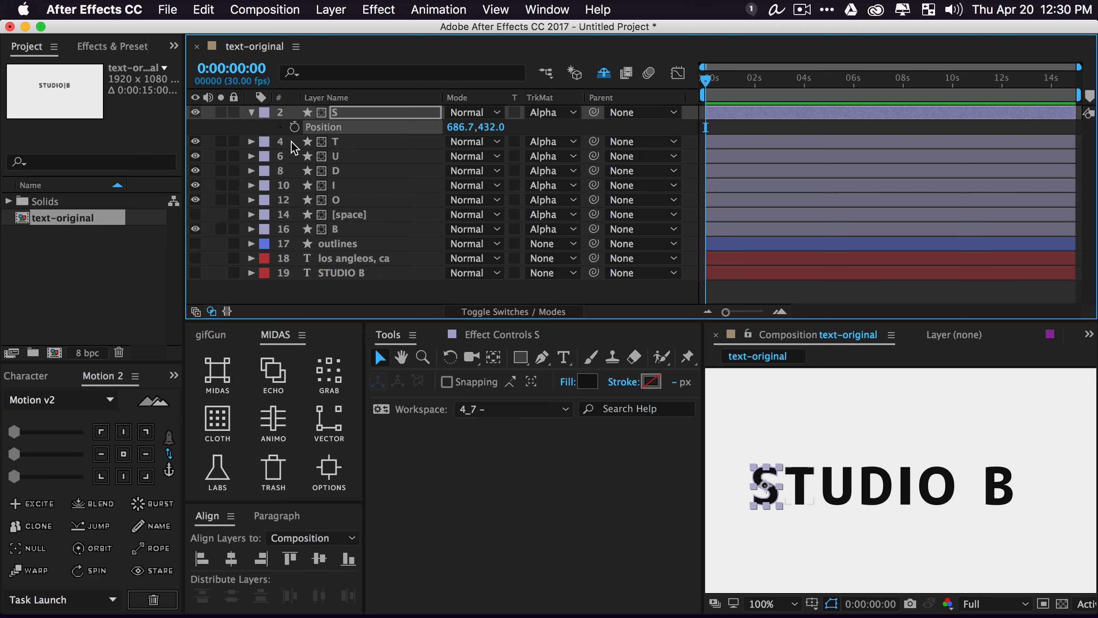
left_click_drag(294, 147, 382, 236)
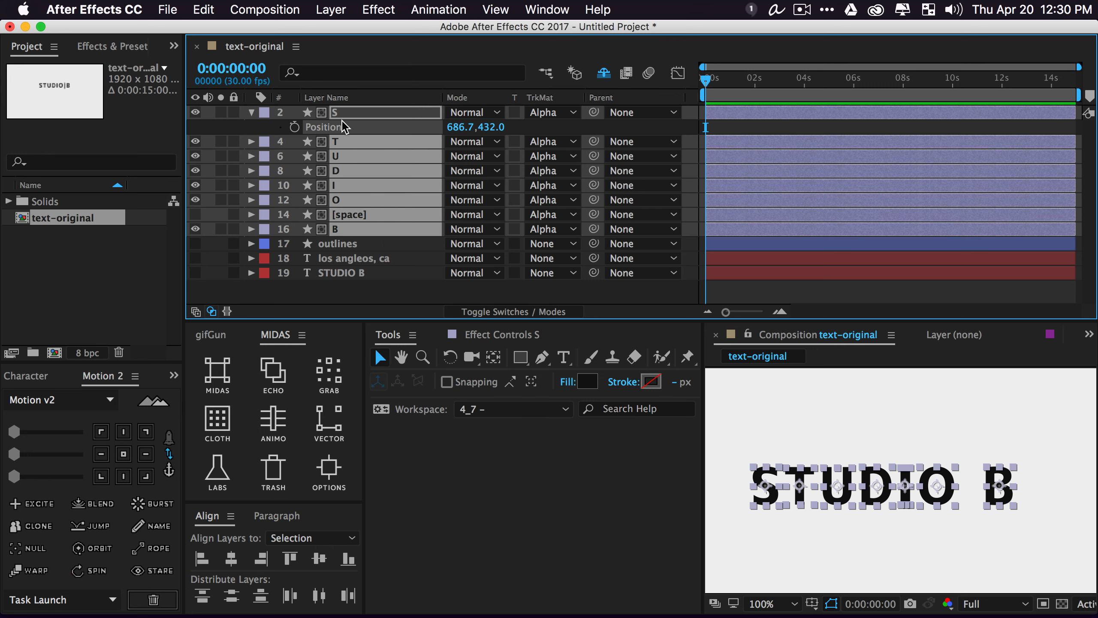
left_click(228, 384)
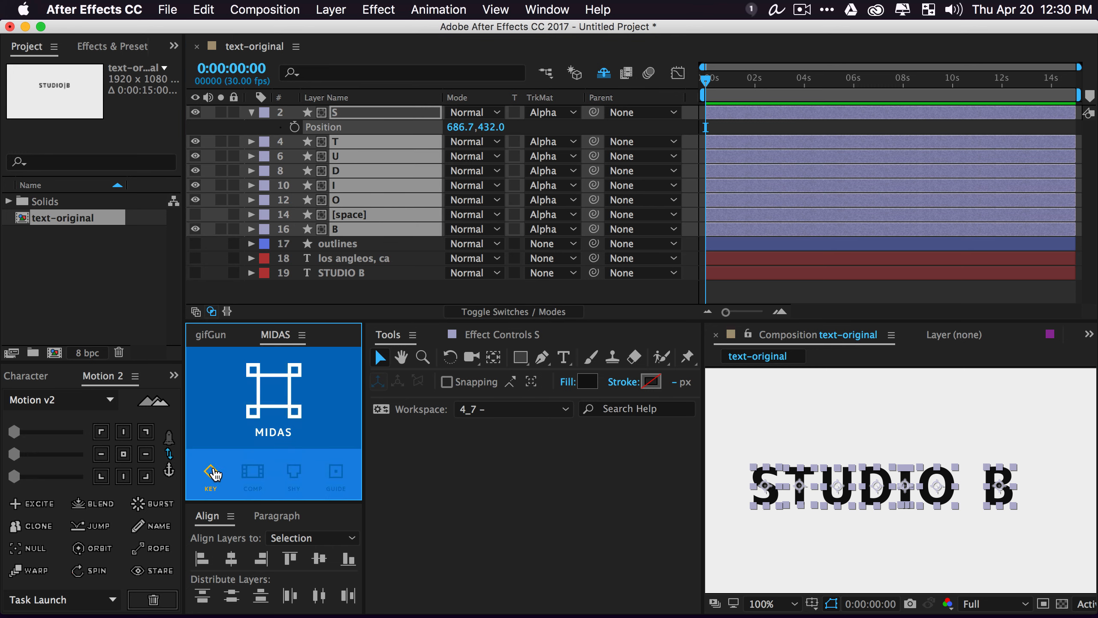
left_click(273, 405)
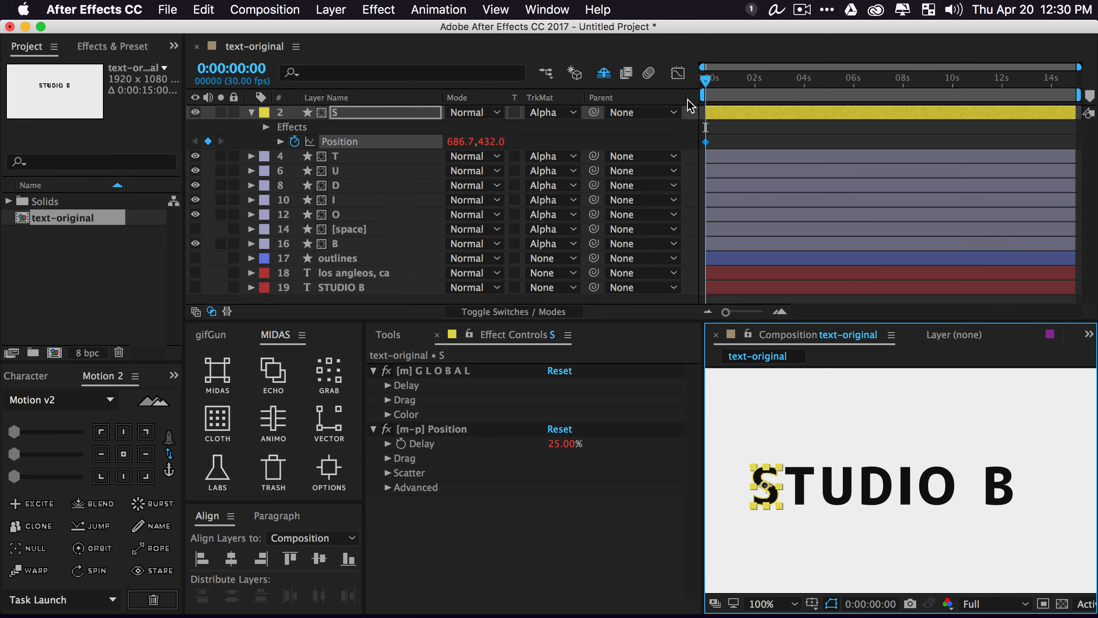
left_click_drag(707, 142, 752, 143)
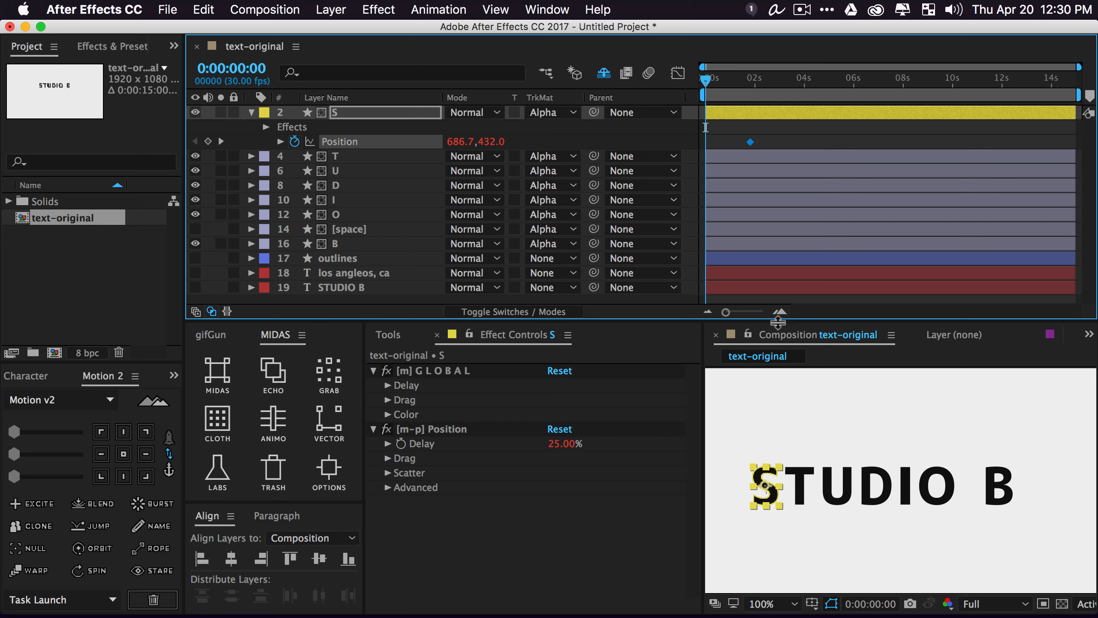
left_click_drag(458, 142, 351, 148)
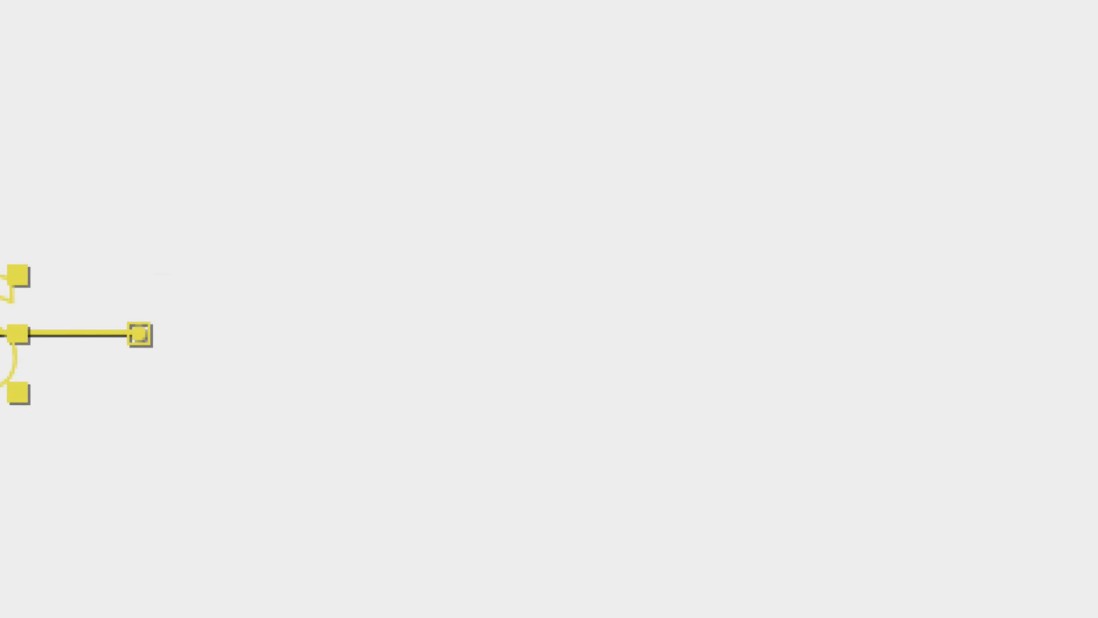
key("space")
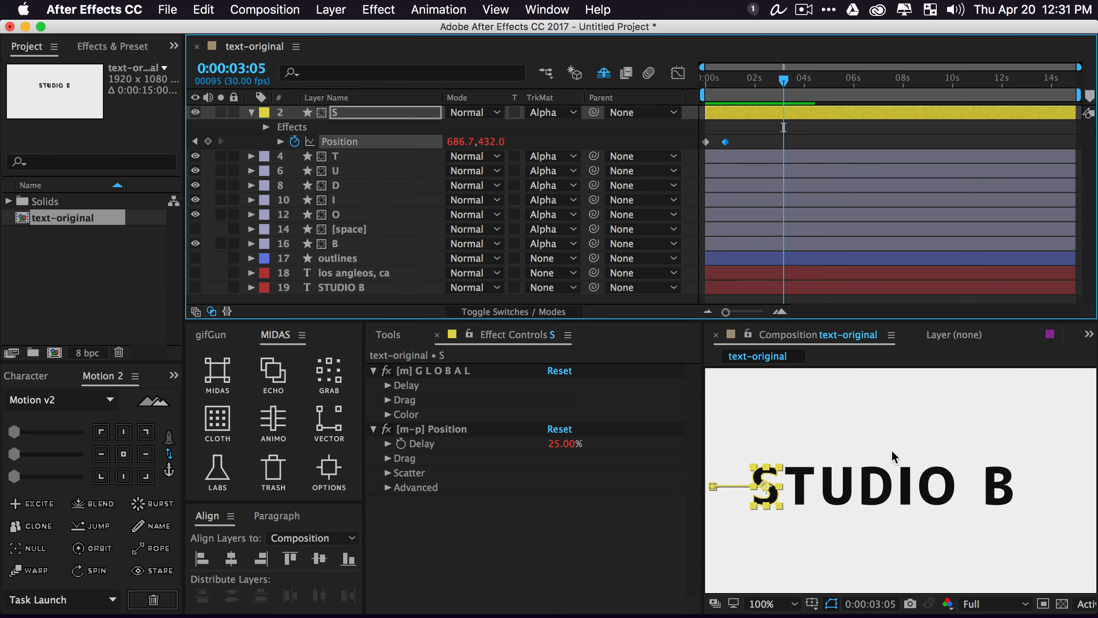
Ease both Position keyframes of the S layer
key("shift+slash")
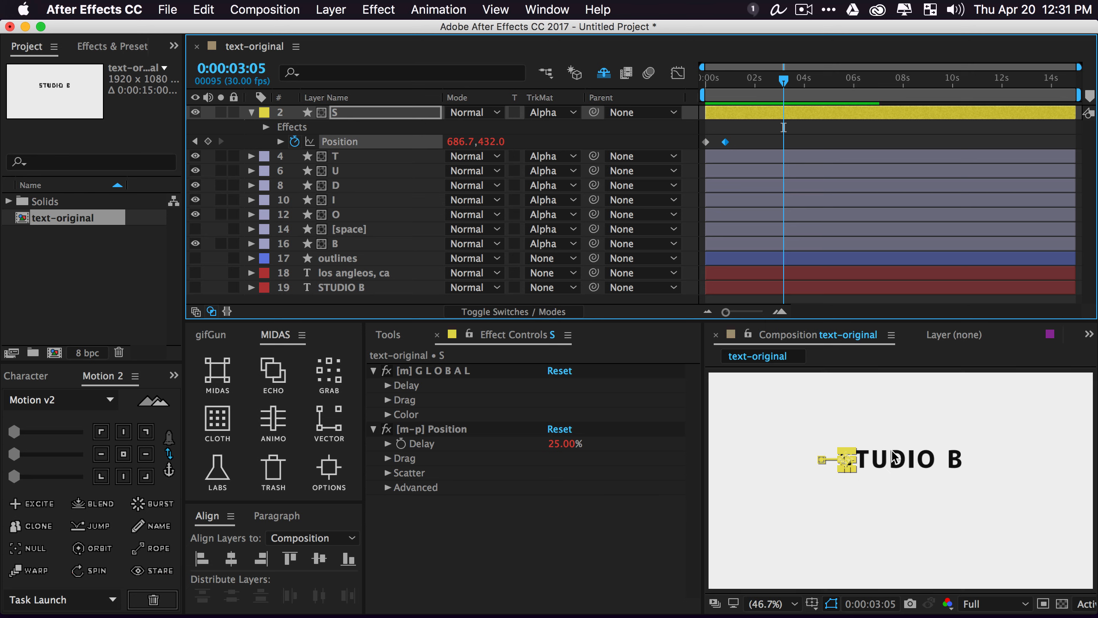
scroll(894, 457, "up", 3)
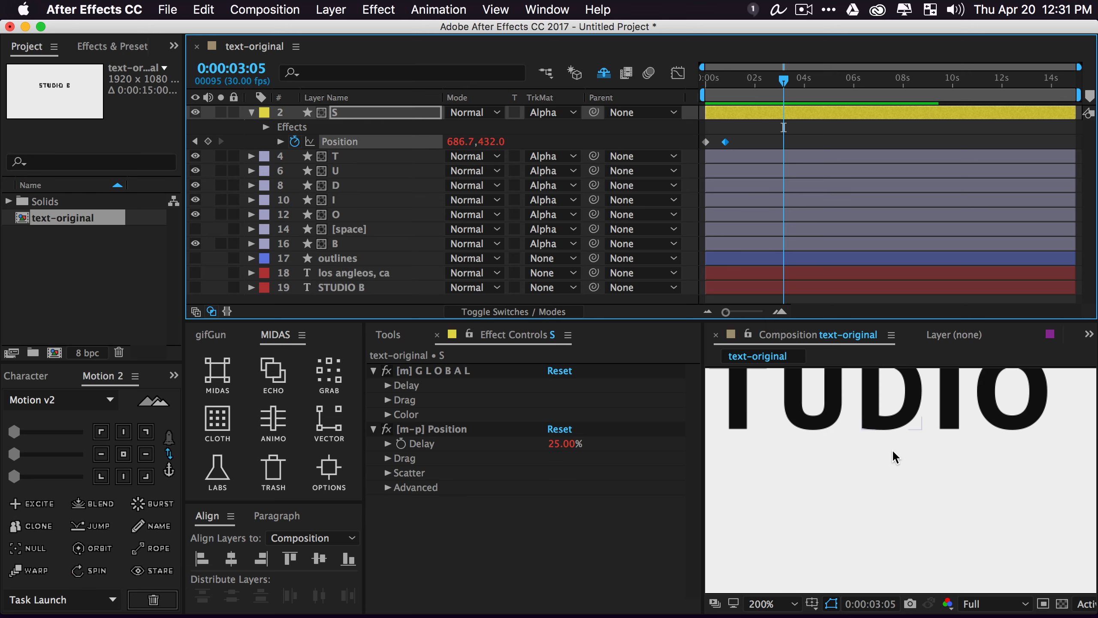
scroll(893, 457, "down", 1)
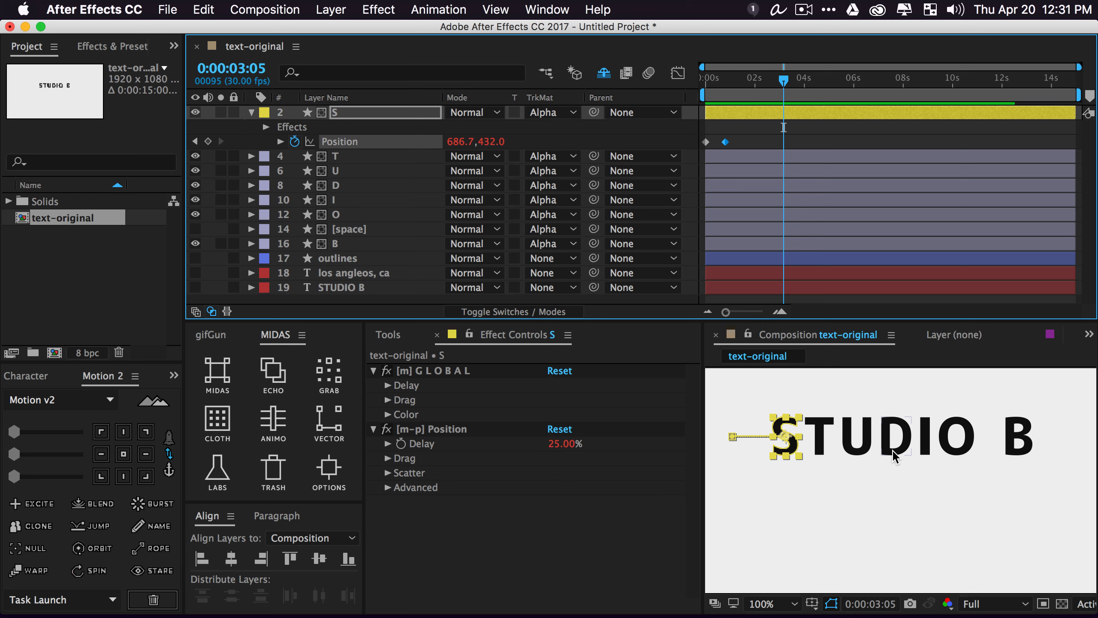
left_click_drag(767, 135, 667, 158)
left_click(54, 455)
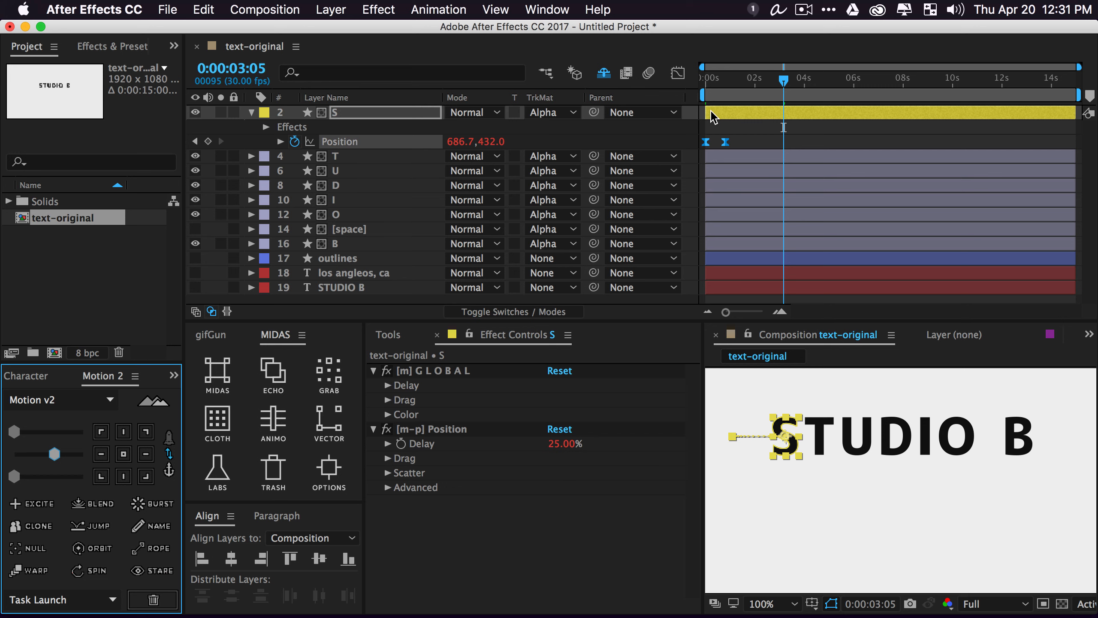
Lower the S letter's start position to 562.0 and curve its motion path with a bezier handle
left_click_drag(711, 83, 645, 86)
left_click(522, 141)
left_click_drag(493, 142, 589, 155)
key("s")
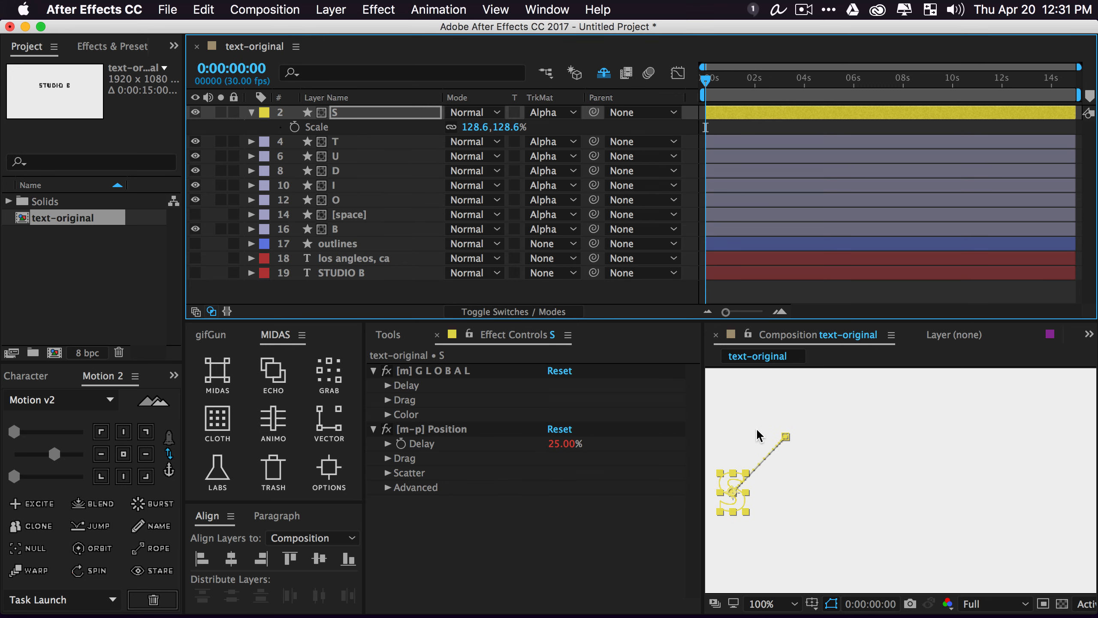
left_click_drag(786, 437, 740, 439)
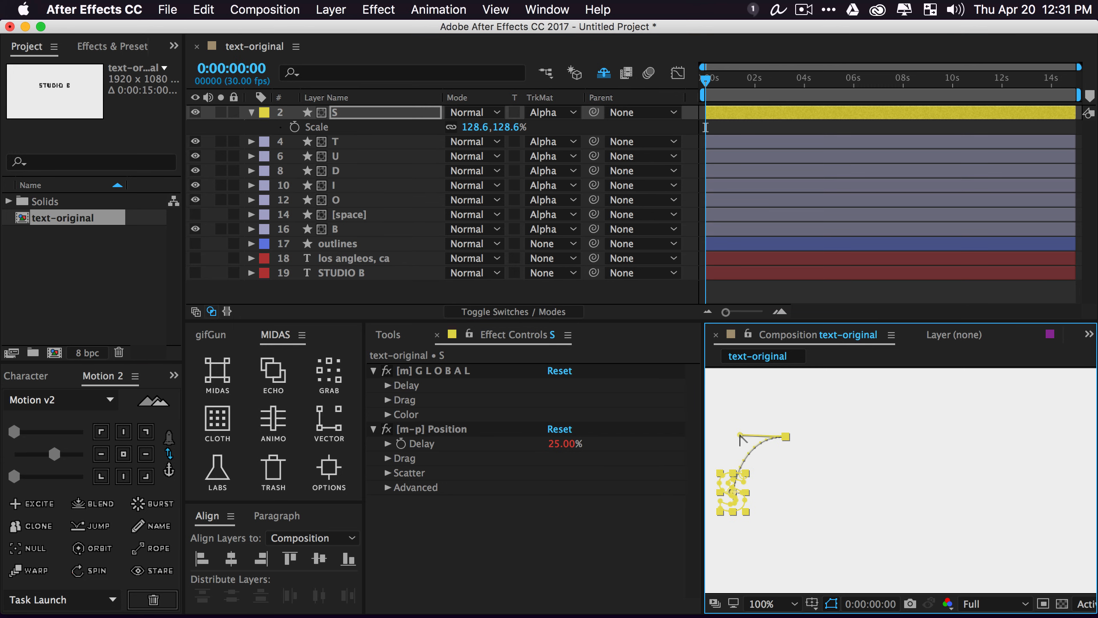
left_click(643, 128)
Fit the composition in the viewer and preview STUDIO B building letter by letter
key("space")
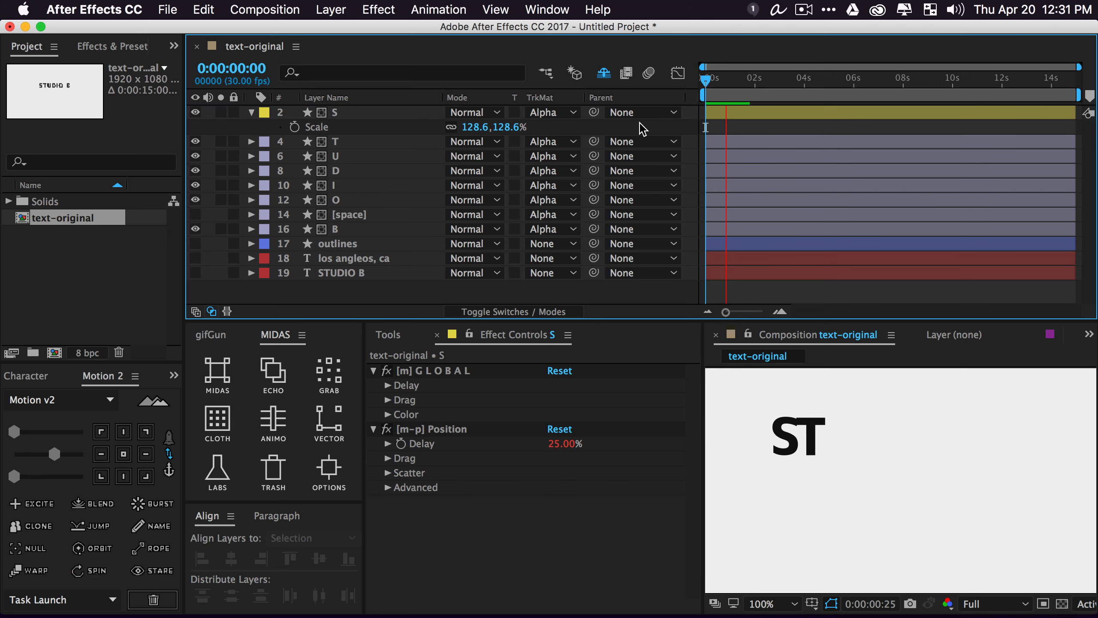
key("space")
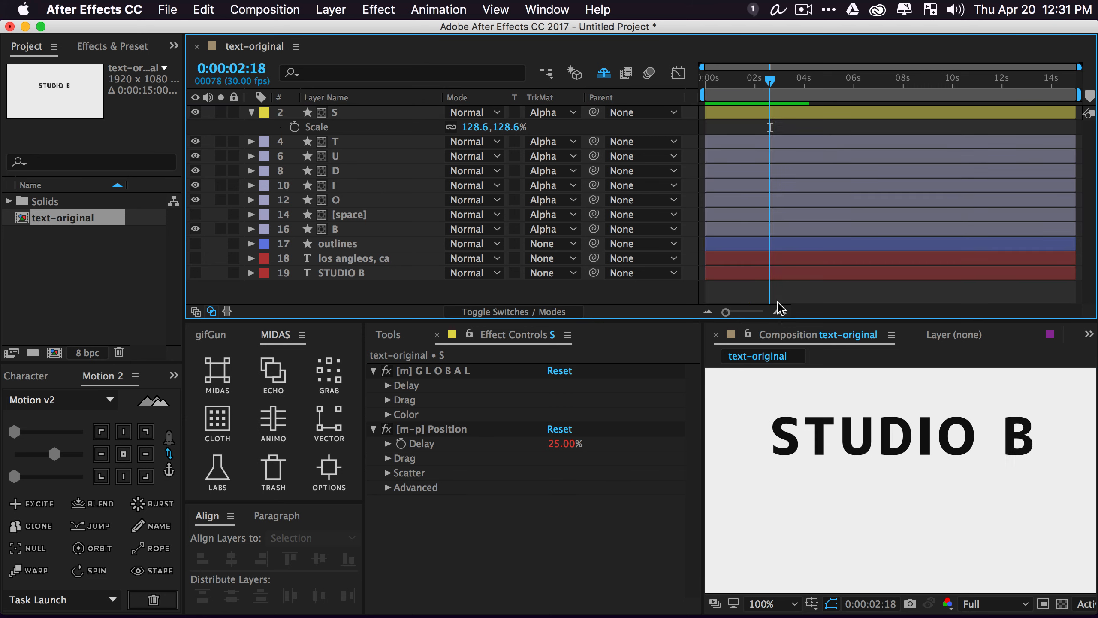
key("shift+slash")
key("space")
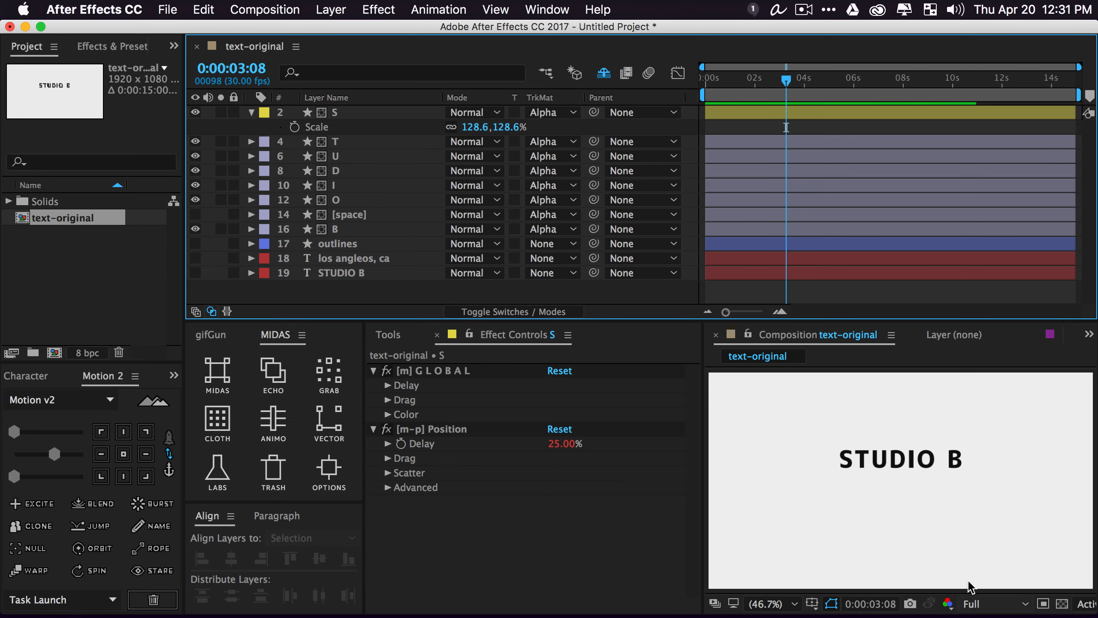
left_click(362, 113)
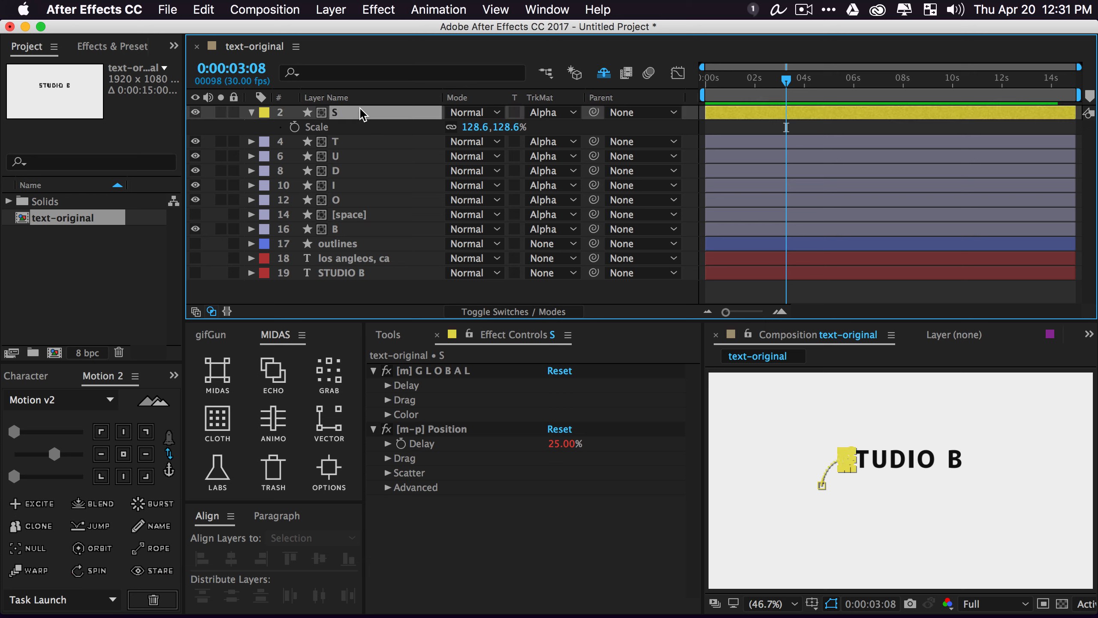
Enable Dynamics on the S letter's Position effect and keyframe its Amount at 50
left_click(388, 487)
left_click(402, 502)
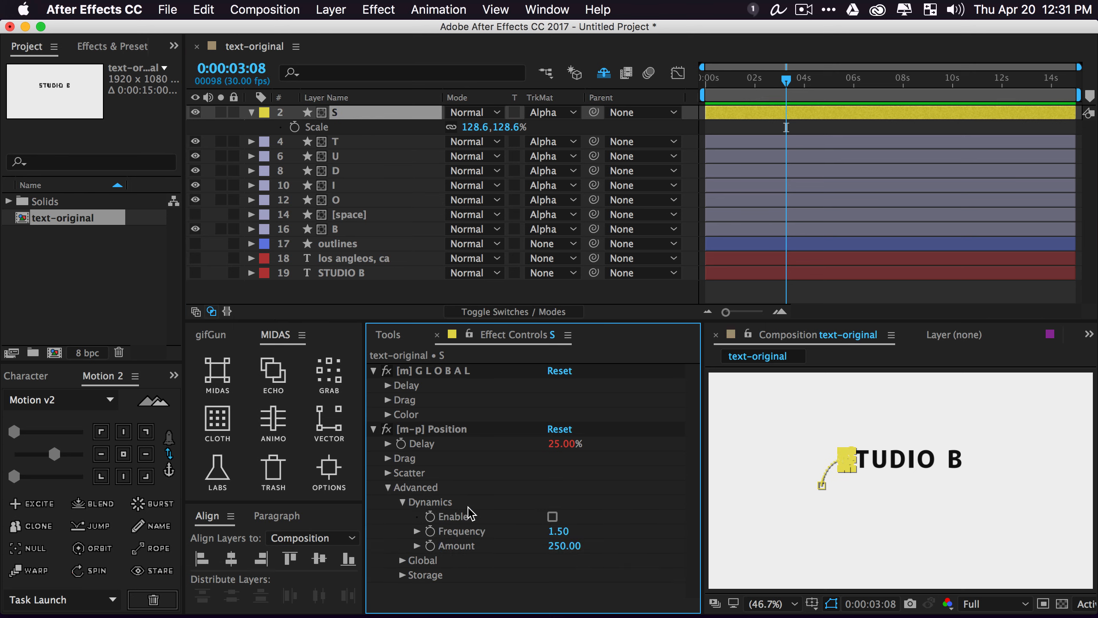
left_click(553, 517)
left_click(566, 546)
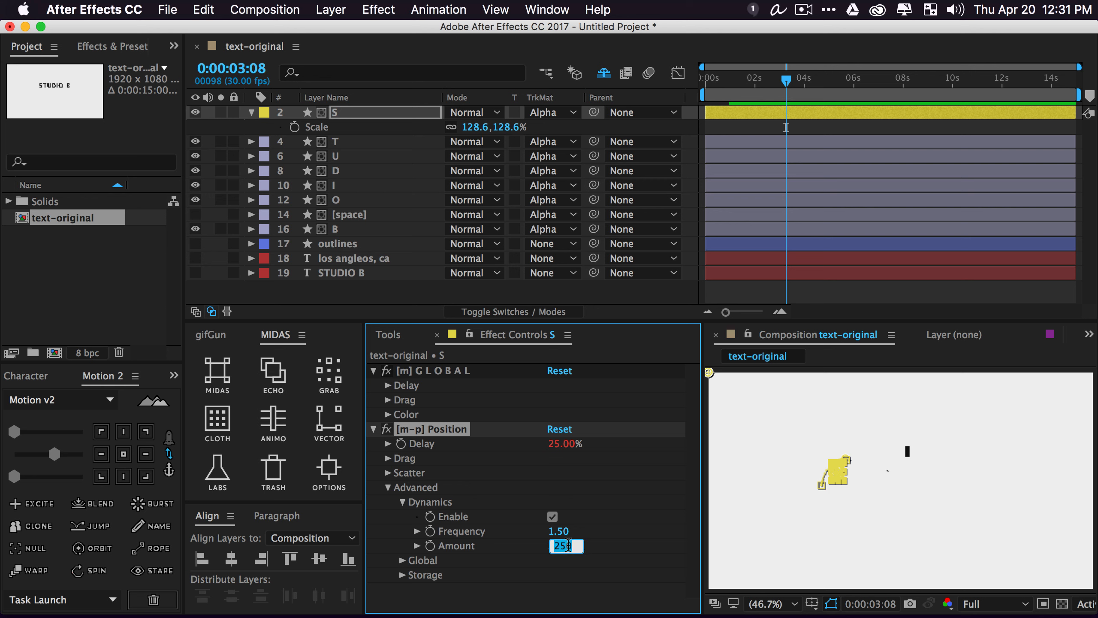
type("50")
key("Return")
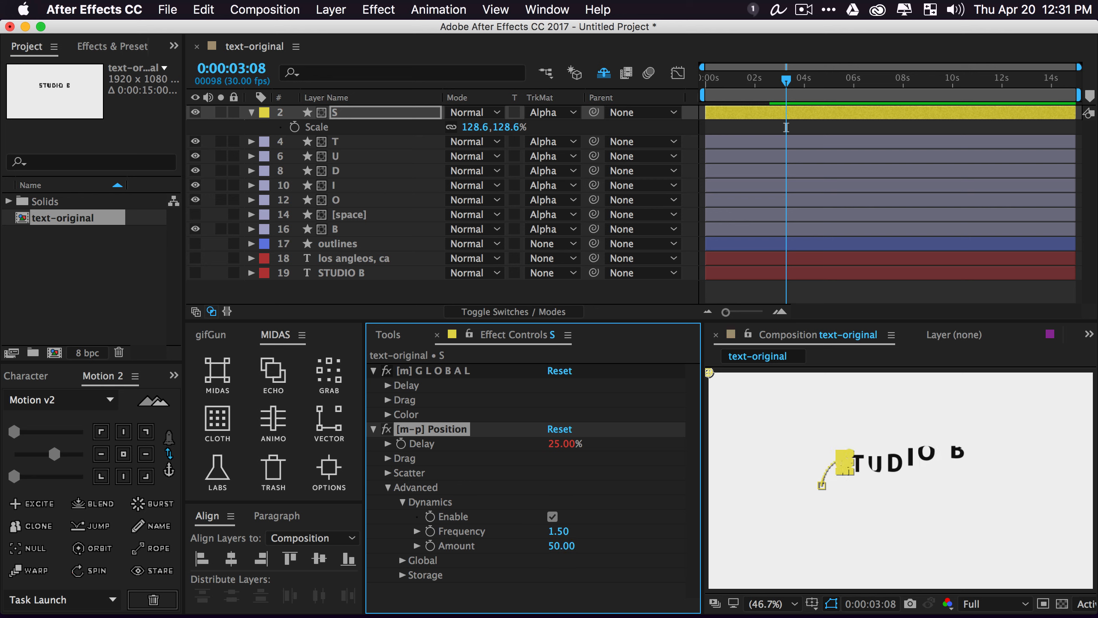
left_click(431, 546)
Move the Amount key near the start, add Amount 5 at 0:00:01:13, and ease both keys
key("u")
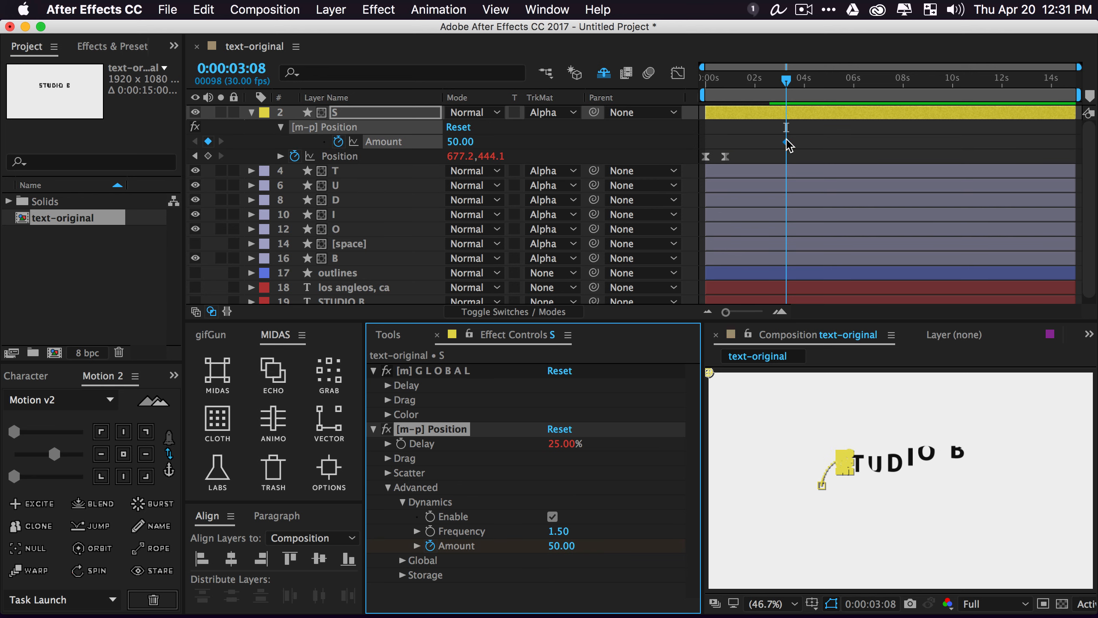
left_click_drag(786, 143, 717, 145)
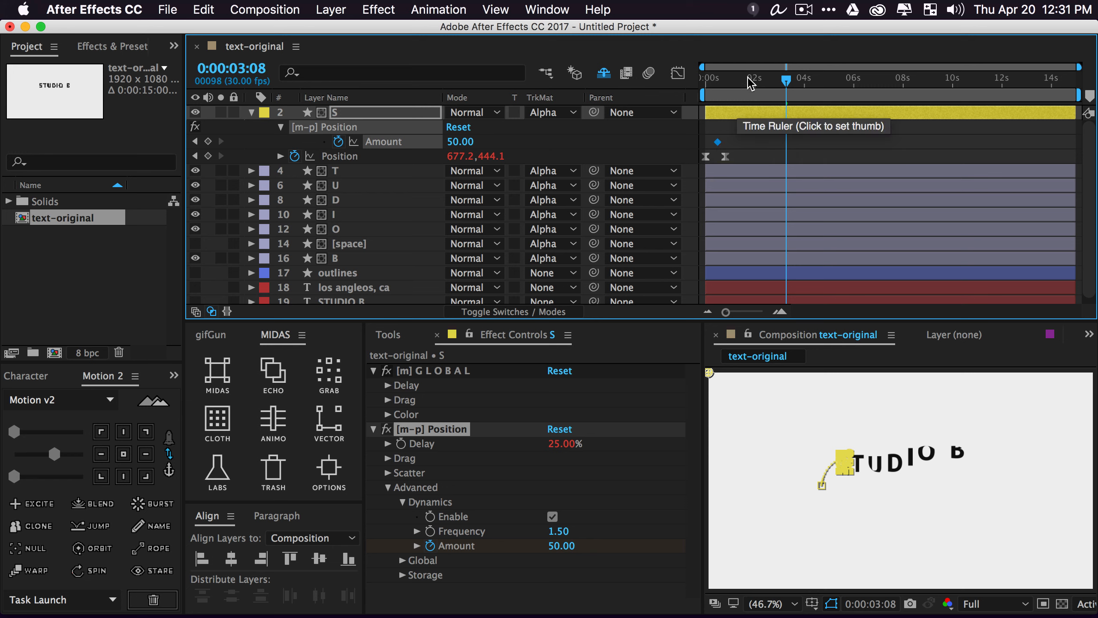
left_click_drag(749, 80, 738, 81)
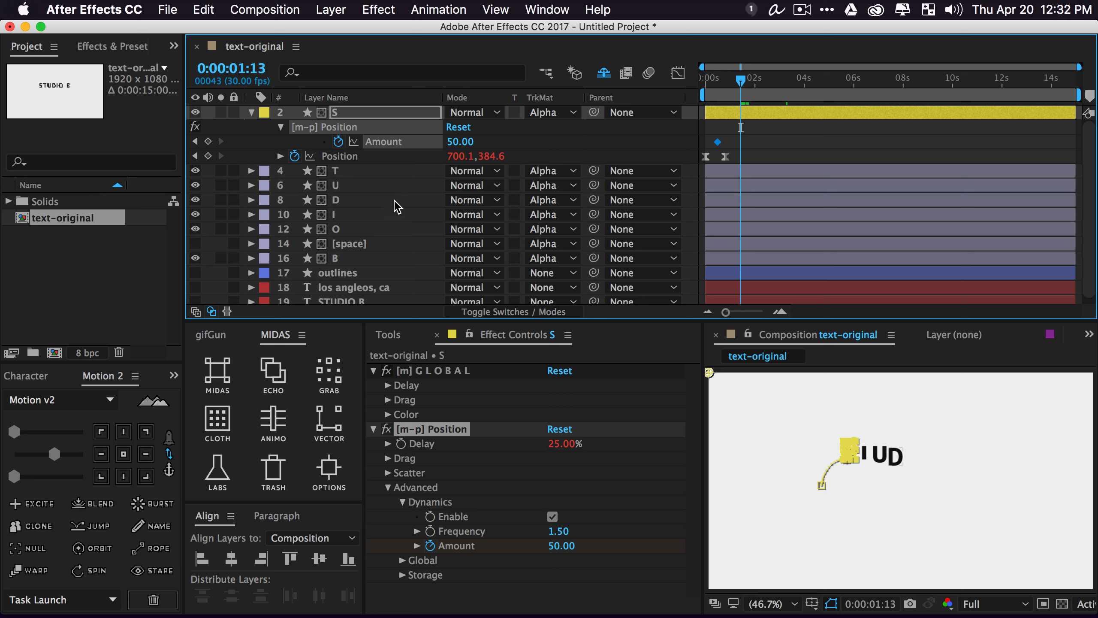
left_click(459, 141)
type("5")
key("Return")
left_click(718, 140)
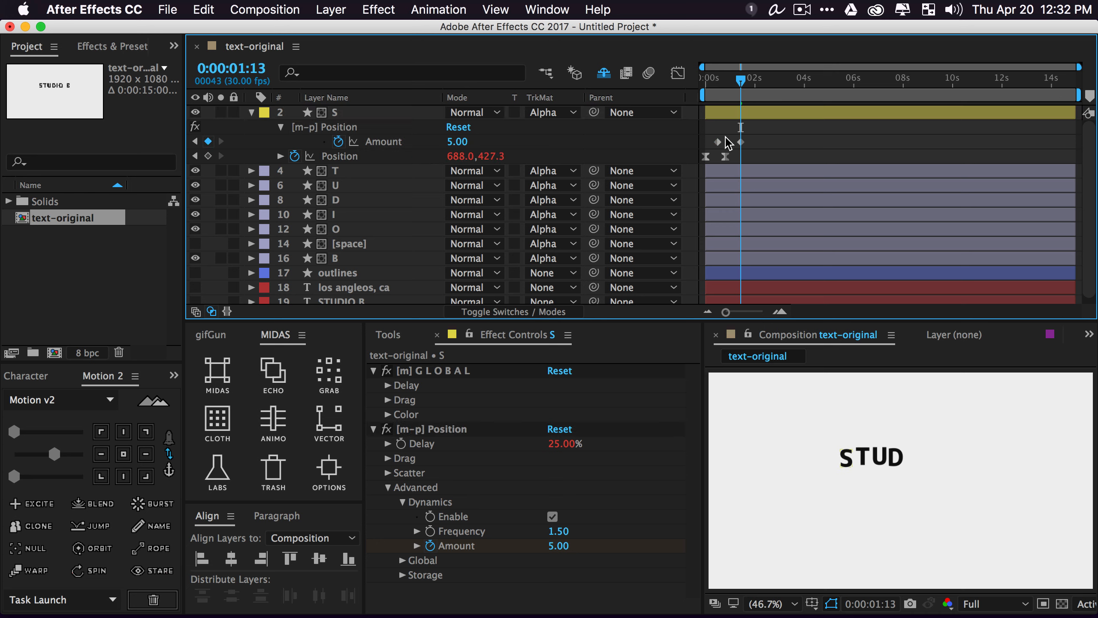
left_click(57, 456)
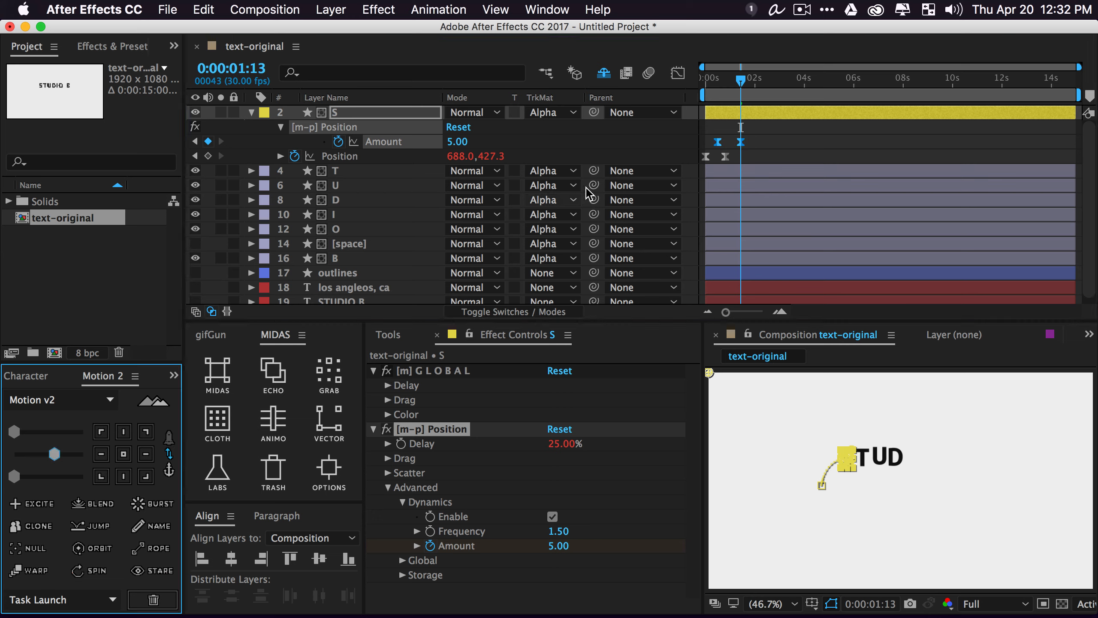
left_click(717, 87)
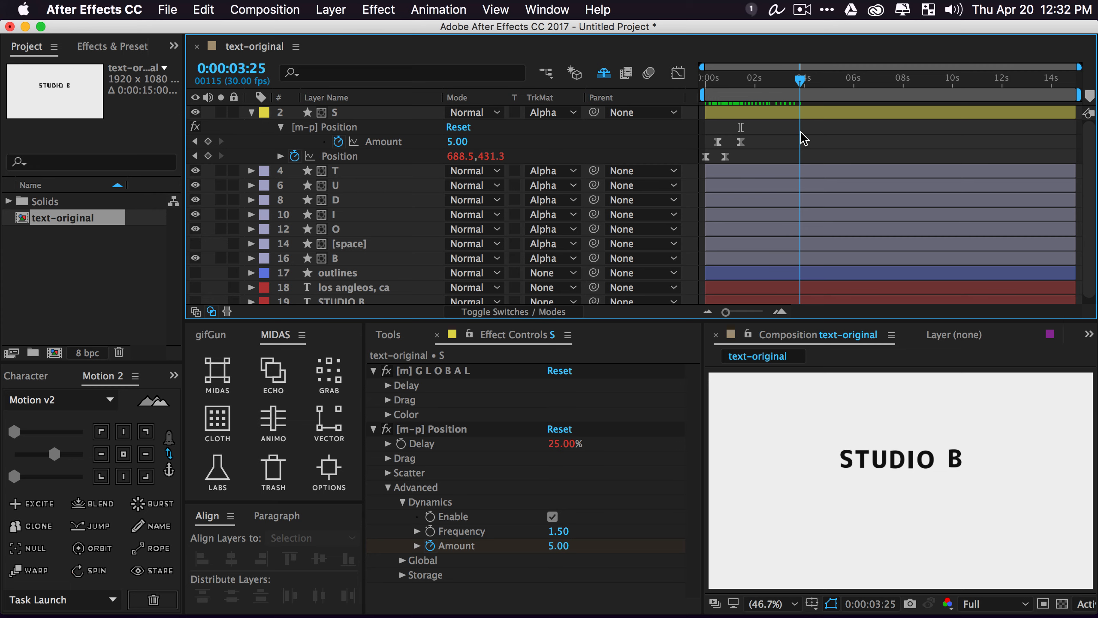
Frame STUDIO B at 100% zoom, keep the S Delay at 25%, and preview from the start
key("space")
key("z")
left_click(917, 453)
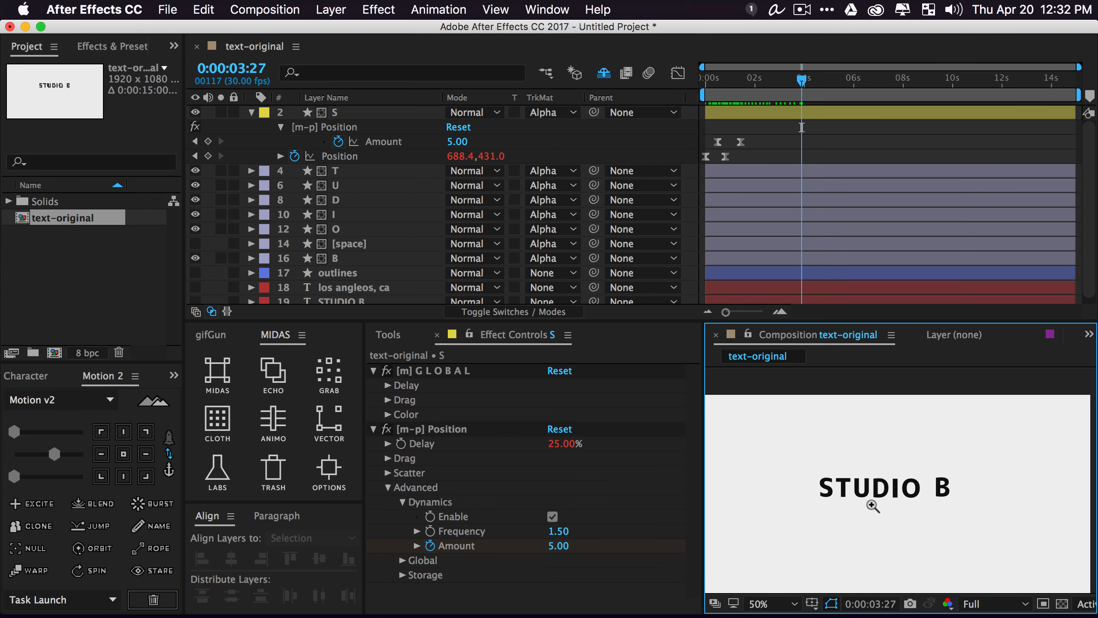
left_click(872, 506)
left_click_drag(870, 451, 800, 459)
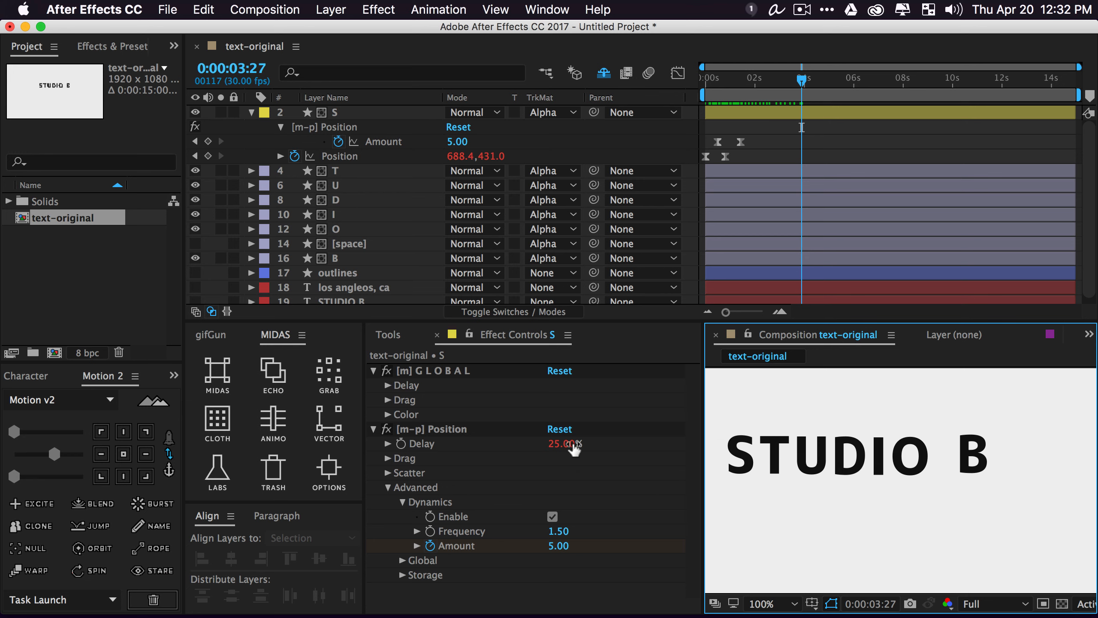
mouse_move(560, 446)
left_mouse_down()
mouse_move(488, 448)
mouse_move(546, 451)
left_mouse_up()
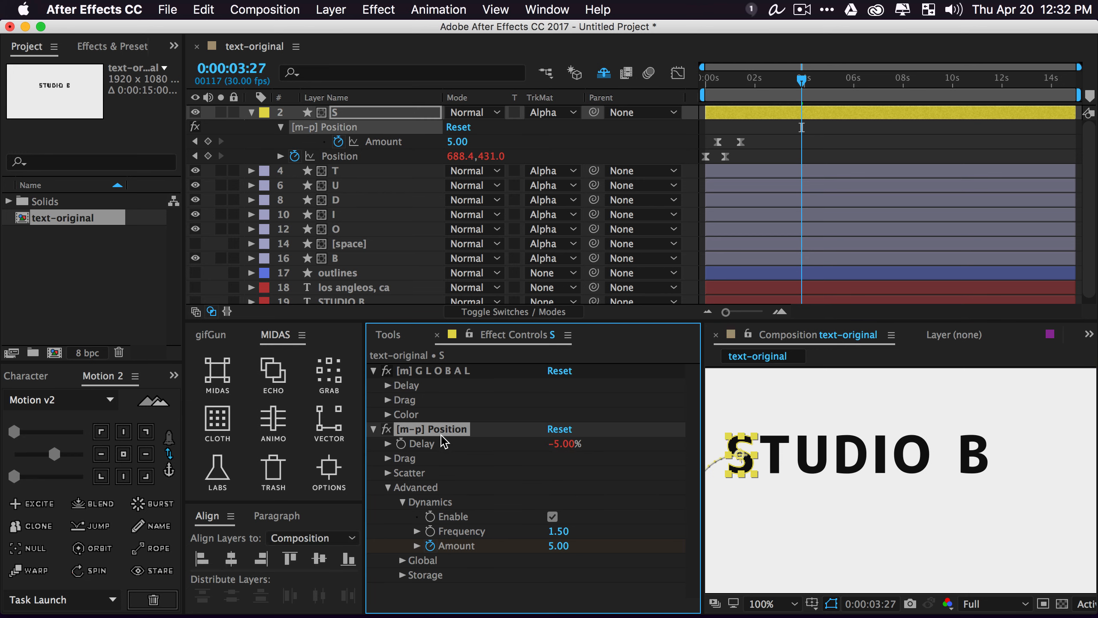
key("super+z")
left_click(764, 114)
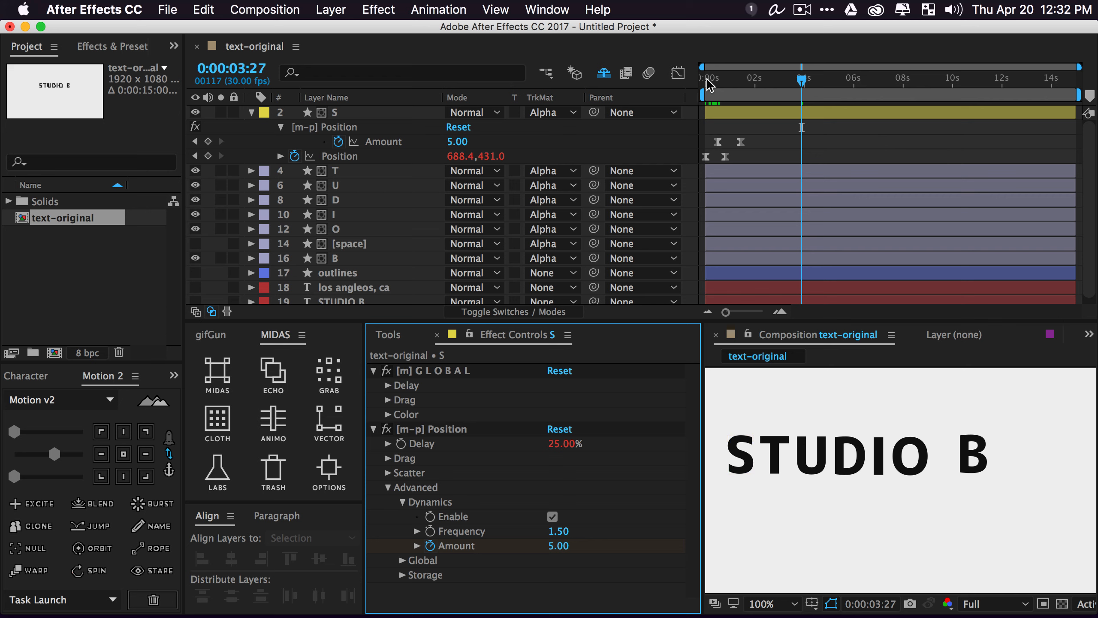
left_click_drag(707, 80, 696, 81)
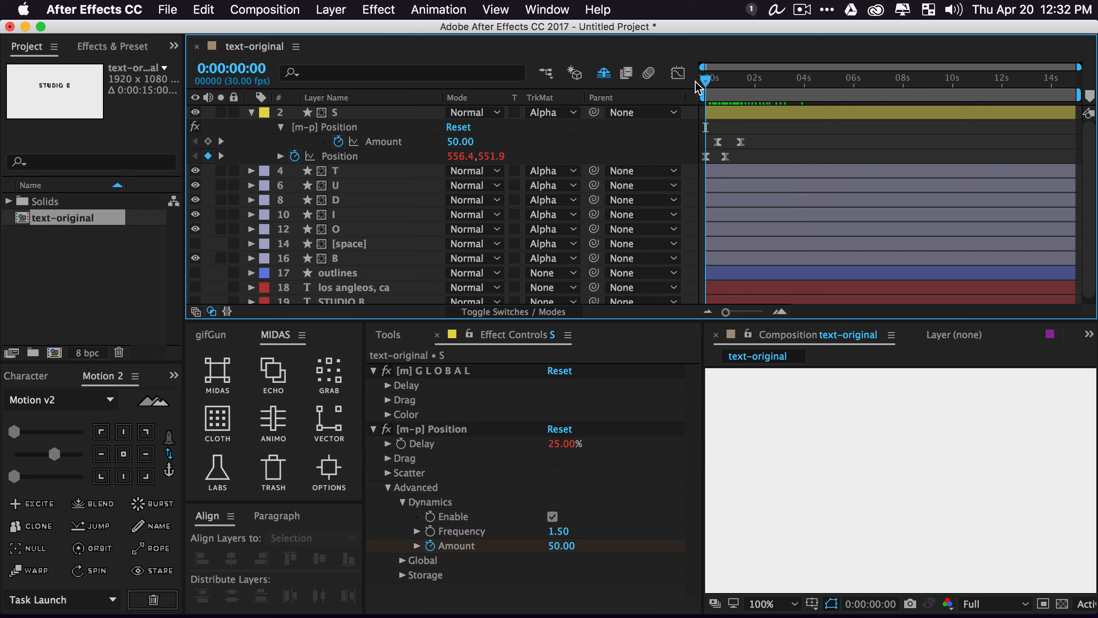
key("space")
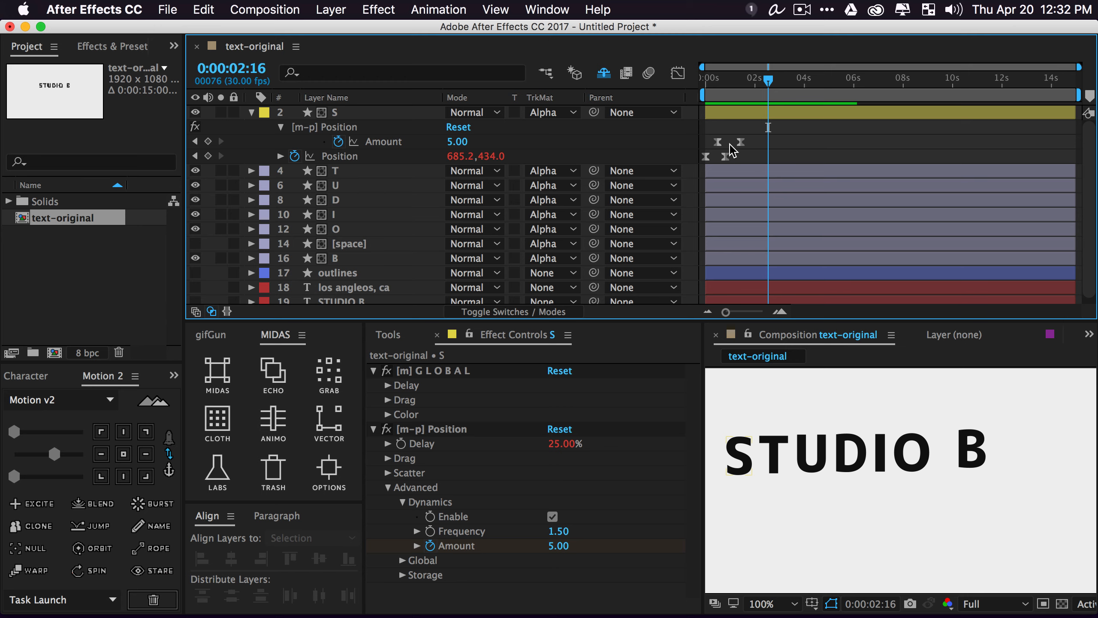
Shift both S Amount keyframes slightly later and preview the retimed animation at 50% zoom
left_click_drag(714, 135, 746, 142)
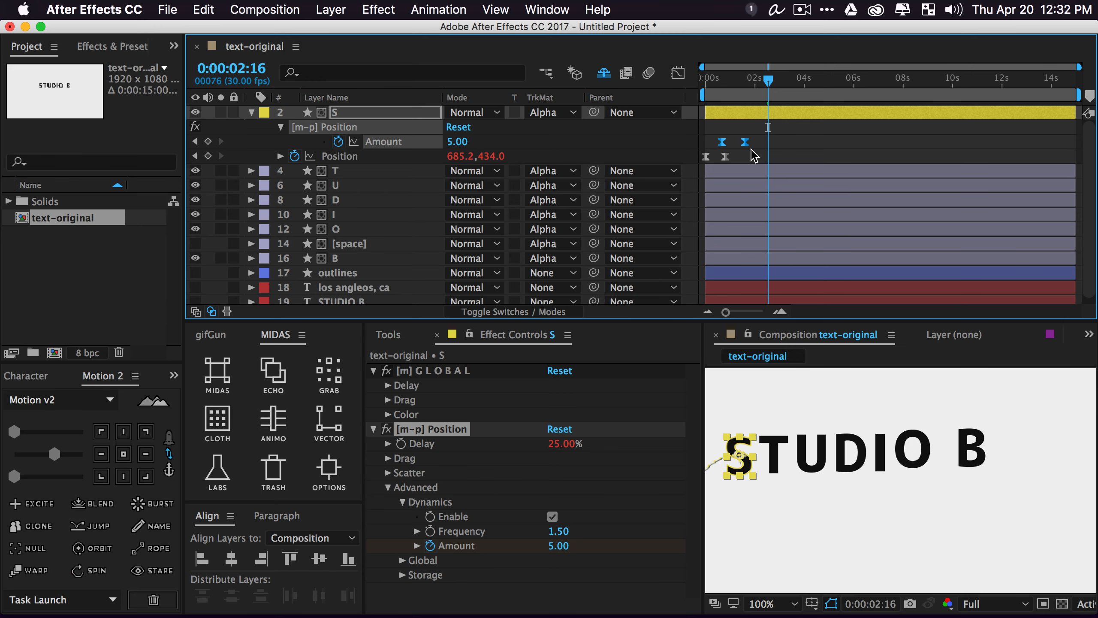
key("space")
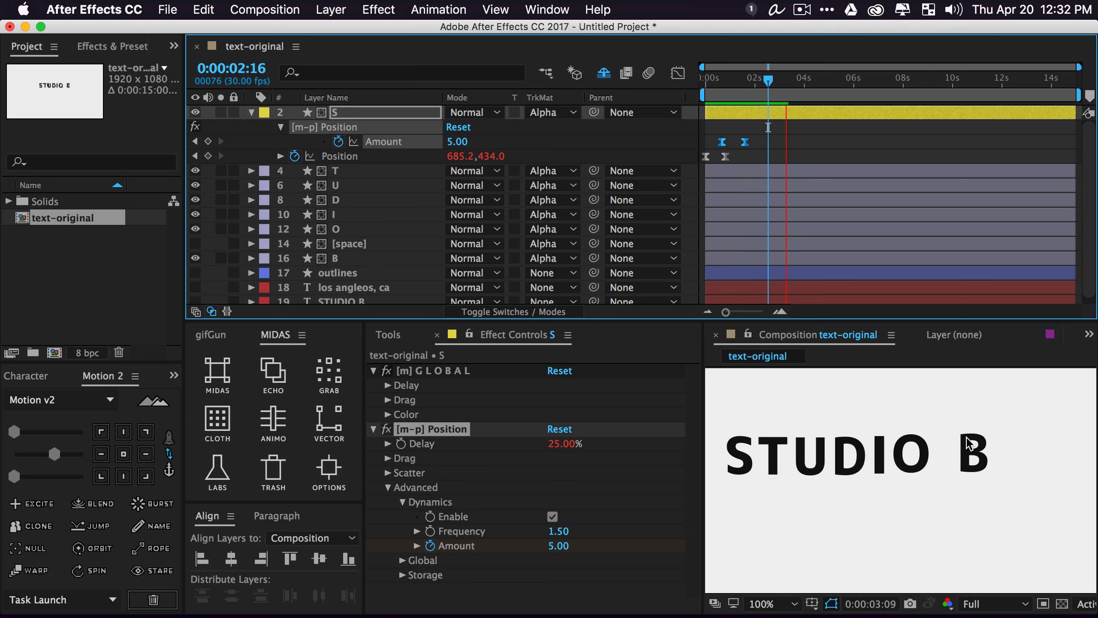
key("space")
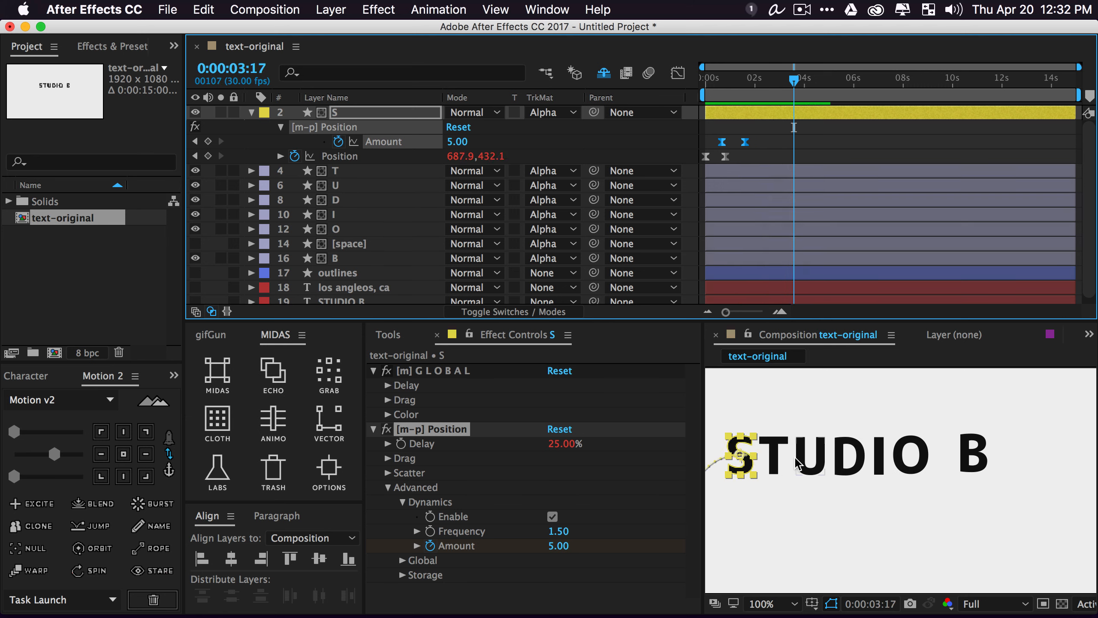
key("comma")
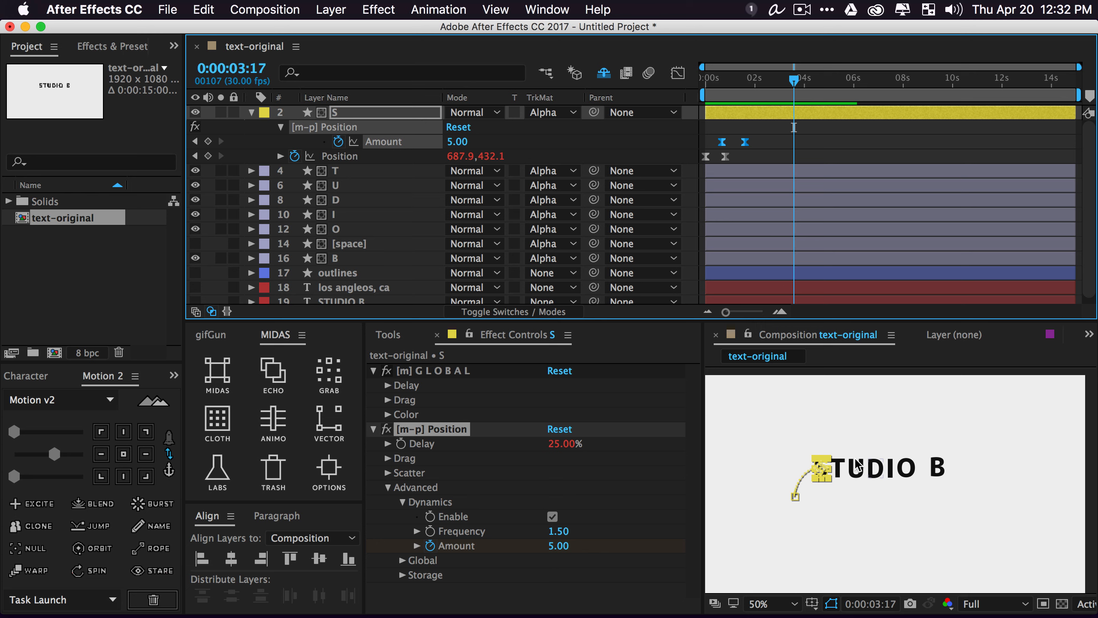
scroll(857, 460, "down", 1)
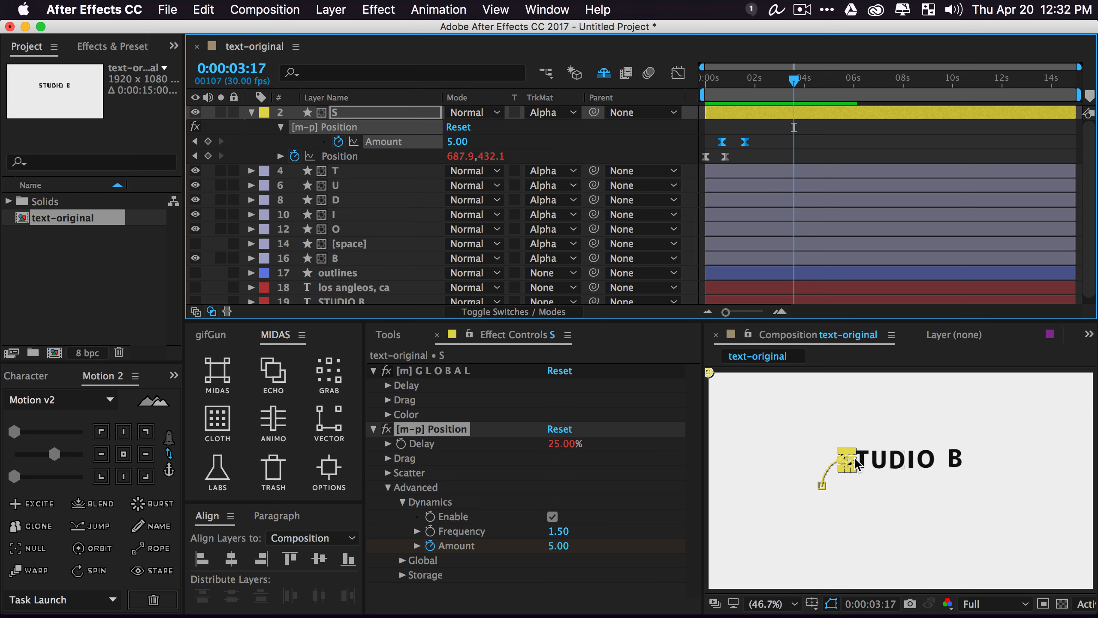
left_click(551, 139)
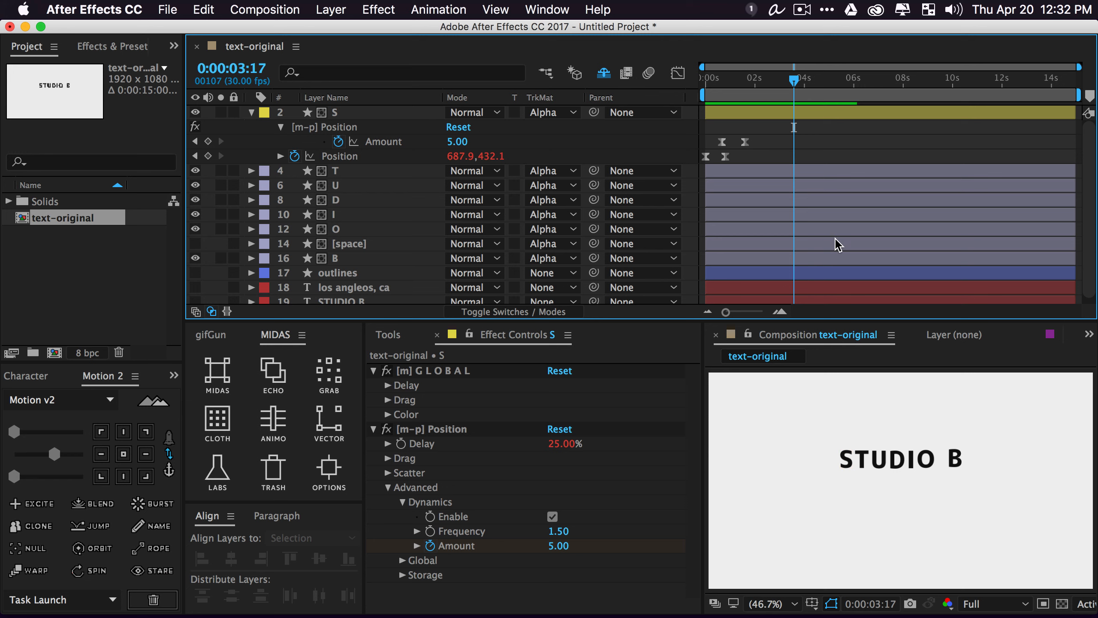
key("space")
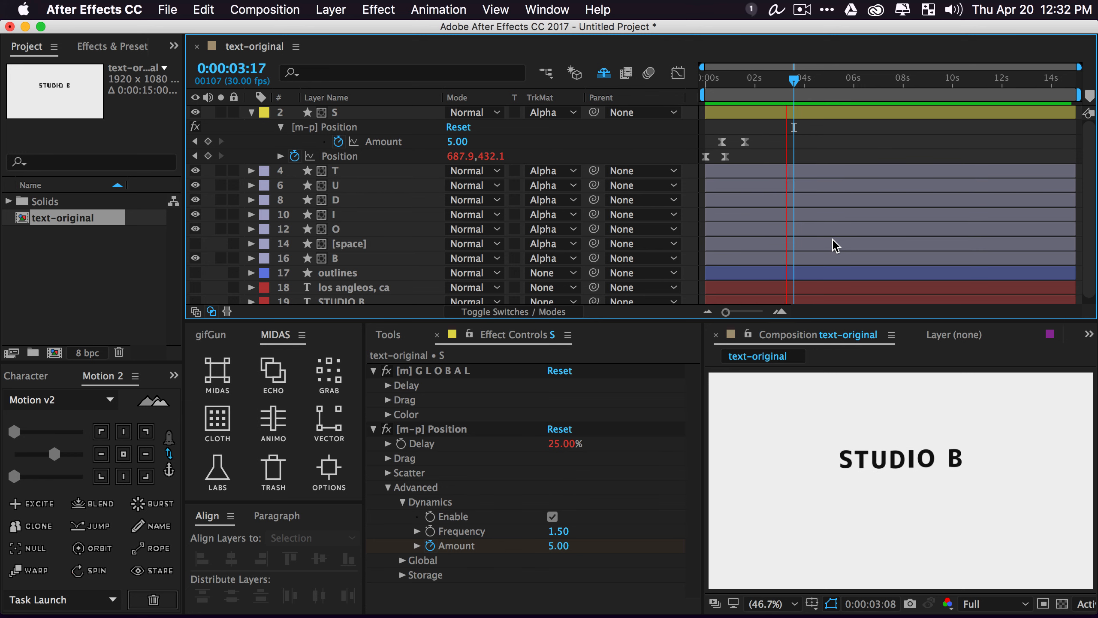
key("space")
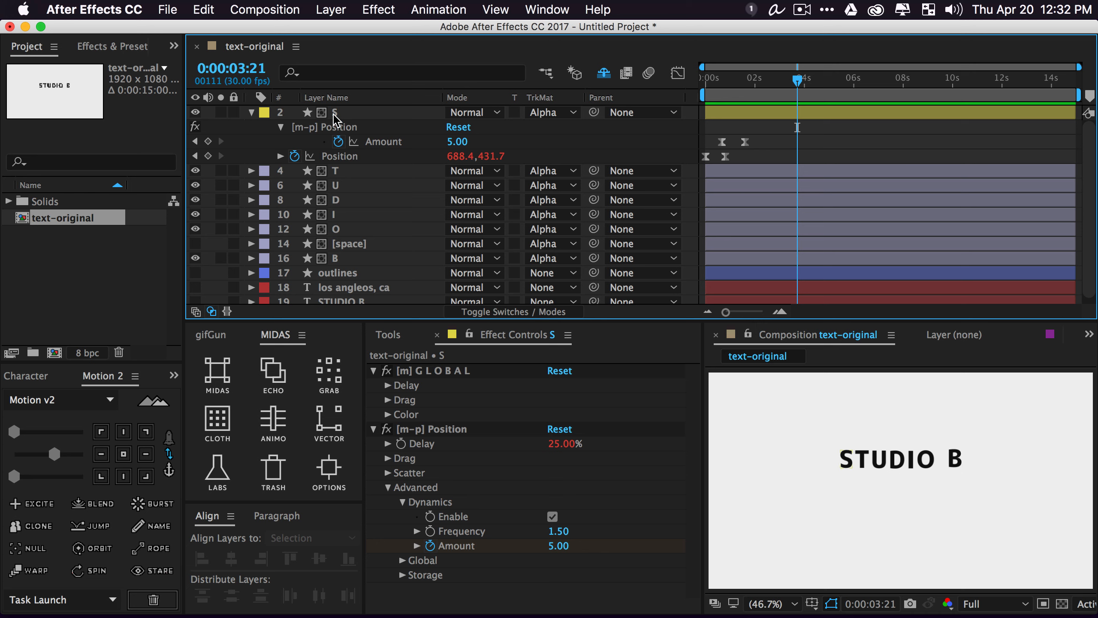
Expand Magnetism in the T layer's [m-c] Position effect and grab it across all letter layers
left_click(337, 173)
key("e")
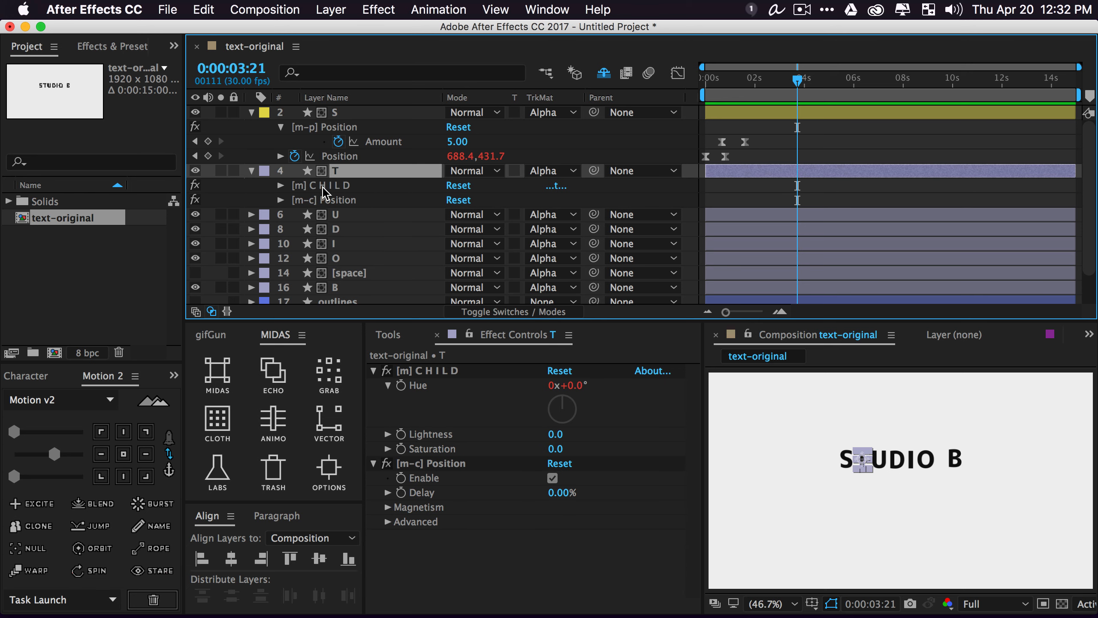
left_click(281, 200)
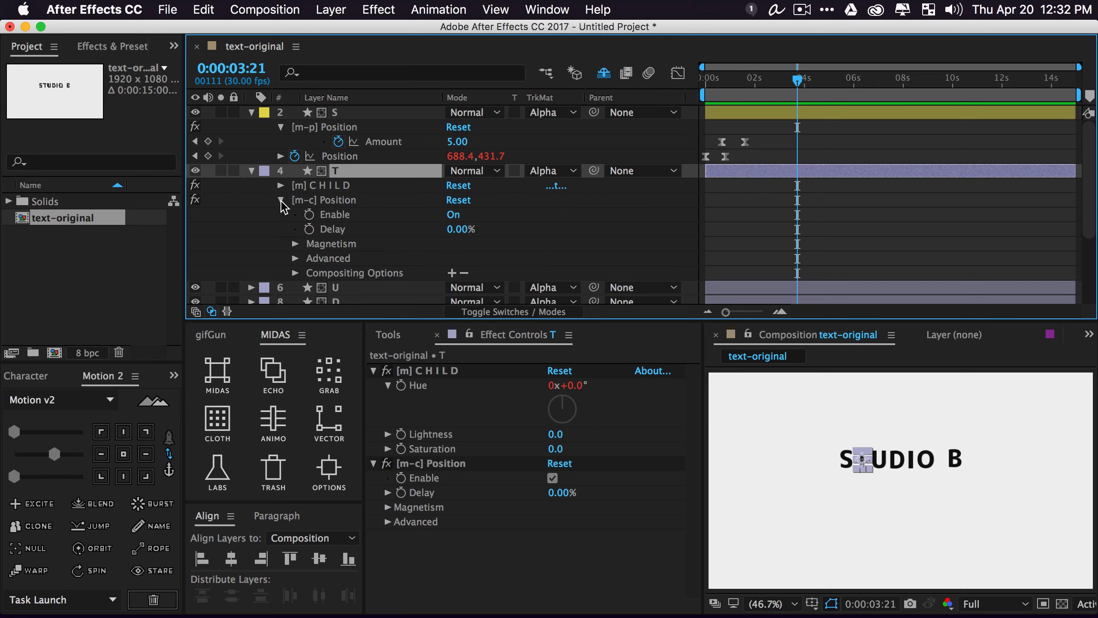
left_click(337, 201)
left_click(294, 245)
left_click(344, 224)
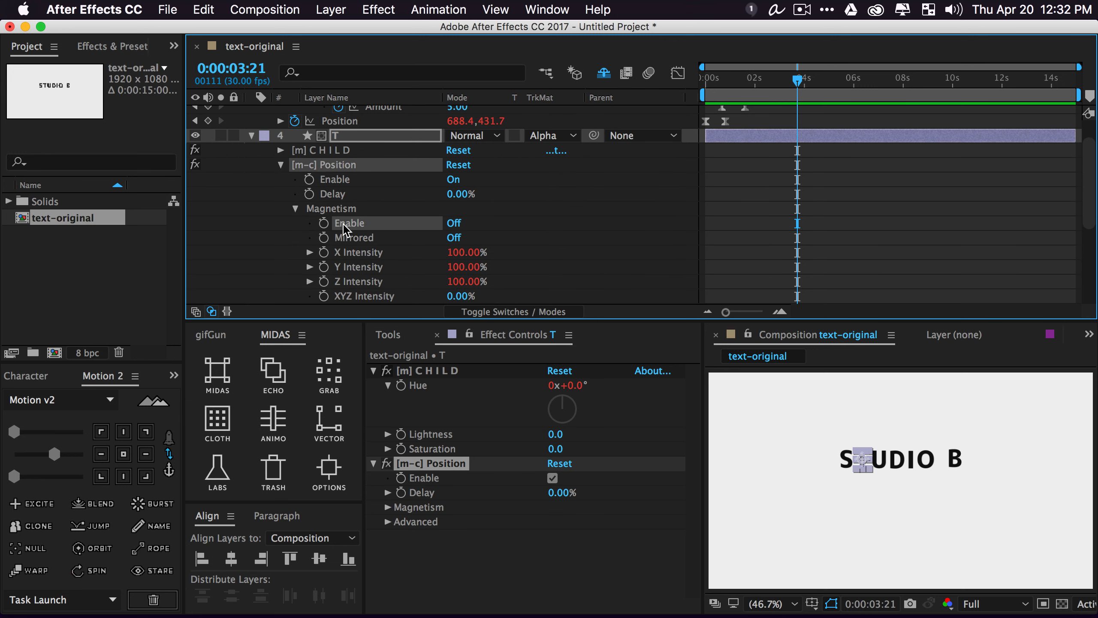
scroll(305, 238, "down", 4)
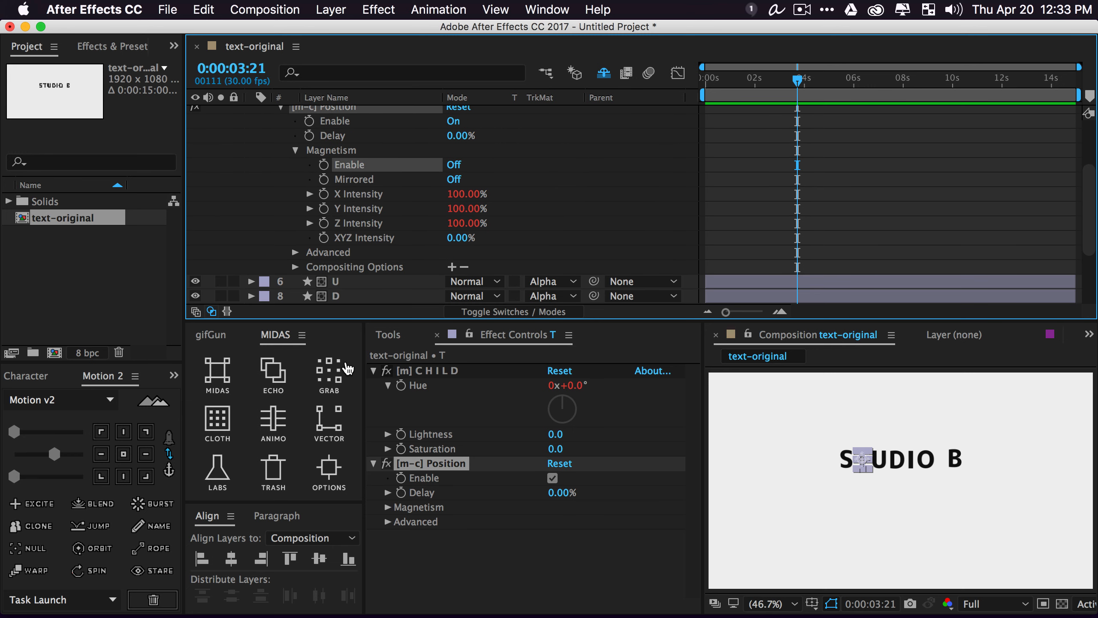
left_click(336, 380)
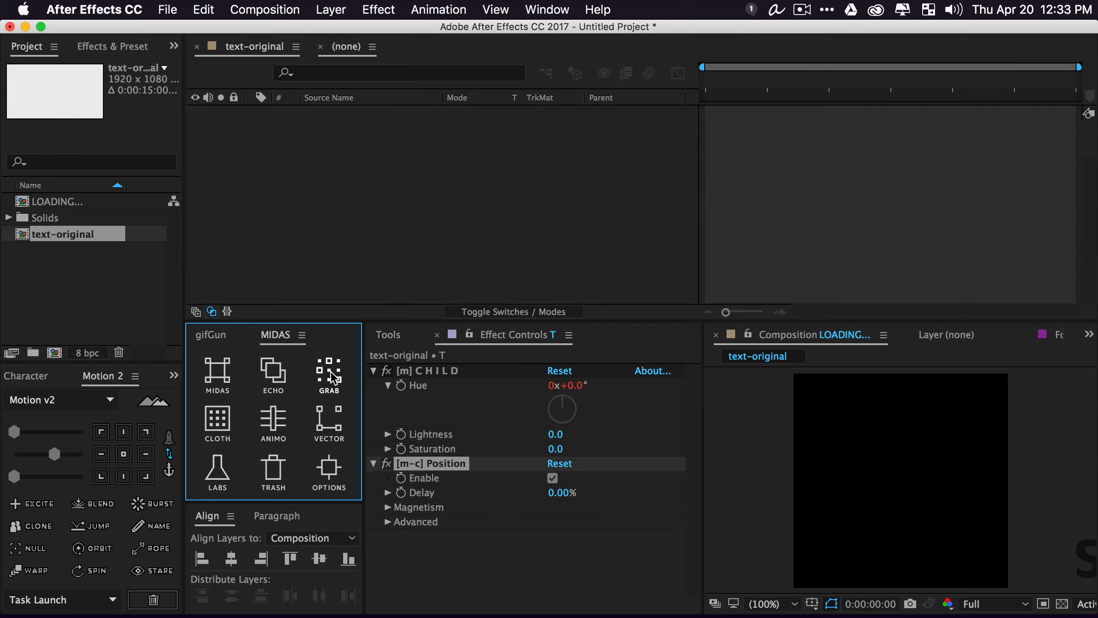
scroll(408, 201, "down", 5)
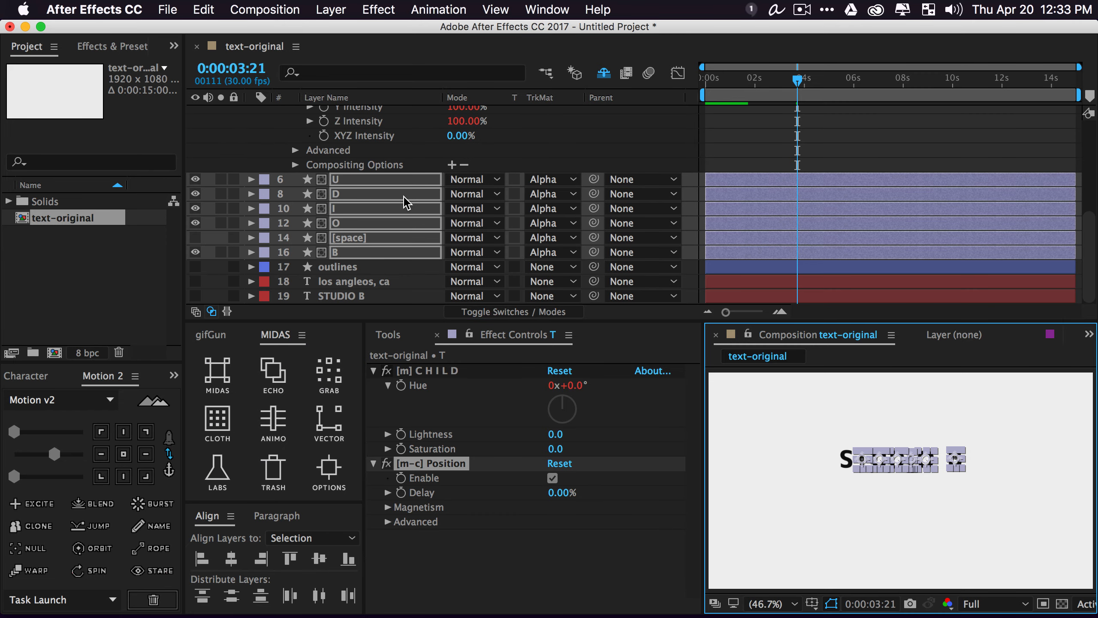
scroll(405, 203, "up", 5)
Turn Magnetism on and show X and Y Intensity at 100% on every letter layer
left_click(454, 209)
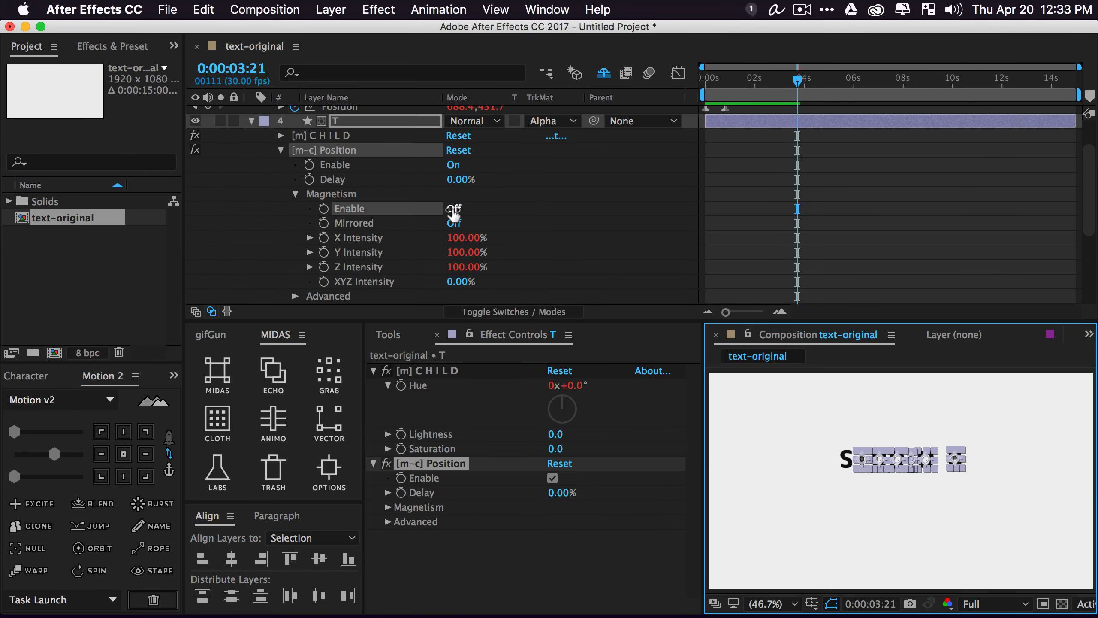
left_click(359, 243)
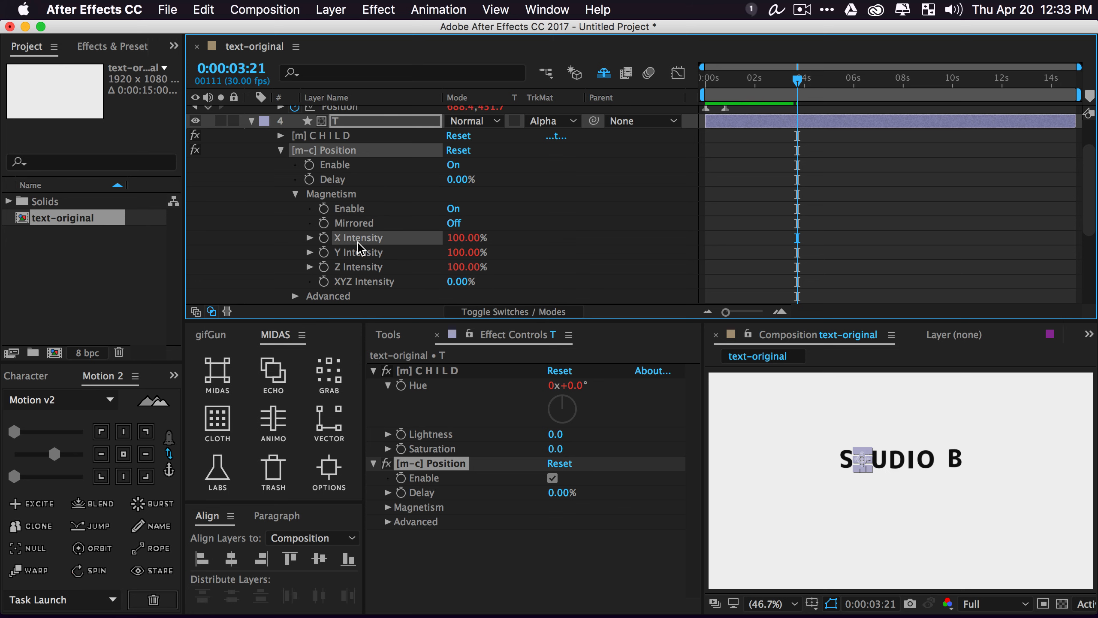
left_click(354, 253, "shift")
left_click(325, 390)
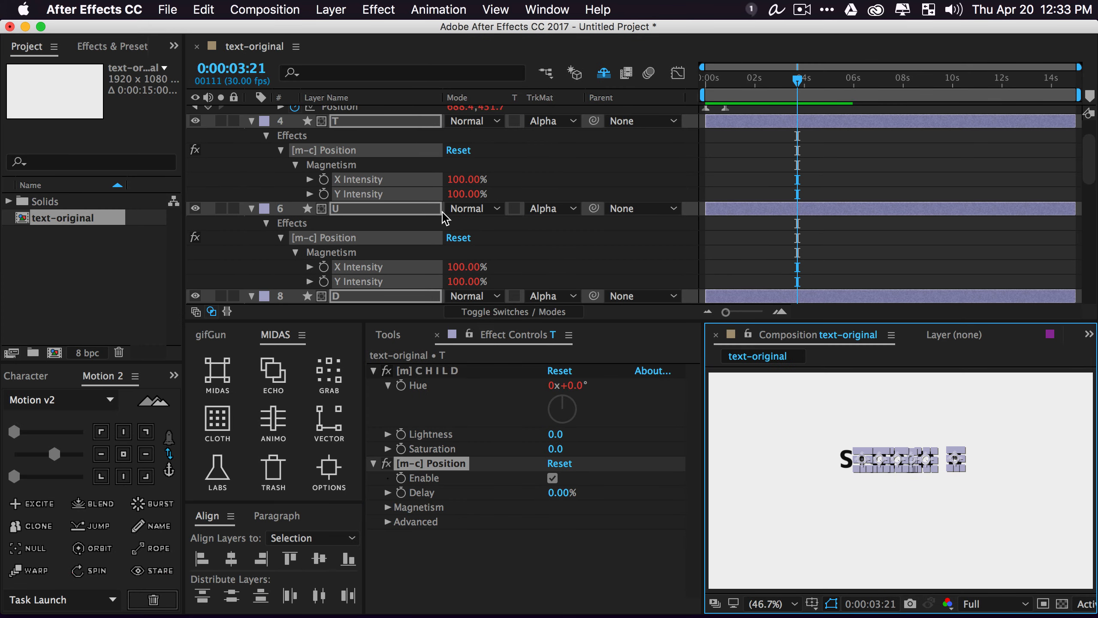
left_click(568, 168)
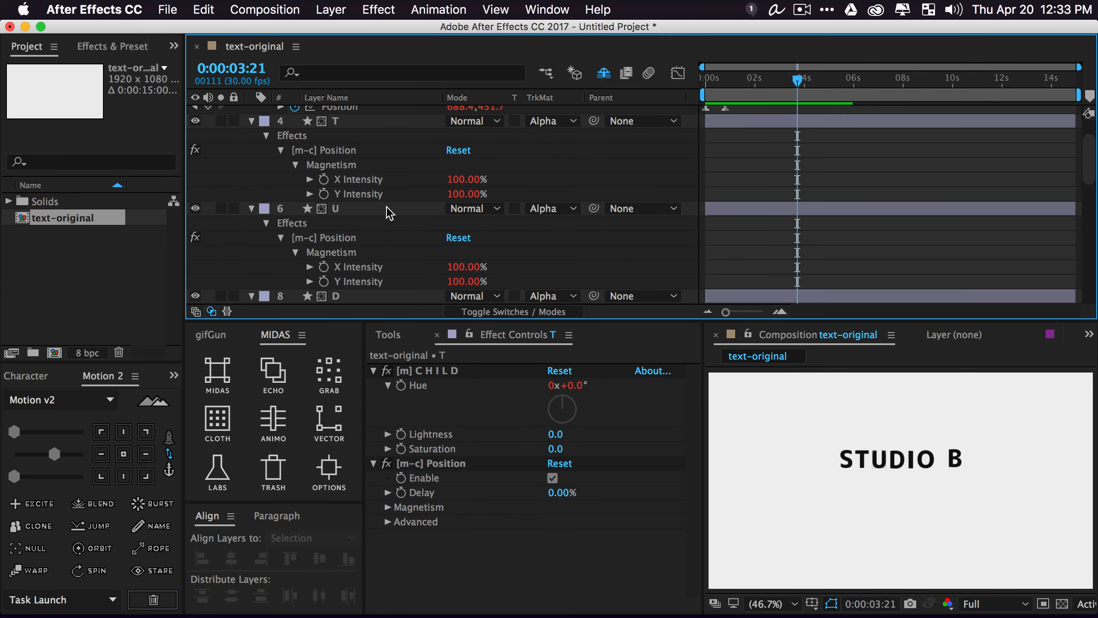
scroll(362, 173, "down", 5)
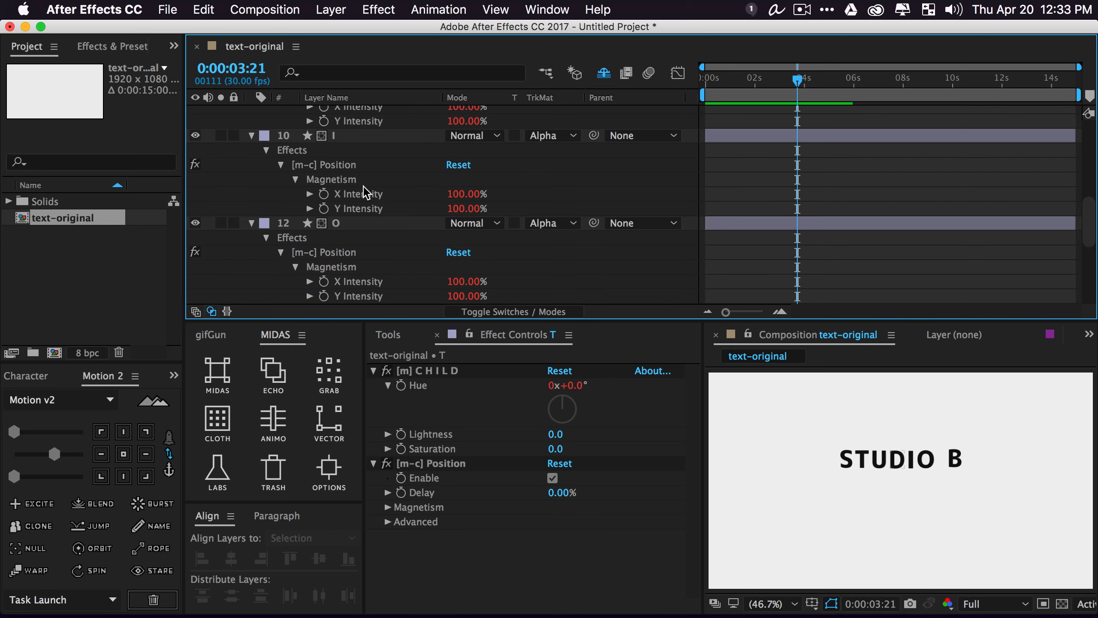
scroll(367, 197, "up", 7)
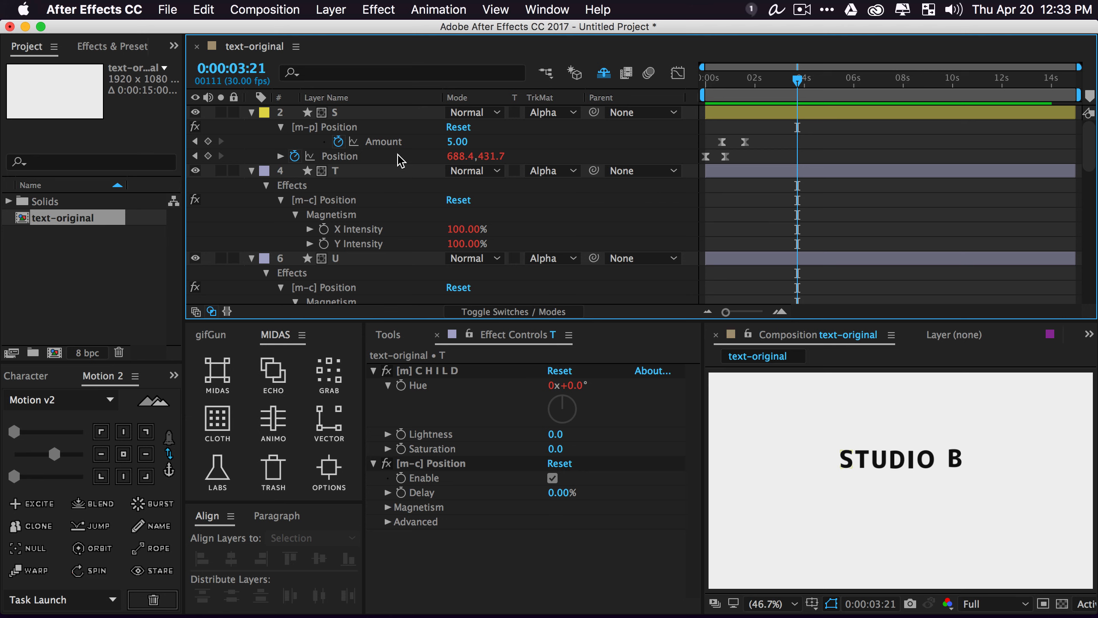
scroll(416, 195, "down", 8)
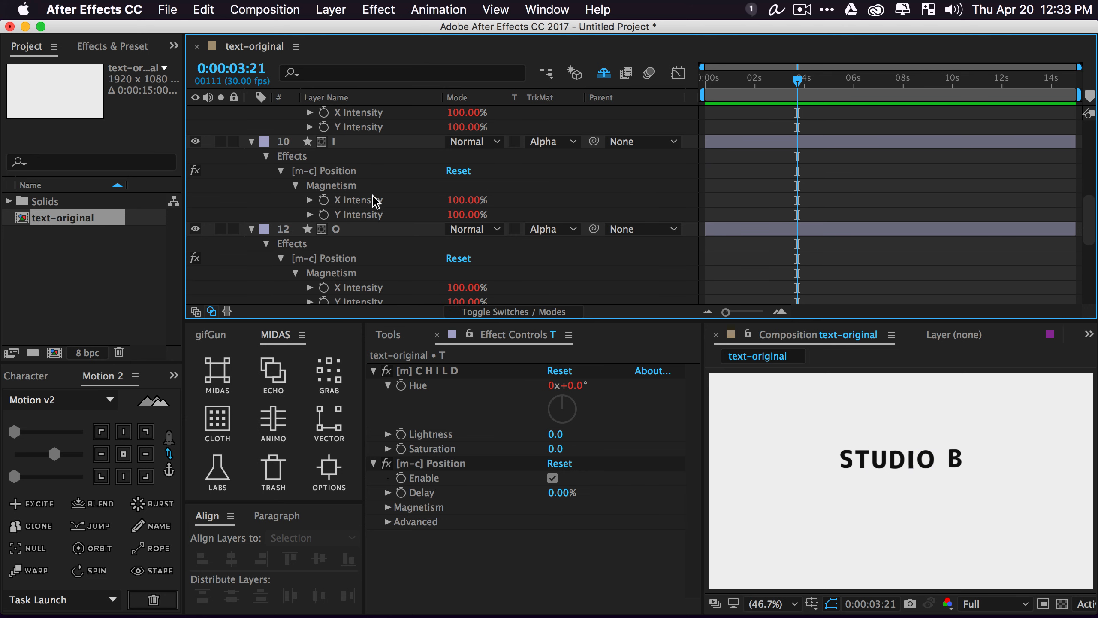
scroll(392, 268, "up", 8)
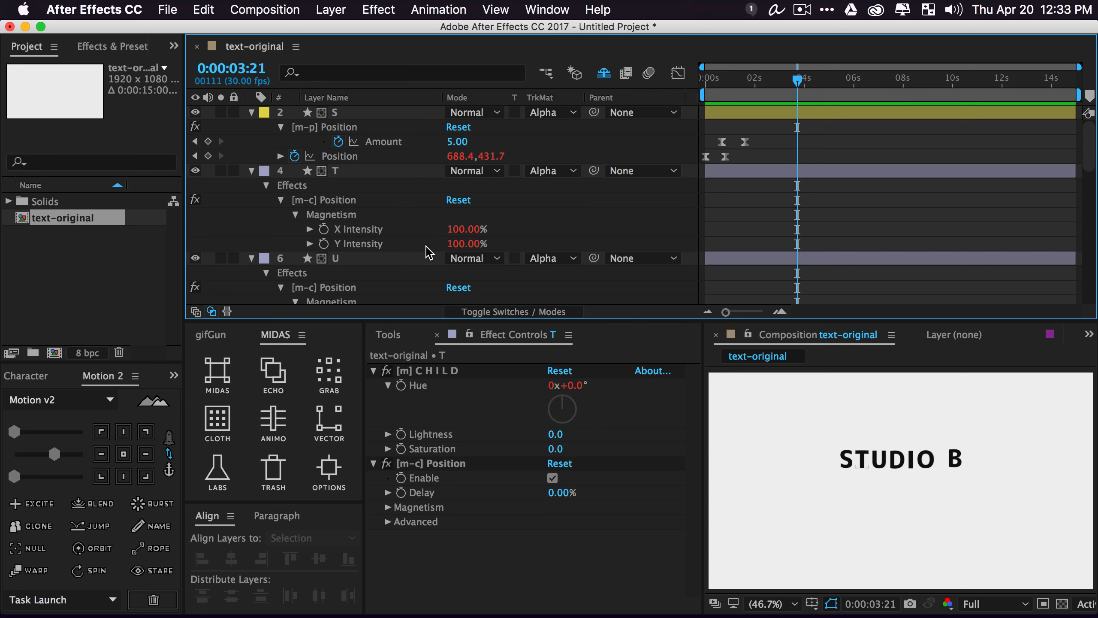
left_click(735, 80)
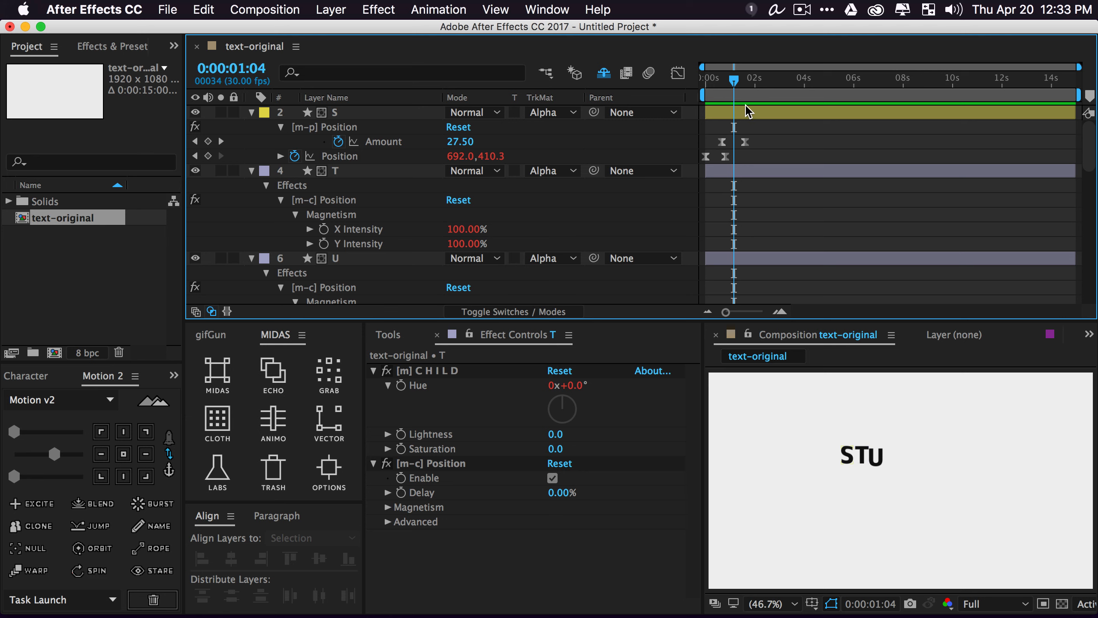
Preview the STUDIO B animation from the start several times, then select layer S
key("space")
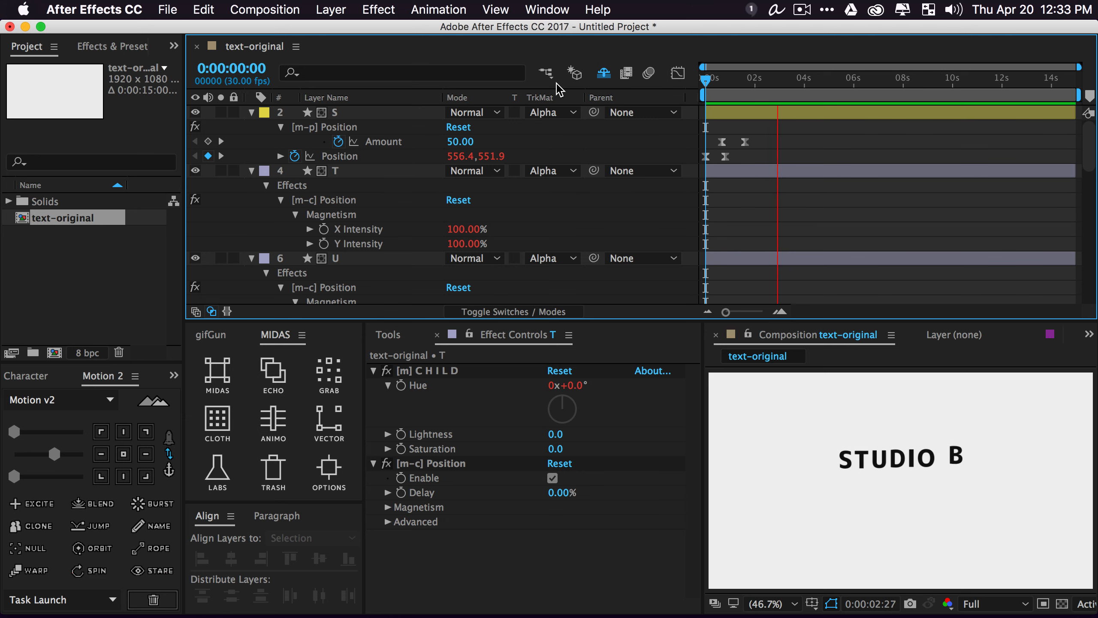
key("space")
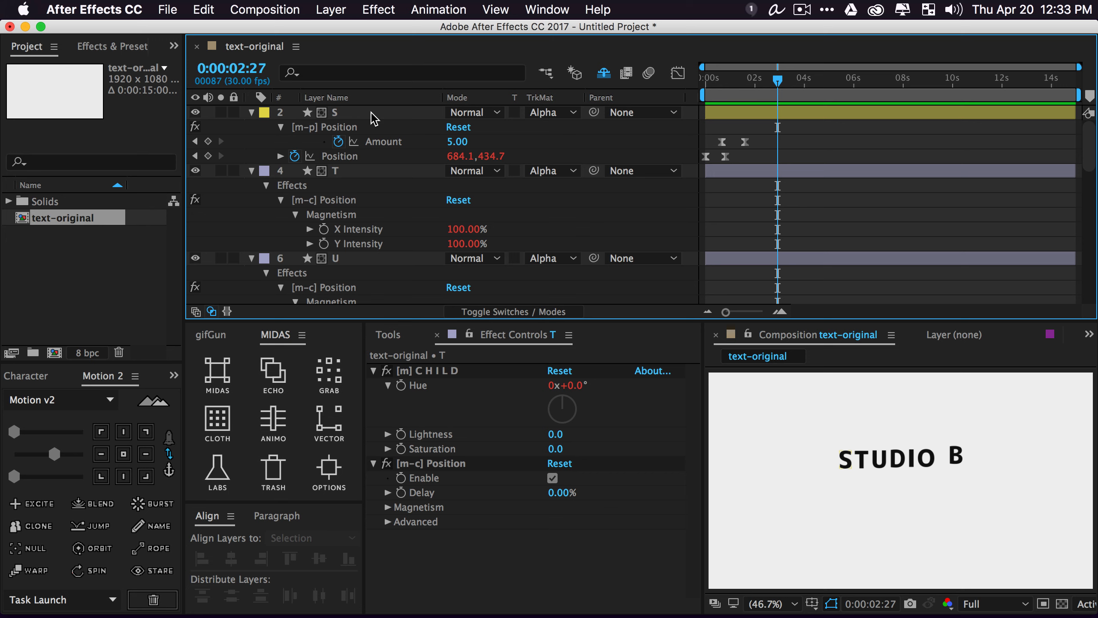
left_click_drag(728, 85, 694, 92)
key("space")
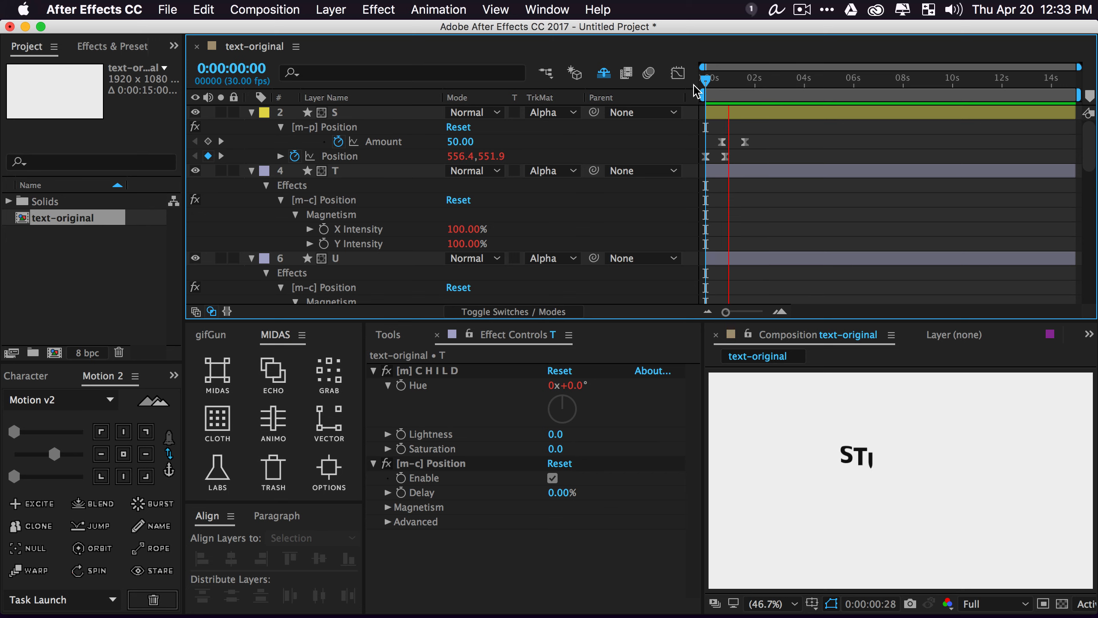
key("space")
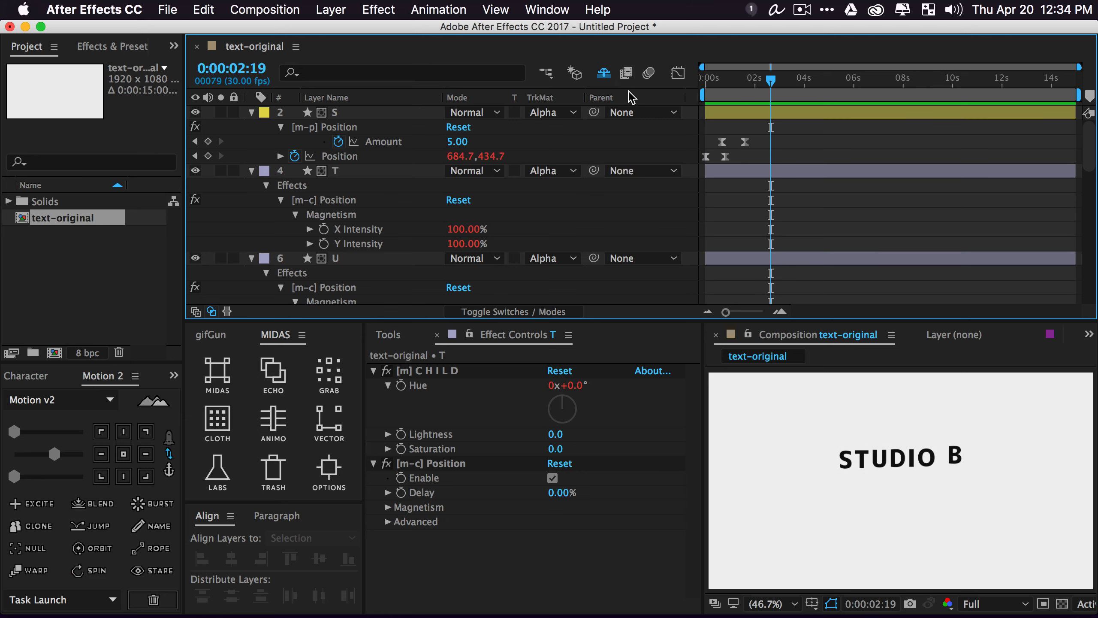
left_click_drag(766, 87, 692, 87)
key("space")
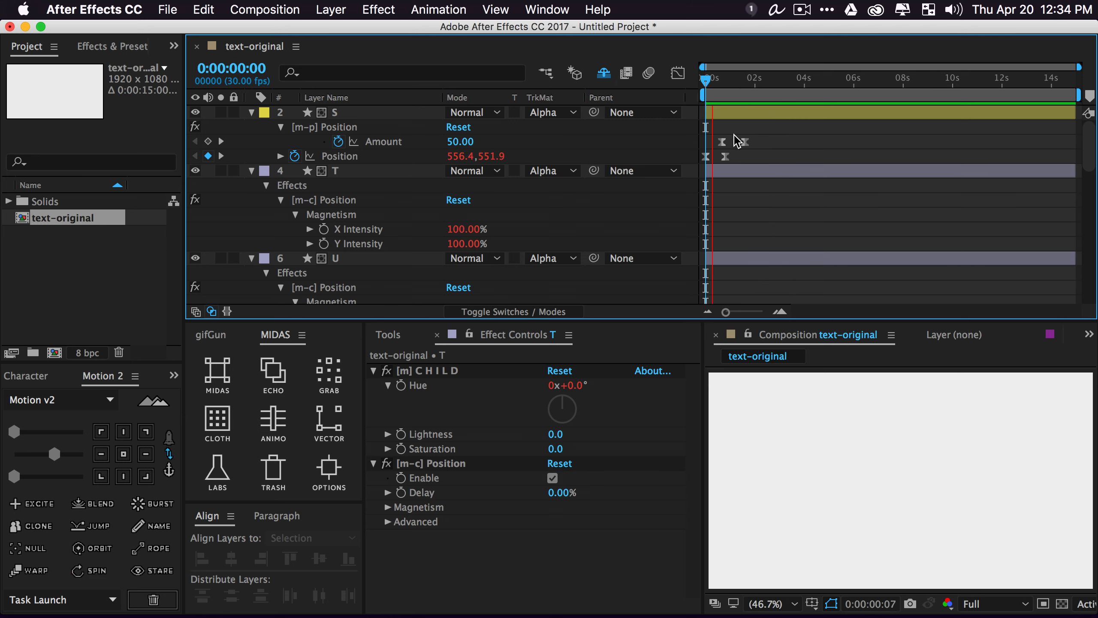
key("space")
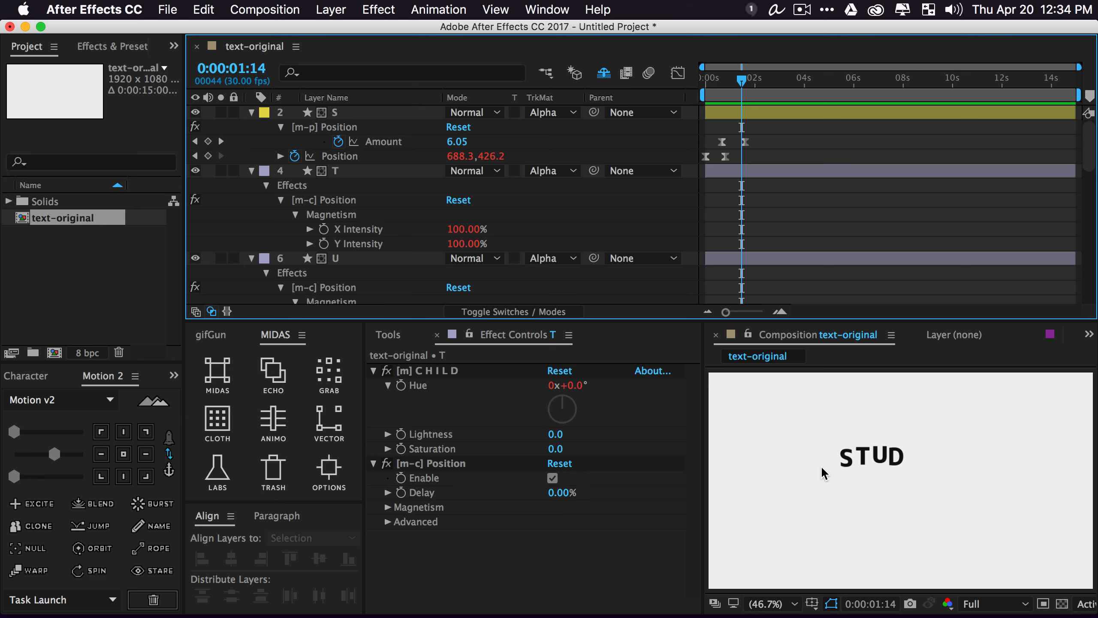
left_click(347, 112)
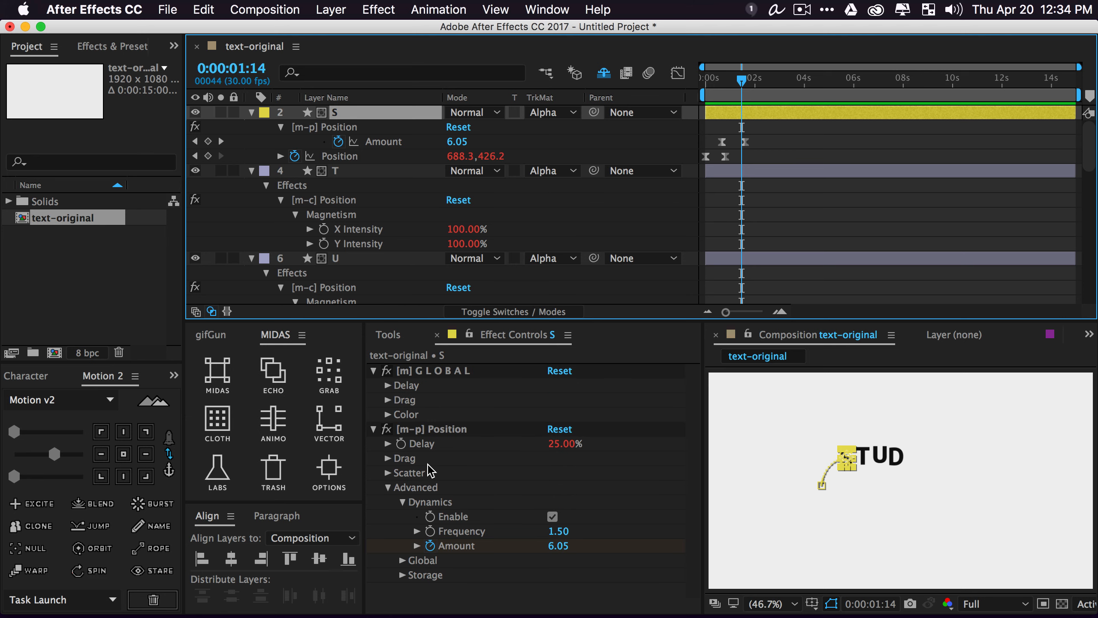
Enable Drag on the S letter's Position effect with a Range of -10 to 10
left_click(388, 458)
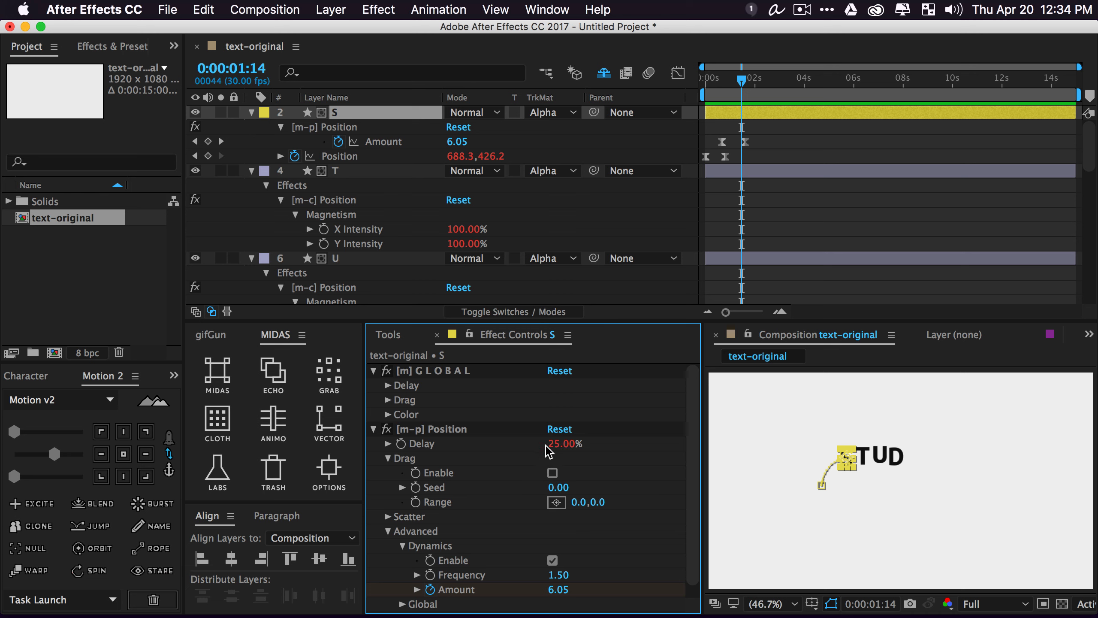
left_click(552, 473)
left_click(579, 502)
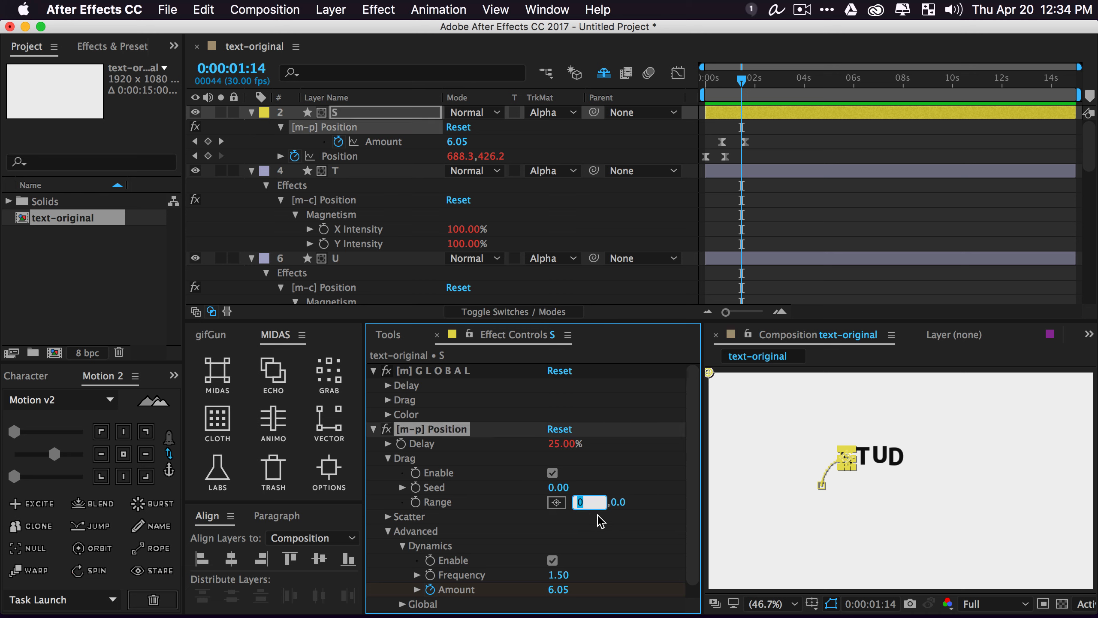
type("-10")
key("Tab")
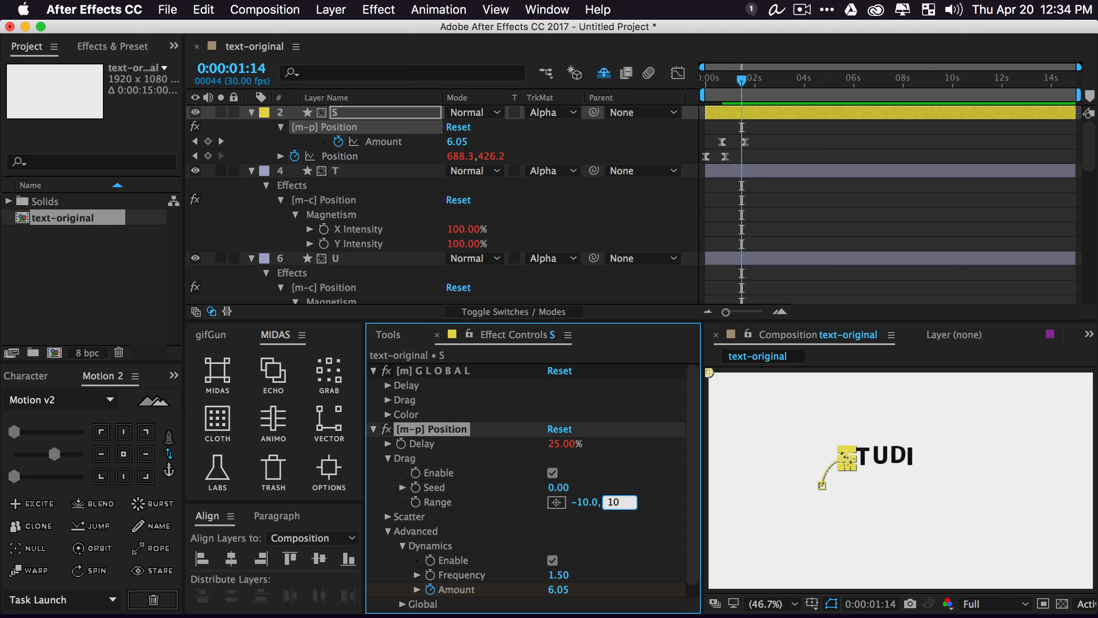
type("10")
key("Return")
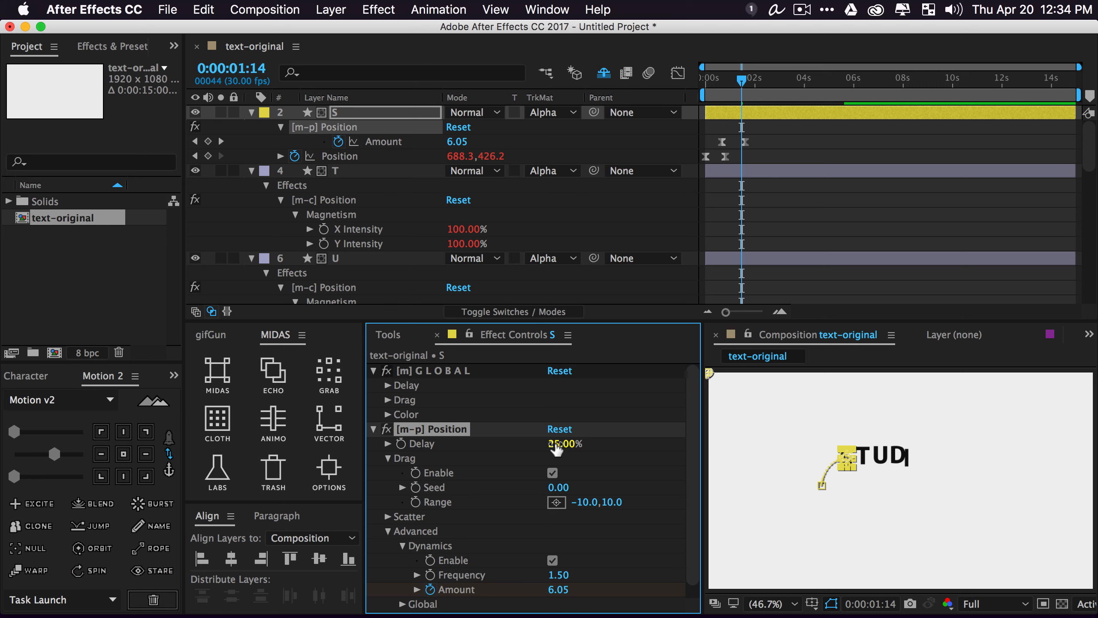
Raise the Drag Seed for different offsets and lower the Position Delay to 6%
left_click_drag(553, 488, 589, 490)
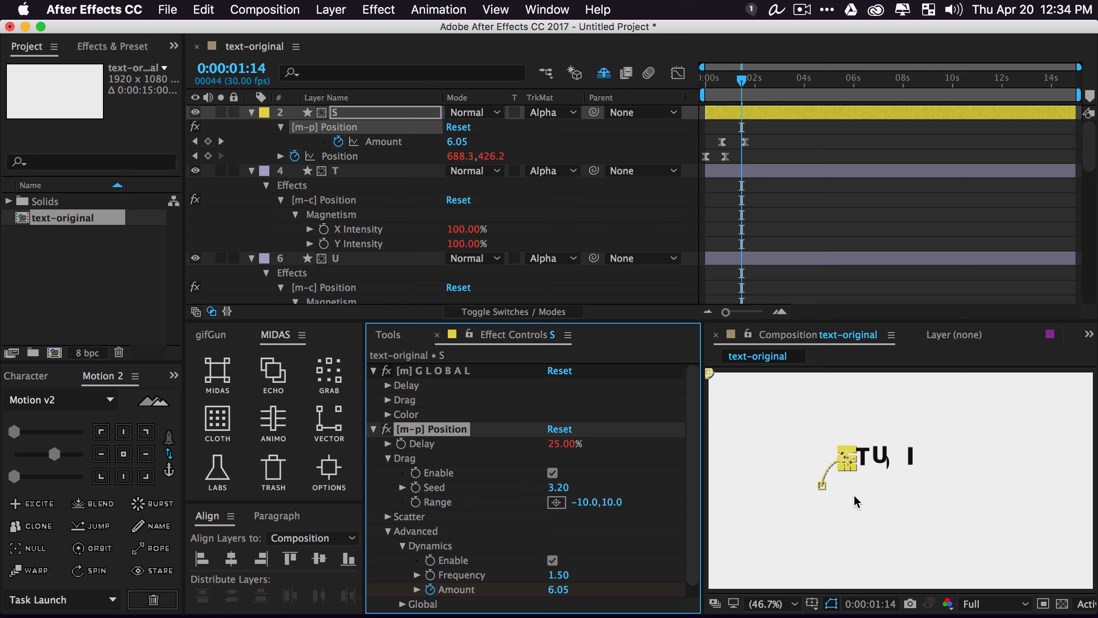
scroll(903, 471, "up", 1)
scroll(901, 472, "up", 2)
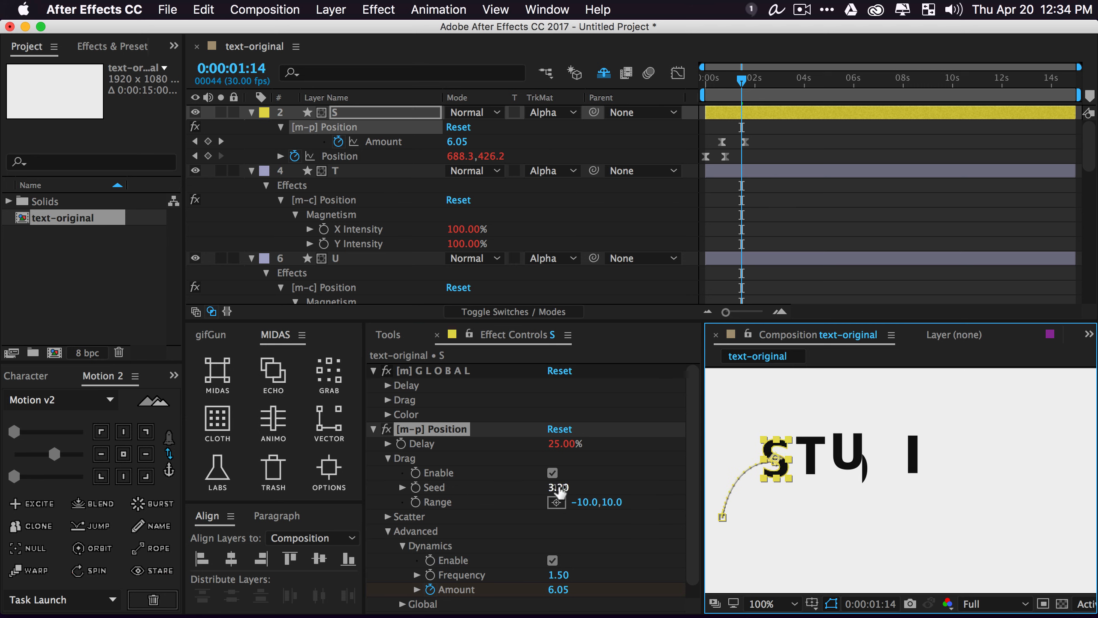
left_click_drag(557, 487, 587, 505)
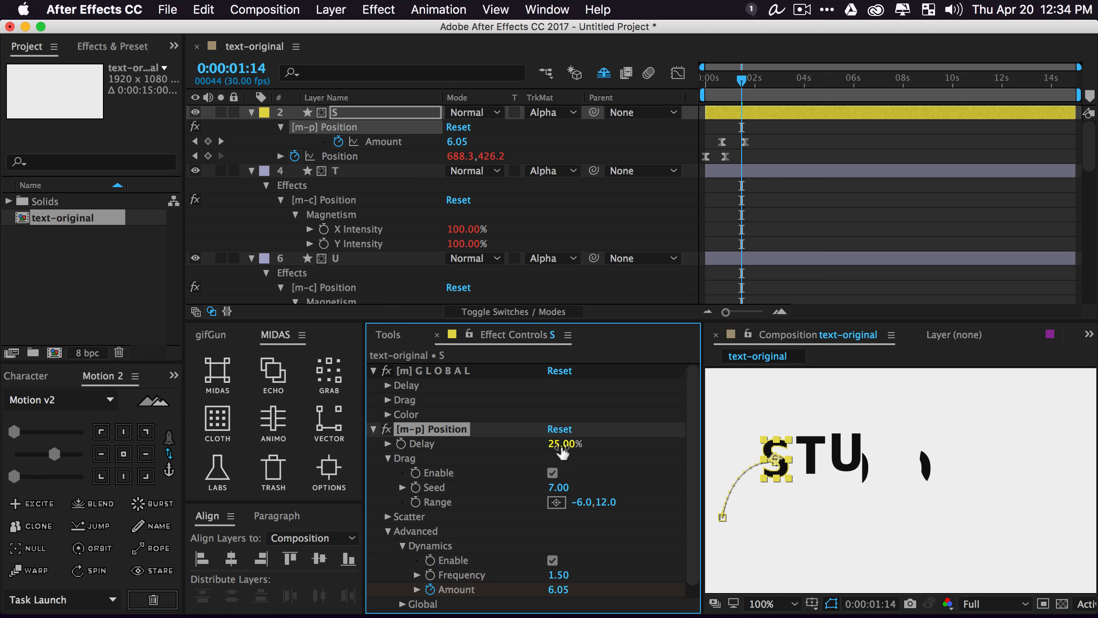
left_click_drag(566, 450, 594, 488)
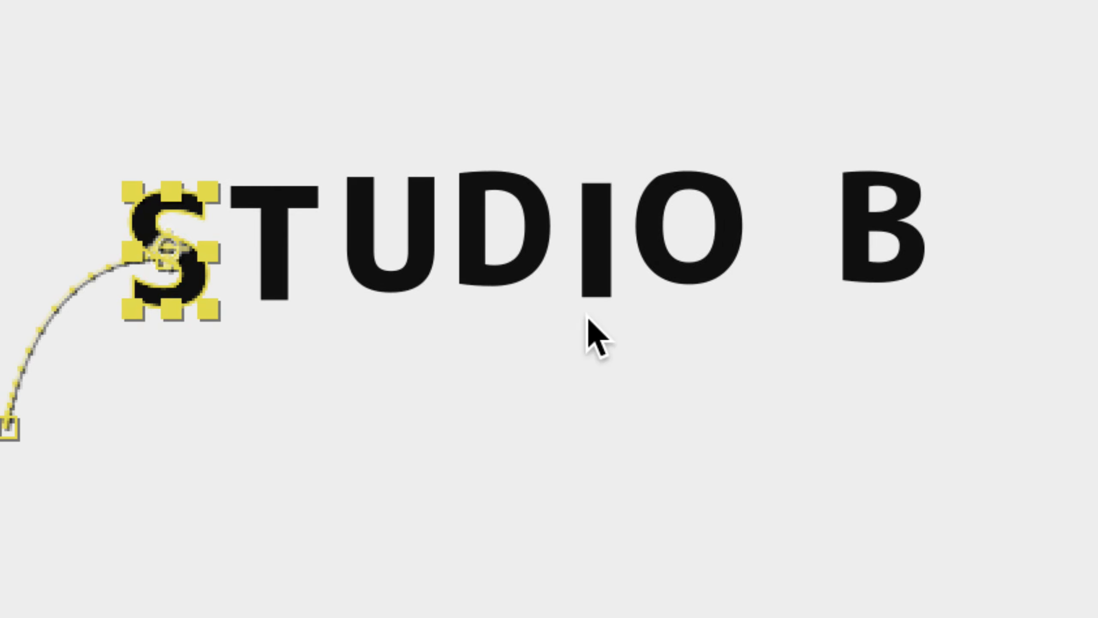
Retune the S Position effect to Drag Seed 14.80 and Delay 10%, previewing between changes
key("space")
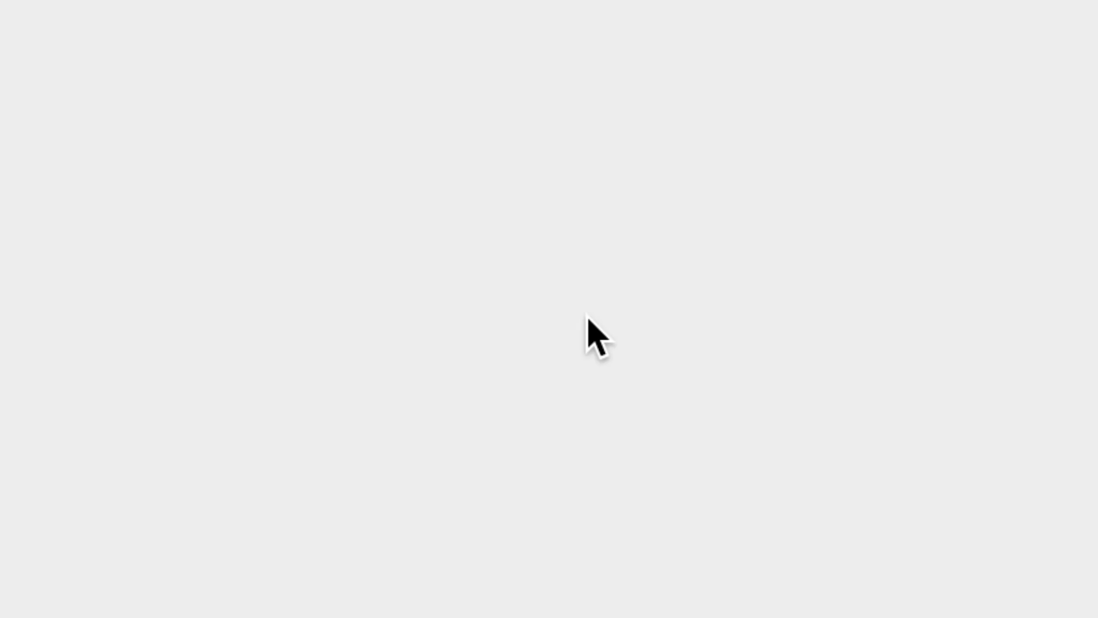
key("space")
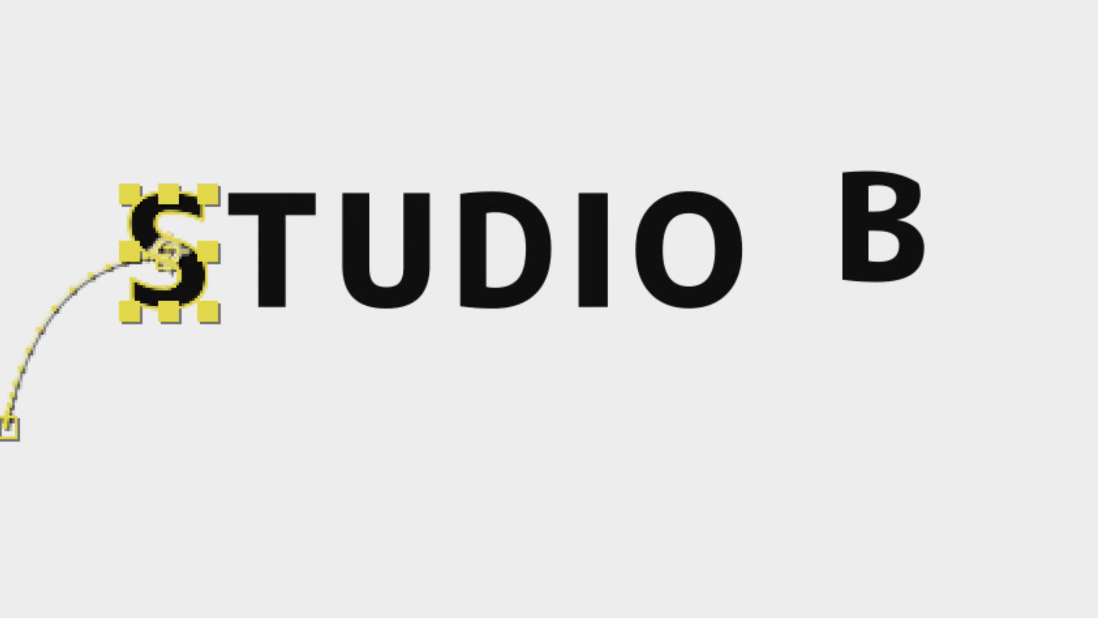
key("space")
key("space")
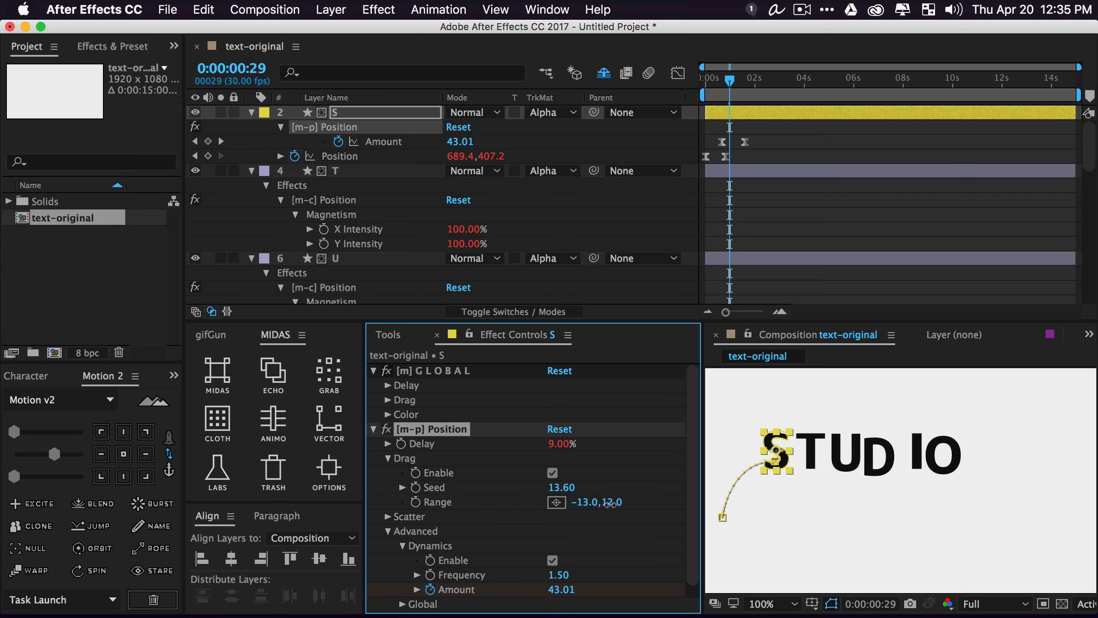
left_click_drag(558, 444, 596, 443)
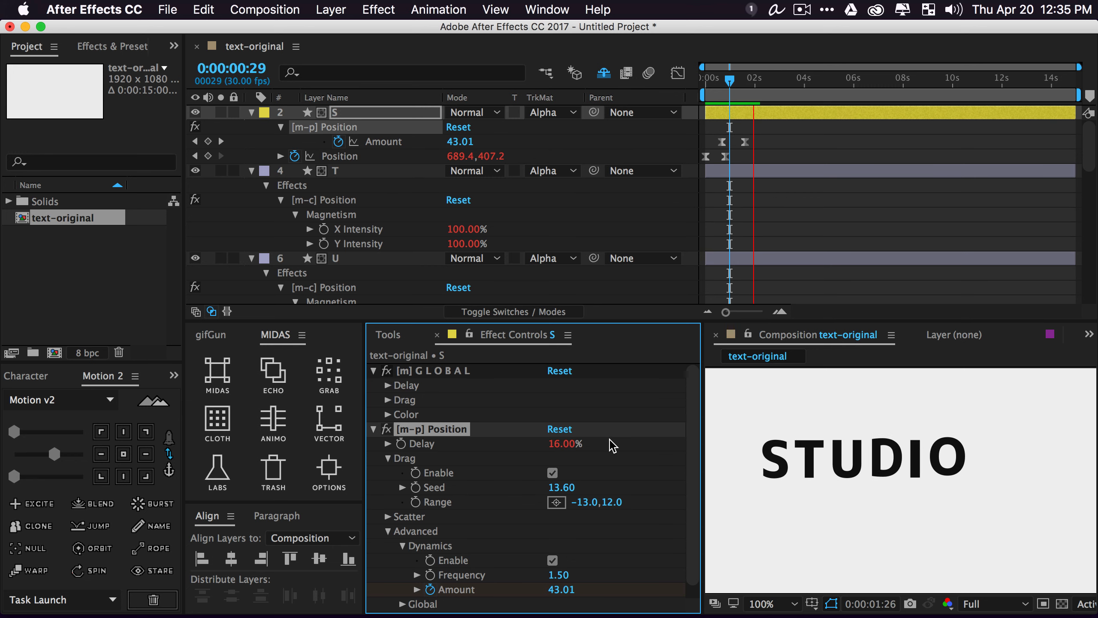
left_click_drag(562, 487, 589, 502)
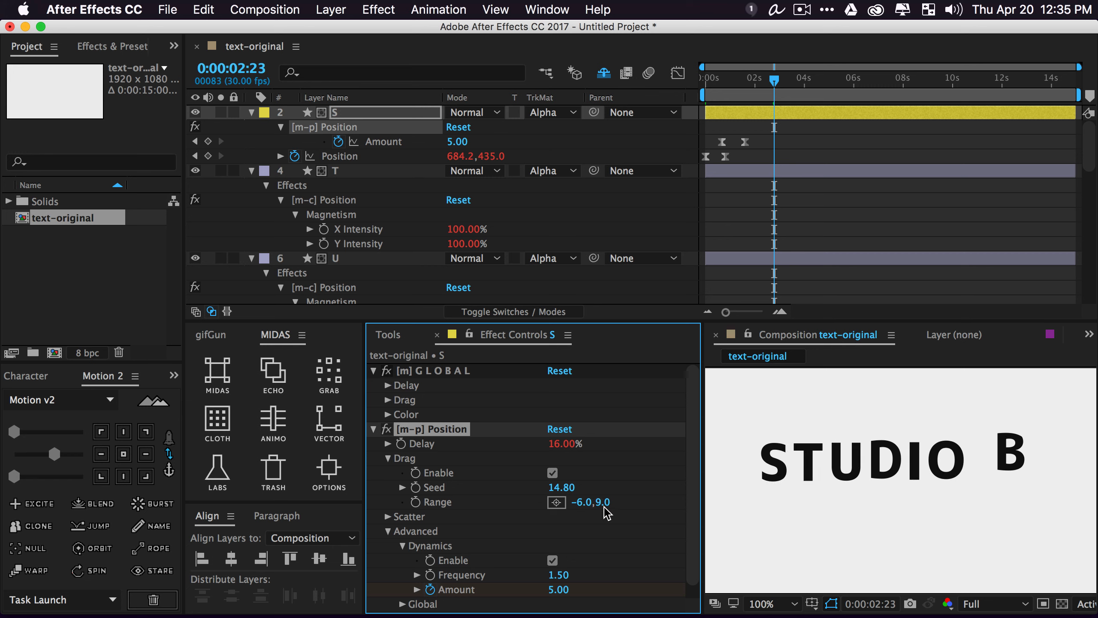
key("space")
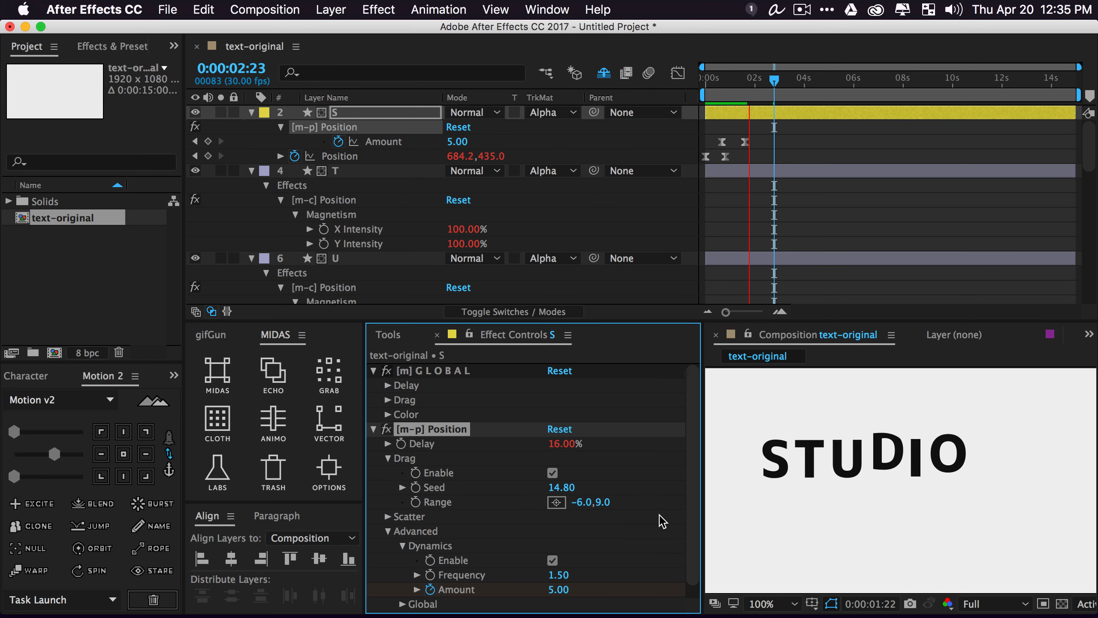
left_click_drag(563, 444, 553, 448)
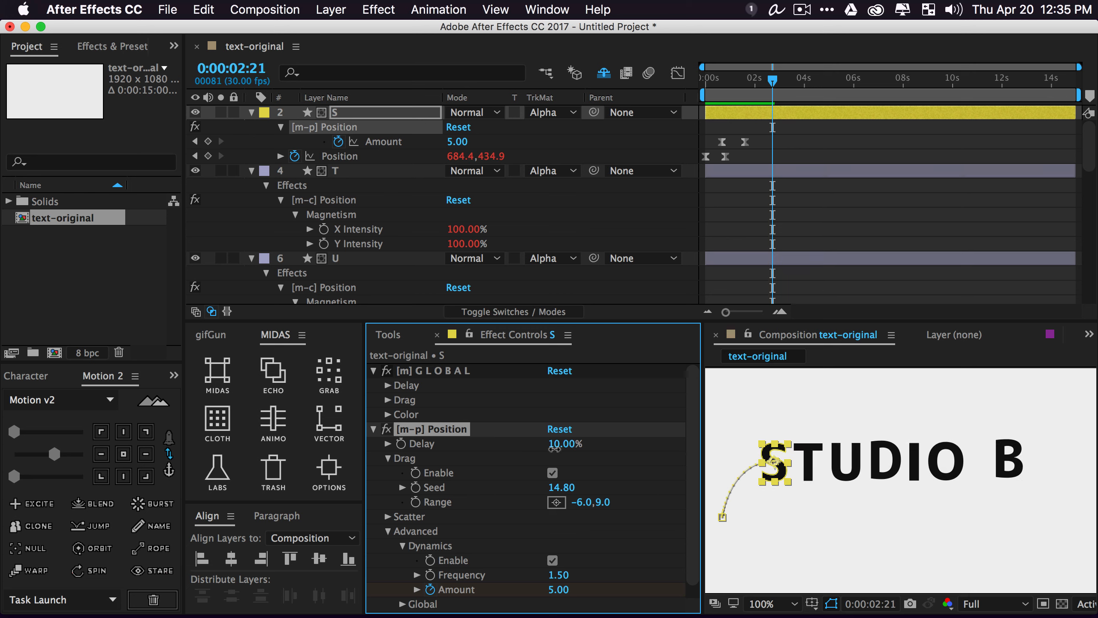
key("space")
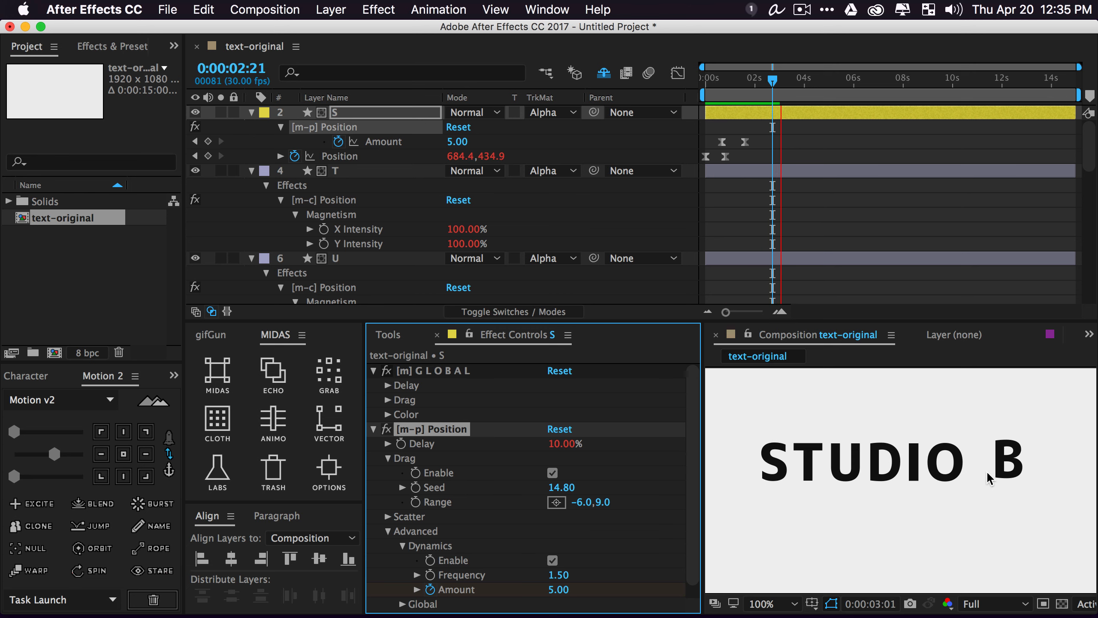
scroll(928, 470, "down", 2)
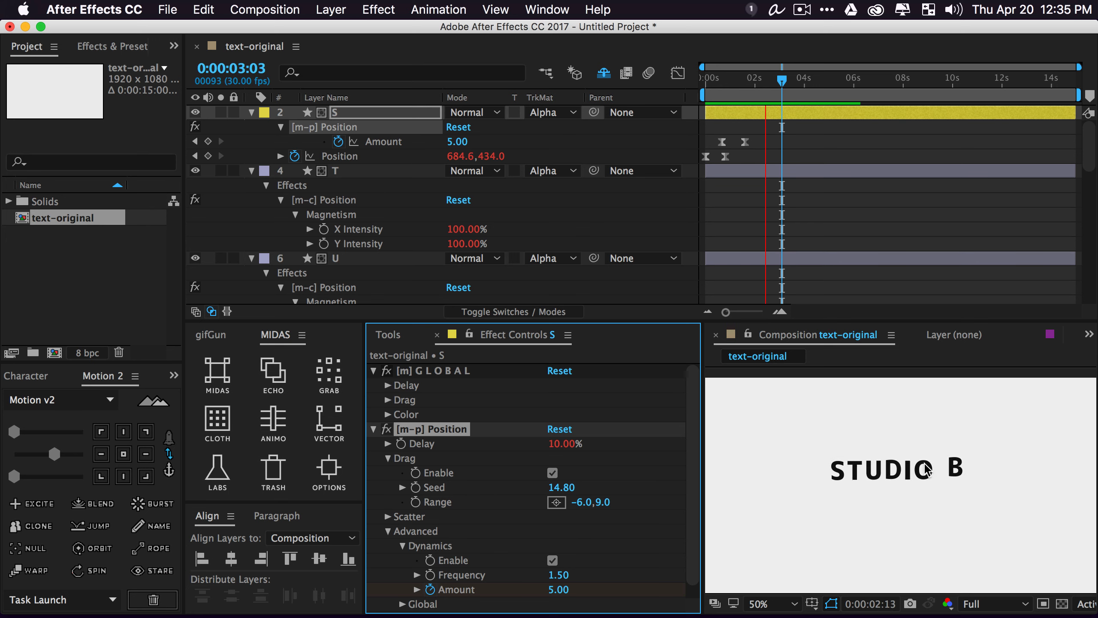
key("space")
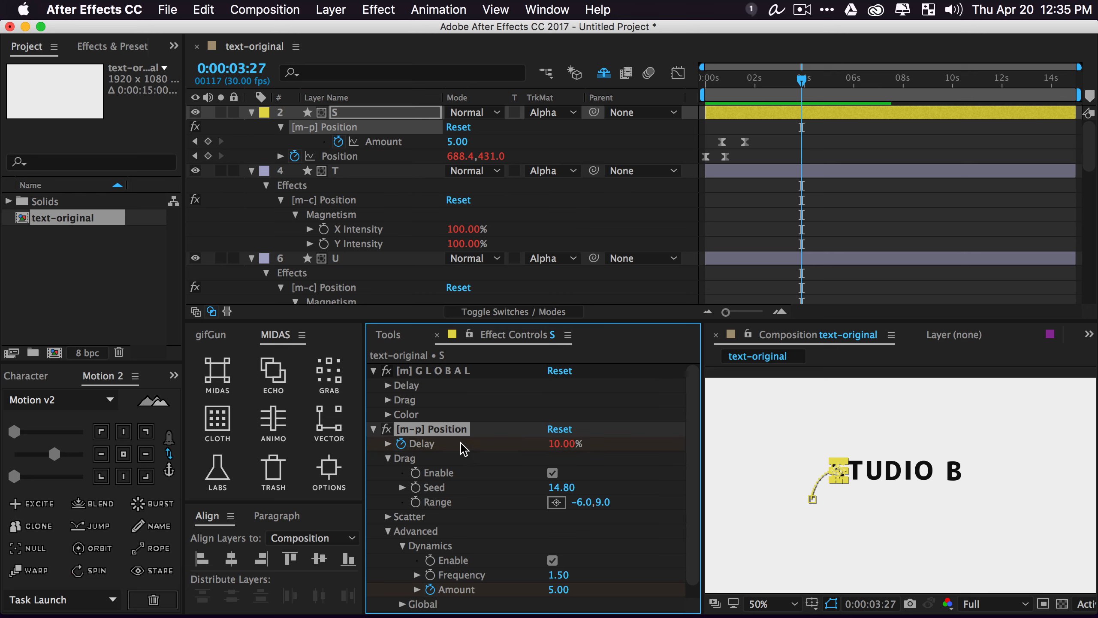
Move the S Delay keyframe to about 0:27 and scrub through the first second
key("u")
left_click_drag(802, 142, 740, 150)
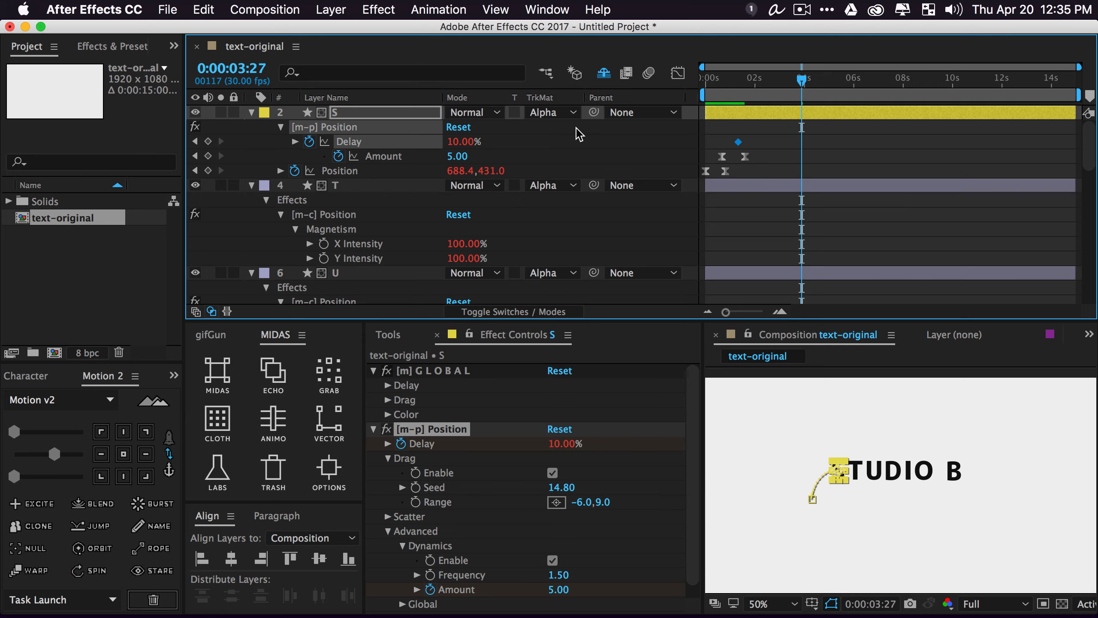
left_click(580, 151)
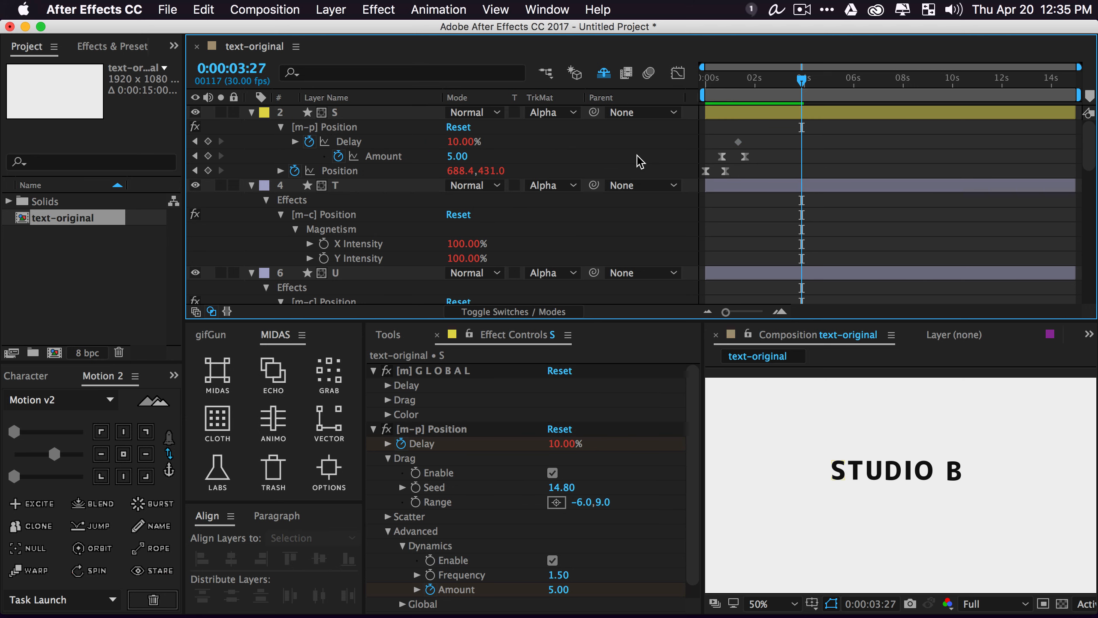
scroll(331, 182, "down", 10)
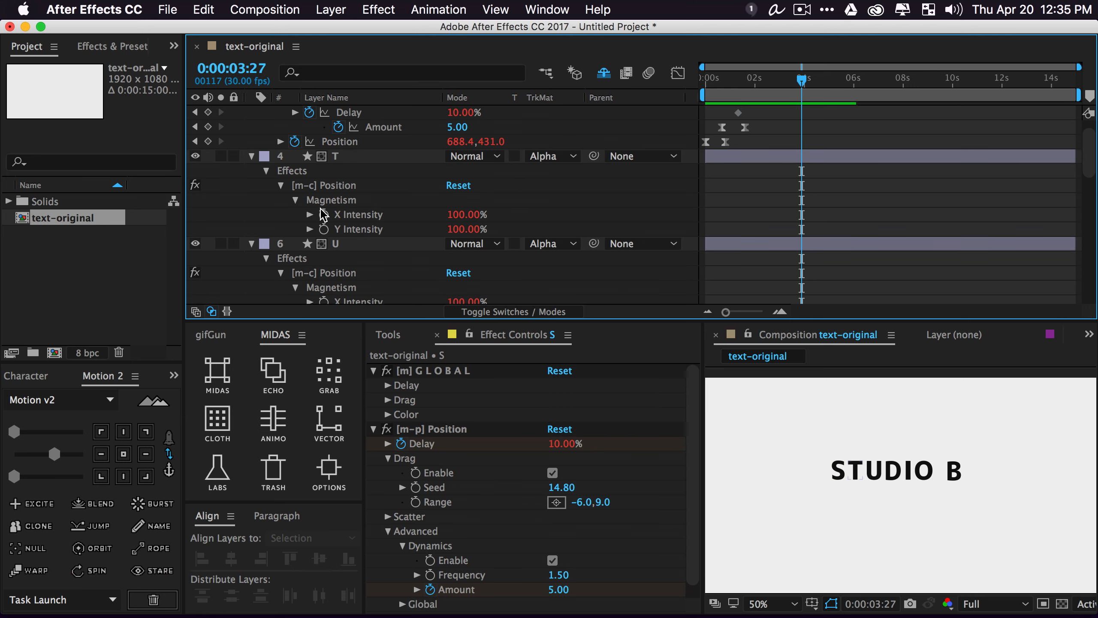
scroll(331, 225, "up", 10)
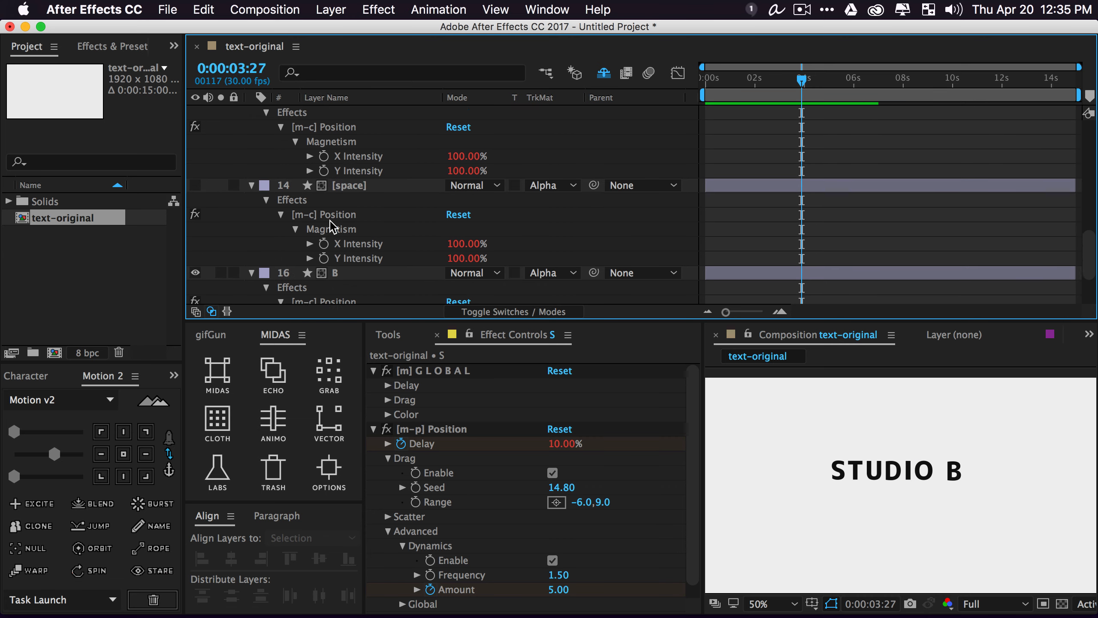
left_click_drag(735, 93, 737, 121)
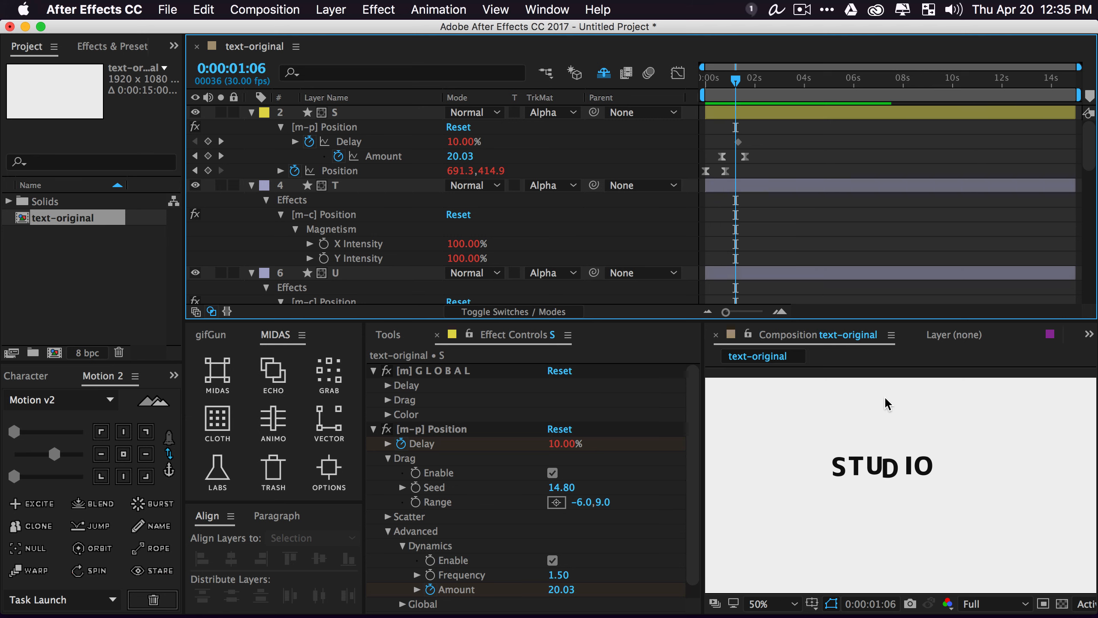
left_click_drag(734, 82, 732, 82)
Select the D letter and set its Magnetism X Intensity to -202%
left_click(887, 474)
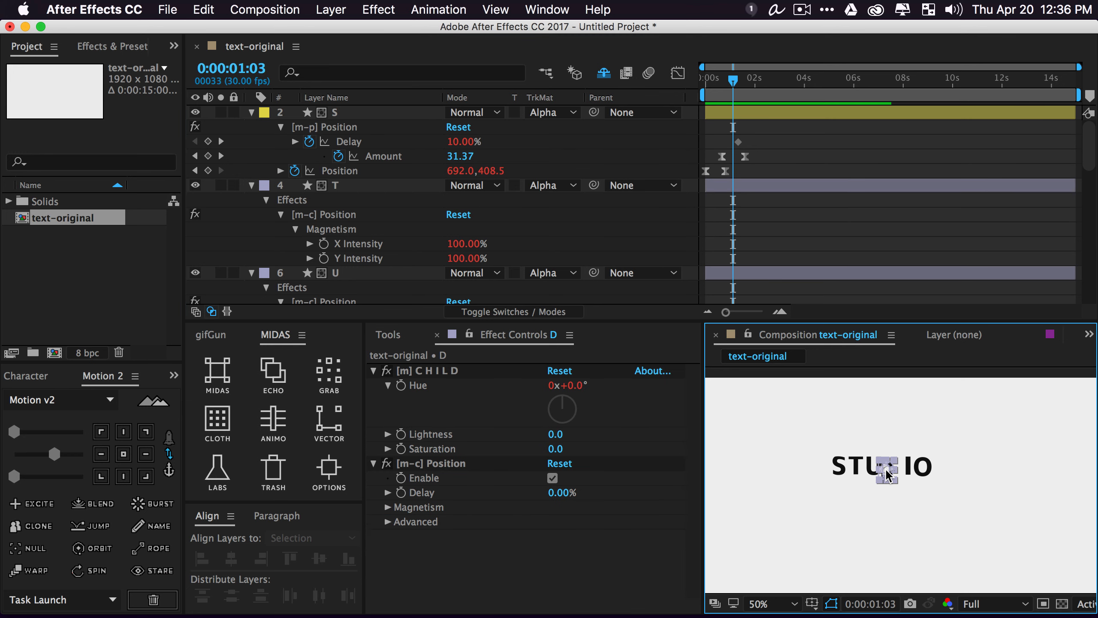
scroll(410, 222, "down", 5)
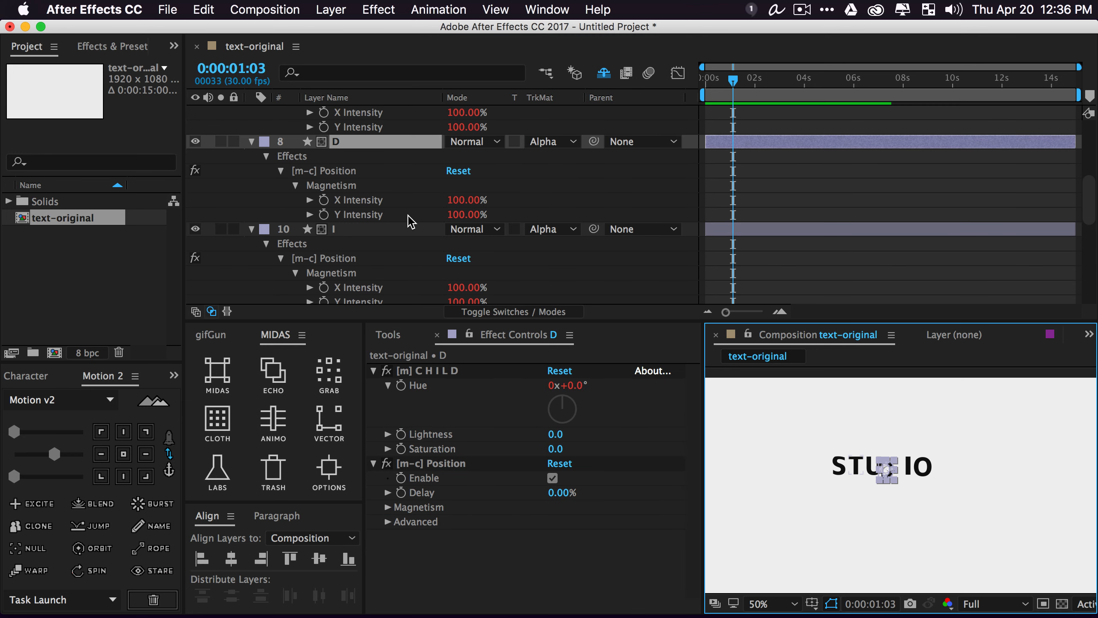
left_click(349, 143)
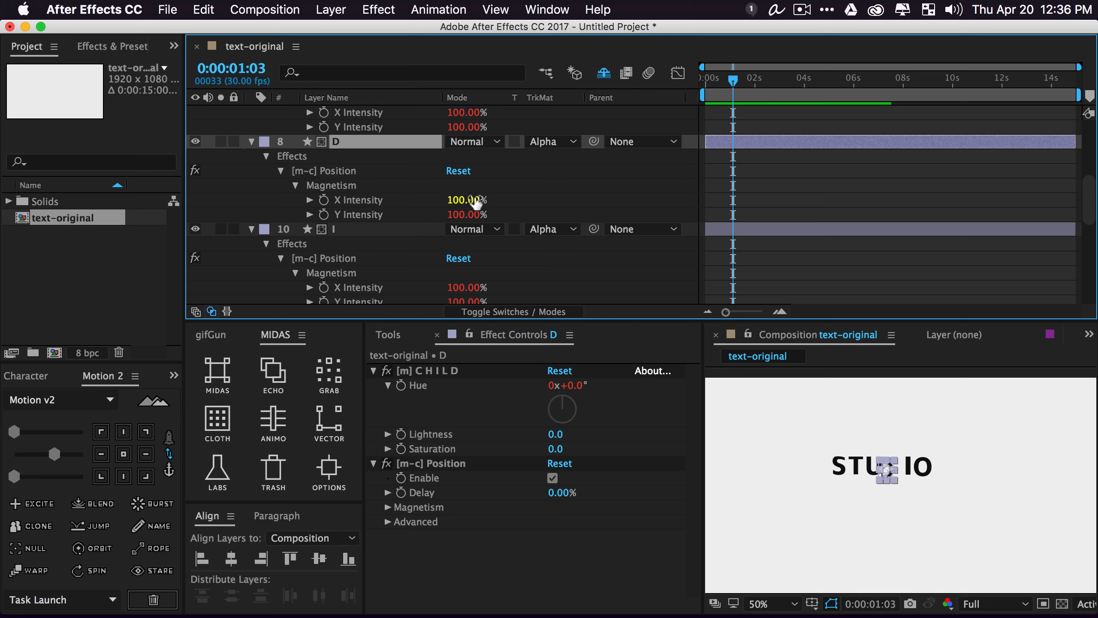
left_click_drag(469, 201, 296, 191)
left_click_drag(466, 206, 554, 195)
left_click(555, 195)
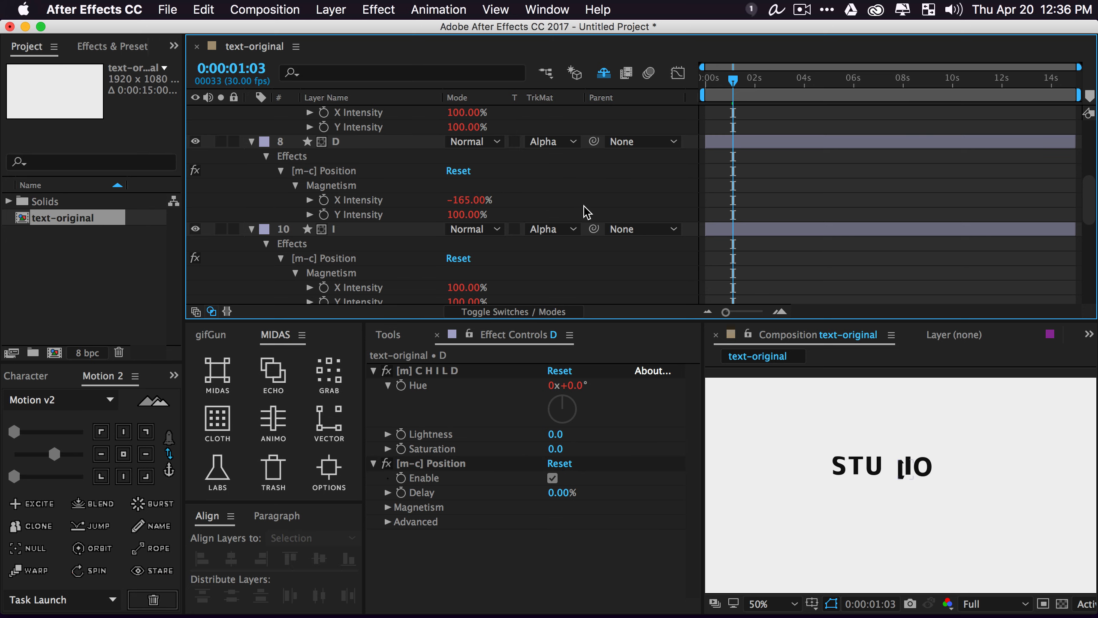
left_click_drag(735, 83, 734, 116)
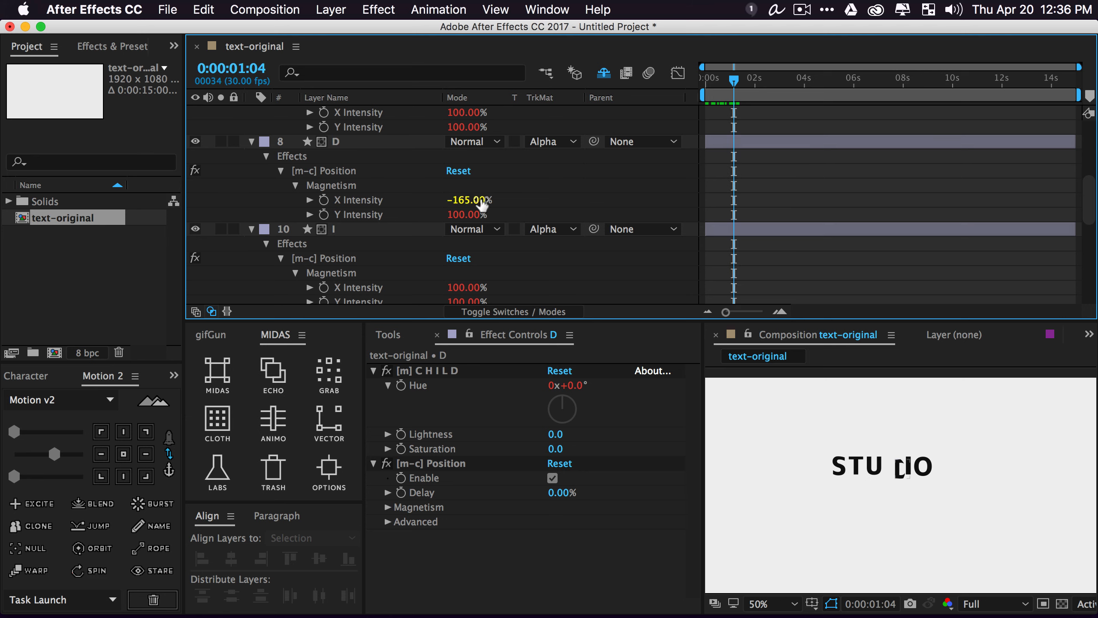
left_click_drag(474, 200, 862, 242)
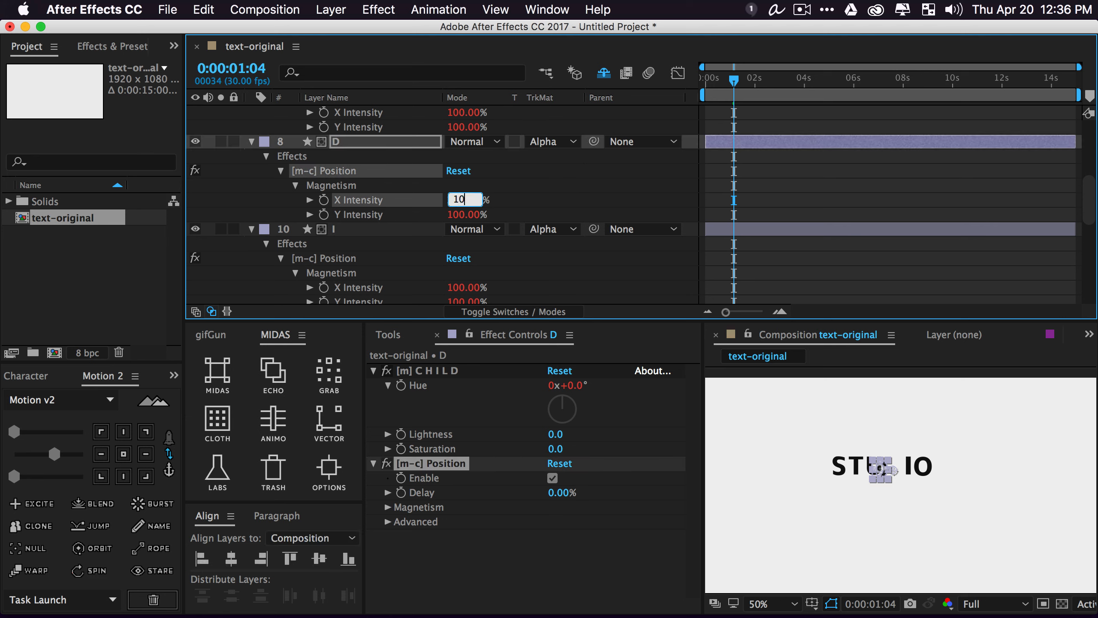
type("0")
key("Return")
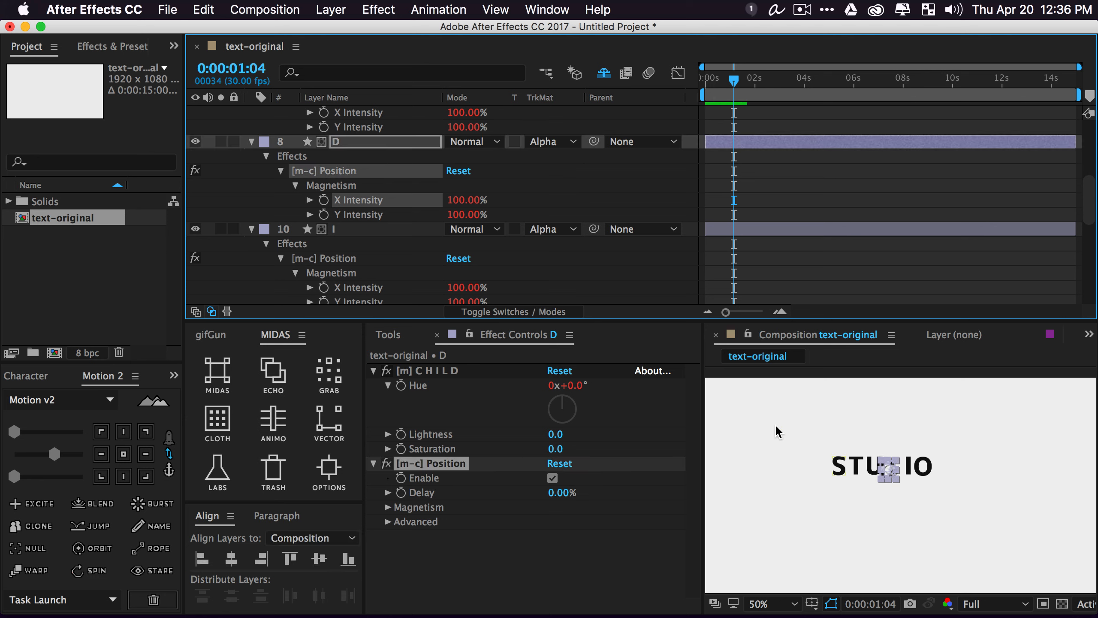
left_click_drag(373, 200, 214, 209)
left_click(539, 208)
Preview, then set the D letter's Magnetism Y Intensity to -70% at 1:08
key("space")
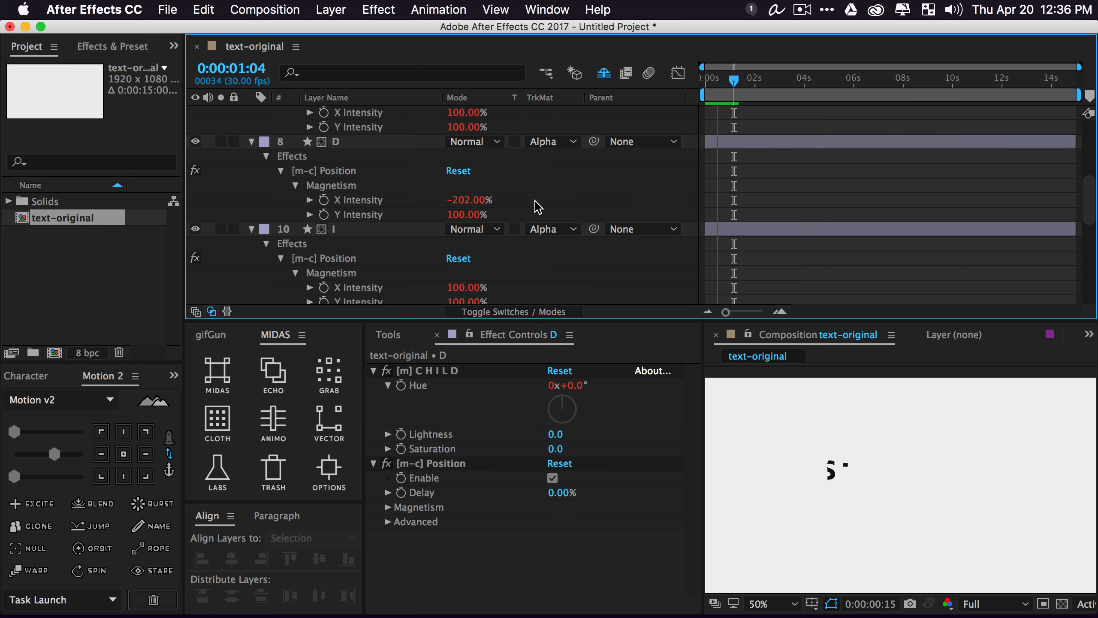
key("space")
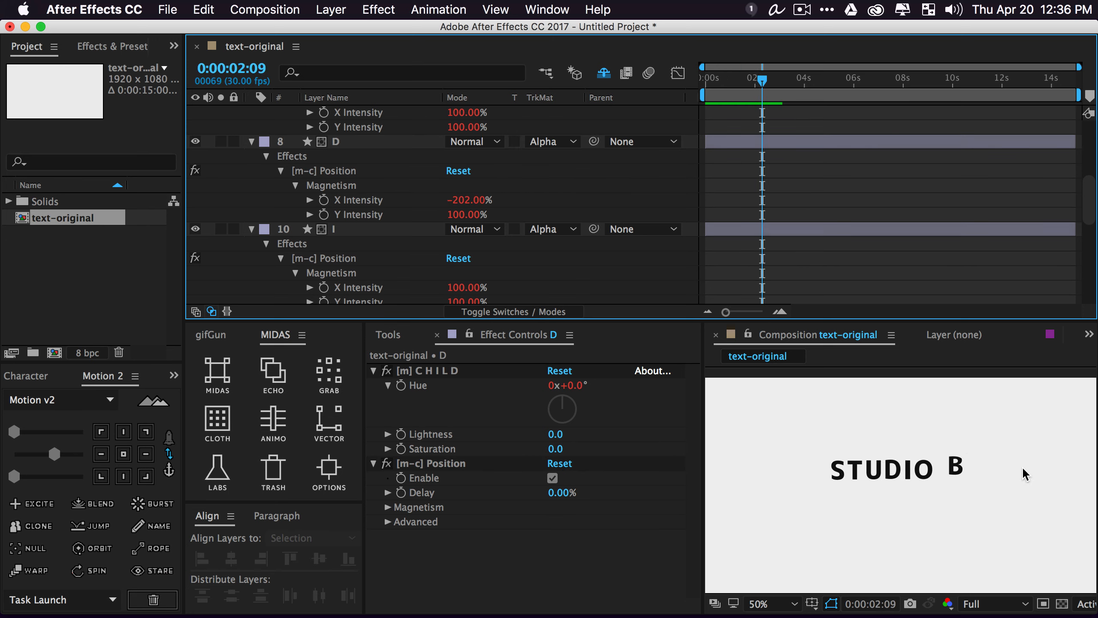
left_click(735, 84)
left_click_drag(469, 215, 493, 215)
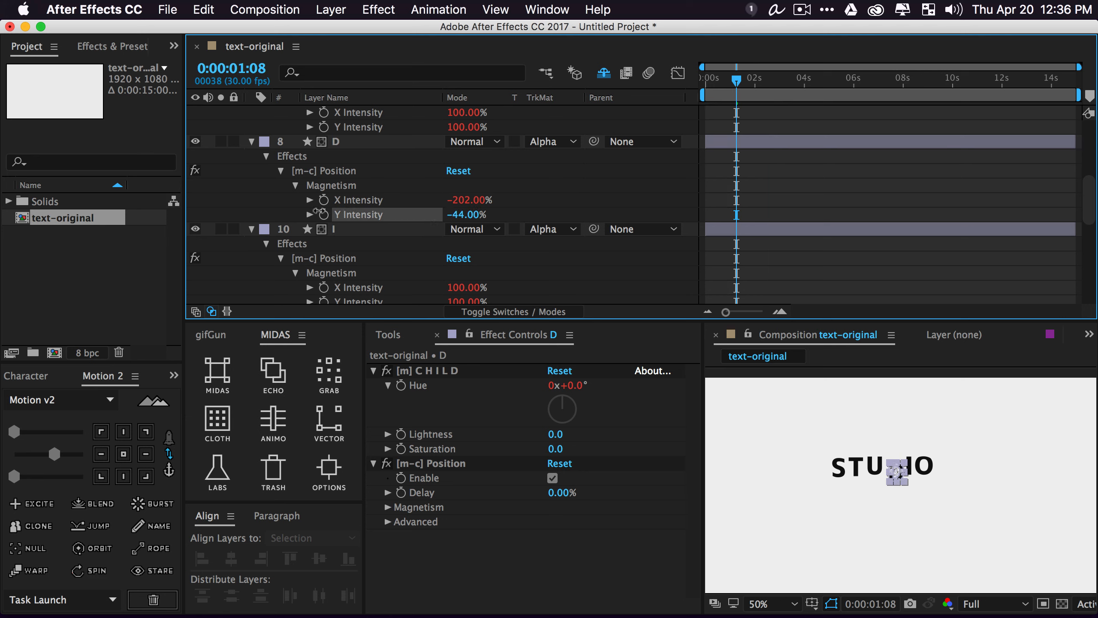
left_click_drag(319, 213, 320, 216)
left_click(335, 229)
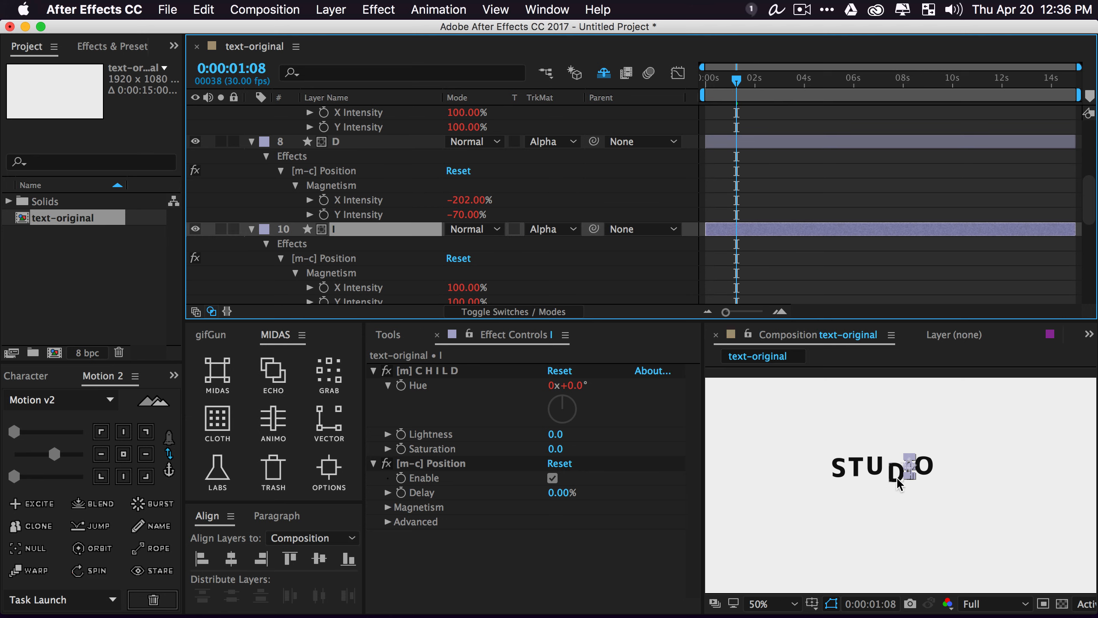
Set the I letter's Magnetism X Intensity to 61% and Y to 287%, then preview it
scroll(911, 462, "up", 1)
left_click_drag(886, 488, 921, 466)
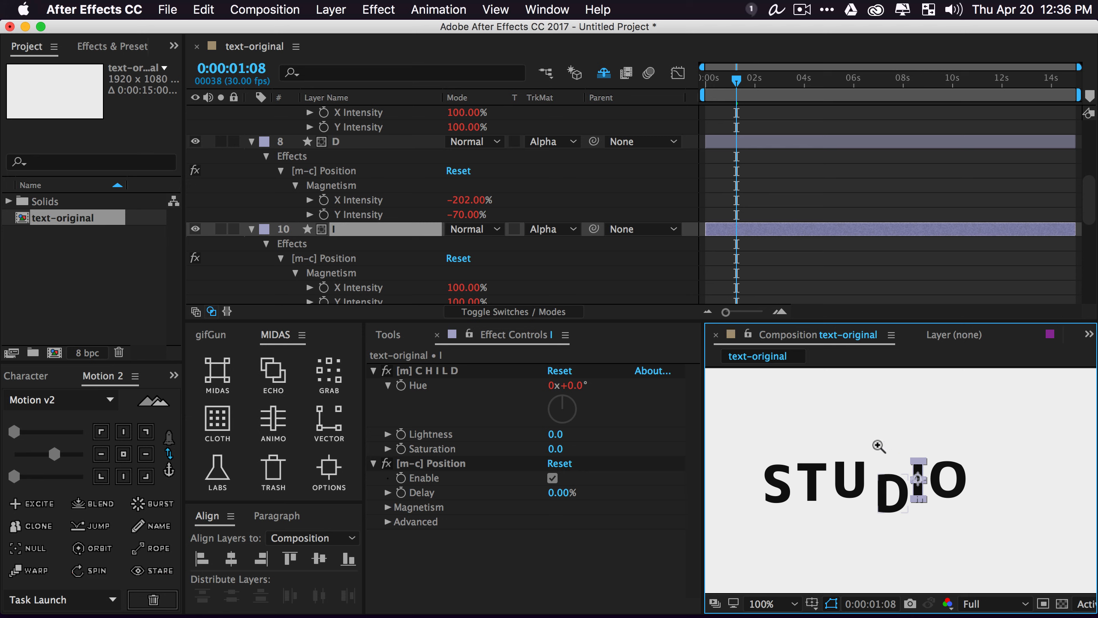
scroll(573, 281, "down", 3)
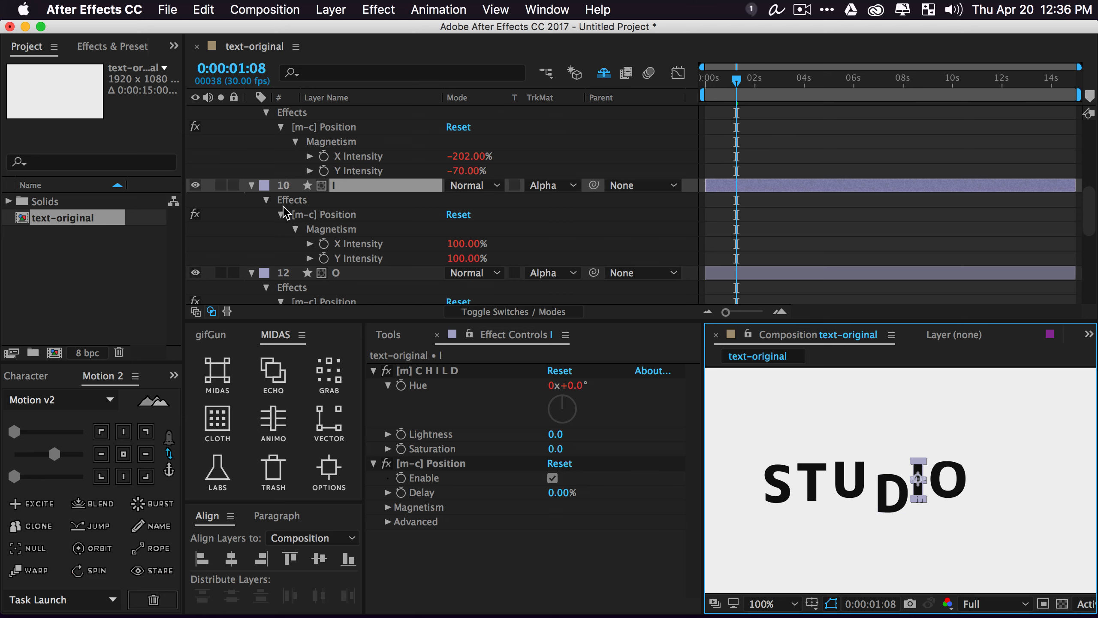
left_click(488, 247)
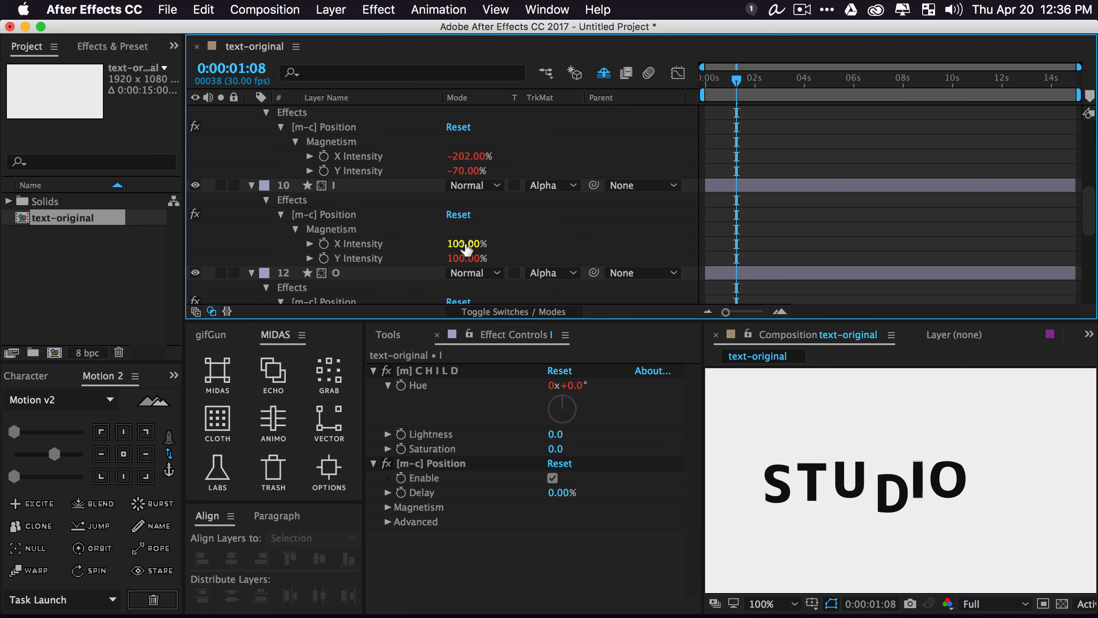
left_click_drag(464, 243, 545, 258)
key("space")
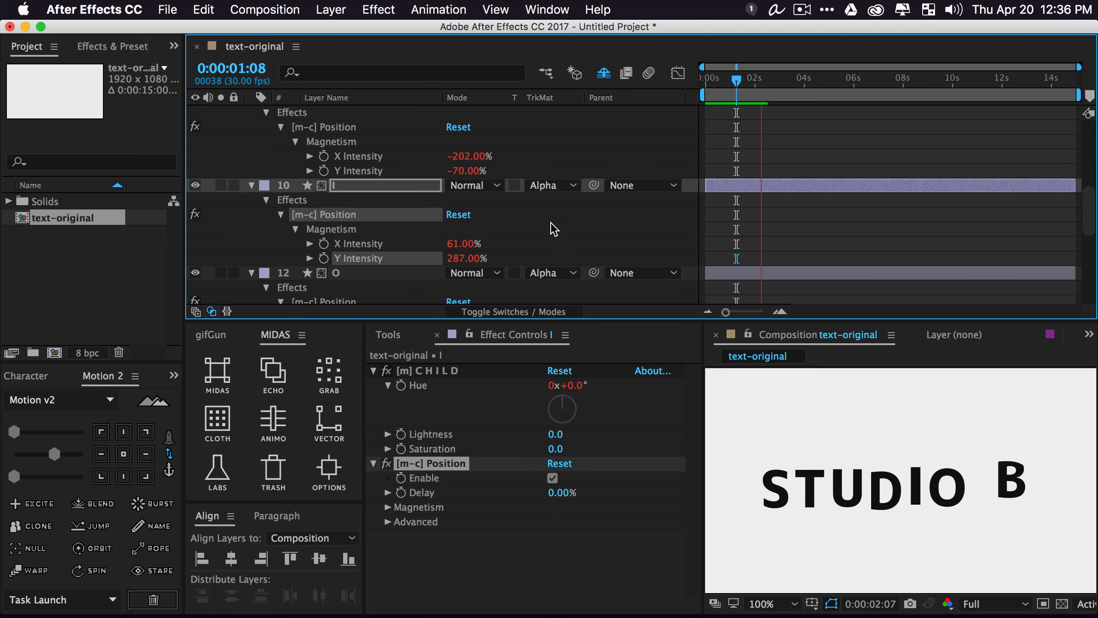
key("space")
scroll(484, 238, "down", 5)
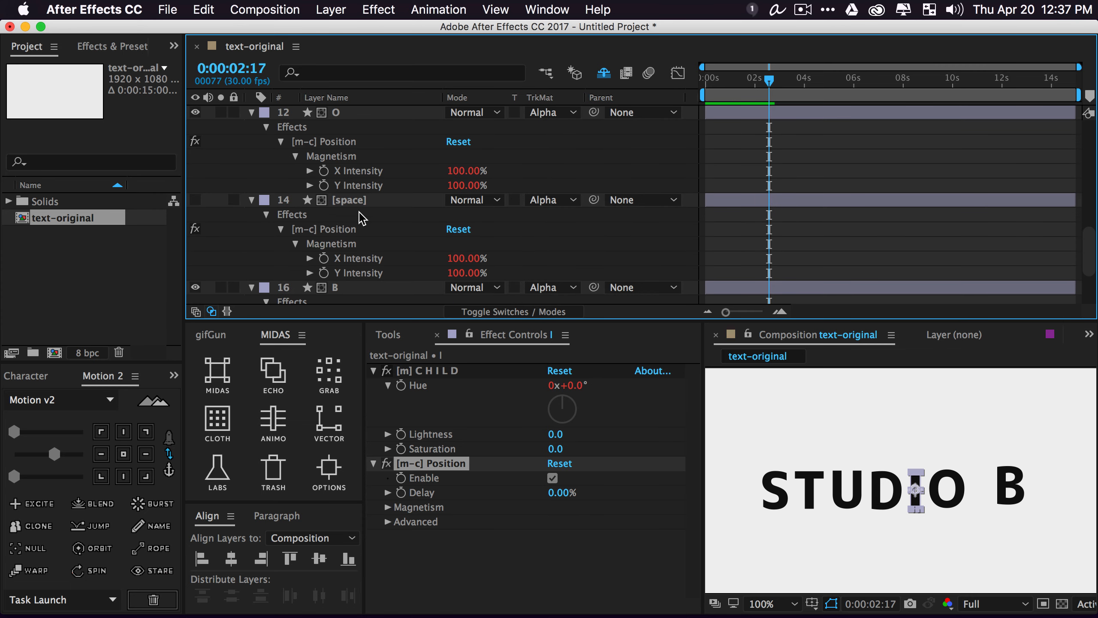
Try B's magnetism Y Intensity at 400% and then 38%, previewing each result
scroll(362, 219, "down", 5)
left_click(350, 182)
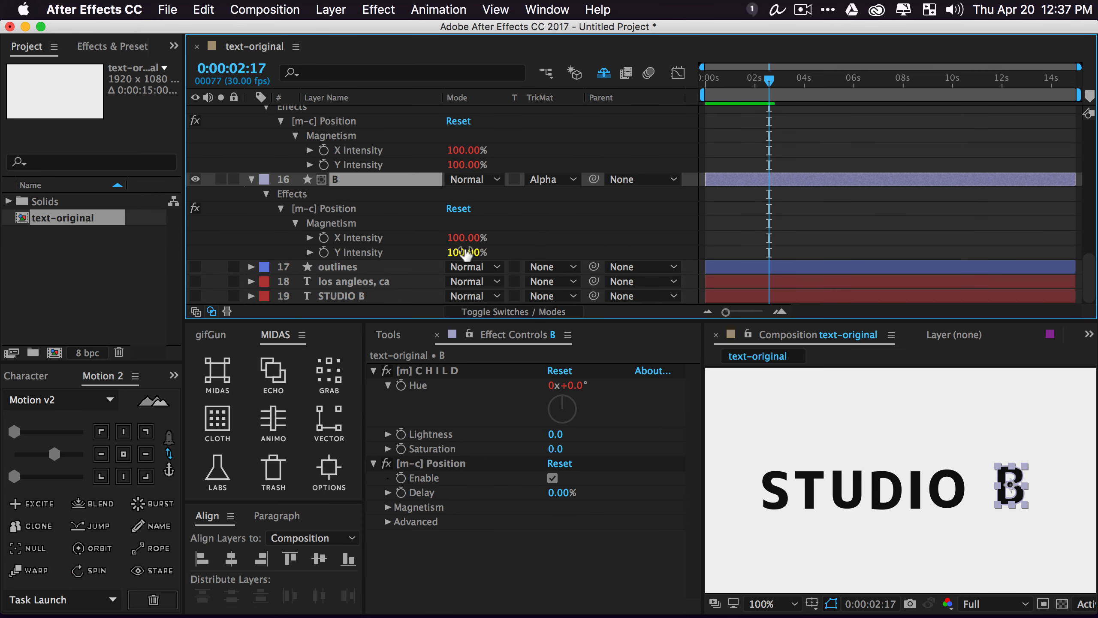
left_click_drag(463, 256, 638, 262)
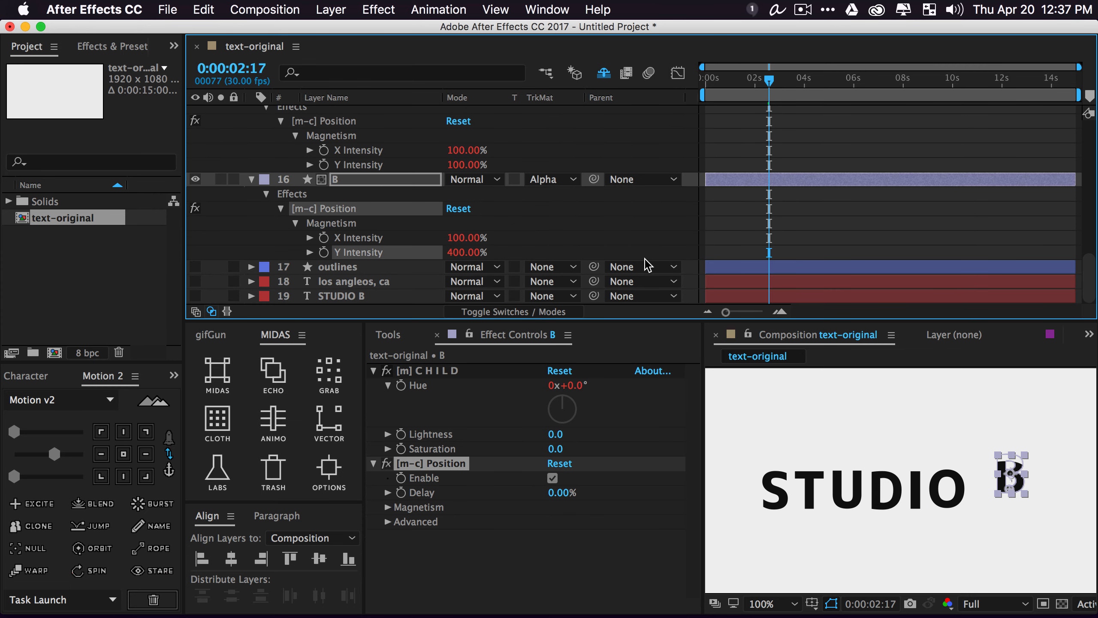
key("space")
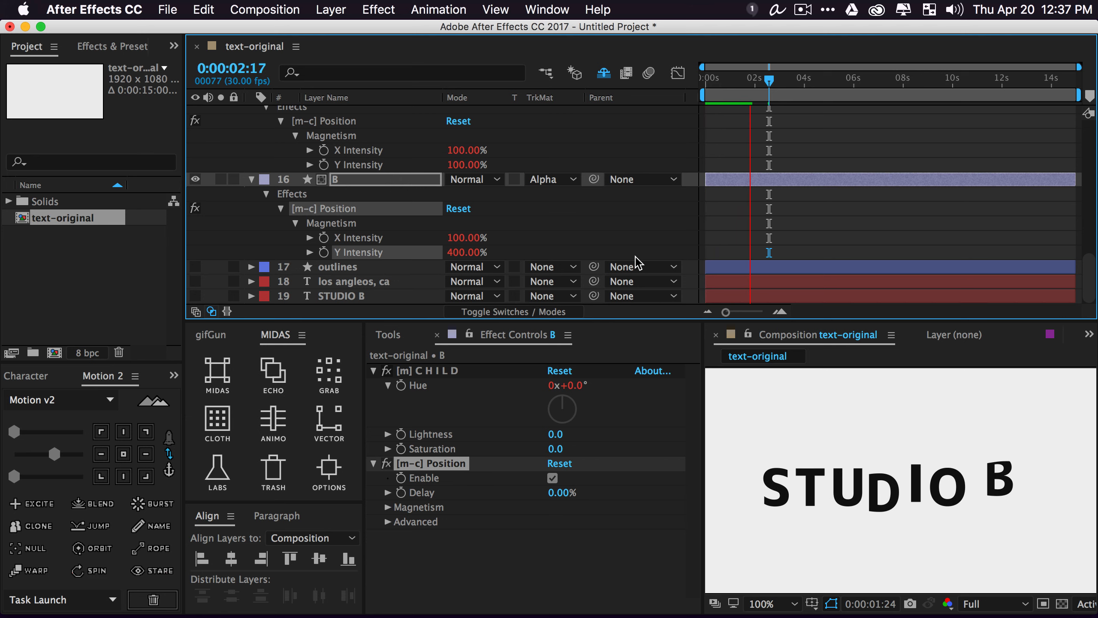
key("space")
left_click_drag(469, 253, 220, 277)
key("space")
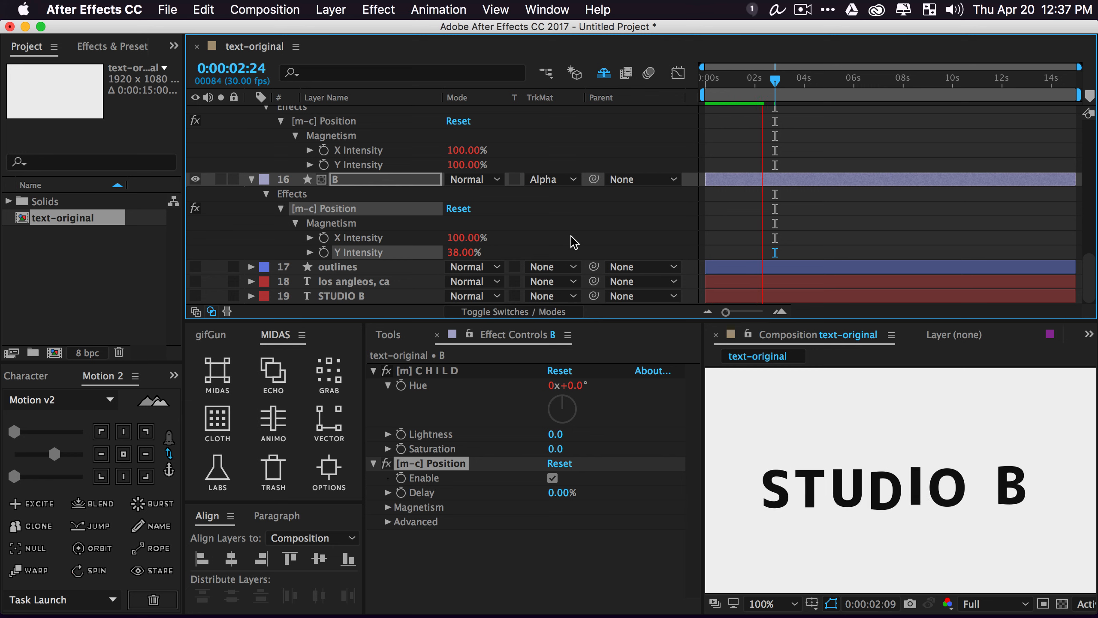
key("space")
Settle B's magnetism at X Intensity -48% and Y Intensity 84%, previewing the motion
left_click_drag(471, 241, 430, 240)
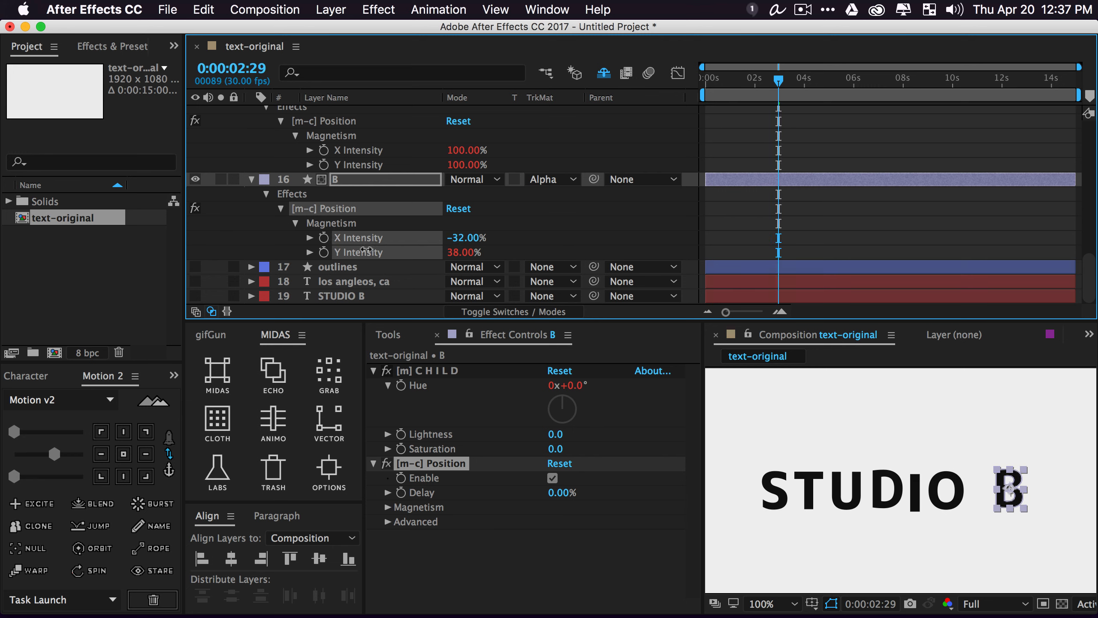
key("space")
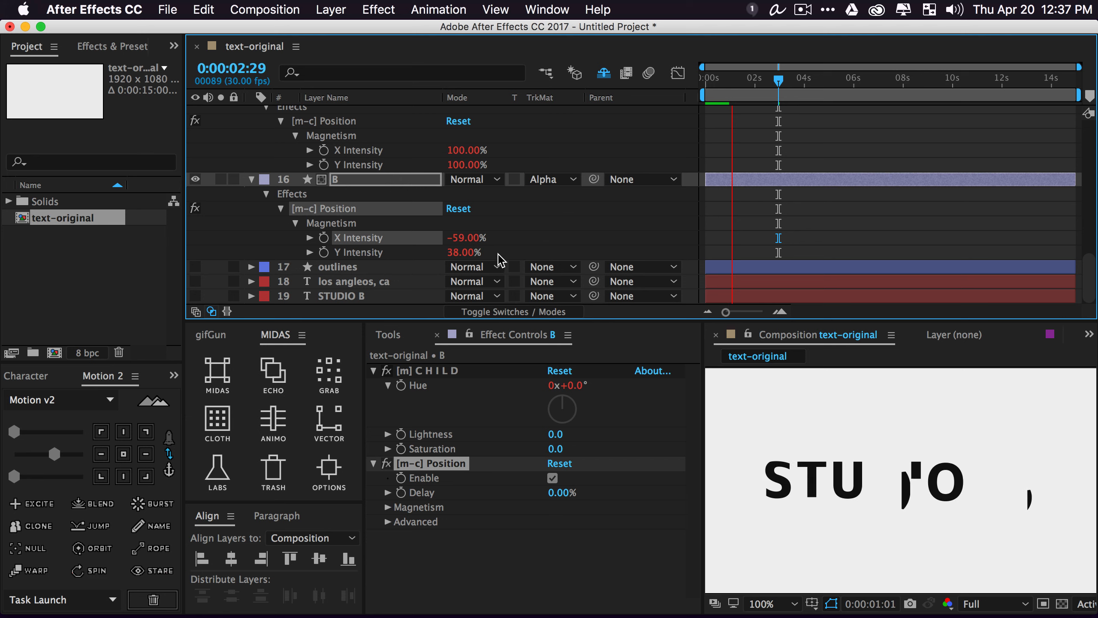
key("Tab")
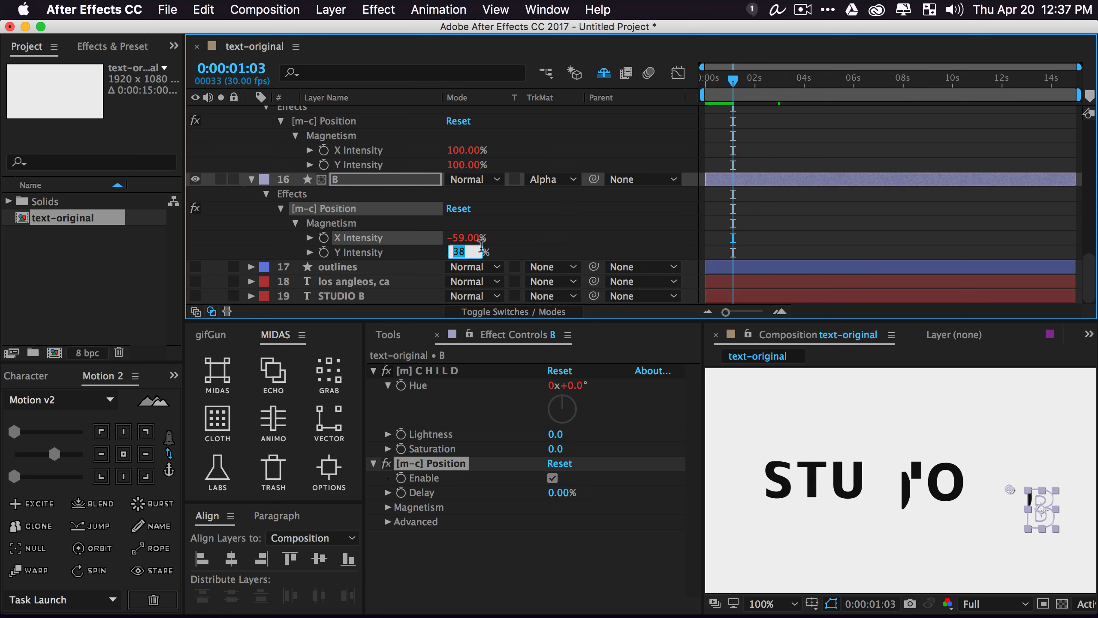
left_click_drag(463, 252, 566, 272)
key("space")
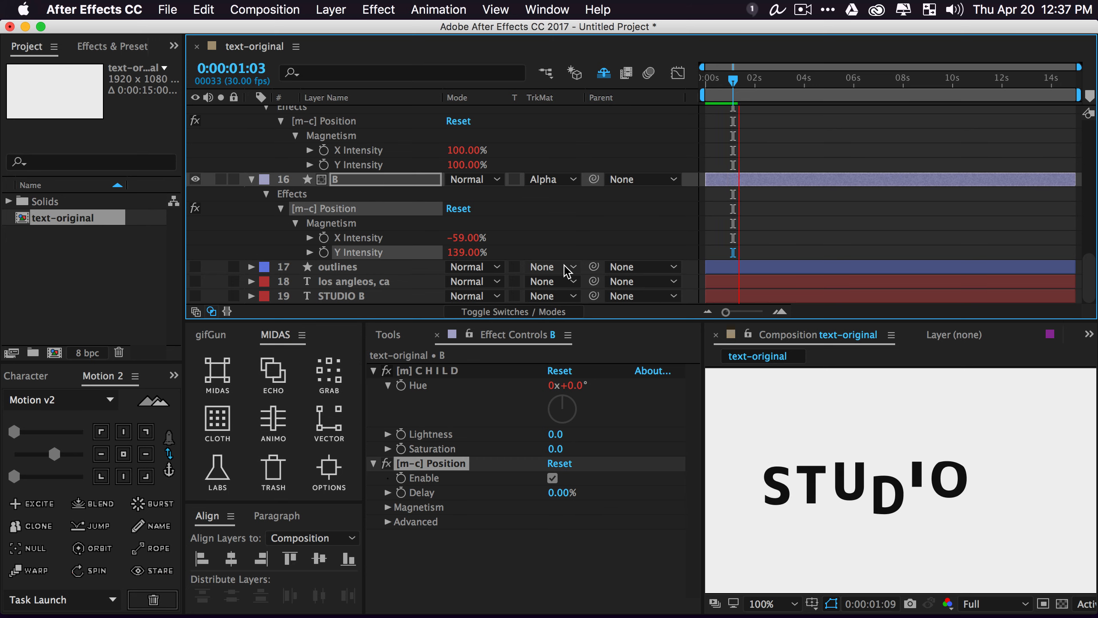
key("space")
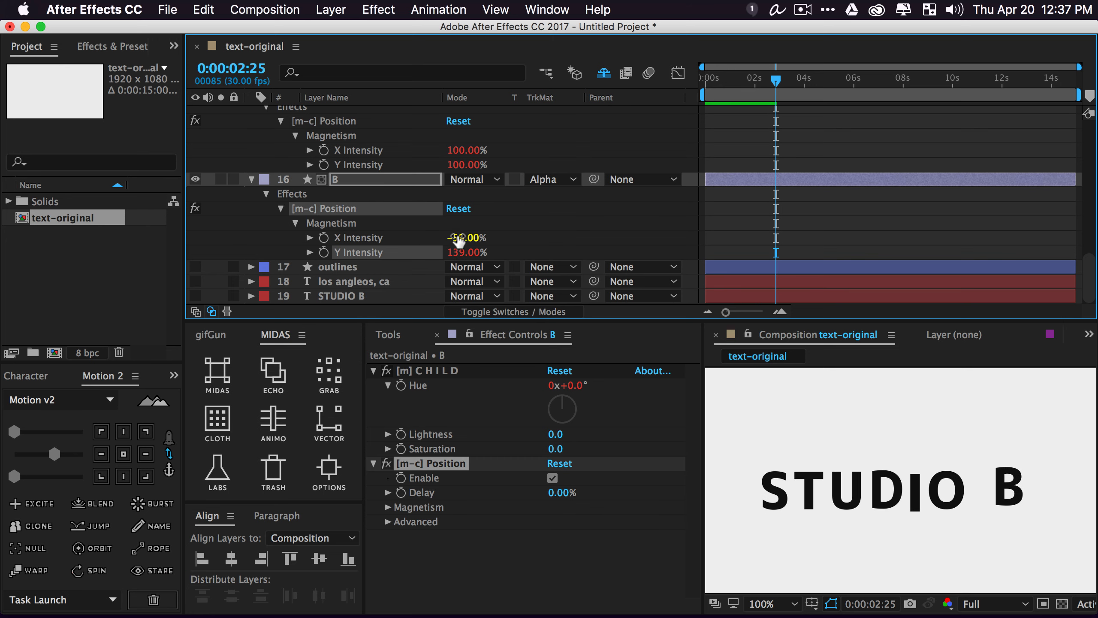
left_click_drag(459, 241, 424, 255)
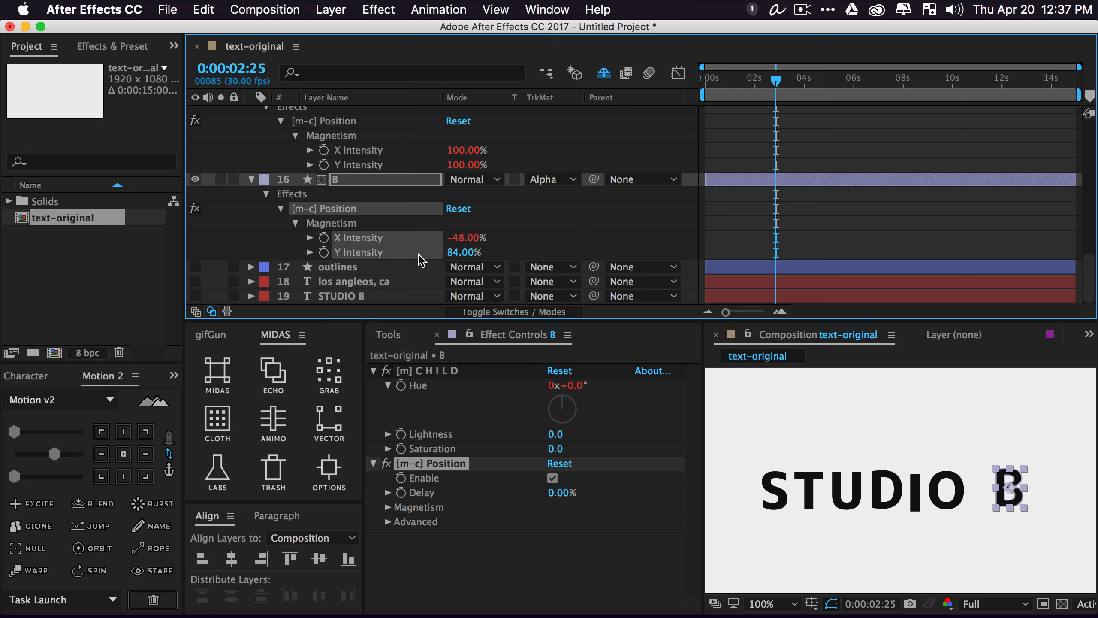
key("space")
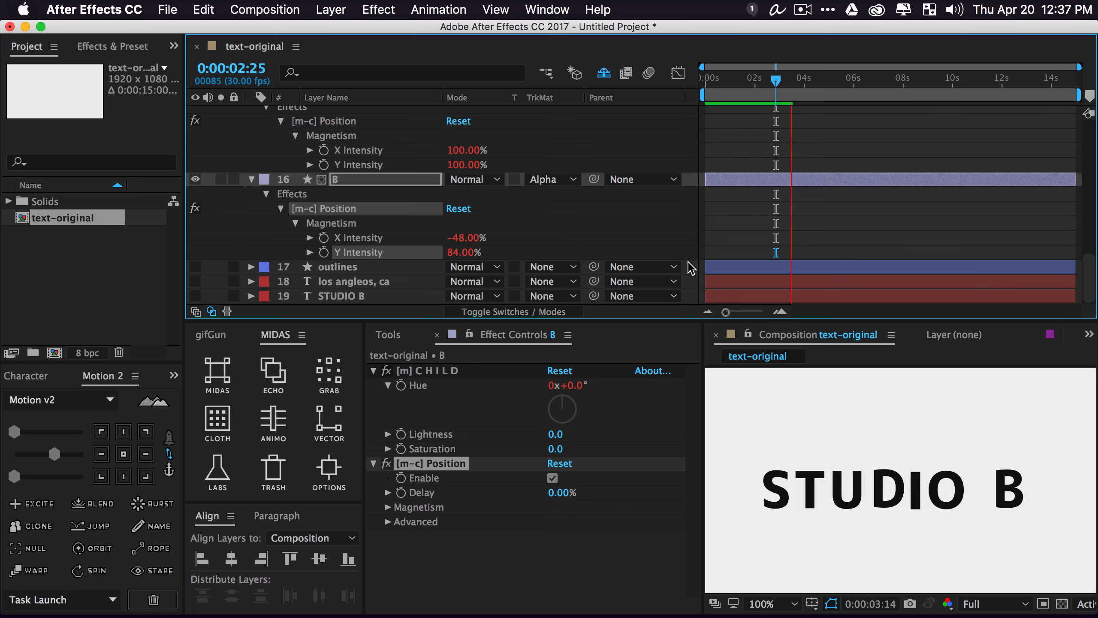
key("space")
key("space")
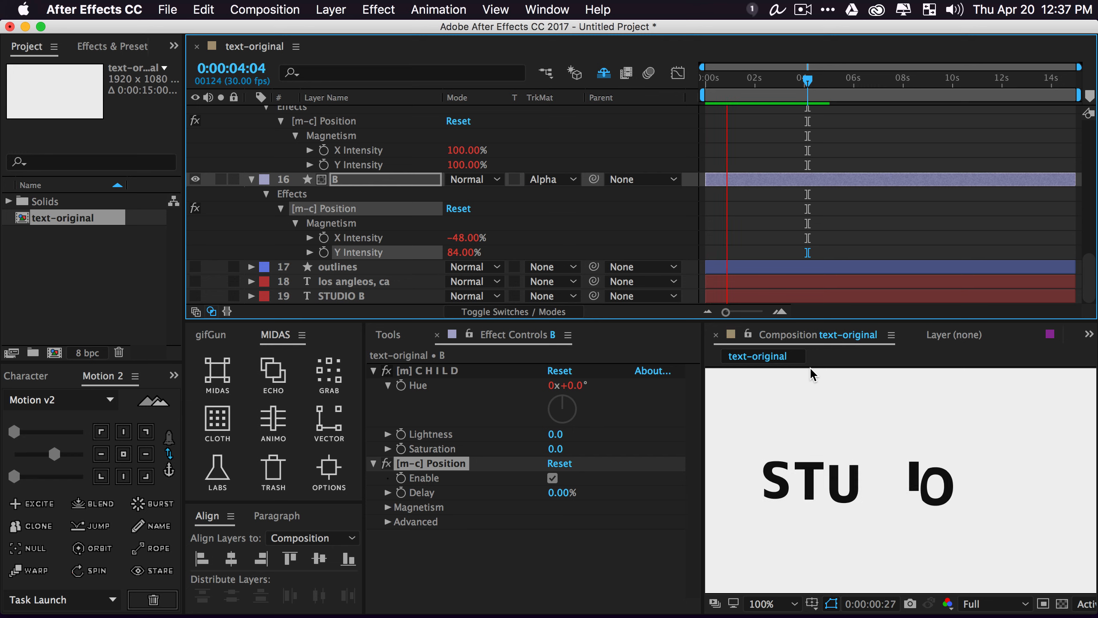
key("space")
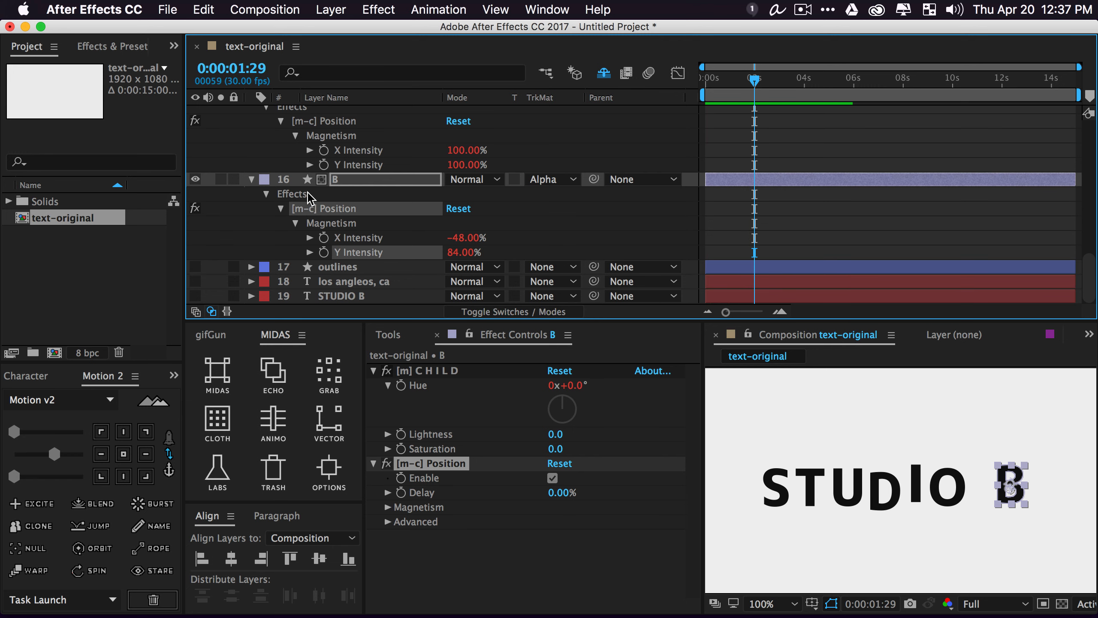
scroll(310, 194, "up", 10)
Set the T letter's magnetism to X Intensity 0% and Y Intensity -168%, previewing it
left_click(352, 186)
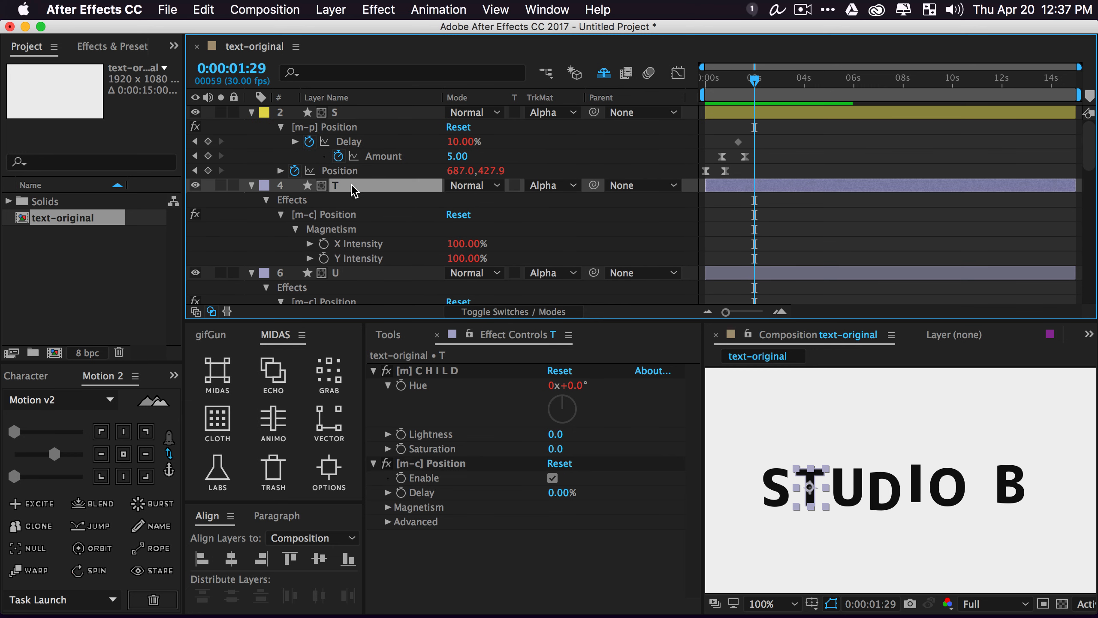
left_click_drag(480, 260, 379, 264)
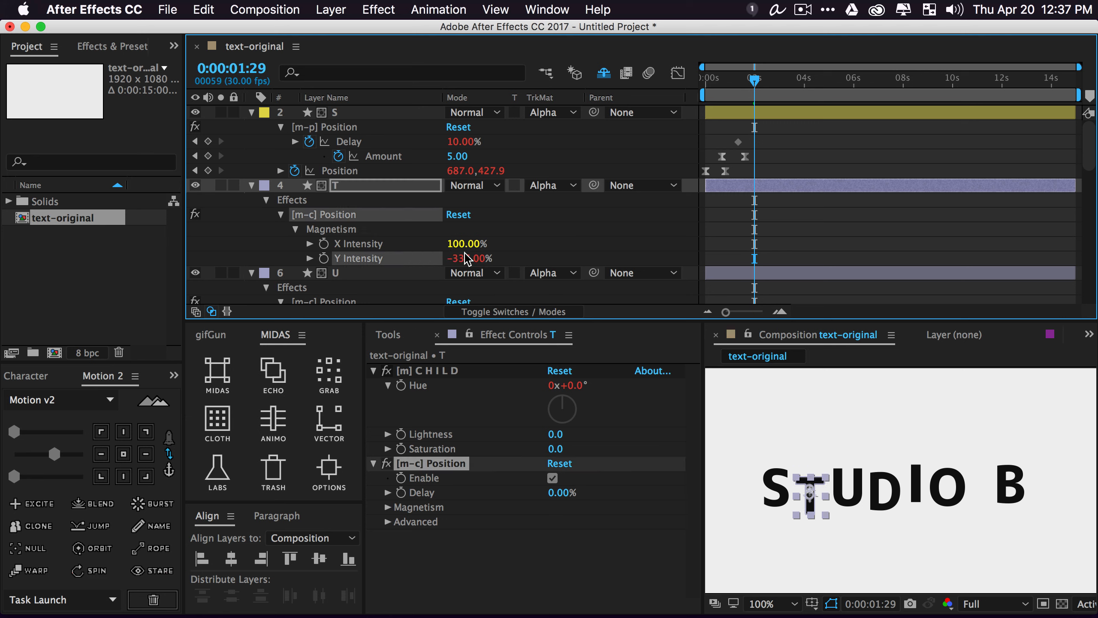
left_click(474, 243)
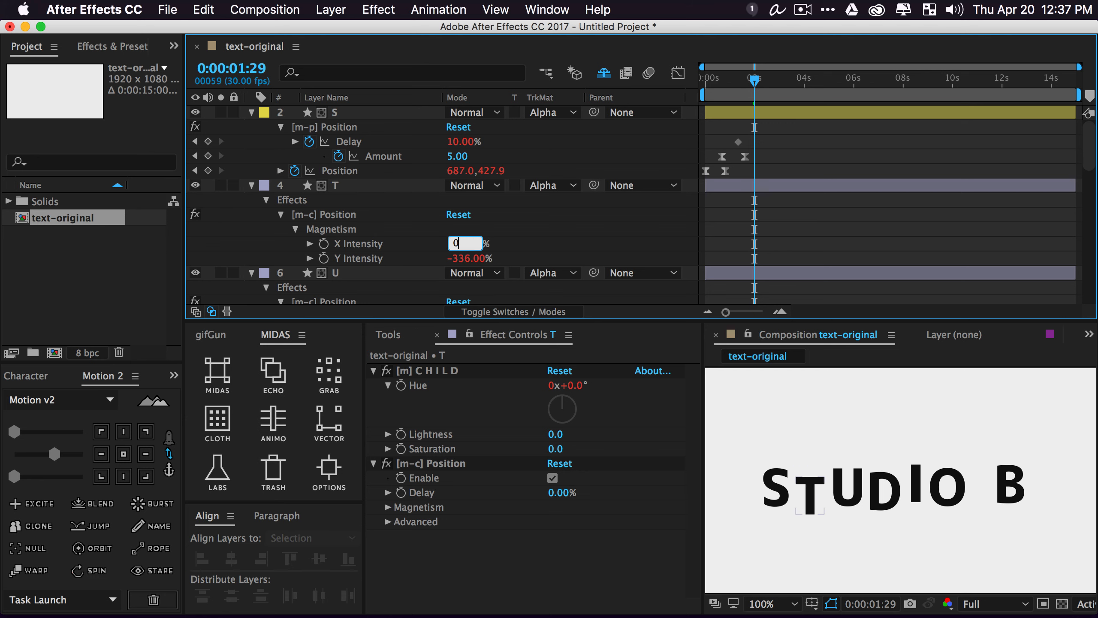
key("Return")
left_click(520, 244)
key("space")
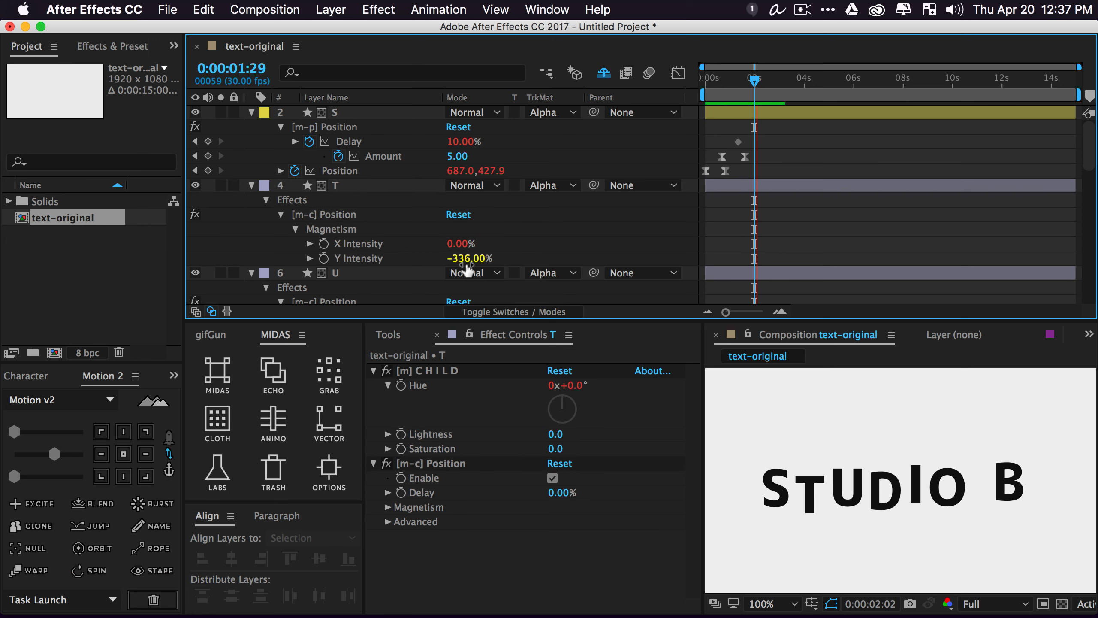
left_click_drag(474, 259, 570, 242)
key("space")
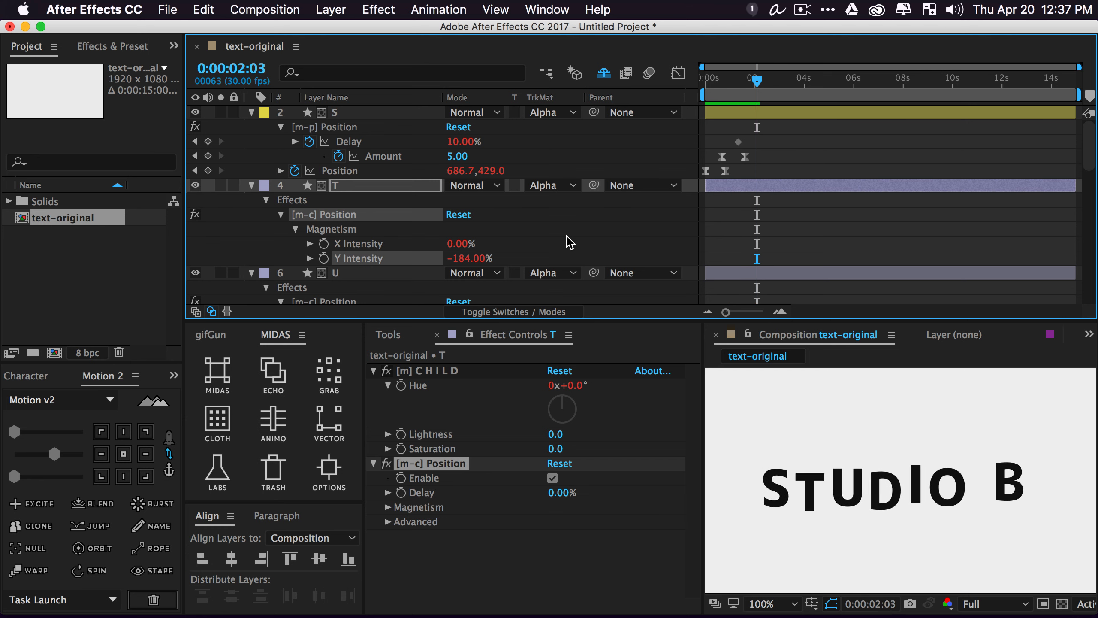
key("space")
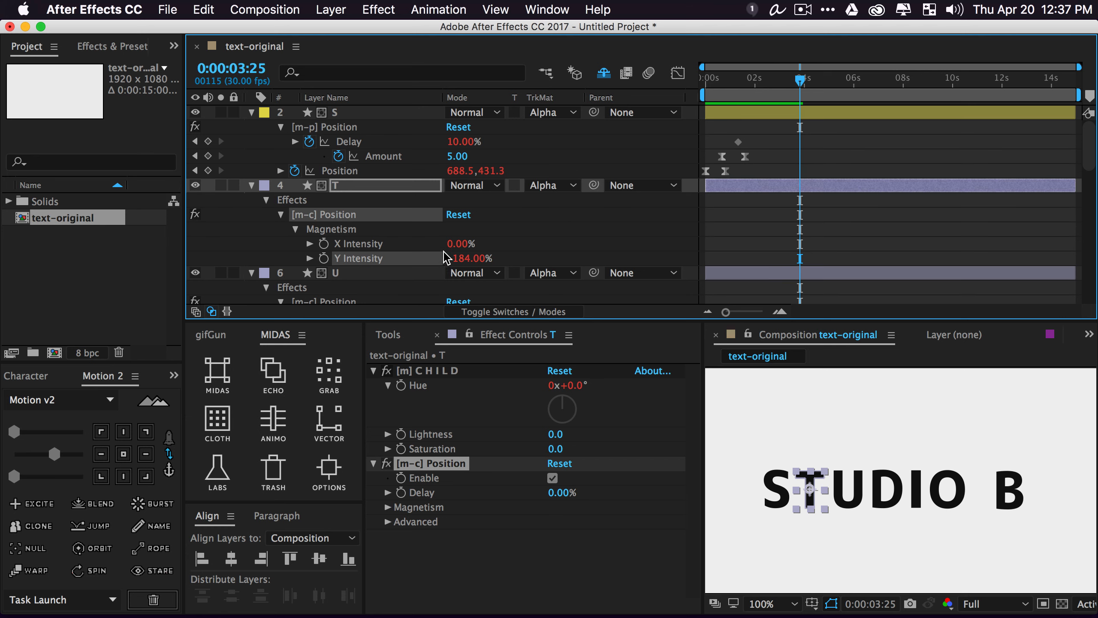
Give the U letter's magnetism X Intensity 64% and Y 156%, then preview
scroll(523, 221, "down", 3)
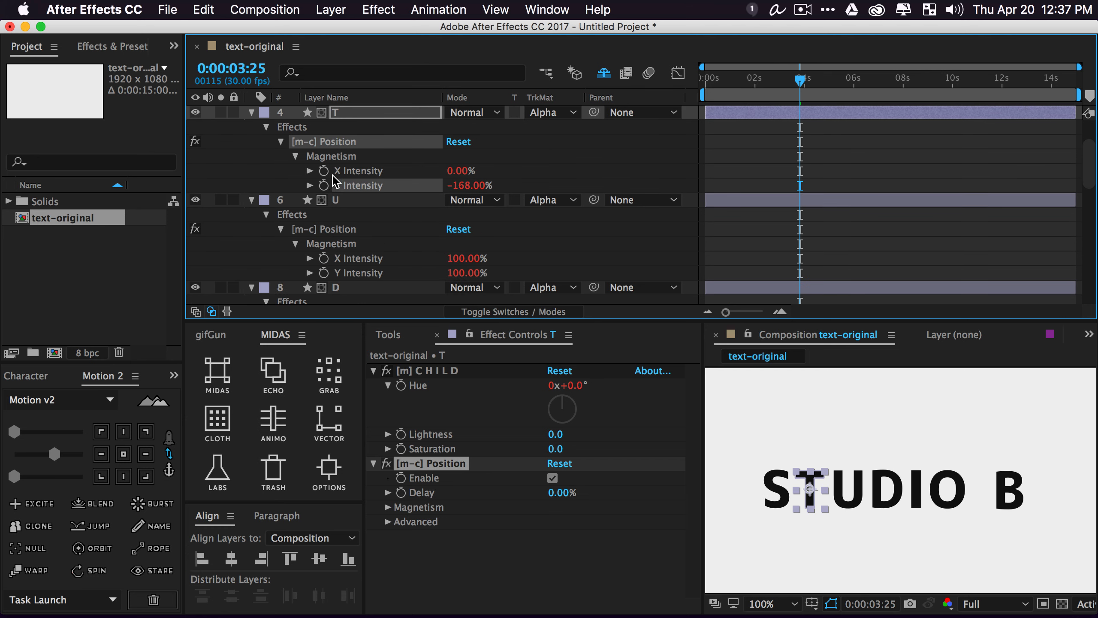
left_click(346, 200)
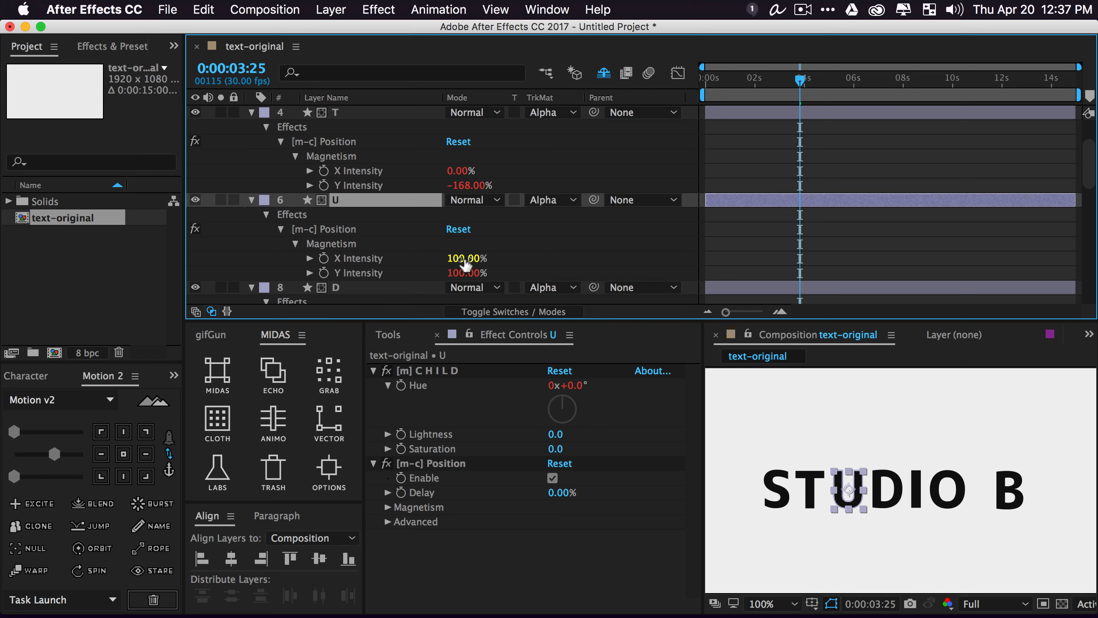
left_click_drag(465, 262, 498, 277)
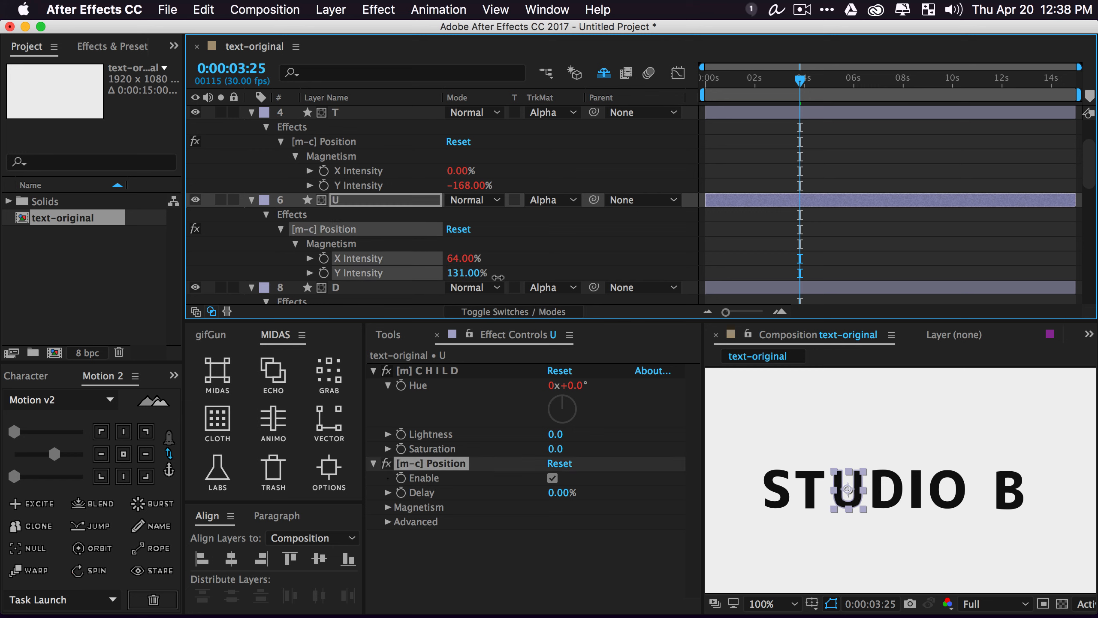
key("space")
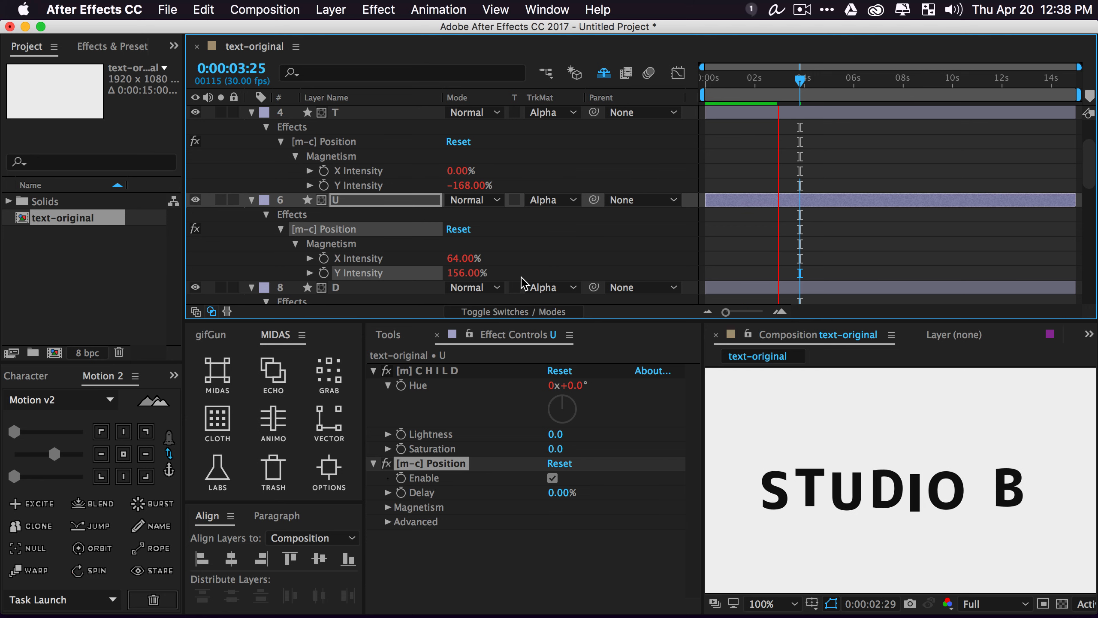
key("space")
key("super+a")
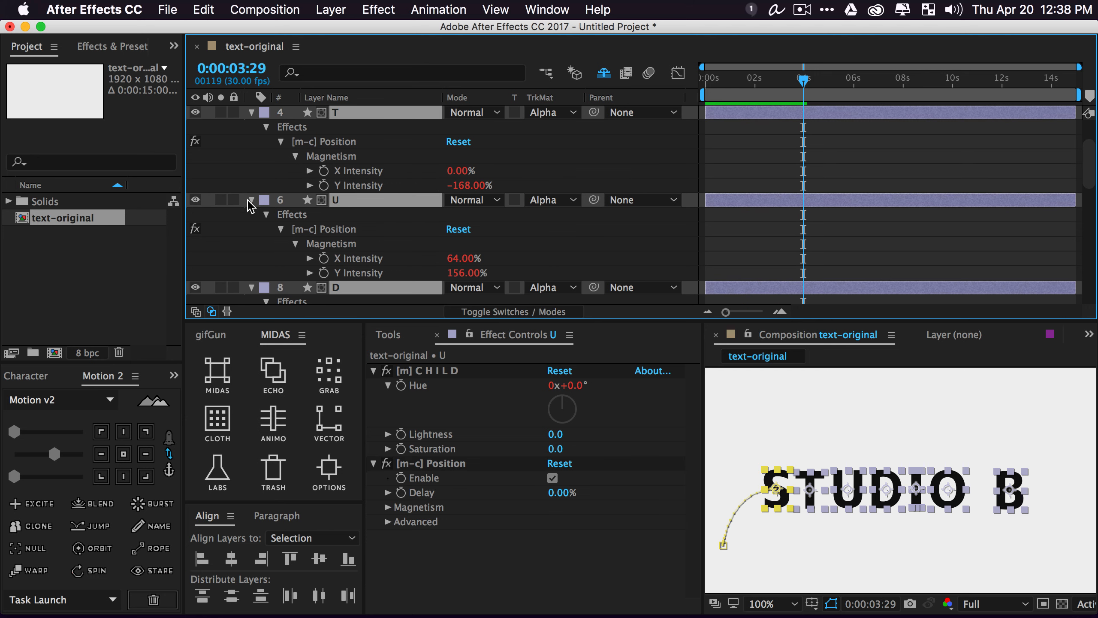
Collapse all layers, select S and try a Drag Seed of 20.60
left_click(251, 200)
left_click(368, 291)
left_click(339, 118)
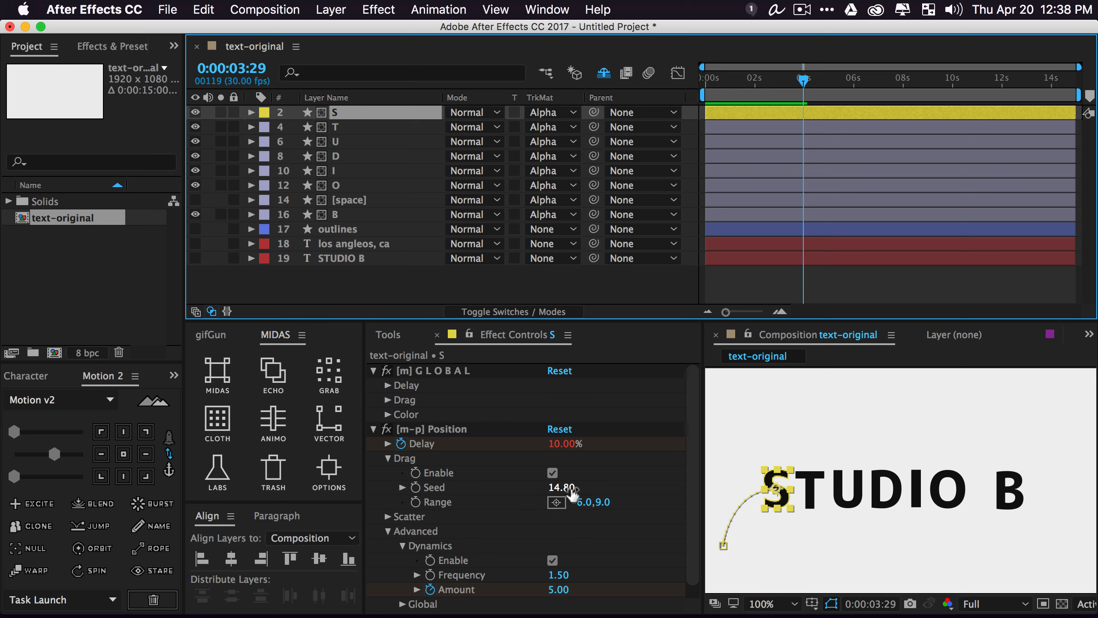
left_click_drag(572, 491, 599, 490)
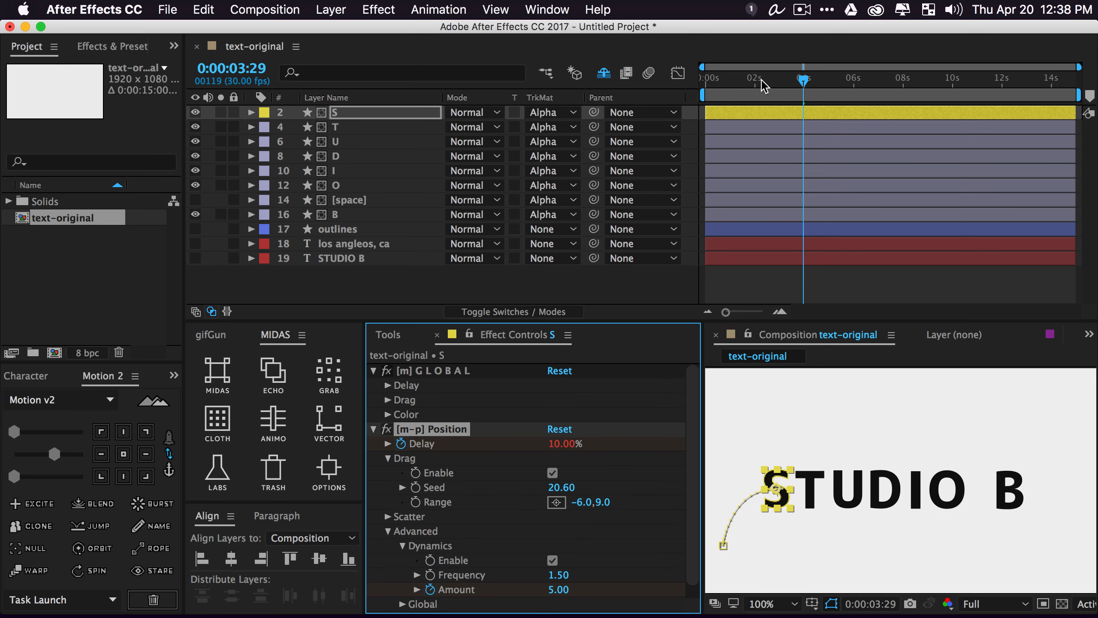
left_click(747, 80)
Preview S with Drag Seed kept at 14.80 and reveal its keyframed properties
left_click(388, 517)
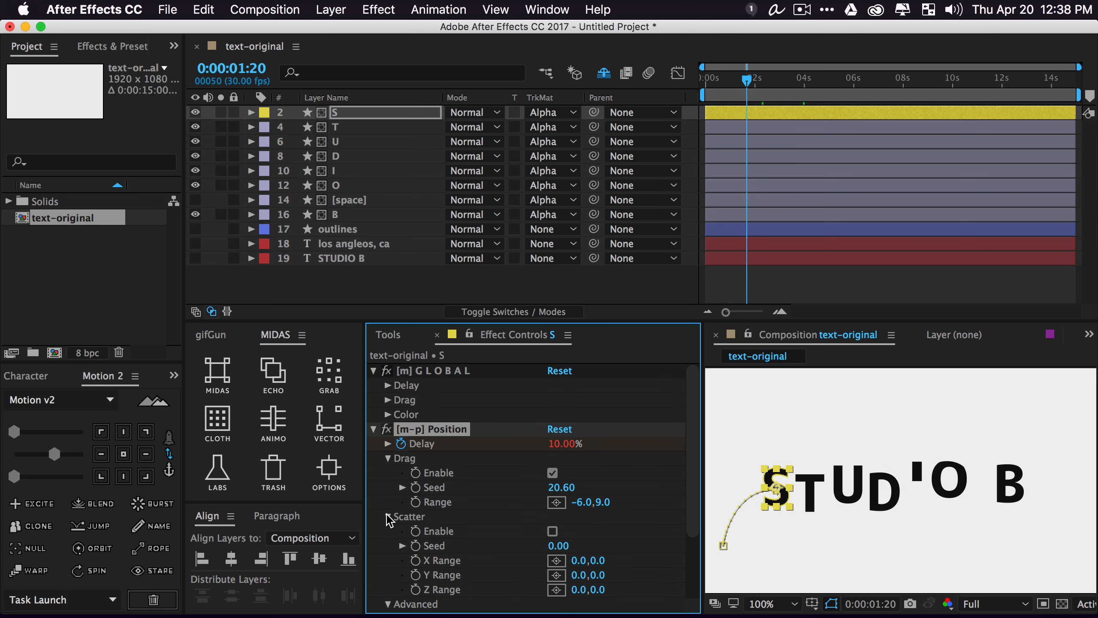
left_click(389, 516)
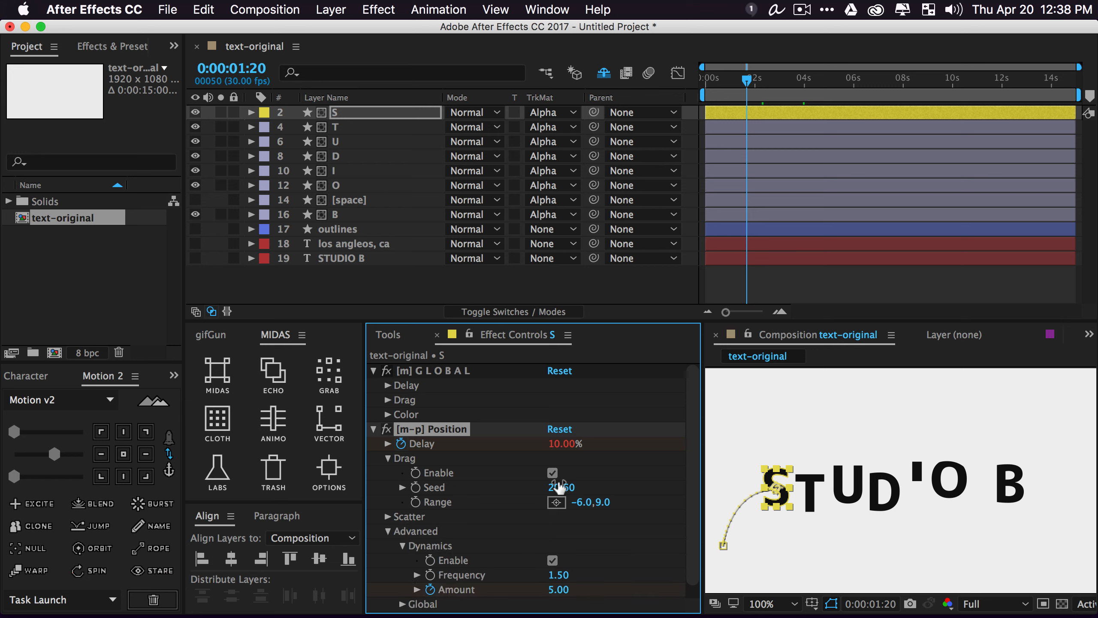
key("space")
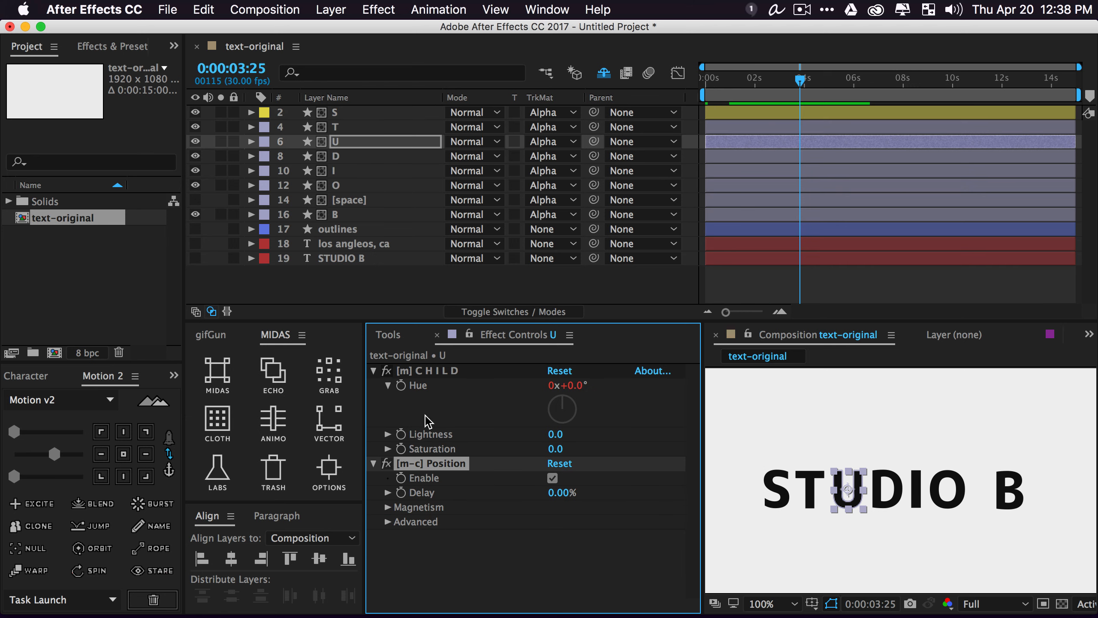
left_click(351, 115)
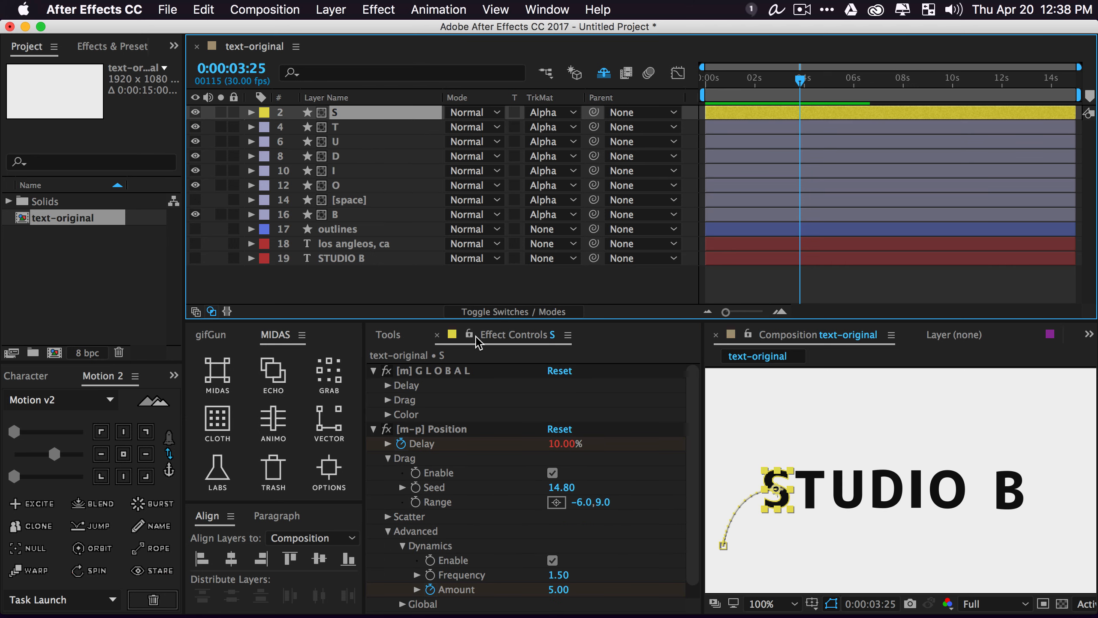
key("space")
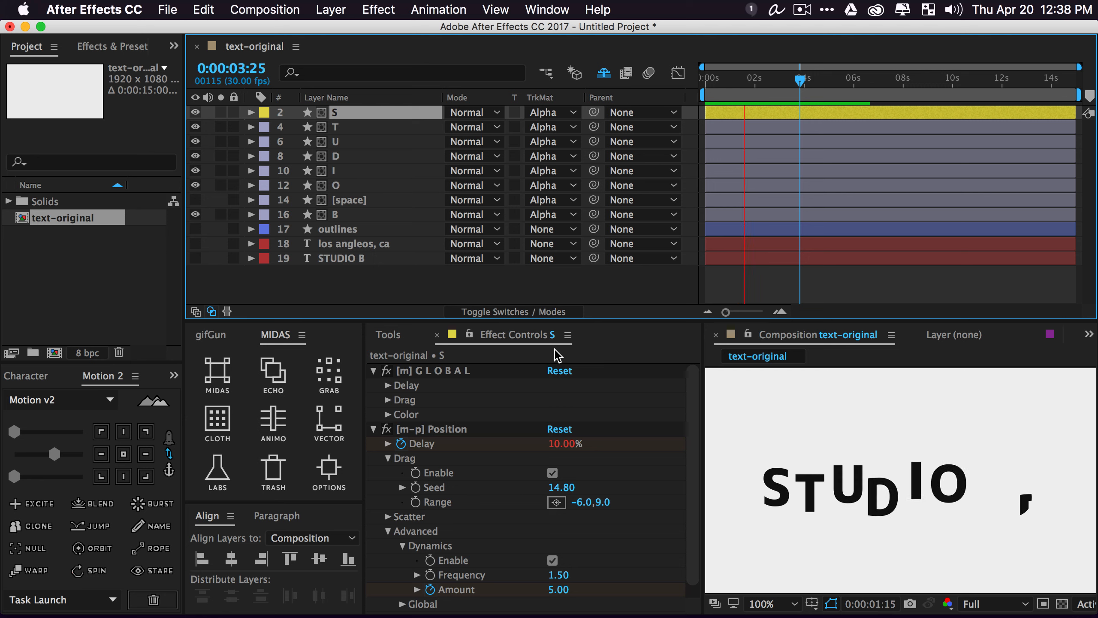
key("space")
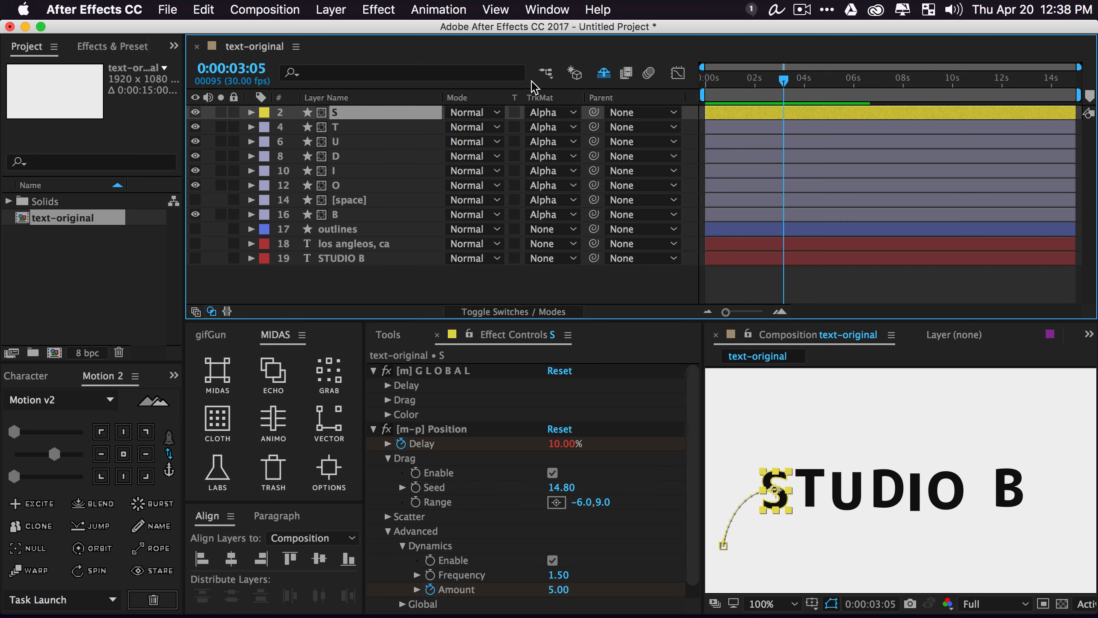
key("u")
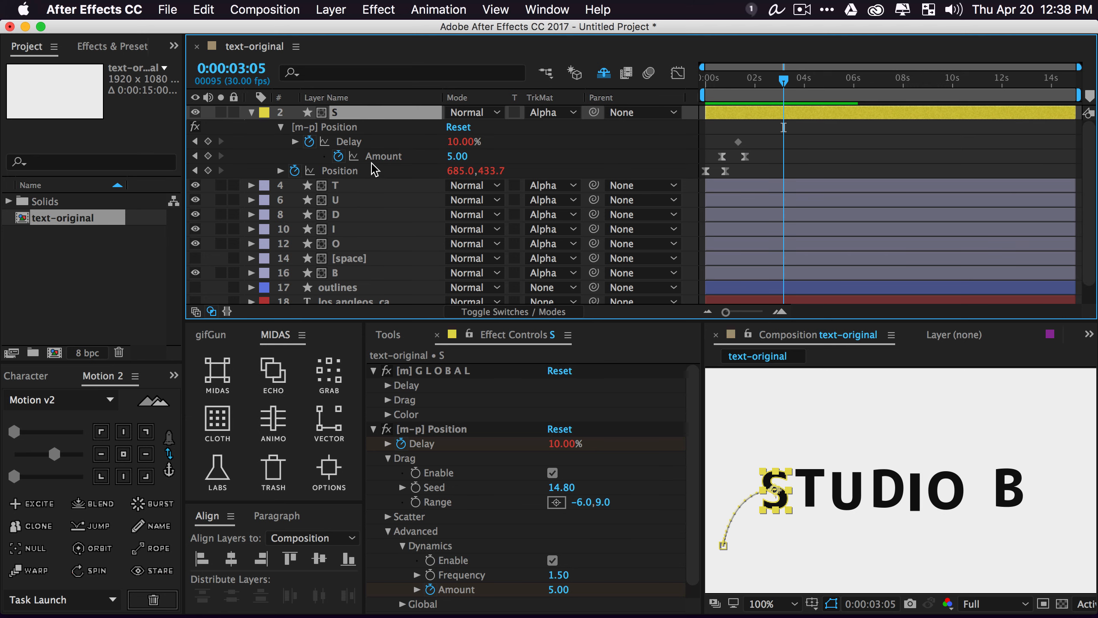
Keyframe S's Dynamics Amount at 5.00 on 3:05 and 98.00 on 4:12, then preview
left_click(208, 156)
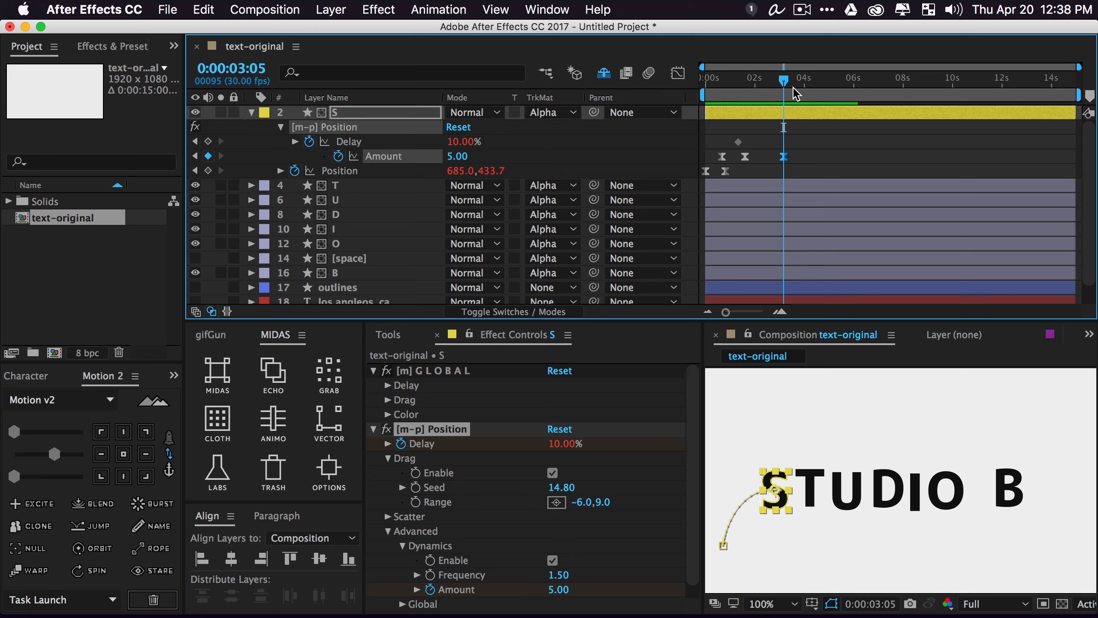
left_click_drag(791, 84, 815, 82)
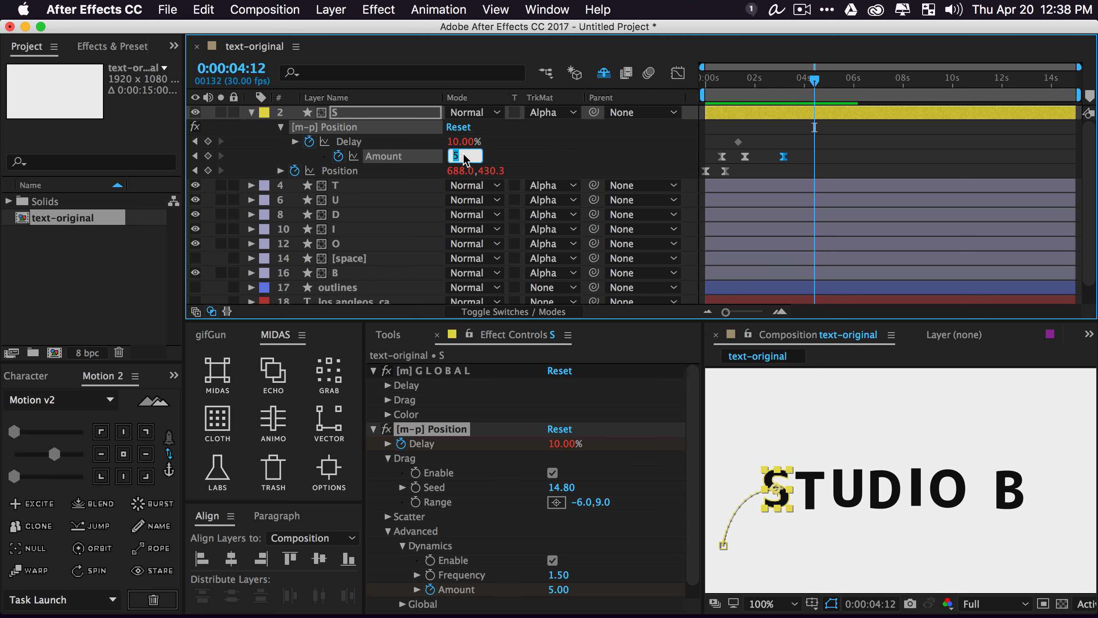
left_click(503, 151)
left_click_drag(464, 159, 558, 173)
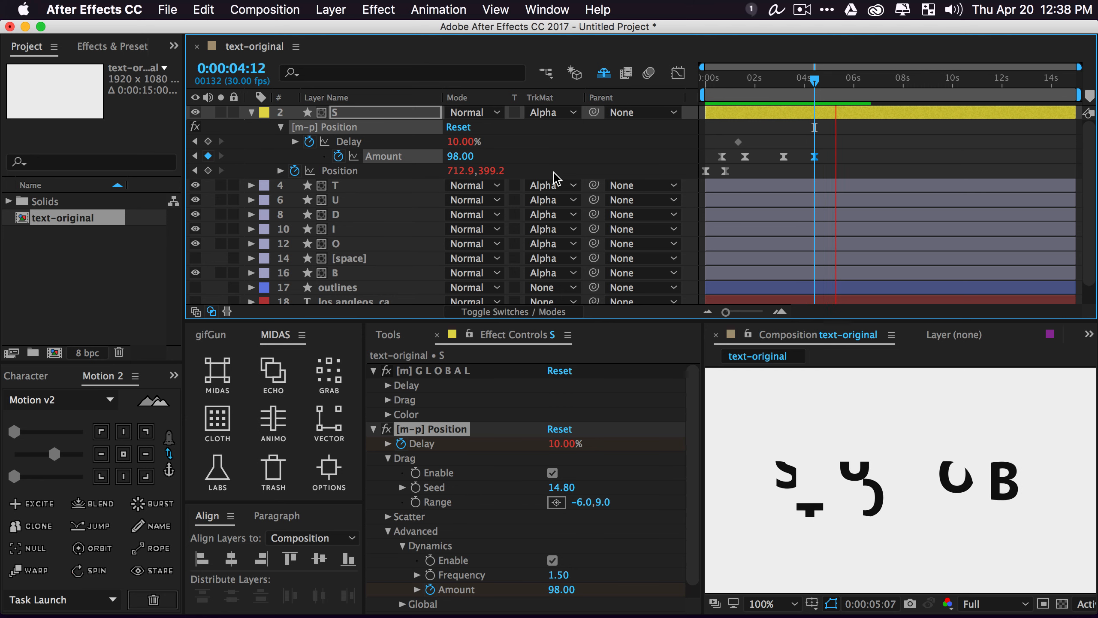
key("space")
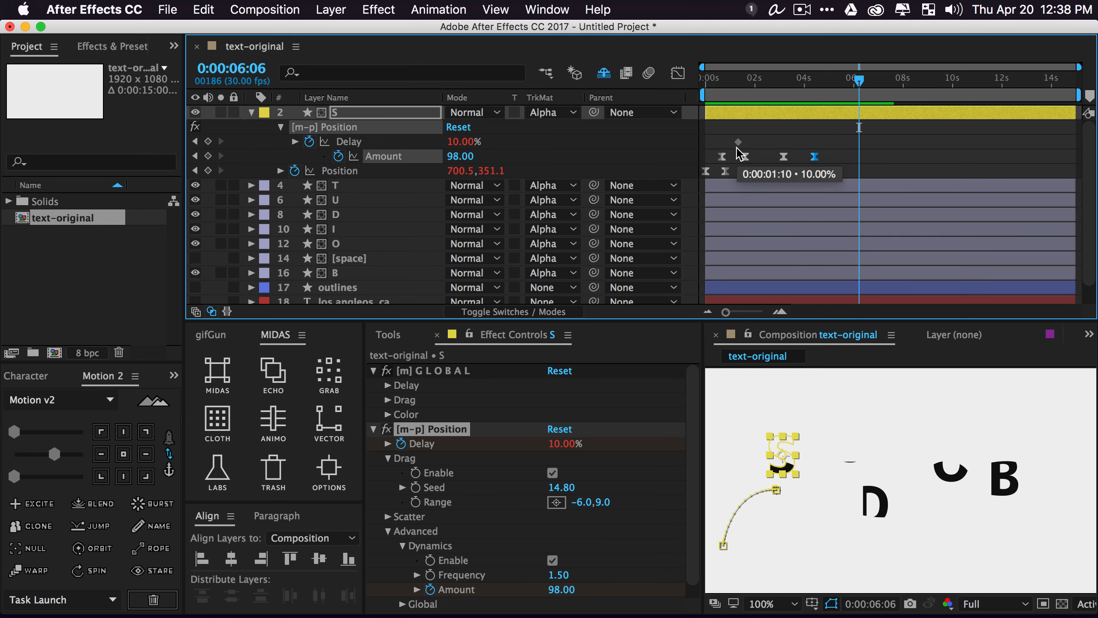
key("j")
key("j")
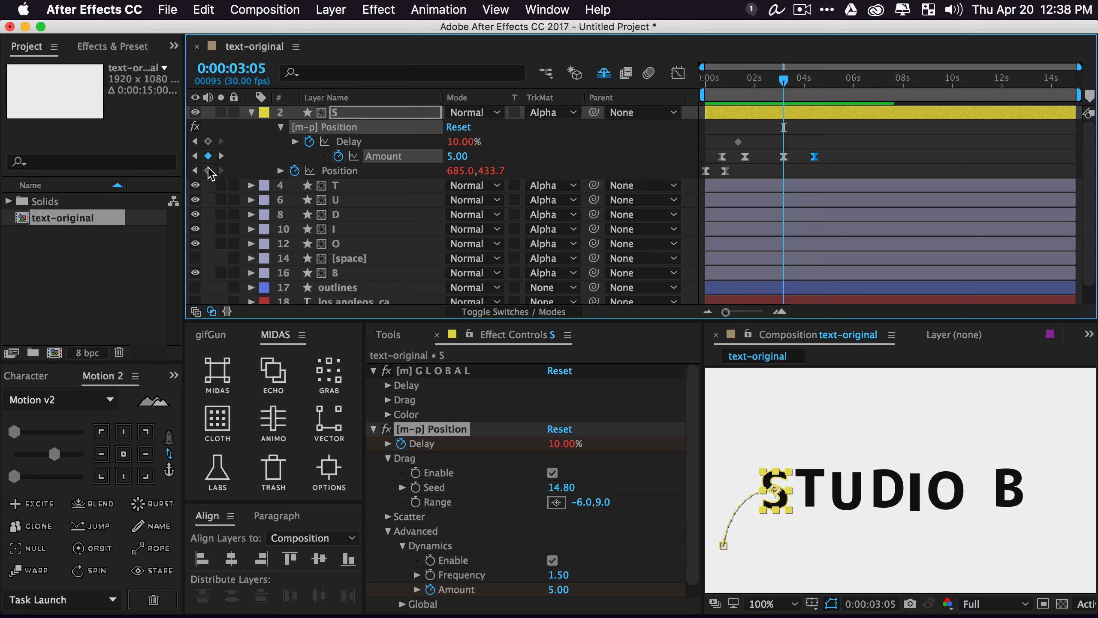
Keyframe S's Position at 3:05 and 4:22 with Y 311.3 on a straight linear path
left_click(208, 170)
left_click_drag(783, 81, 823, 93)
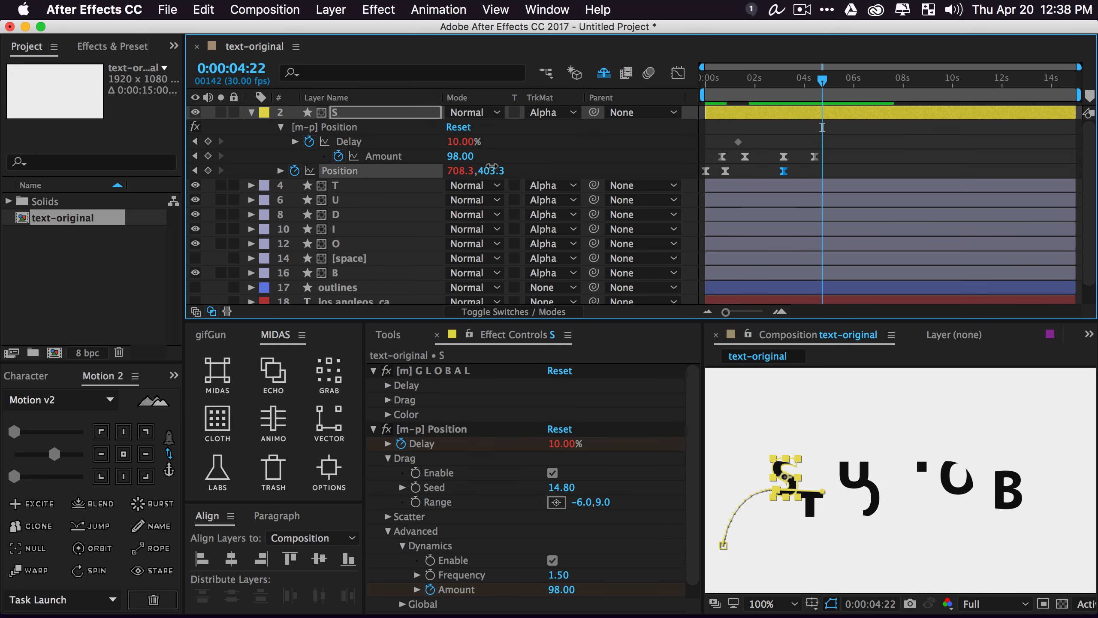
left_click(549, 165)
left_click_drag(494, 171, 421, 172)
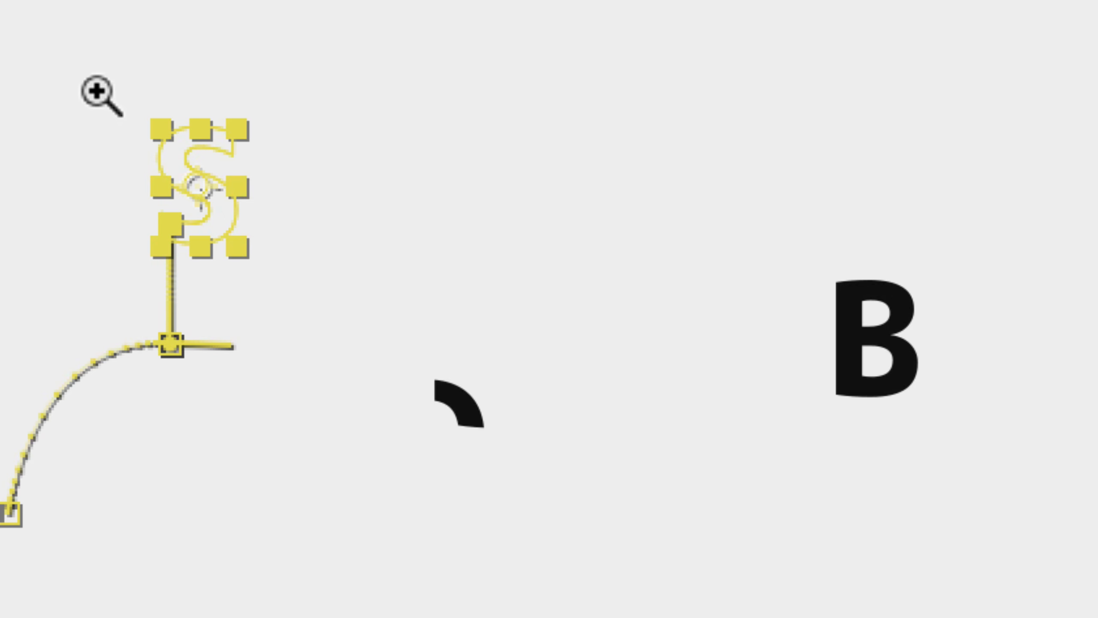
left_click(172, 345, "ctrl")
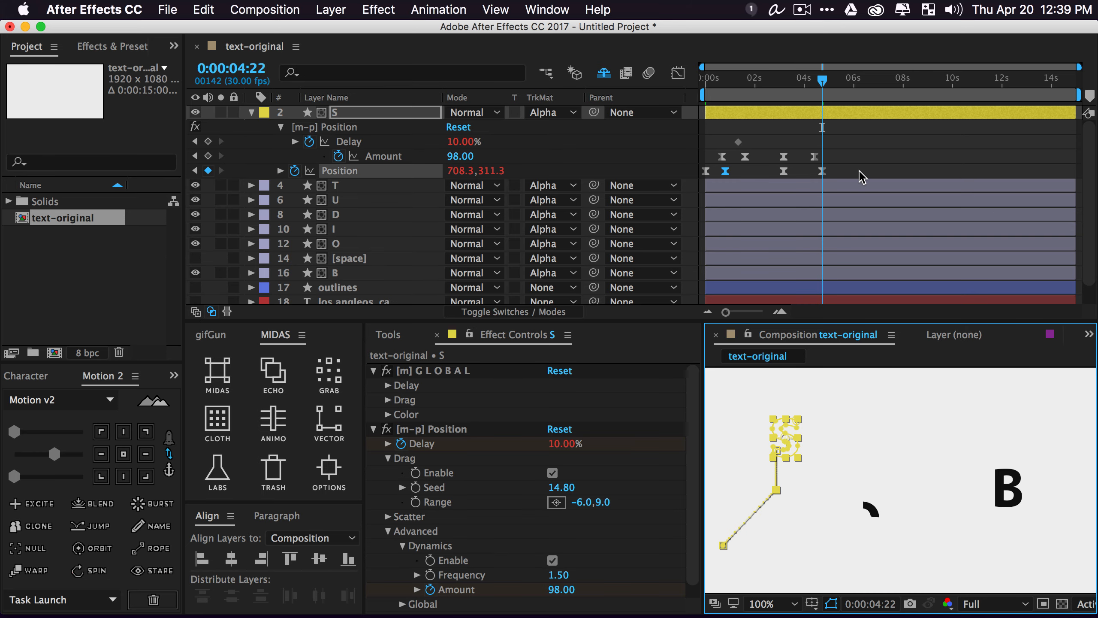
left_click_drag(860, 172, 666, 191)
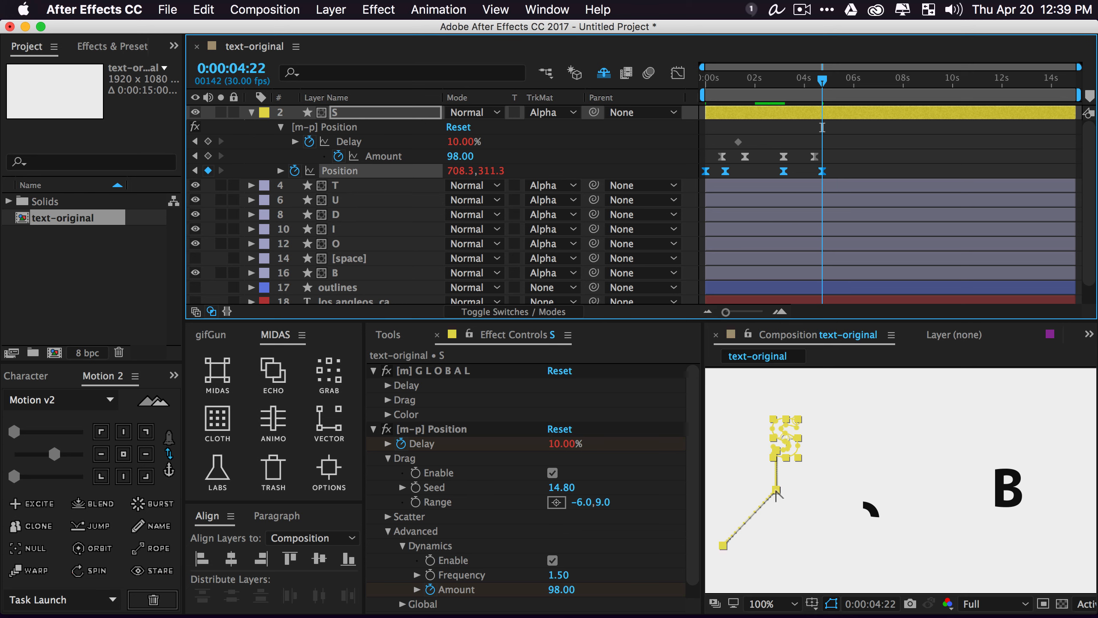
key("space")
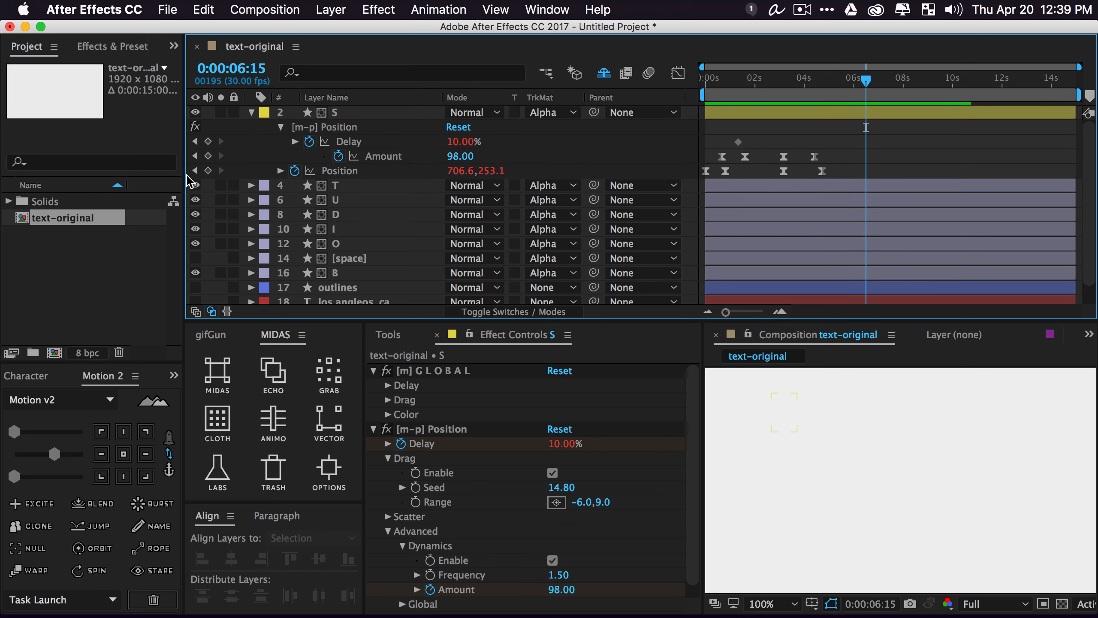
Adjust the 4:22 Position keyframe to 881.3, 354.3 and preview the fly-off
left_click(195, 170)
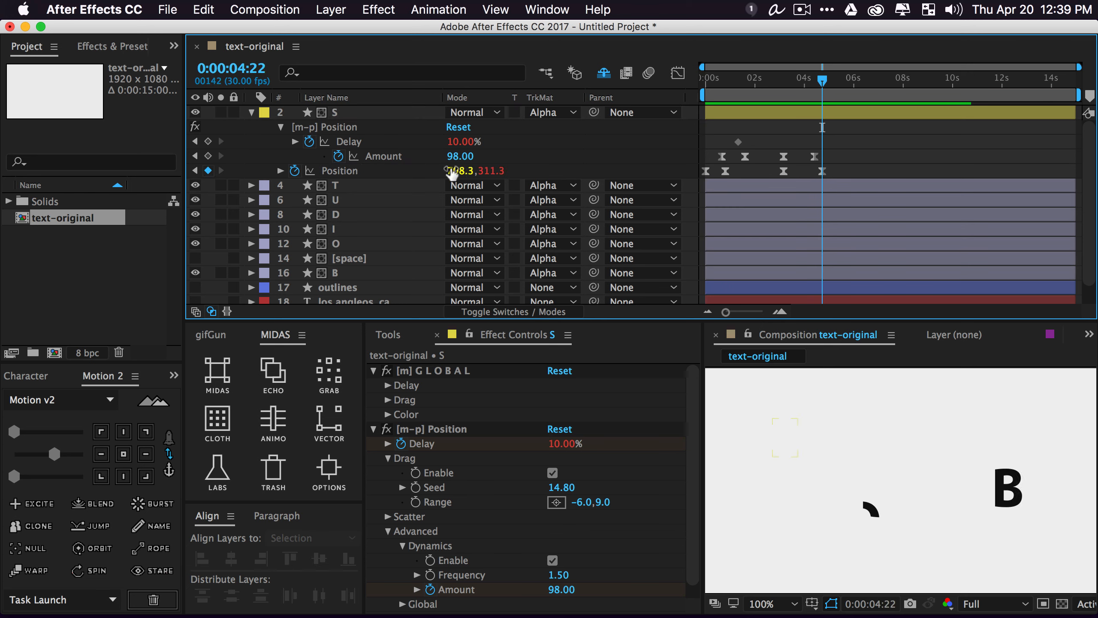
left_click_drag(462, 171, 537, 171)
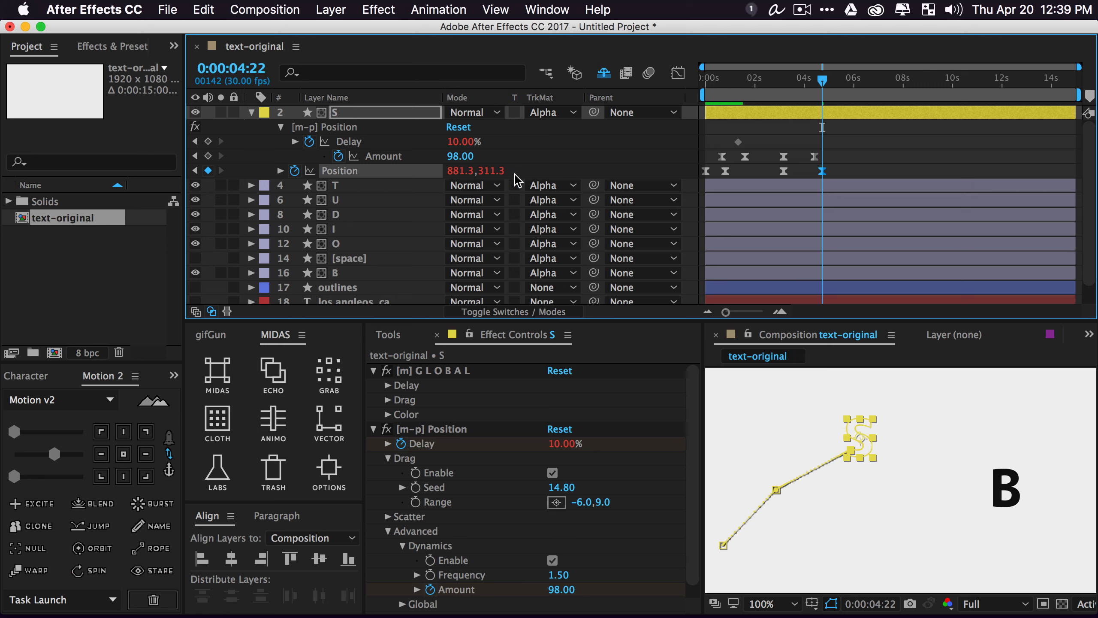
left_click_drag(501, 171, 508, 170)
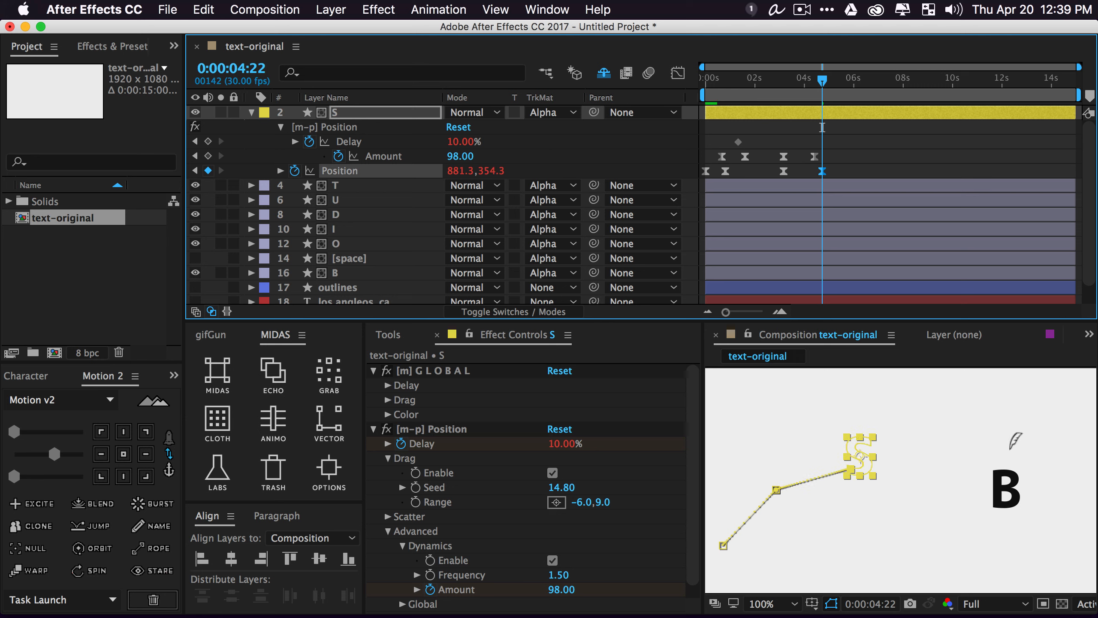
left_click(895, 166)
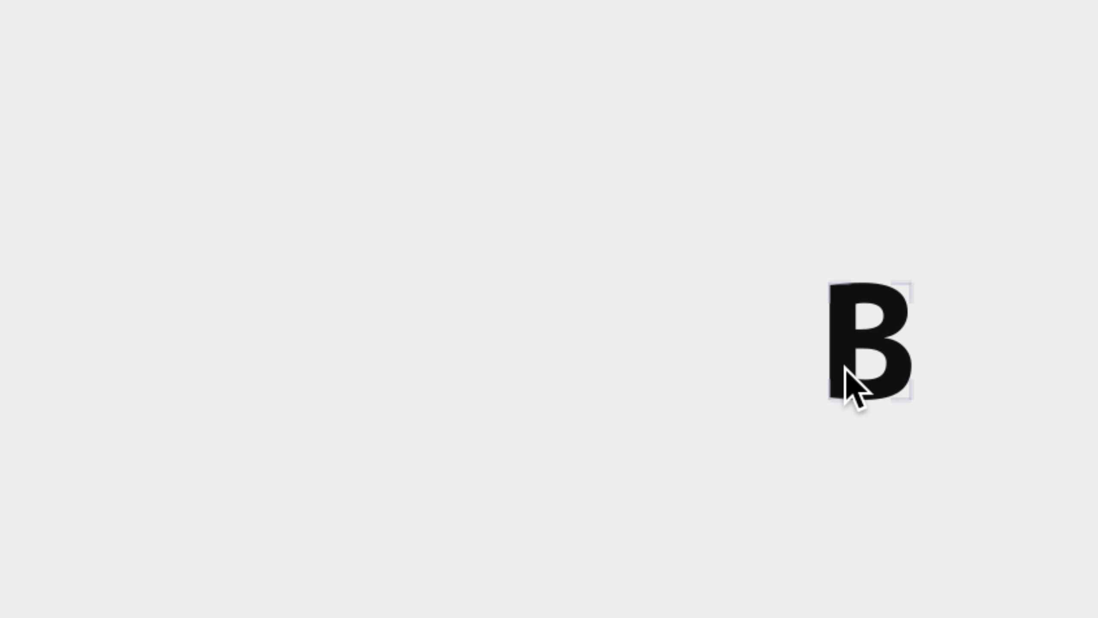
key("space")
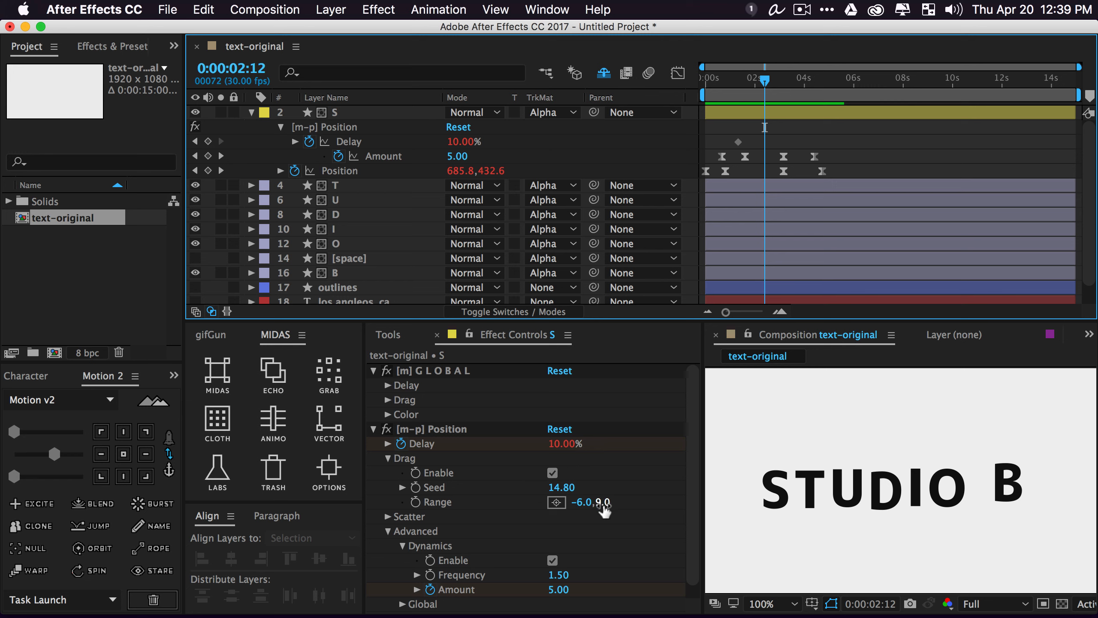
Widen the S layer's drag Range to -6.0,12.0, then select B and trial a Delay change
left_click_drag(605, 505, 613, 503)
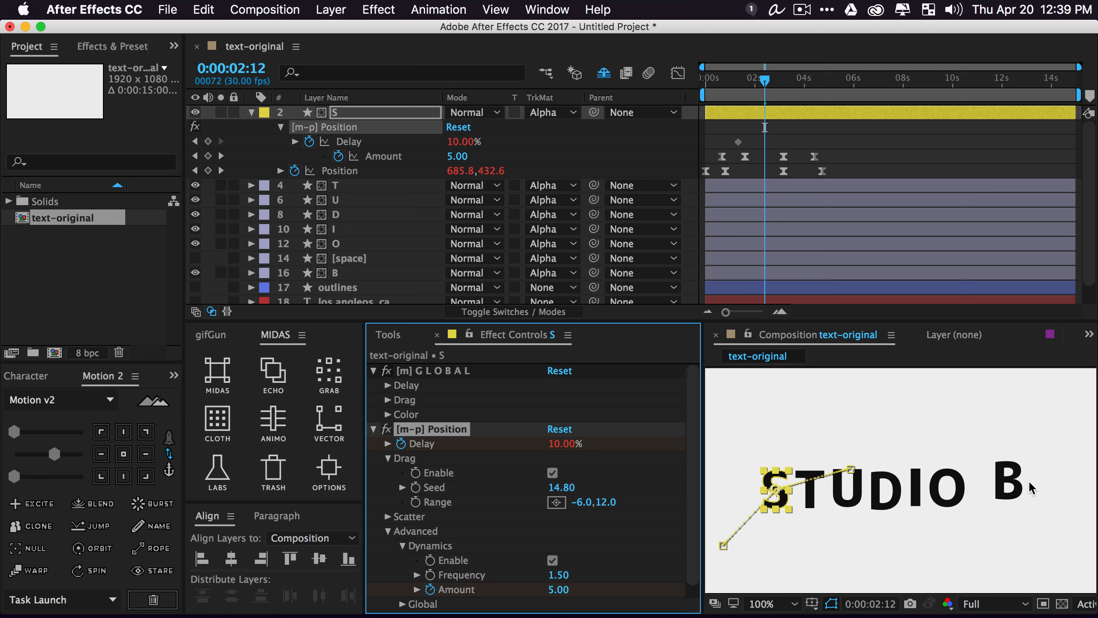
left_click(1014, 486)
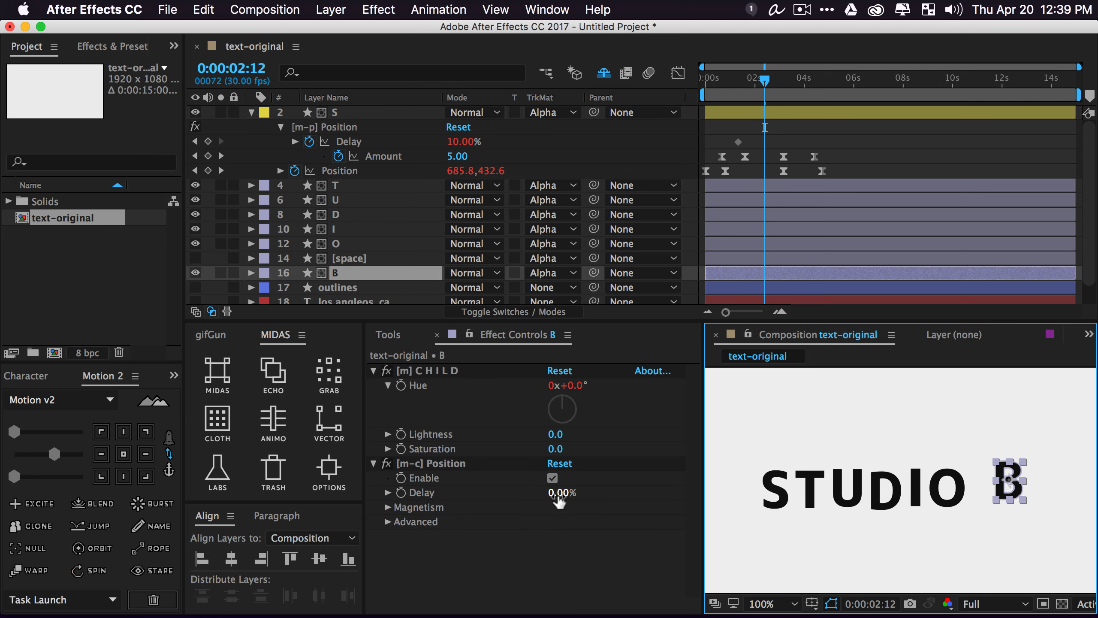
mouse_move(559, 502)
left_mouse_down()
mouse_move(576, 502)
mouse_move(557, 499)
left_mouse_up()
key("super+z")
key("space")
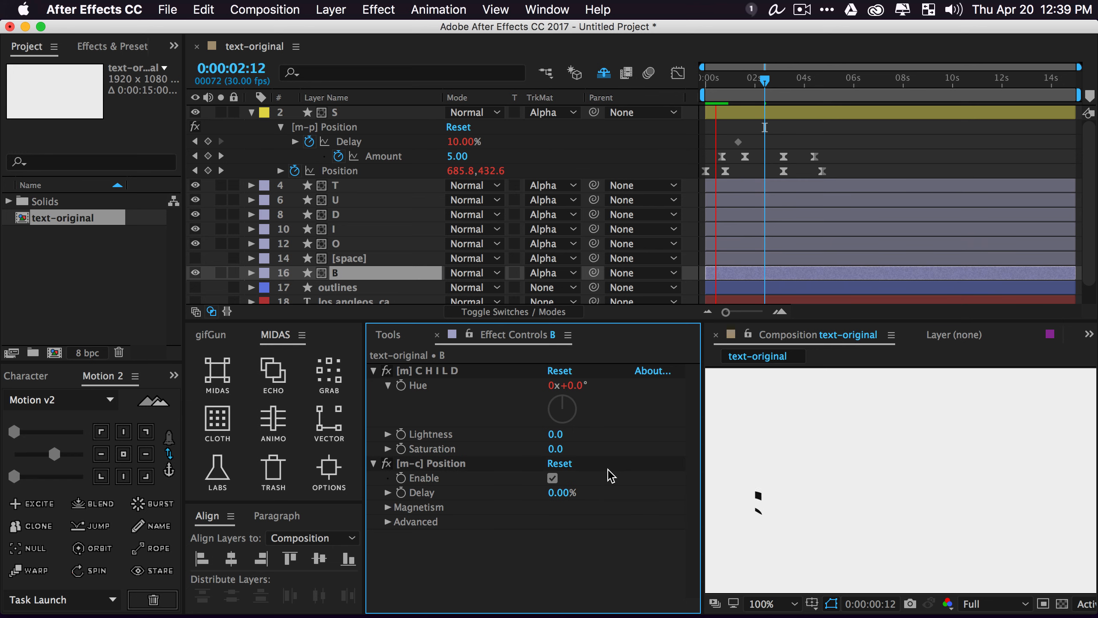
key("space")
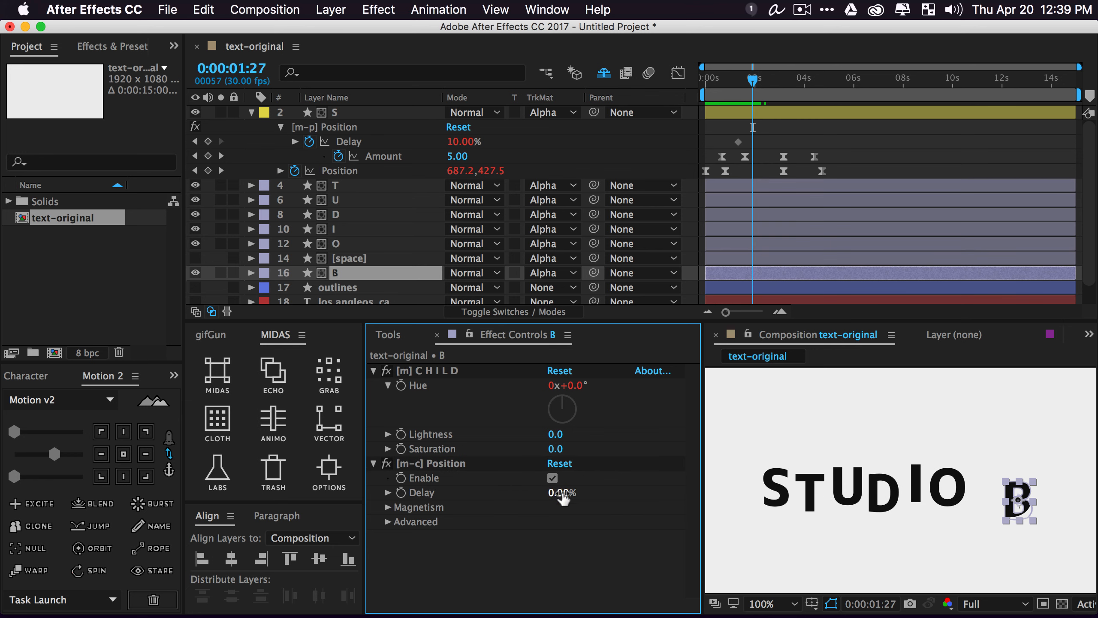
Set B's Position Delay to -2.50% and then -14.50%, previewing each result
left_click_drag(555, 495, 538, 495)
key("space")
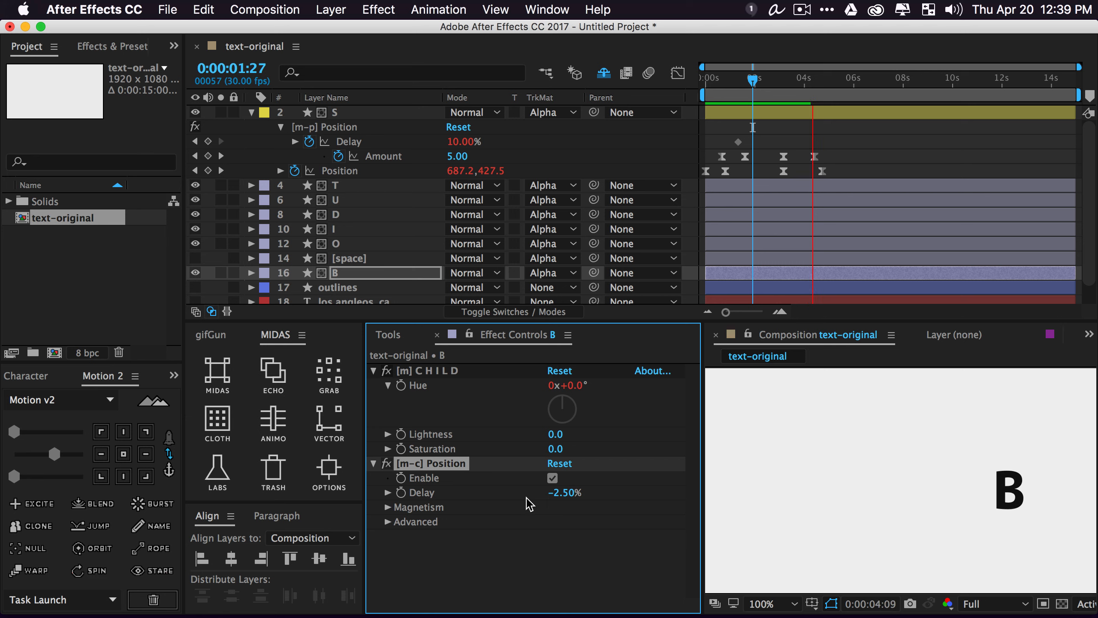
key("space")
left_click_drag(560, 493, 553, 494)
key("space")
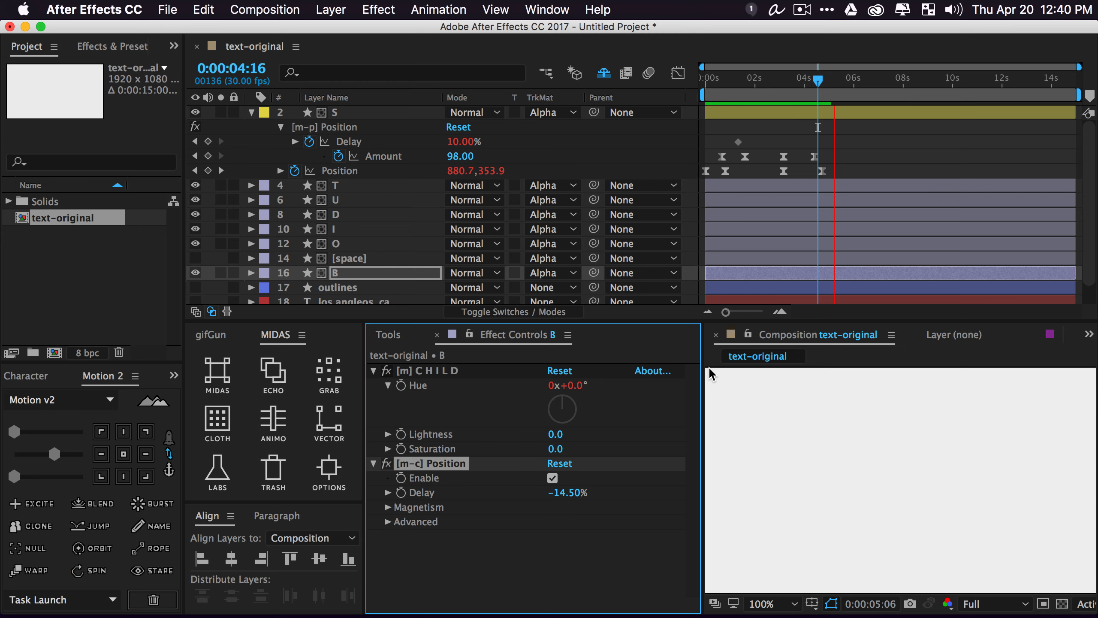
key("space")
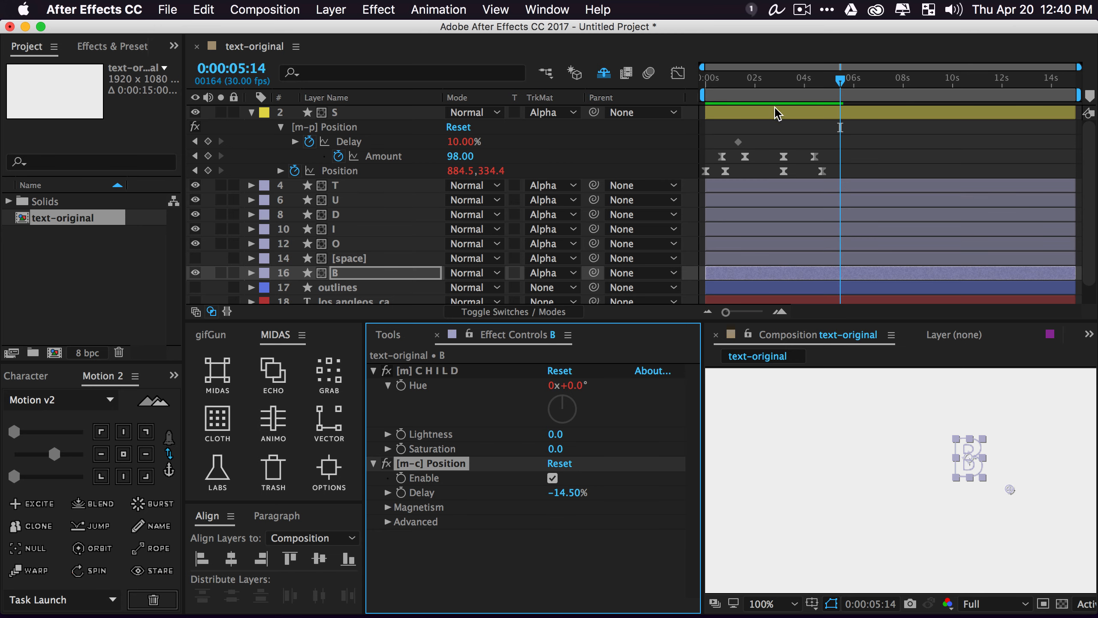
left_click(776, 126)
key("space")
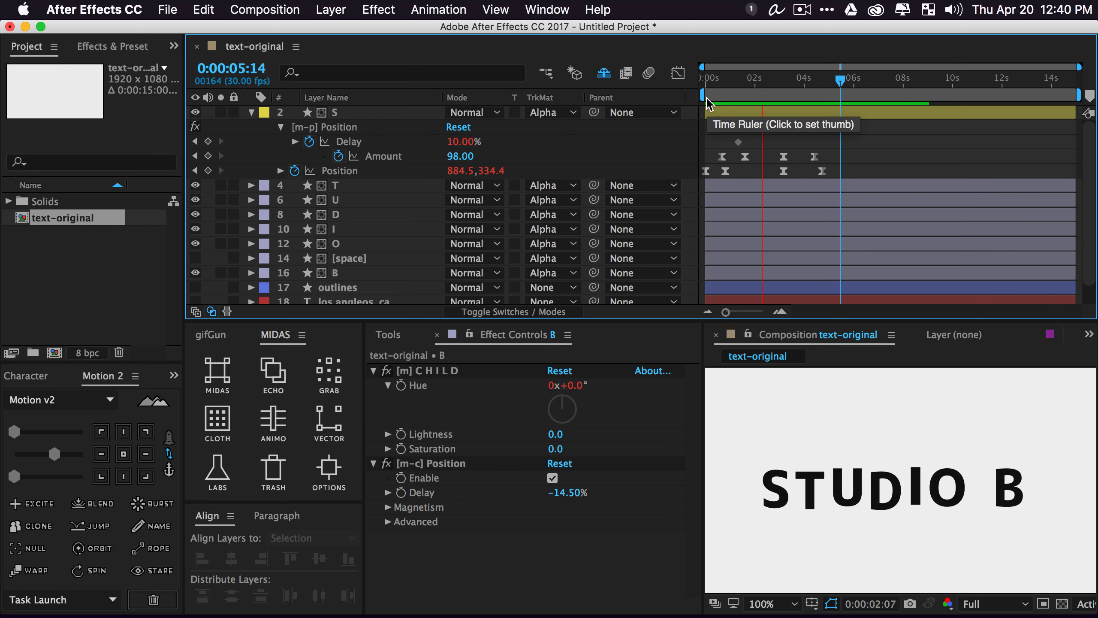
key("space")
key("space")
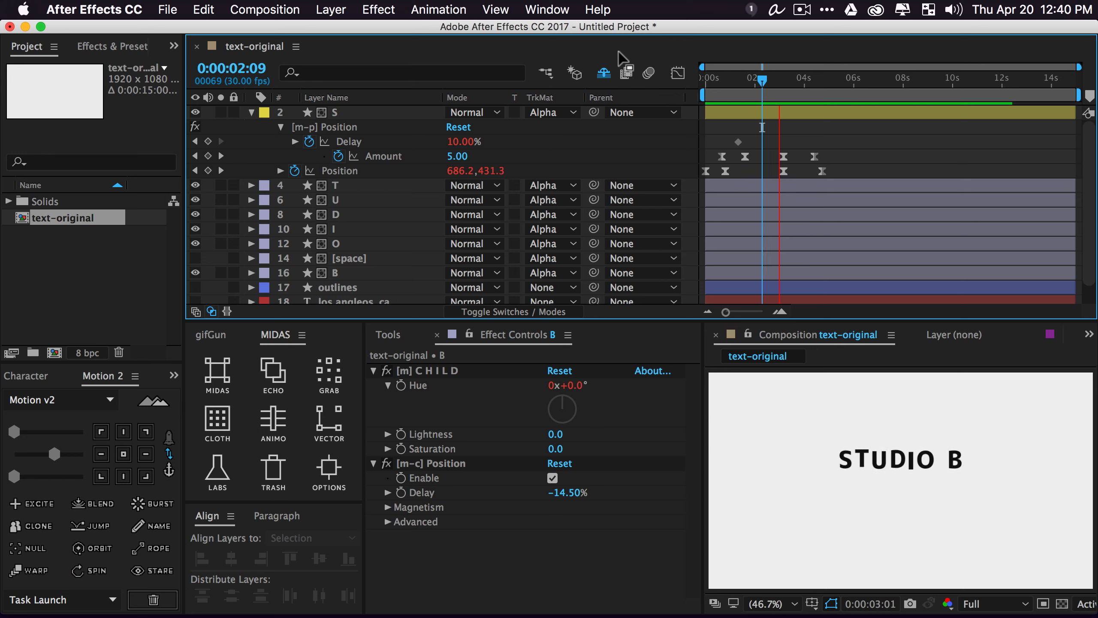
Add a 0.00 Dynamics Amount keyframe to S at 2:10 and preview the opening seconds
key("space")
left_click_drag(756, 84, 764, 84)
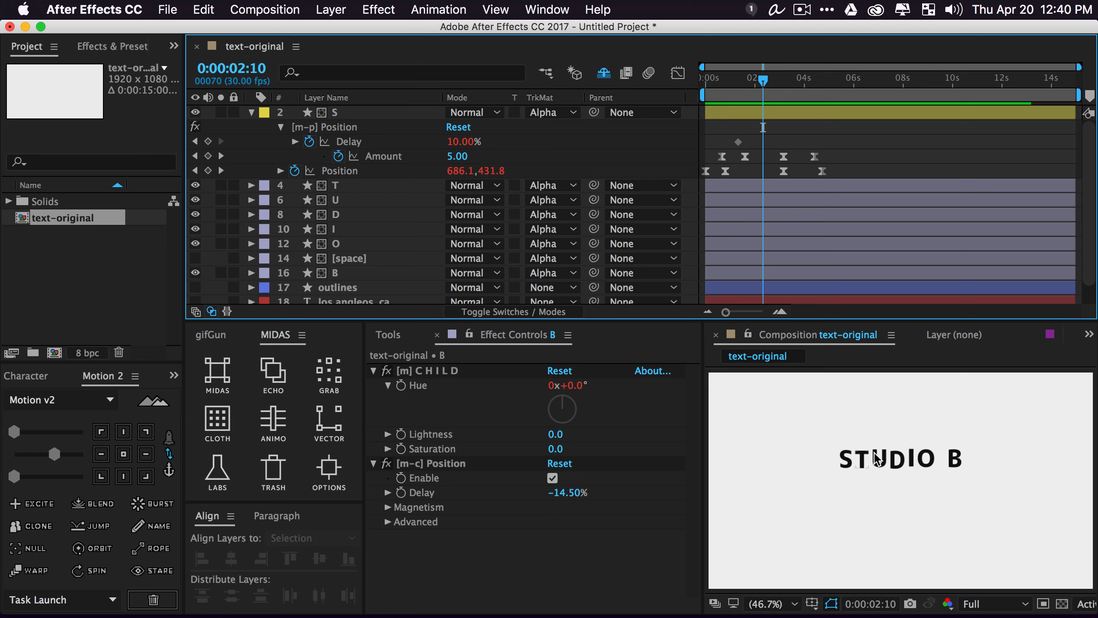
left_click(453, 159)
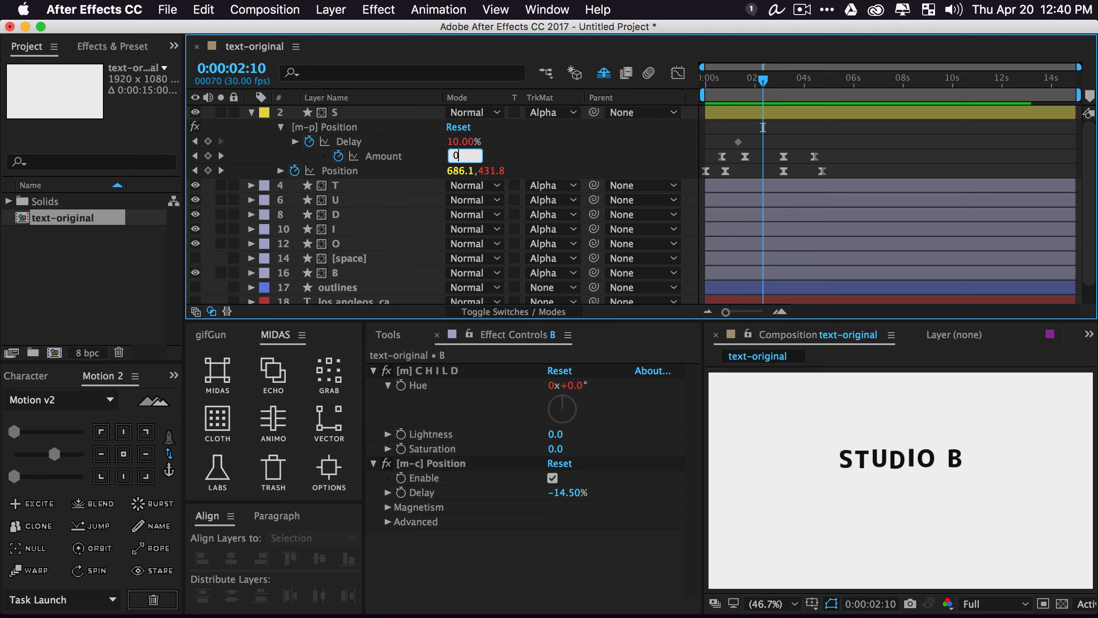
key("Return")
left_click(782, 388)
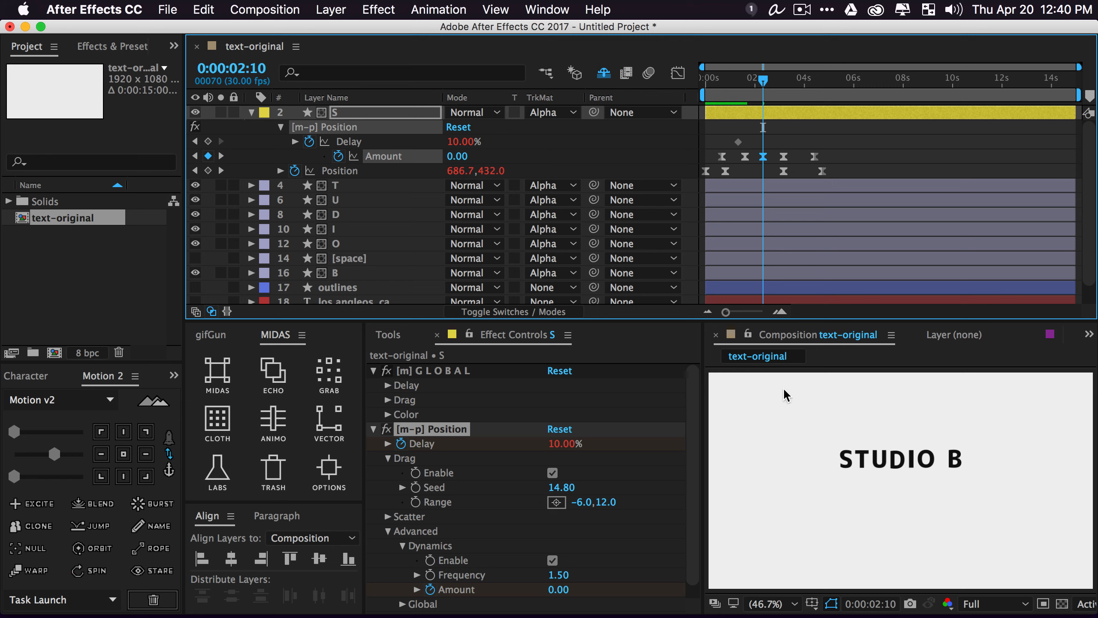
key("space")
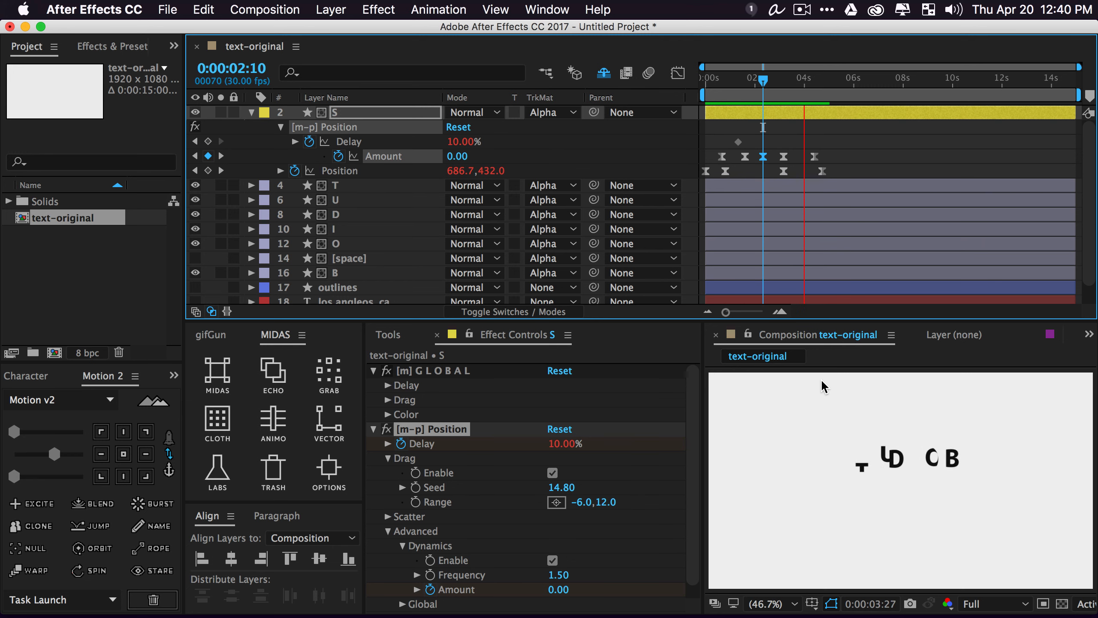
key("space")
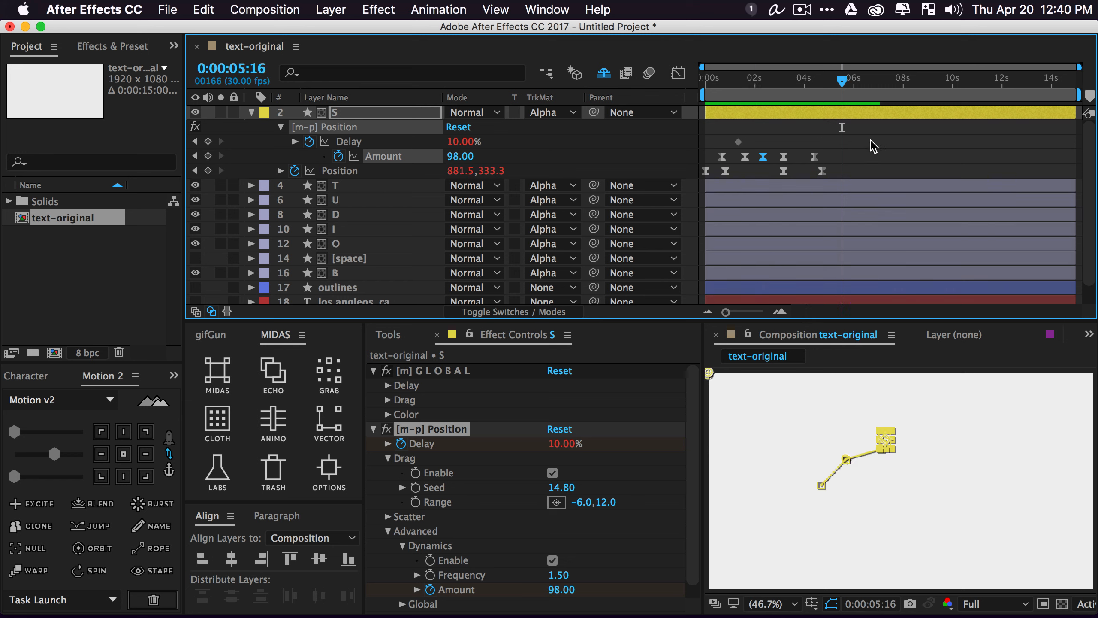
left_click_drag(741, 83, 782, 100)
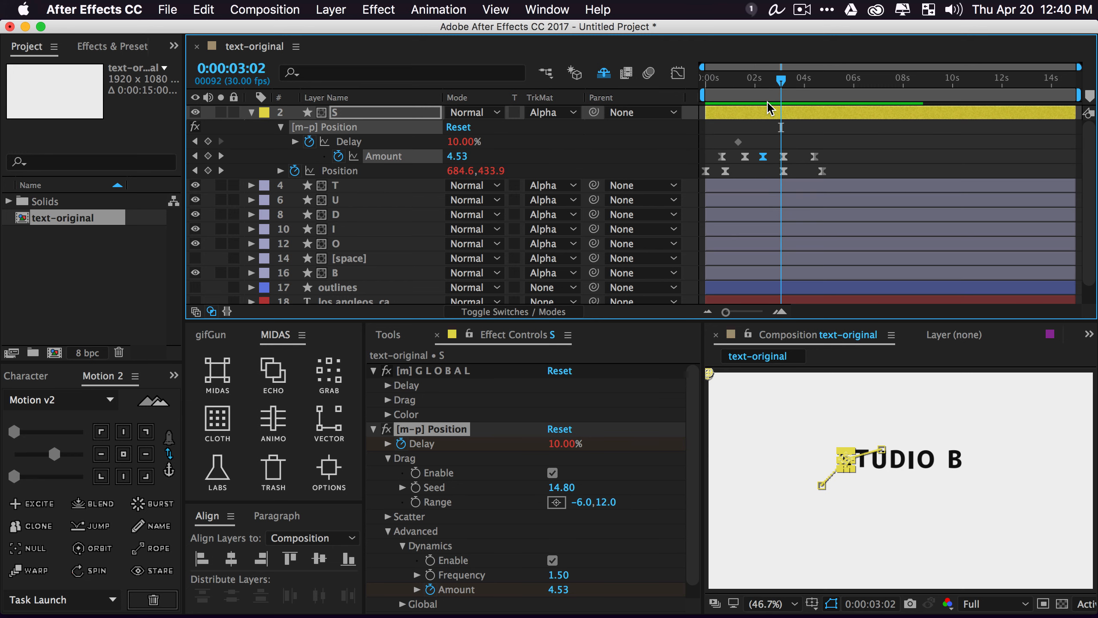
Unhide the shy layers and select all sixteen letter layers
left_click(251, 113)
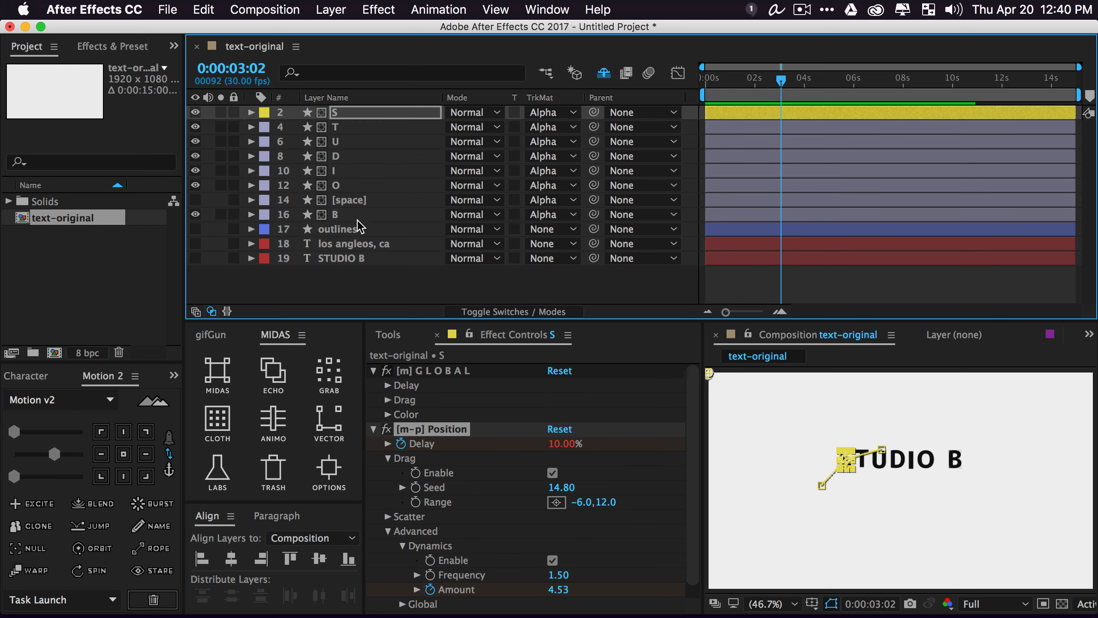
left_click(317, 229)
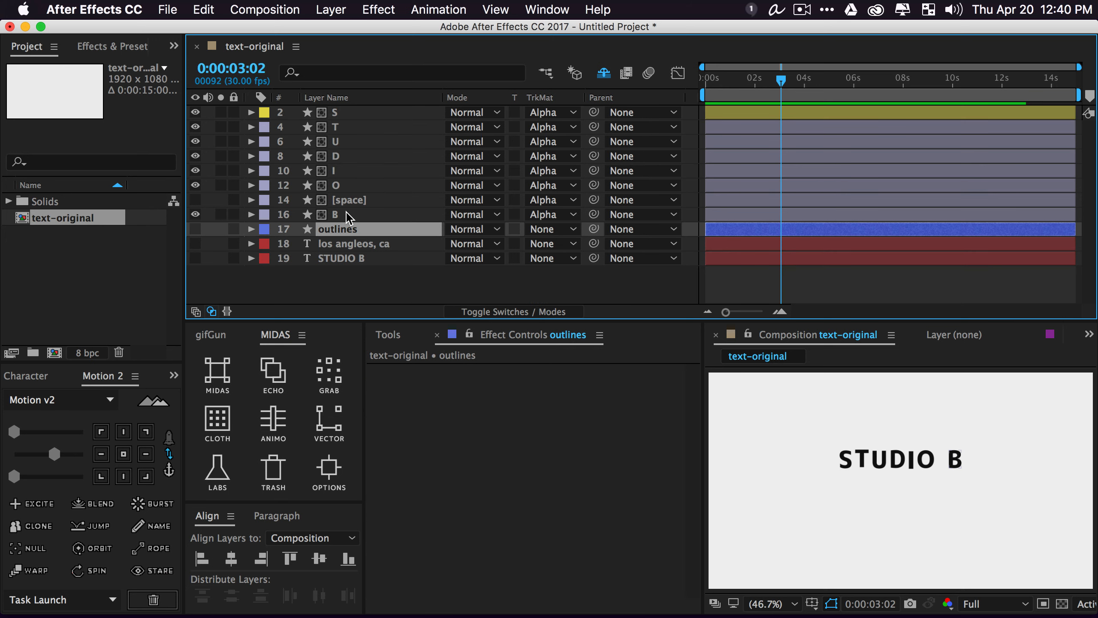
left_click(604, 73)
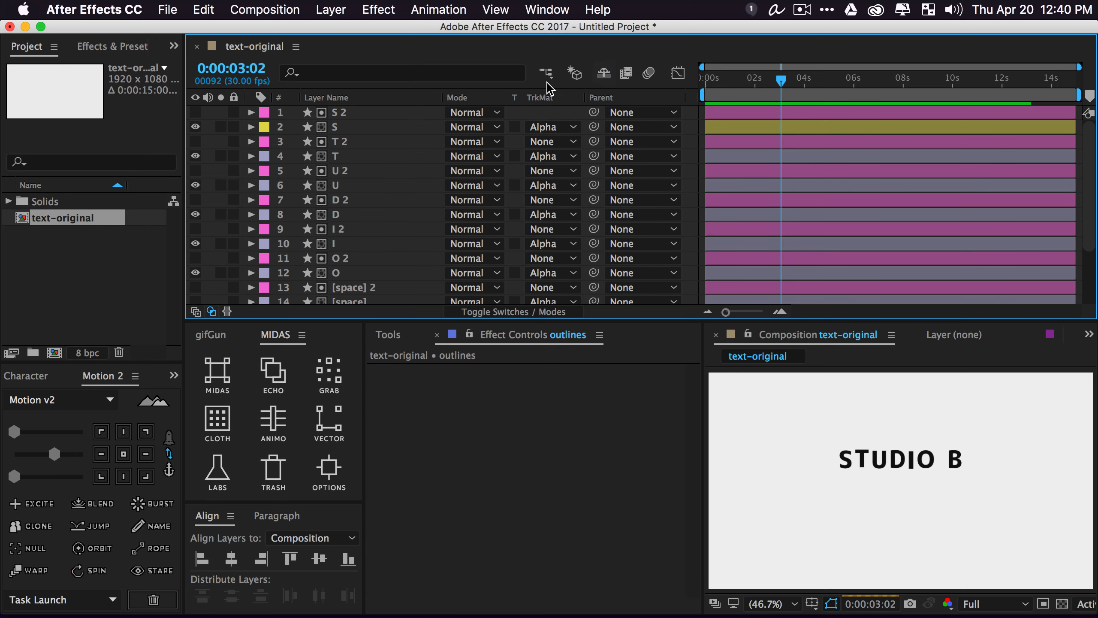
left_click(345, 113)
scroll(361, 203, "down", 5)
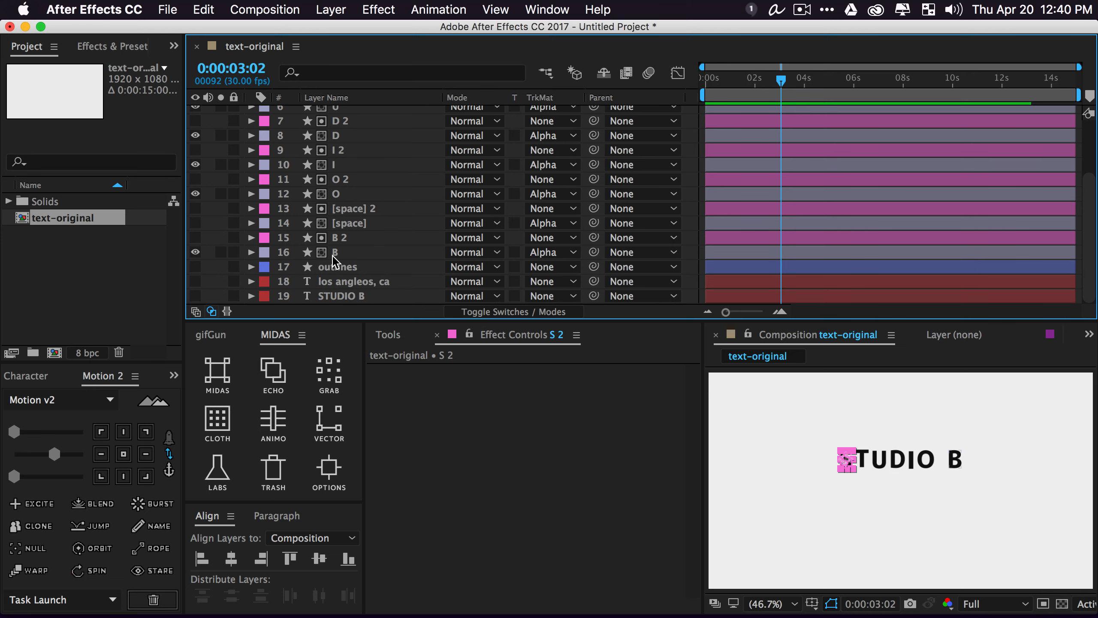
left_click(333, 255, "shift")
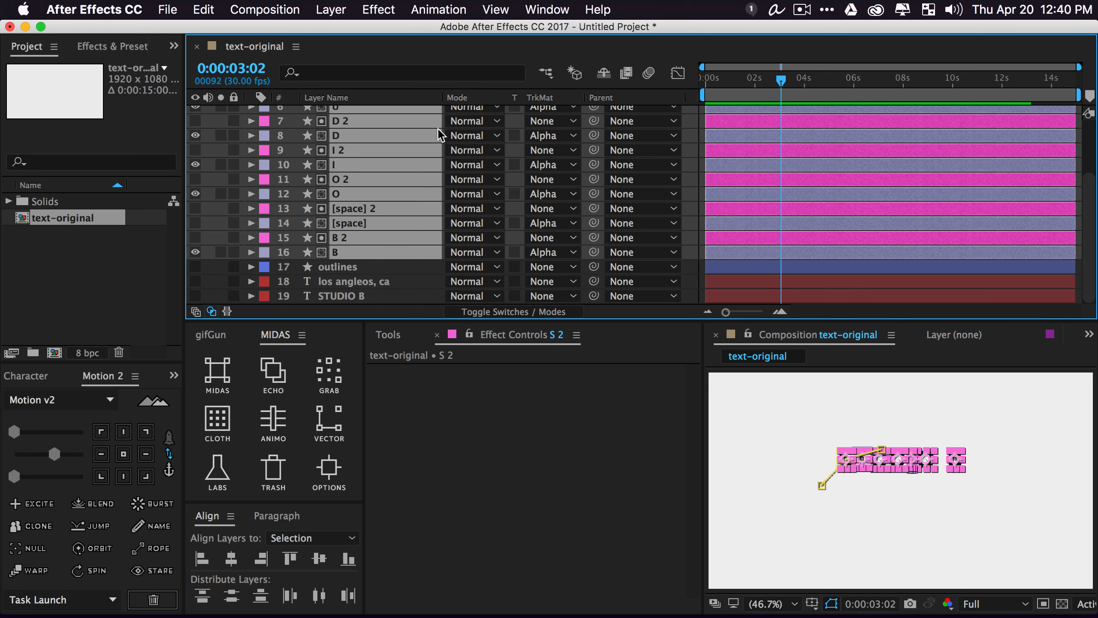
Precompose the letters as 'base animation', then open and preview that composition
key("super+shift+c")
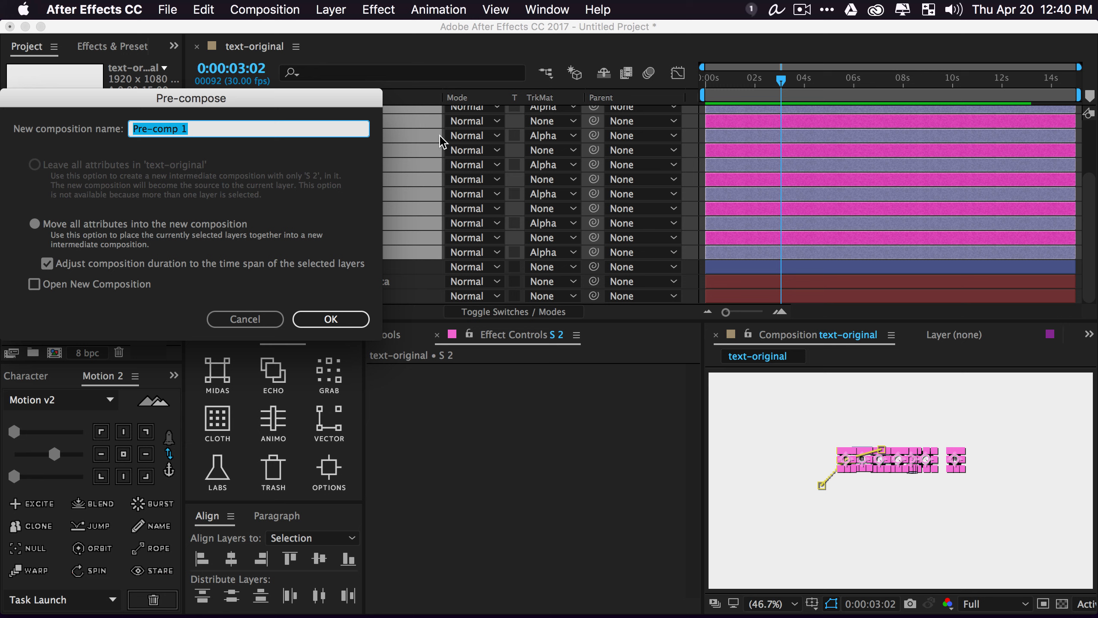
type("base animation")
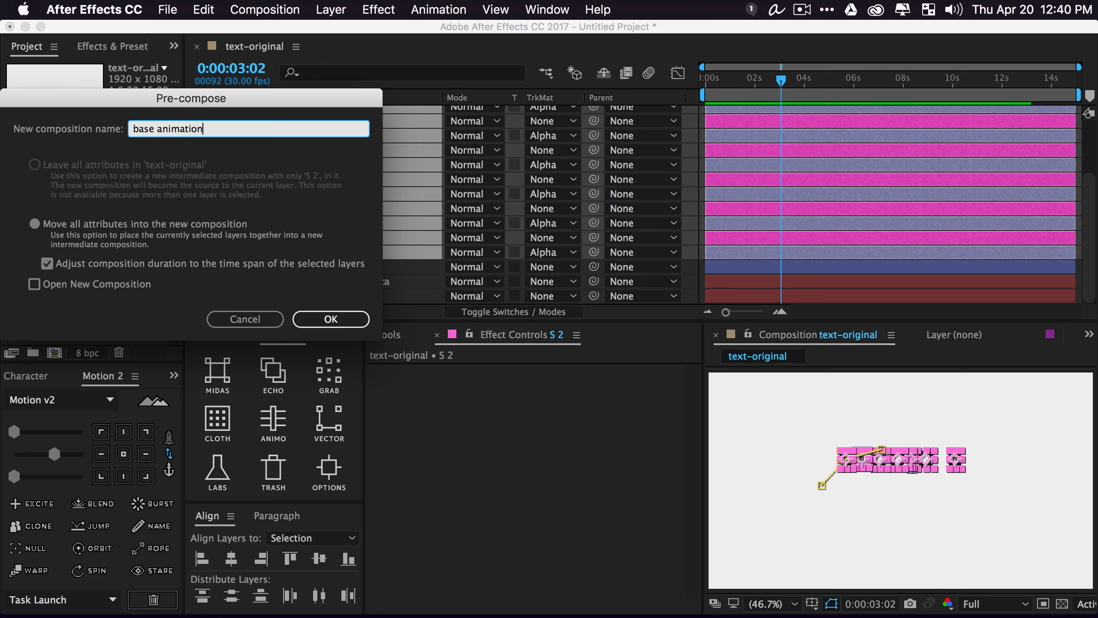
key("Return")
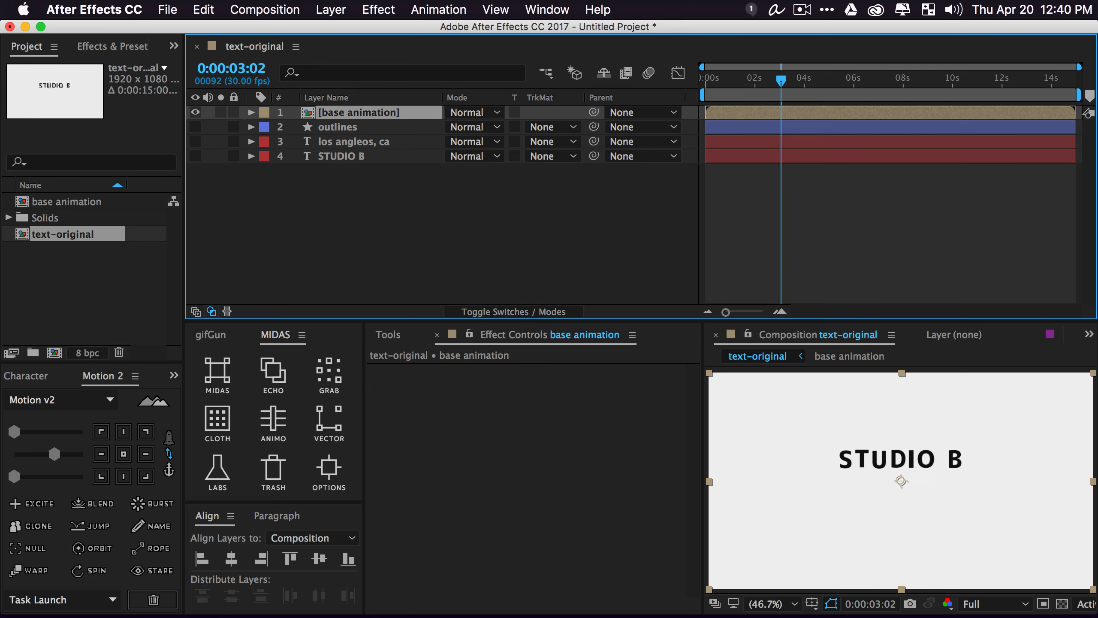
left_click(498, 201)
key("space")
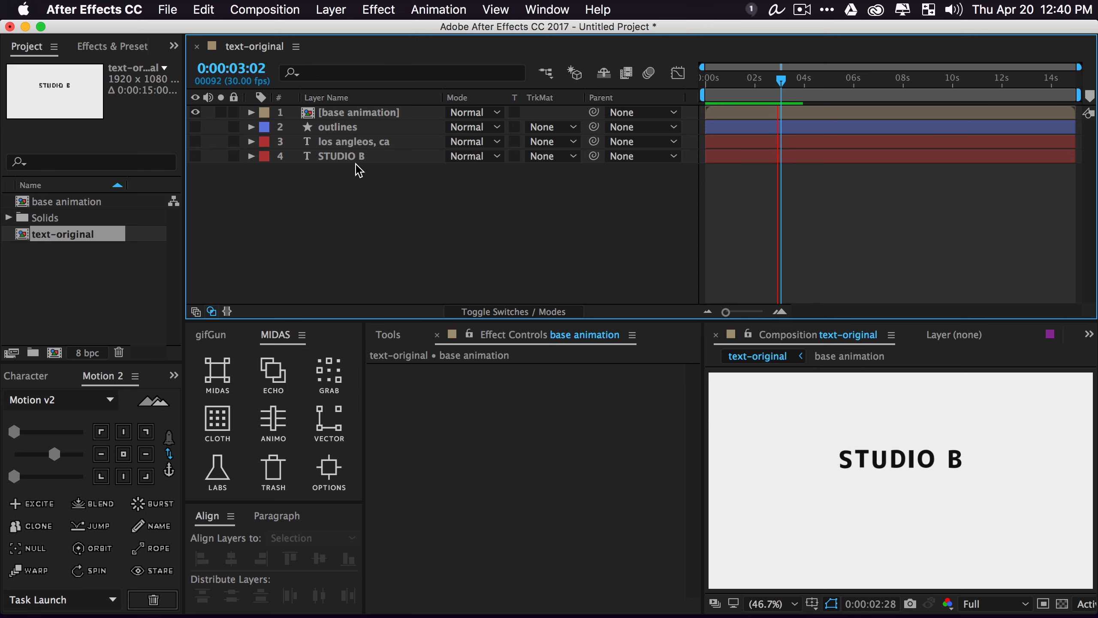
left_click(354, 113)
double_click(353, 114)
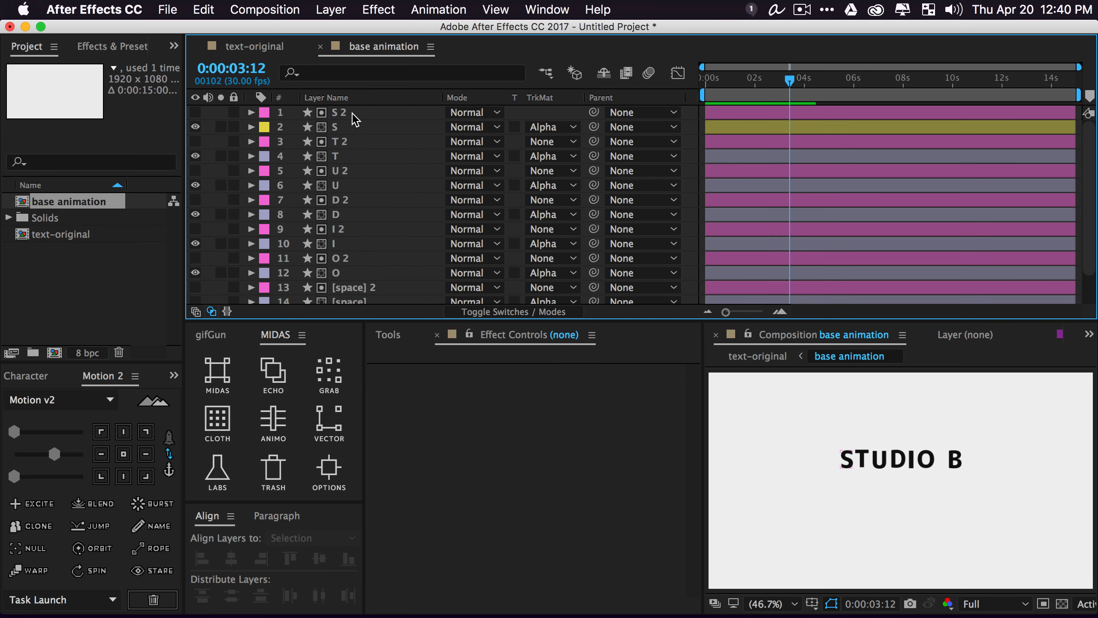
key("space")
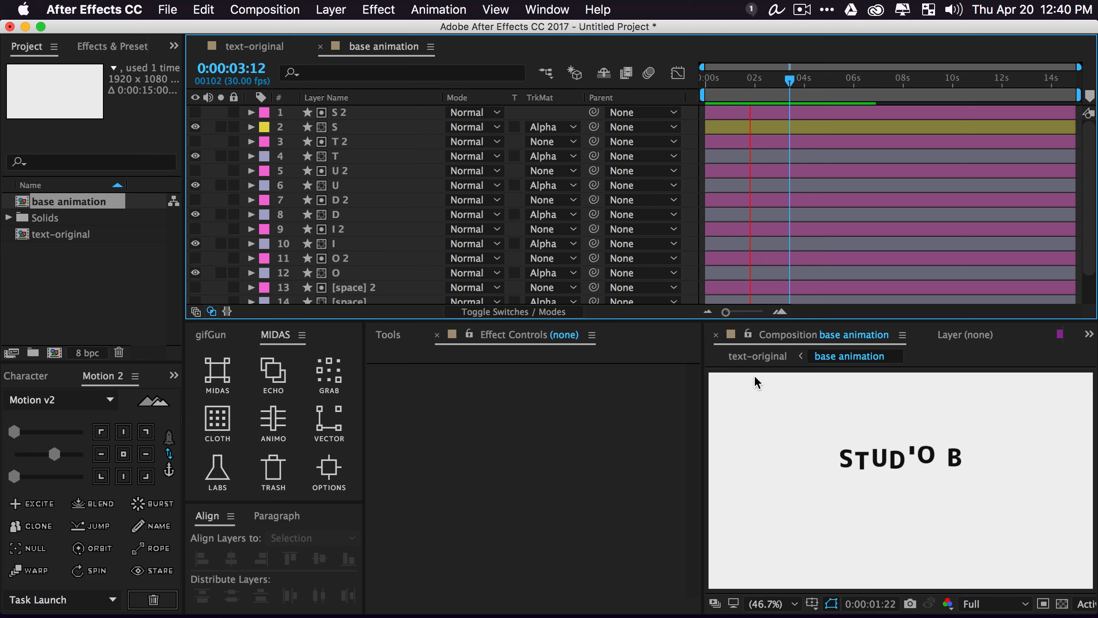
Back in text-original, show the outlines rectangle and apply MIDAS Trim Paths to it
left_click(740, 357)
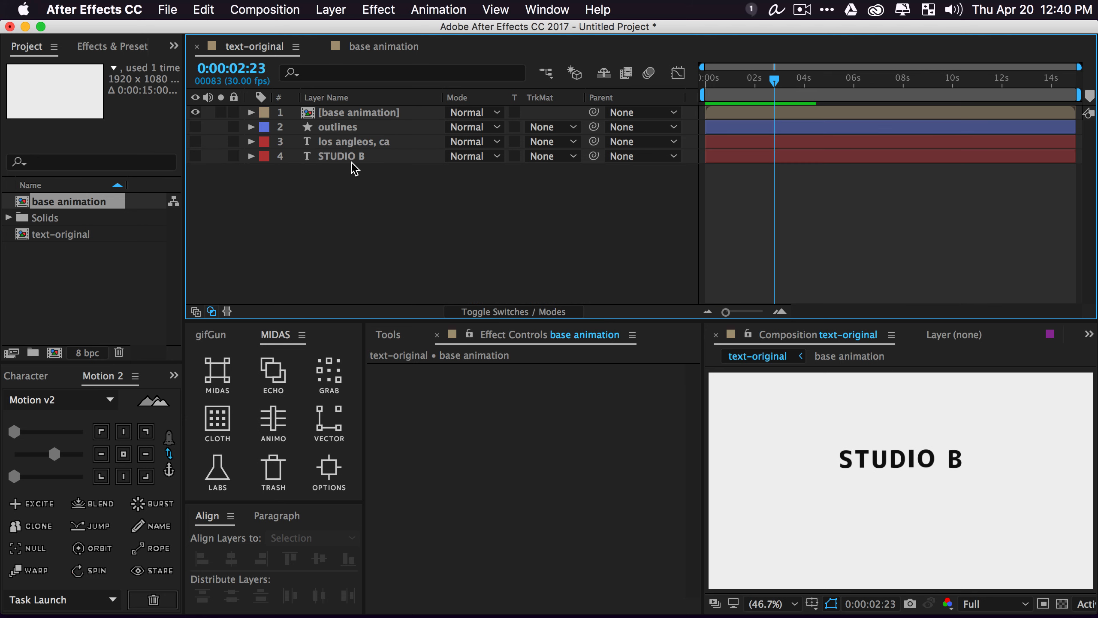
key("space")
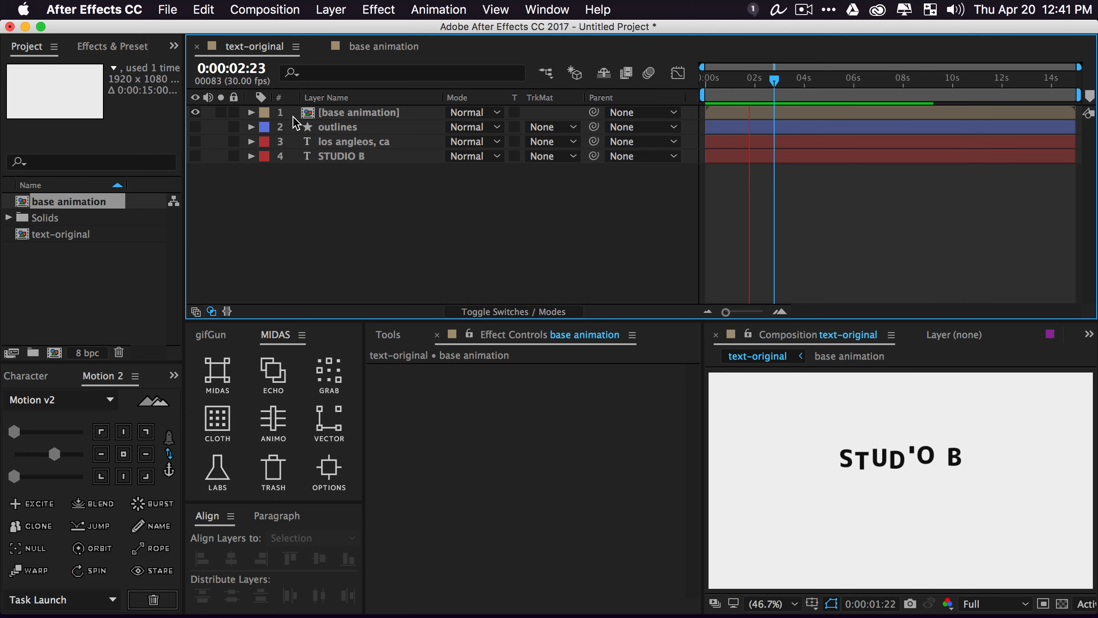
key("space")
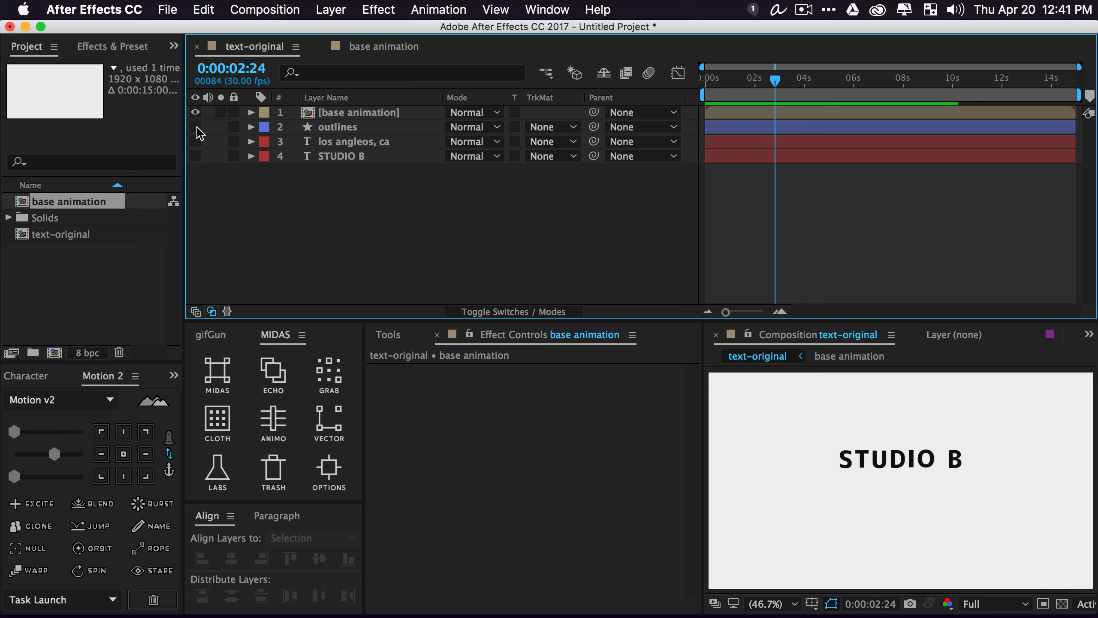
left_click(195, 127)
left_click(339, 127)
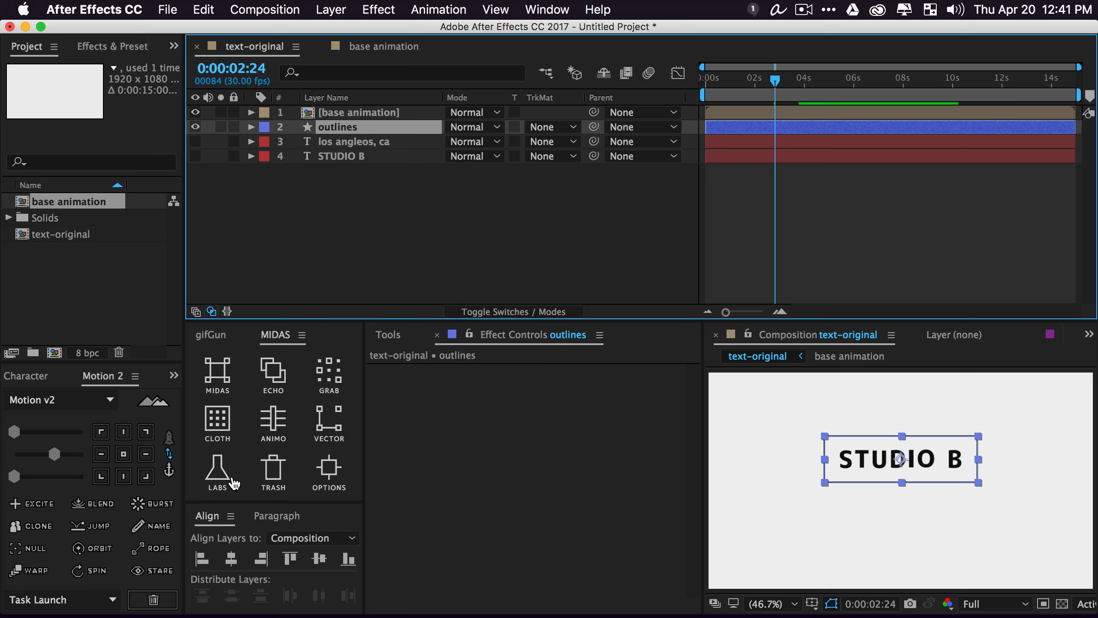
left_click(220, 475)
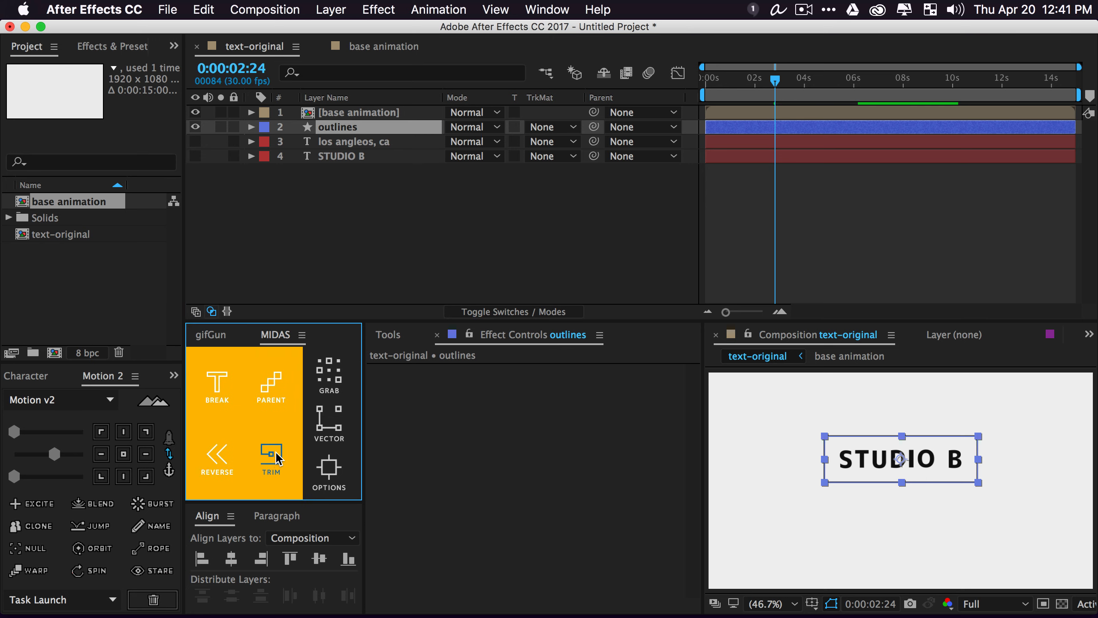
left_click(276, 455)
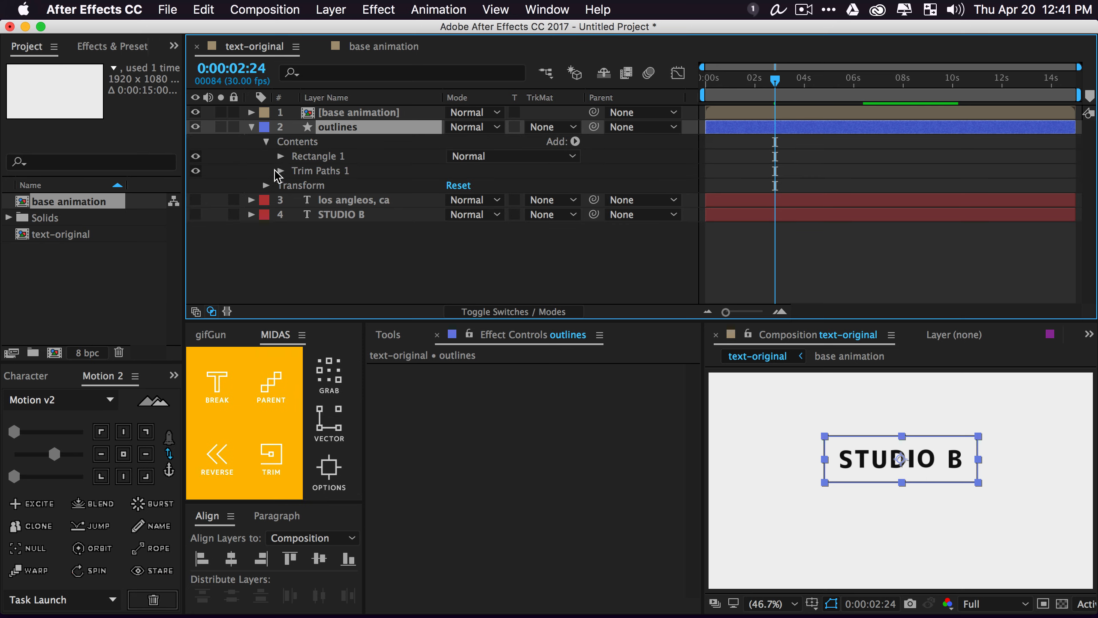
Add starting keyframes for the trim Start, End and Offset
left_click(280, 171)
left_click_drag(310, 186, 310, 215)
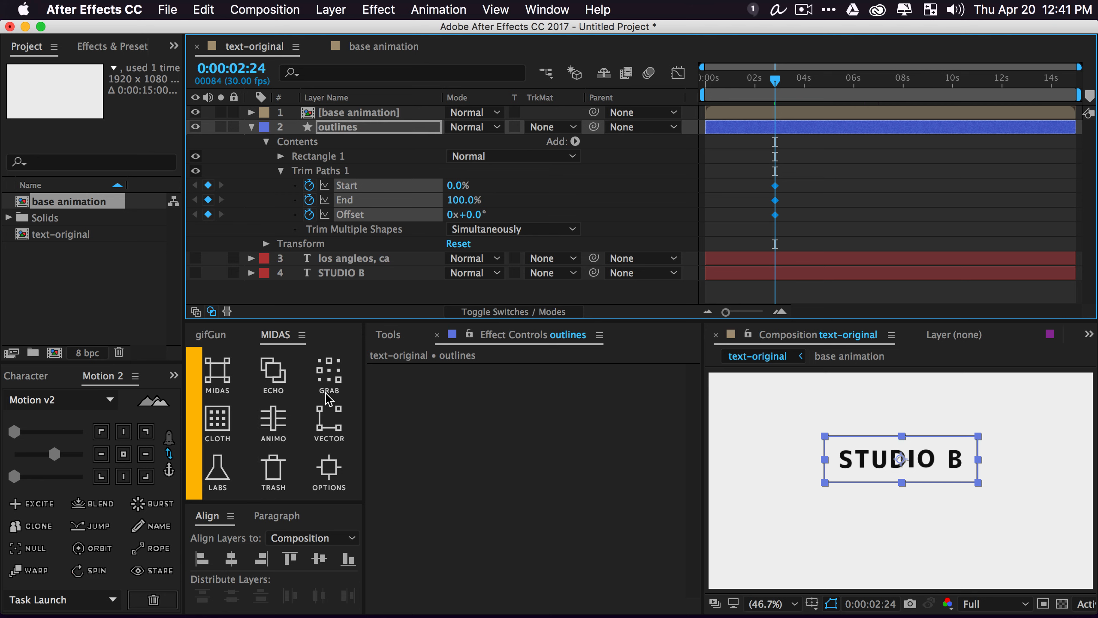
left_click(318, 293)
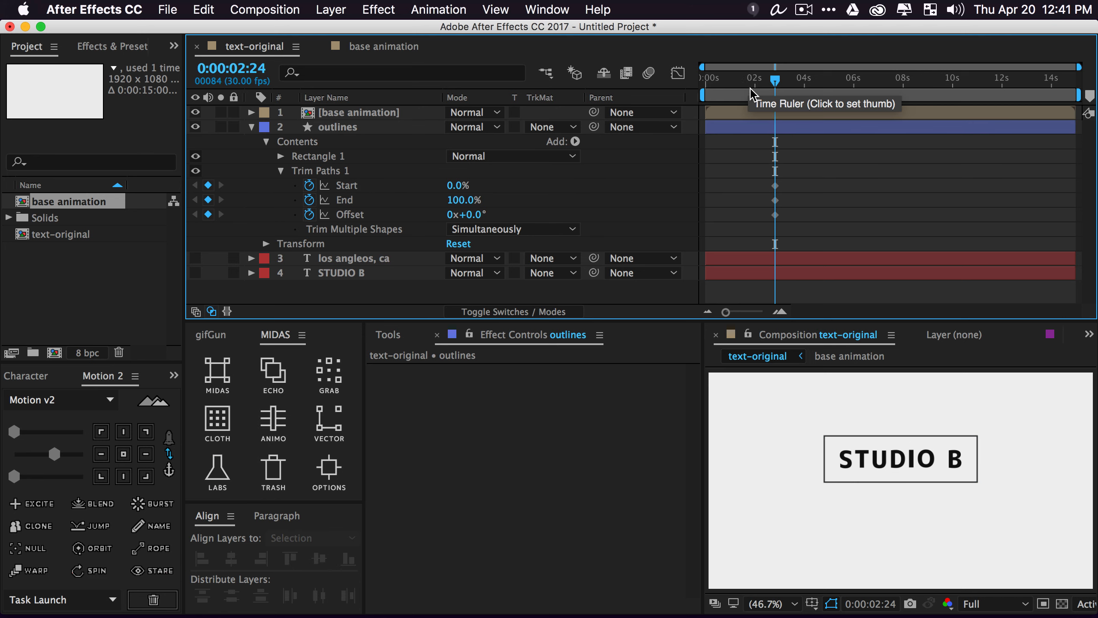
left_click_drag(751, 91, 740, 89)
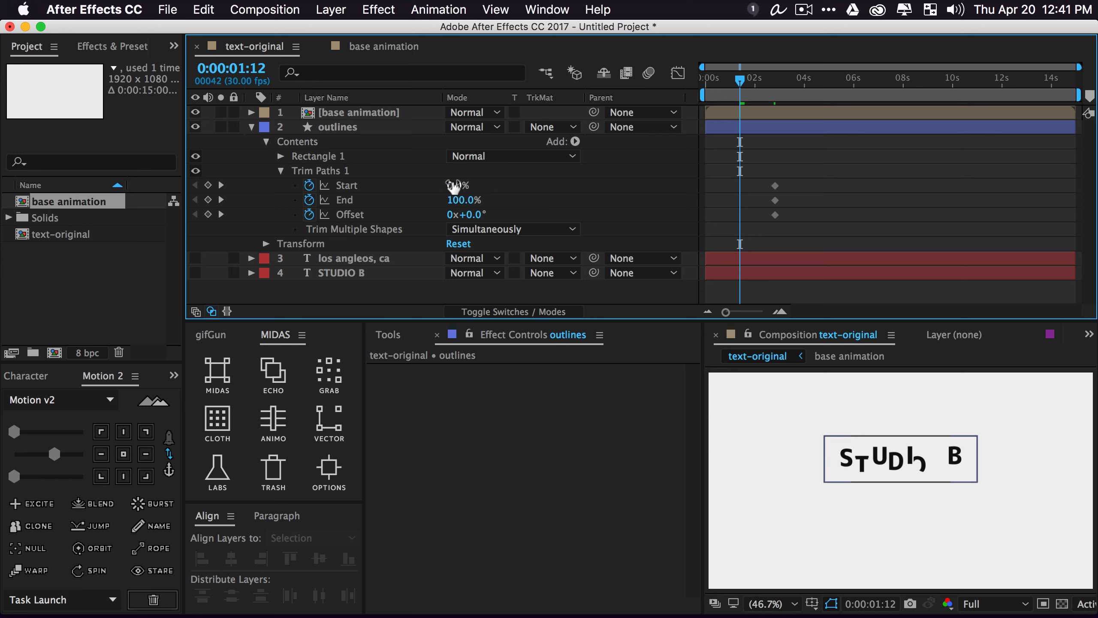
At 1:12 set trim Start 7%, End 7% and Offset -200°, then preview the draw-on
left_click_drag(454, 186, 462, 185)
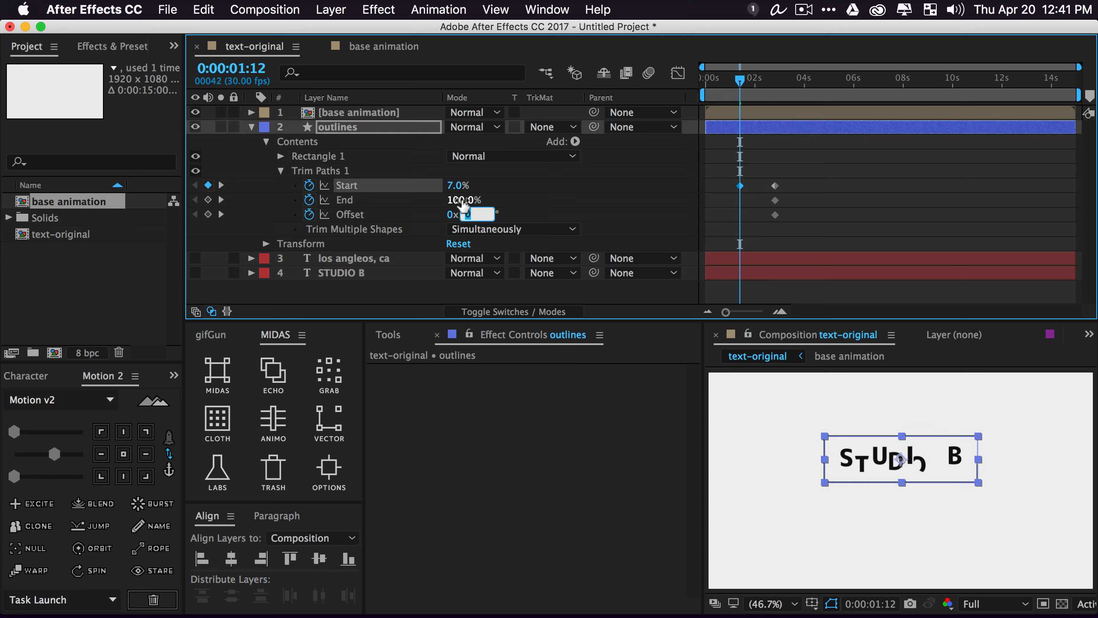
left_click(463, 200)
type("7")
key("Return")
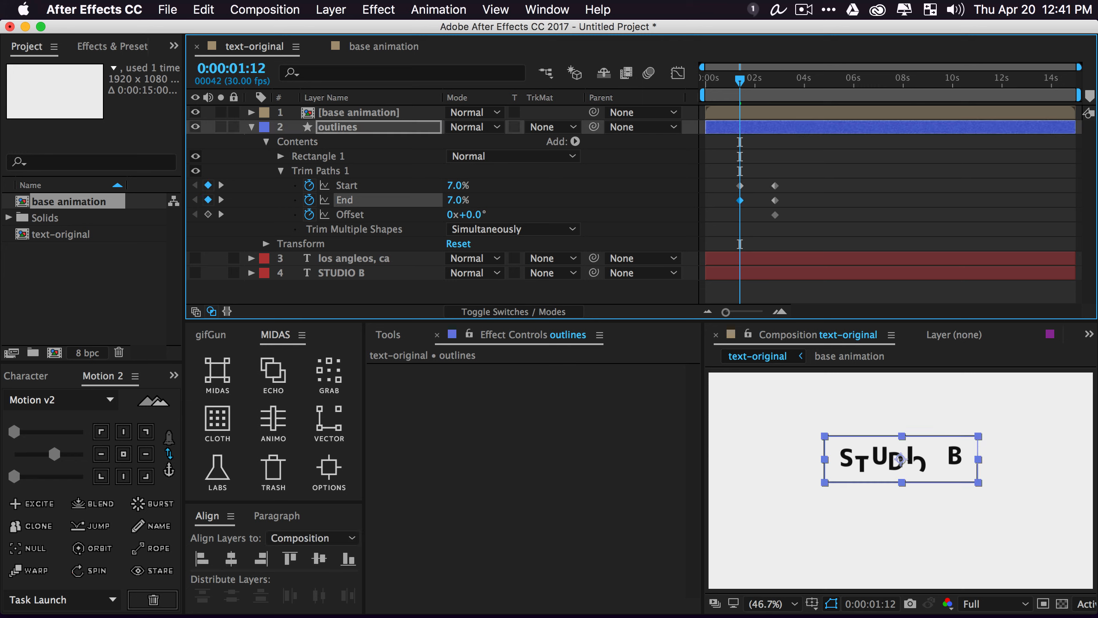
left_click(475, 215)
type("-200")
key("Return")
key("space")
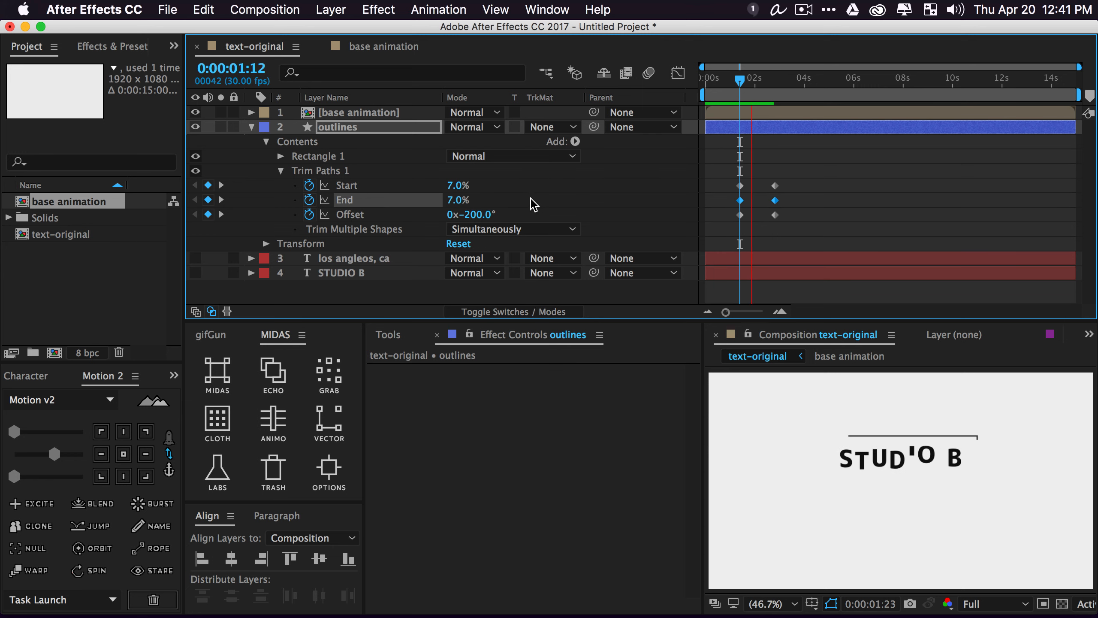
key("space")
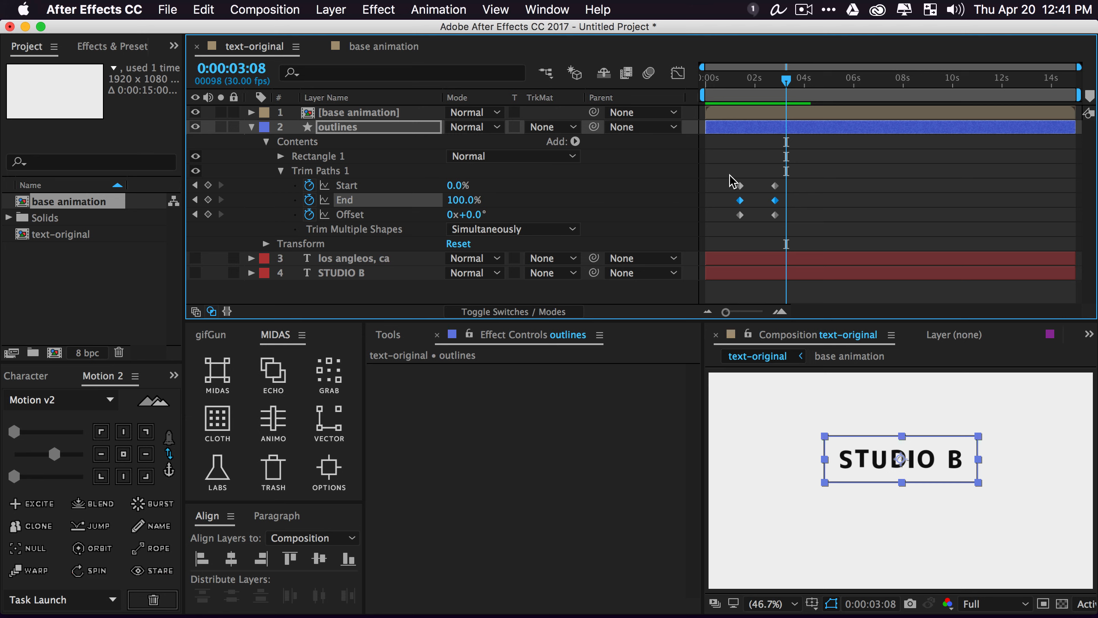
Select all six trim keyframes for retiming, then select the 'los angleos, ca' layer
left_click_drag(730, 174, 797, 192)
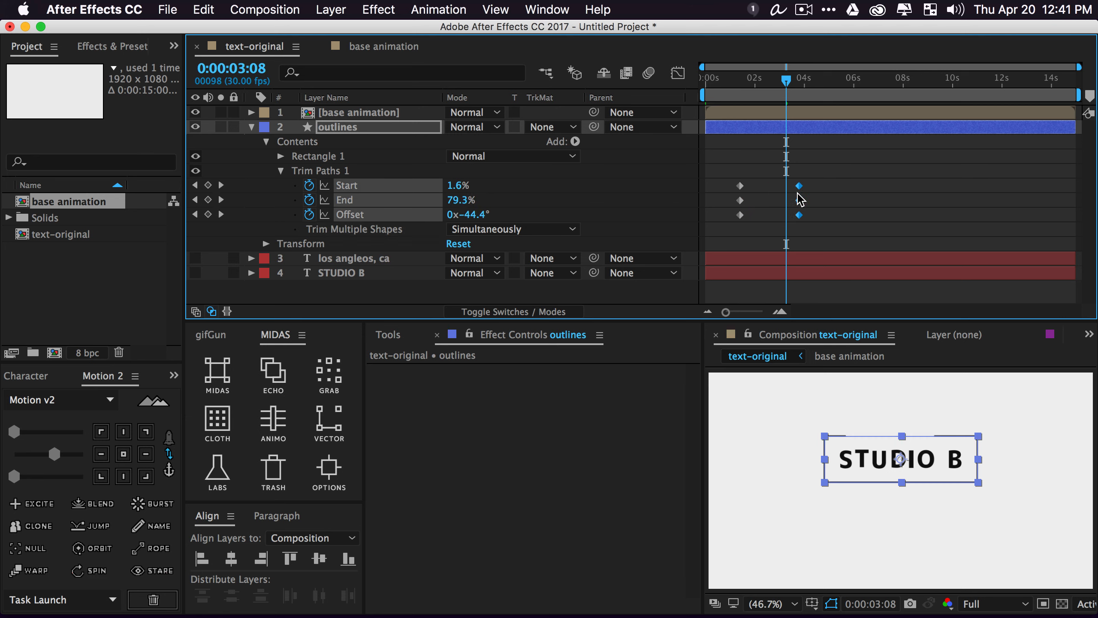
left_click(330, 296)
left_click(339, 133)
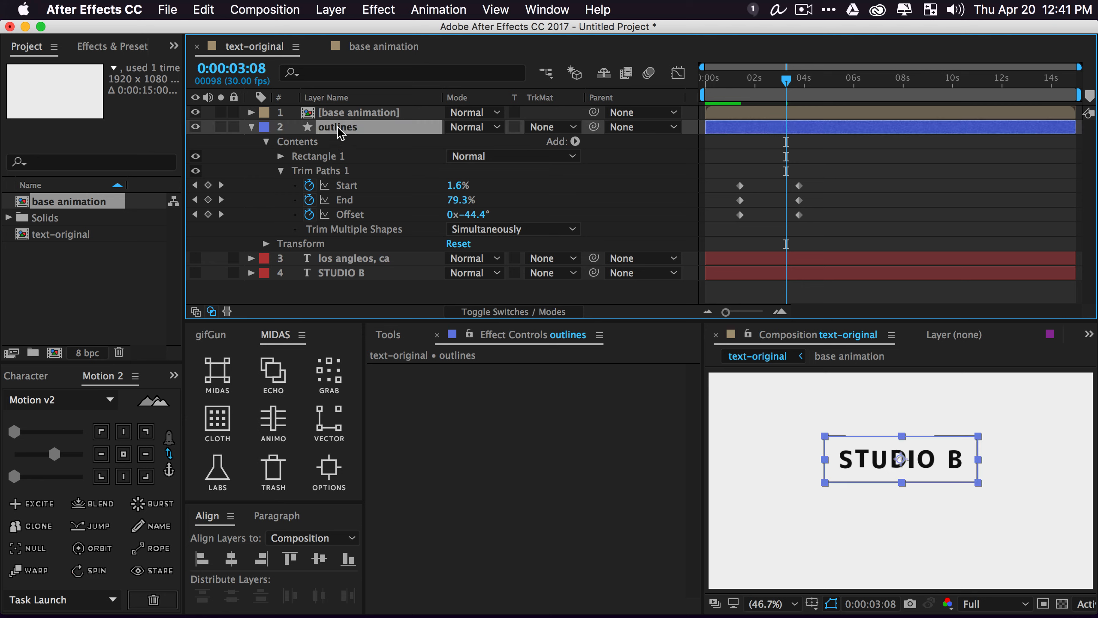
left_click(332, 303)
left_click(372, 259)
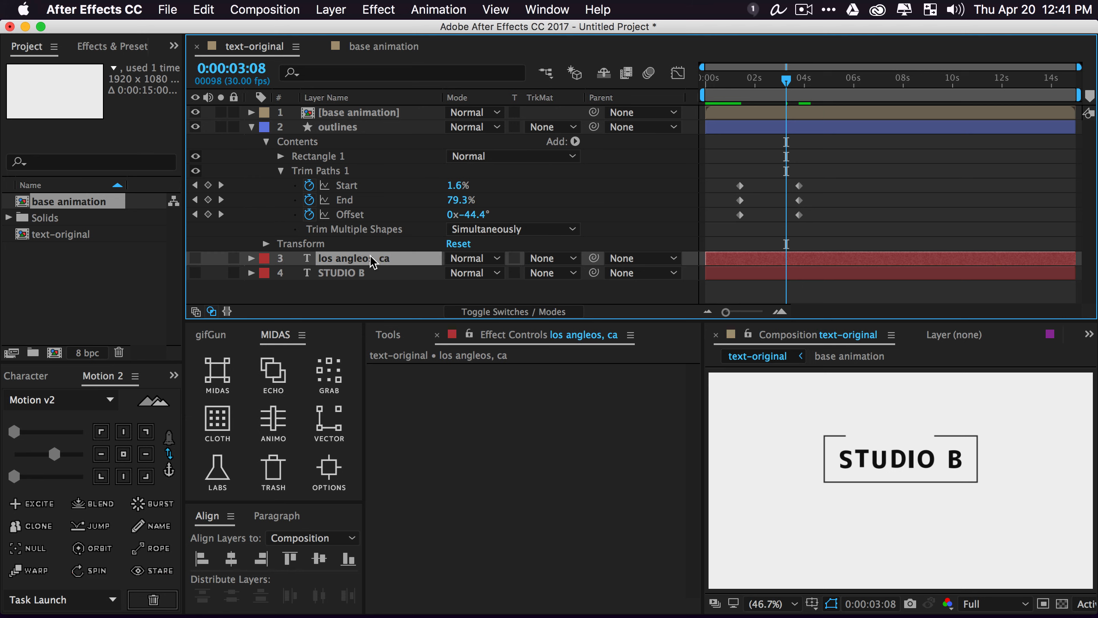
Move the base animation layer below the outlines layer
right_click(341, 292)
mouse_move(510, 303)
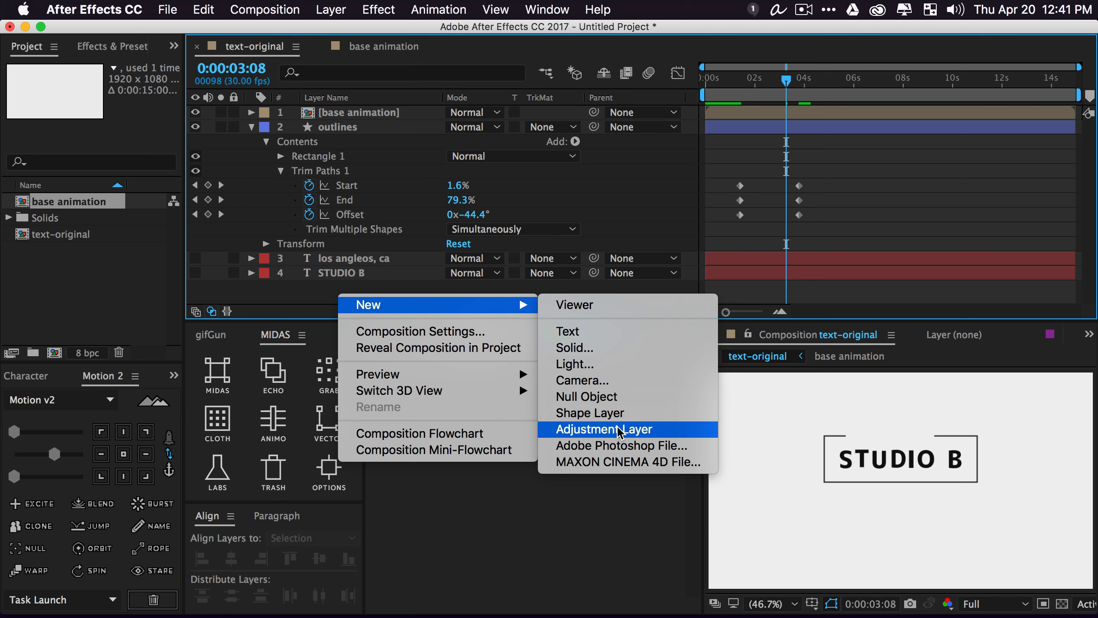
left_click(260, 277)
left_click_drag(366, 113, 375, 204)
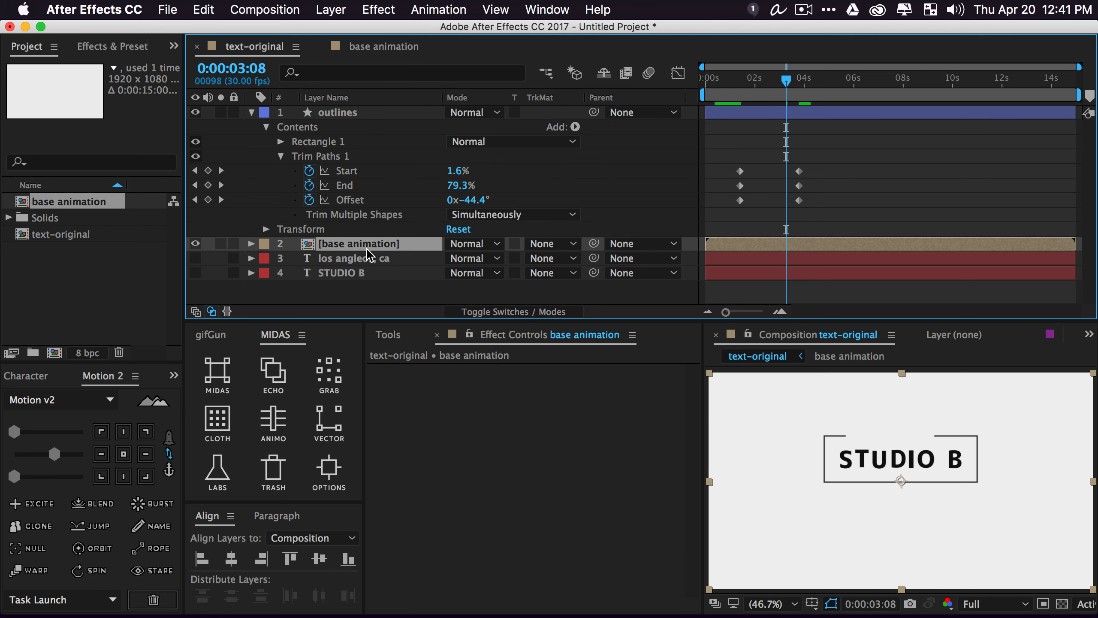
Create a new adjustment layer just below outlines and name it 'effects'
left_click(378, 301)
right_click(358, 293)
mouse_move(470, 305)
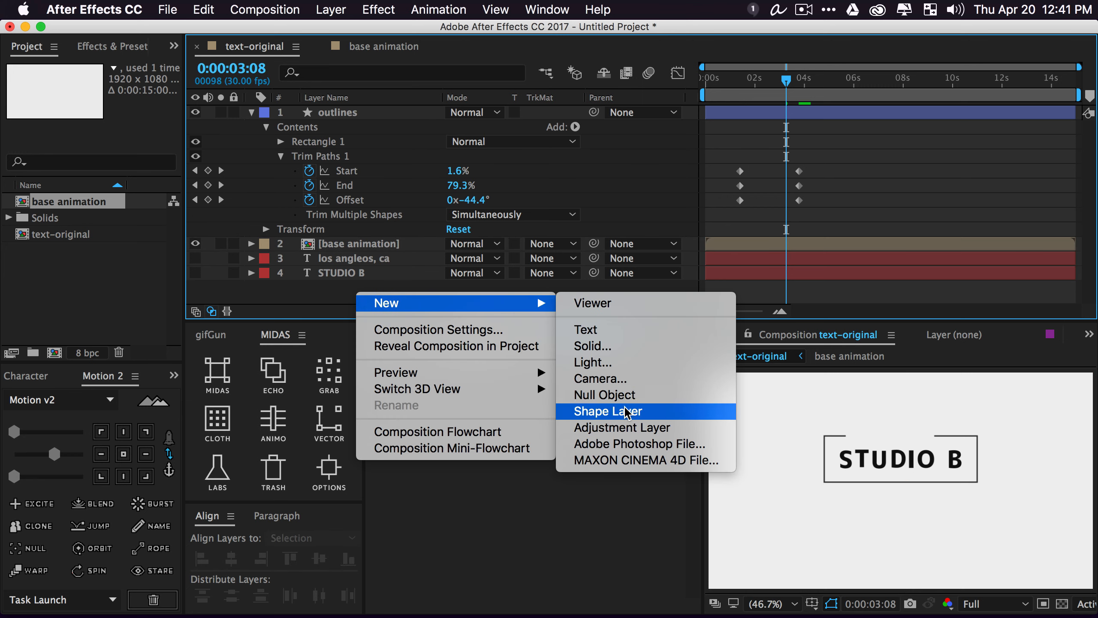
left_click(623, 427)
left_click_drag(353, 113, 354, 249)
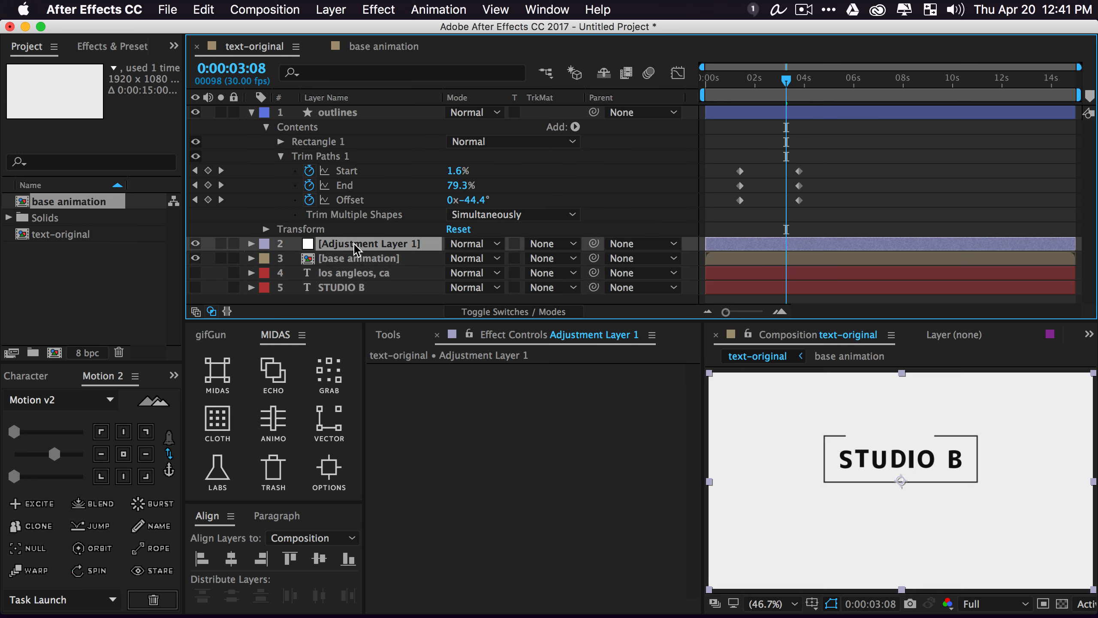
key("Return")
type("effects")
key("Return")
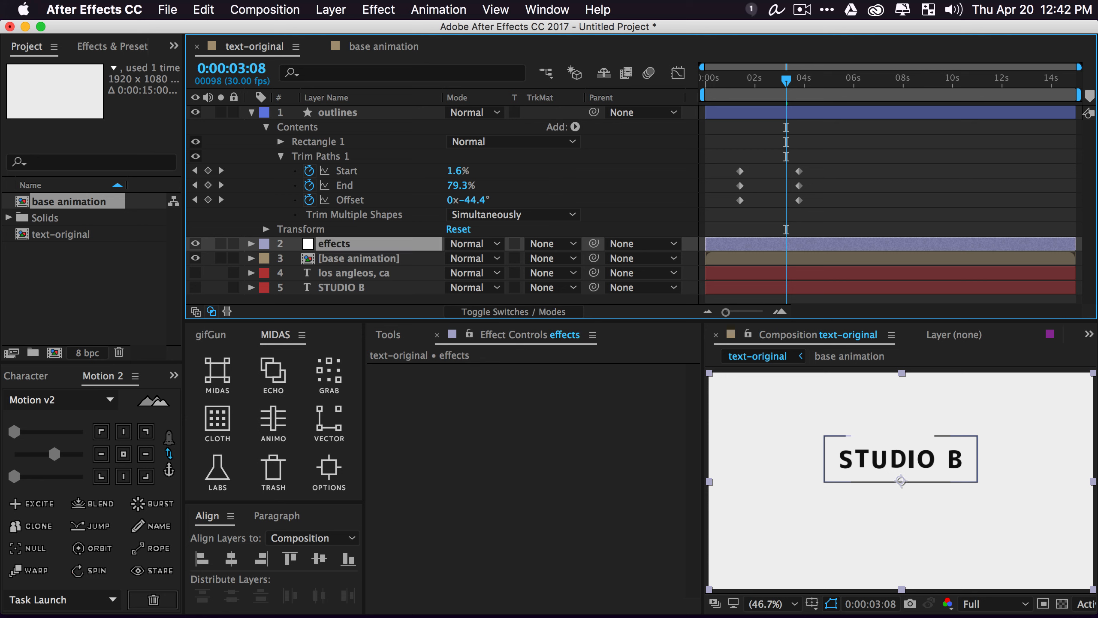
Search the Effects & Presets panel for 'optics' and apply Optics Compensation to effects
left_click(100, 46)
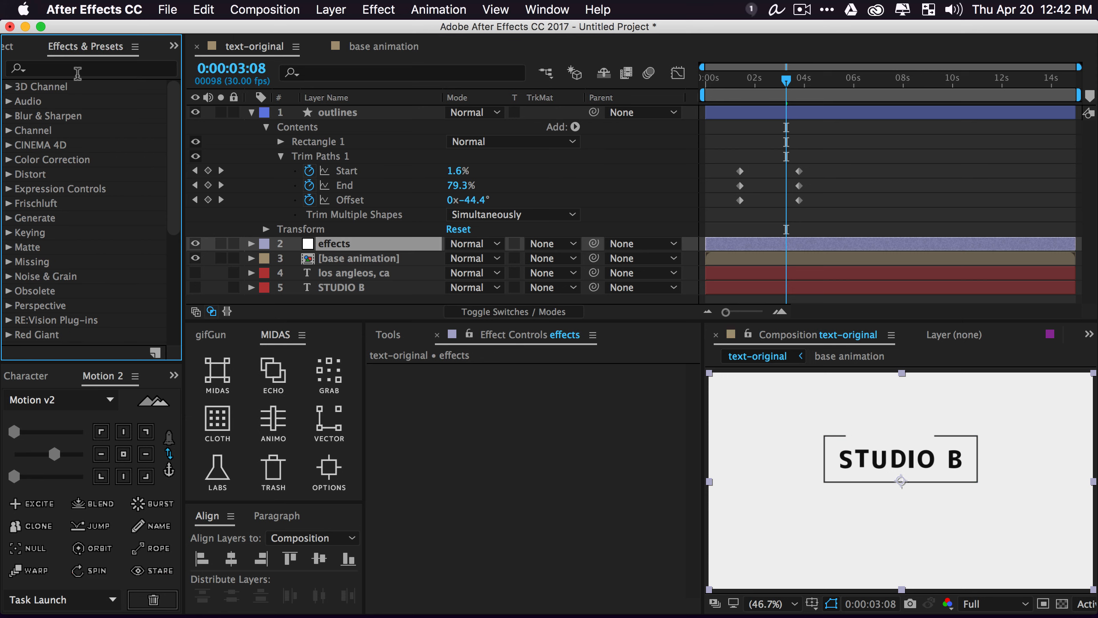
left_click(64, 73)
type("opt")
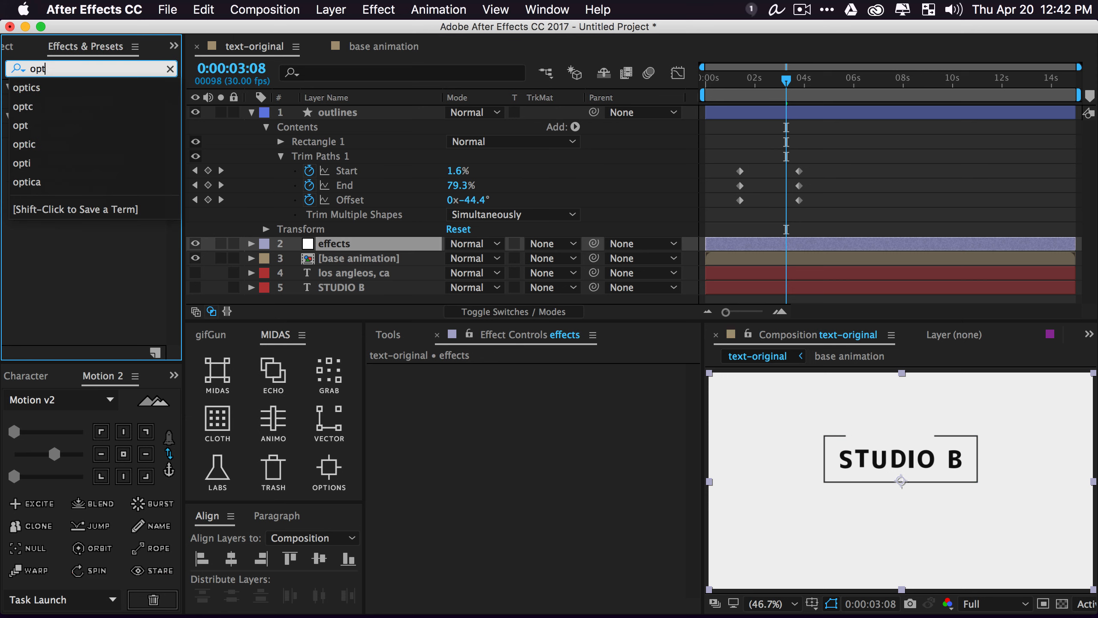
type("ics")
key("Return")
left_click_drag(87, 102, 363, 244)
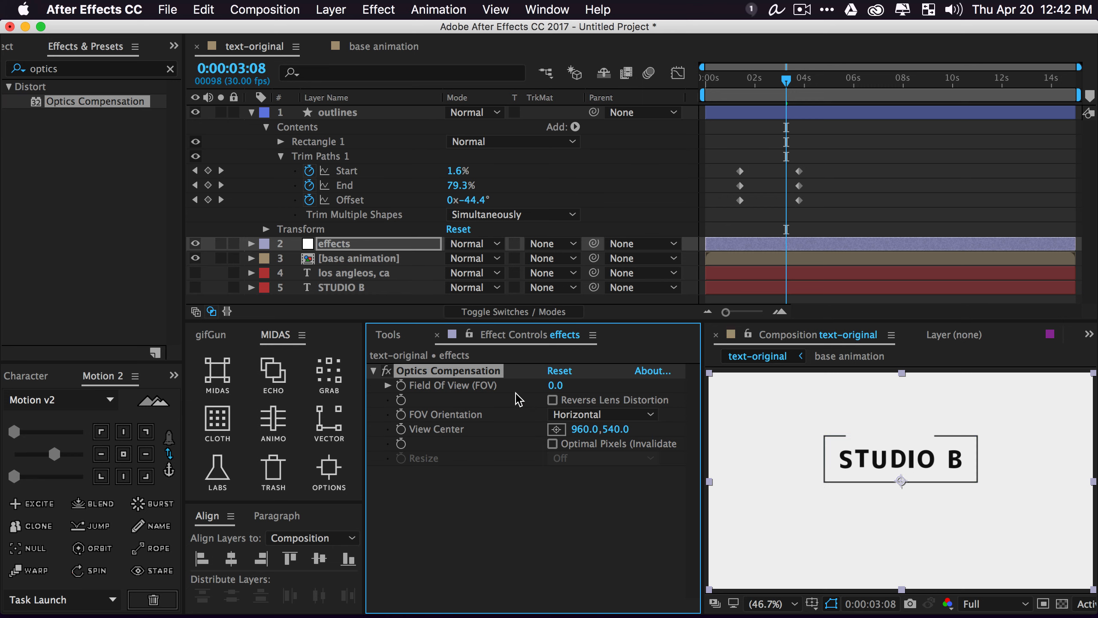
Enable Reverse Lens Distortion and set Field of View to 171.7
left_click(552, 400)
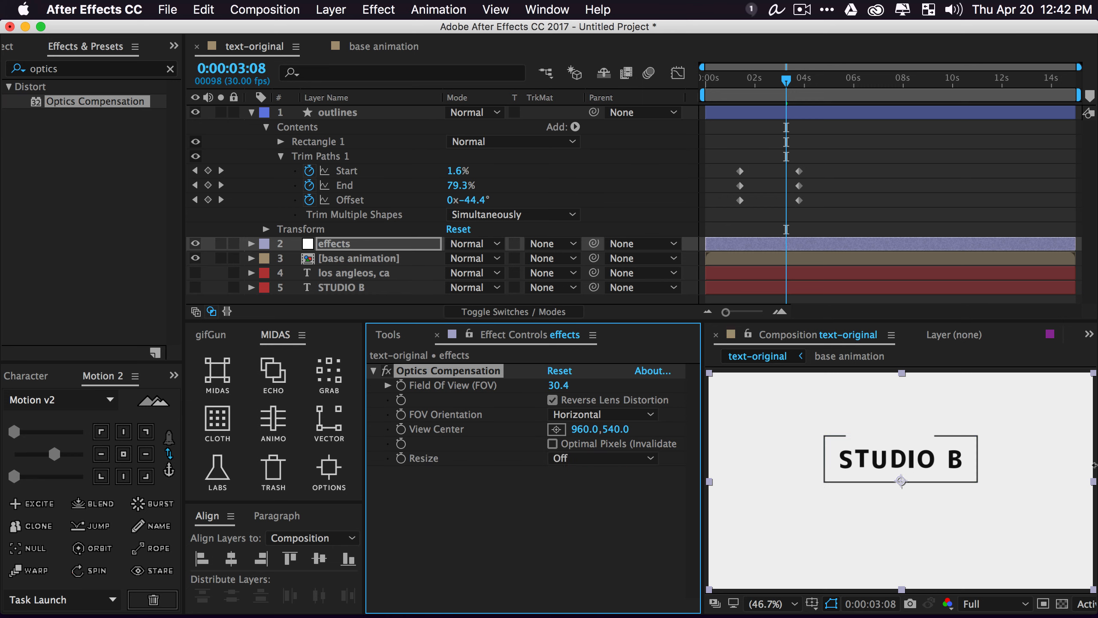
left_click_drag(558, 385, 947, 449)
left_click_drag(558, 385, 719, 422)
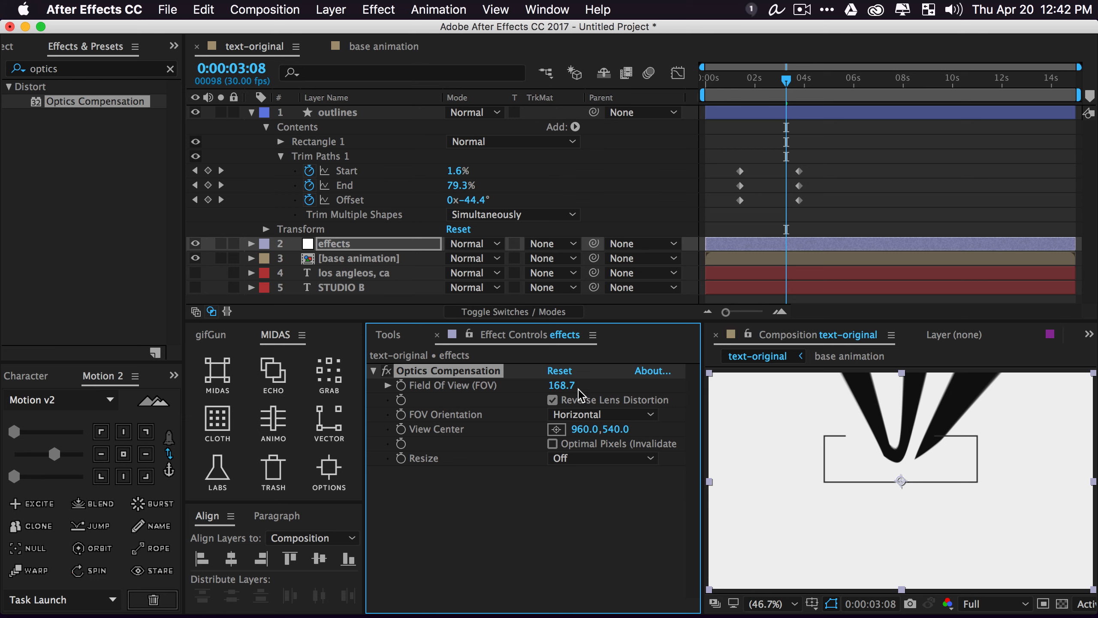
left_click_drag(581, 385, 529, 388)
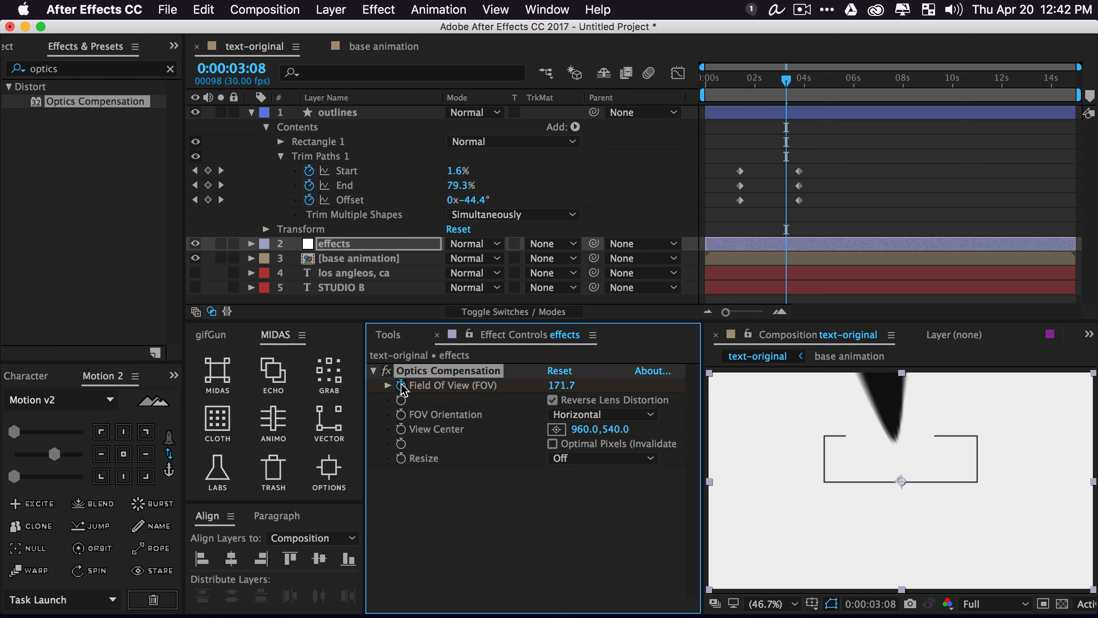
Keyframe Field of View at 0.0 at 0:00:01:23
key("u")
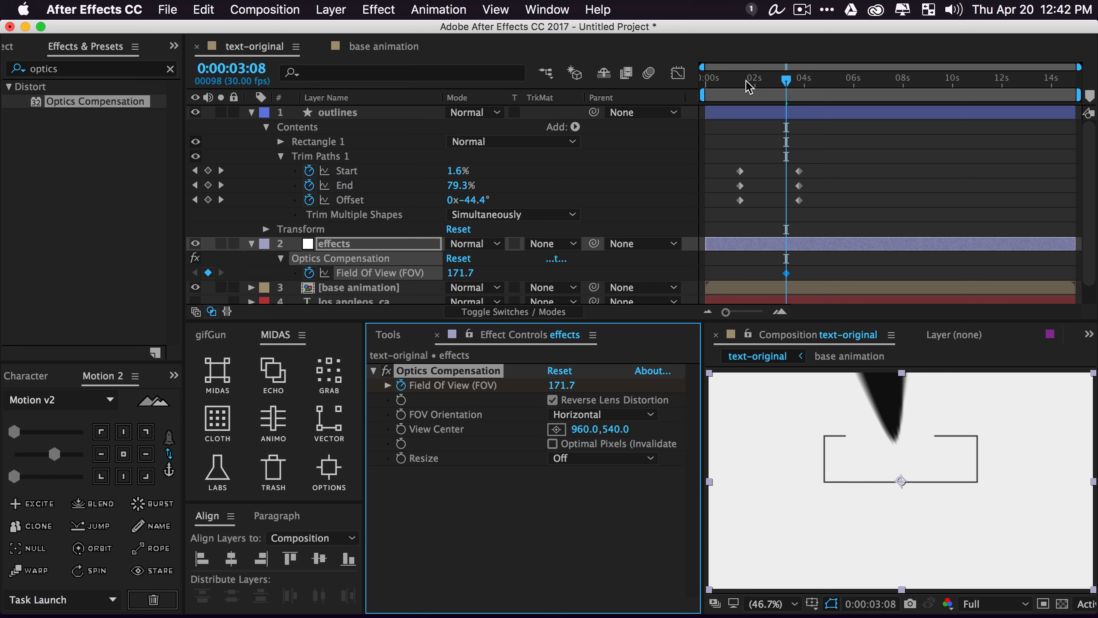
left_click(750, 80)
left_click(463, 273)
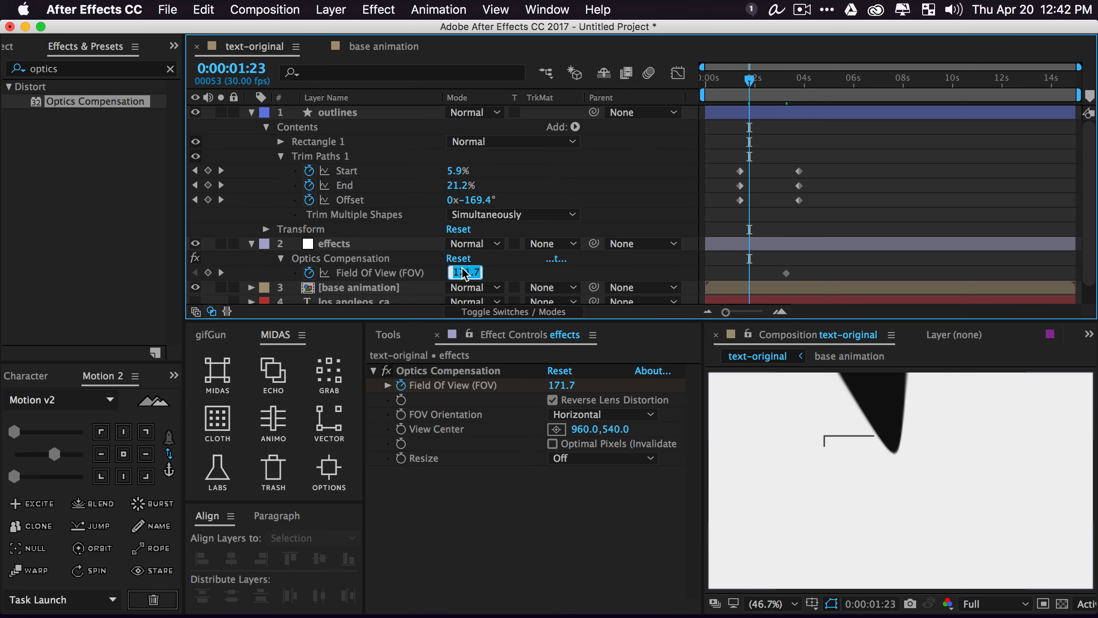
type("0")
key("Return")
Select both Field of View keyframes along with all the Trim Paths keyframes
left_click_drag(733, 265, 805, 278)
left_click_drag(724, 149, 872, 245)
left_click_drag(750, 81, 764, 121)
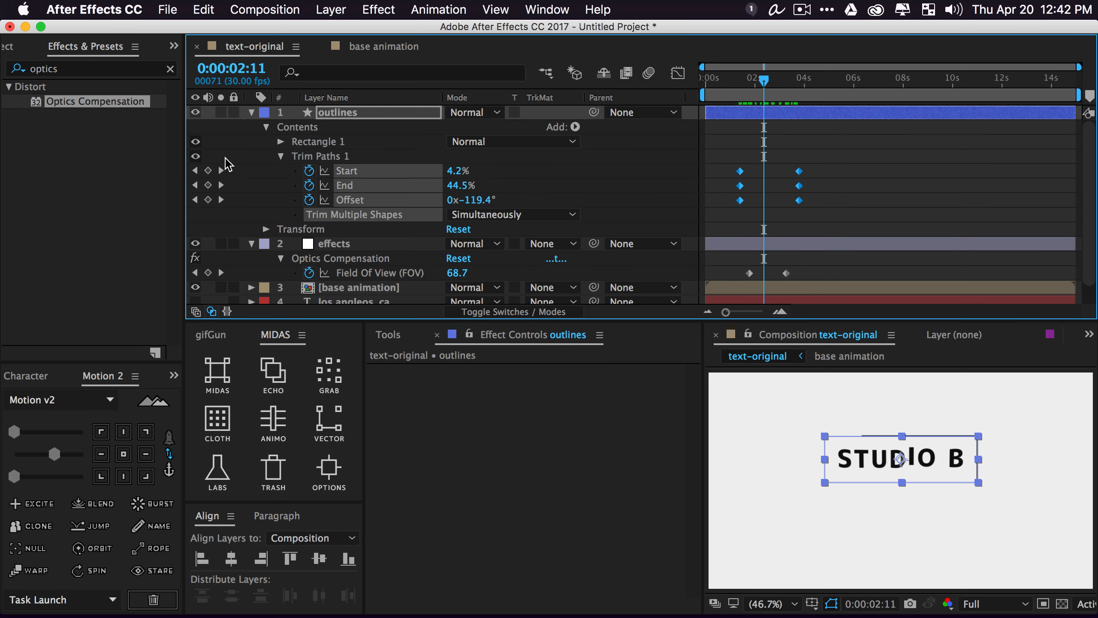
Collapse the outlines groups and select only the outlines layer's keyframes
left_click(285, 157)
left_click(281, 156)
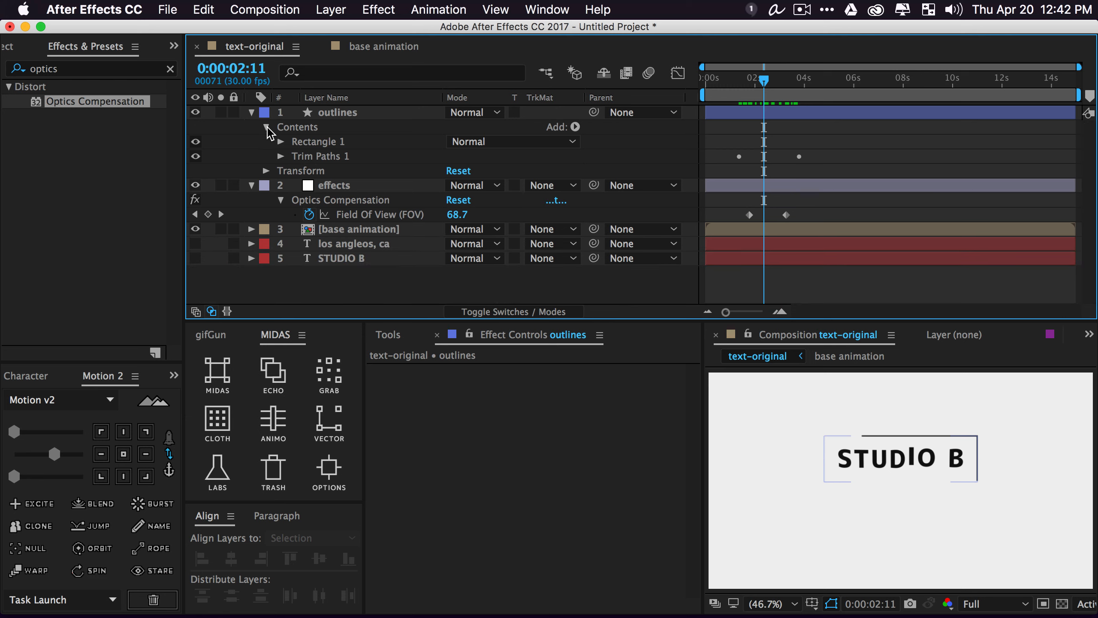
left_click(267, 127)
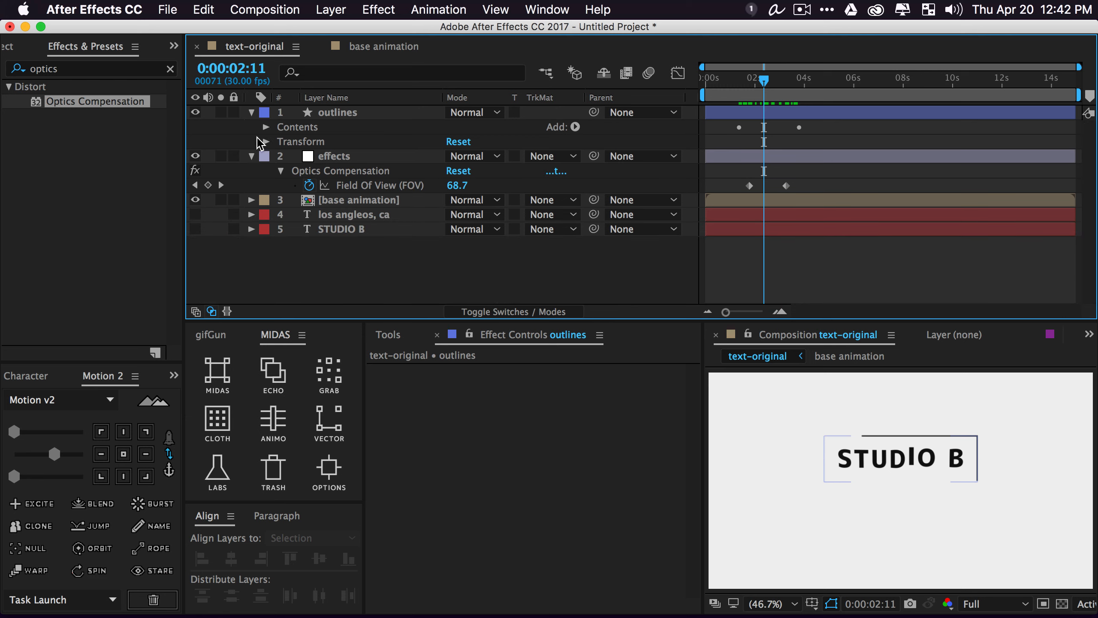
left_click(356, 113)
key("u")
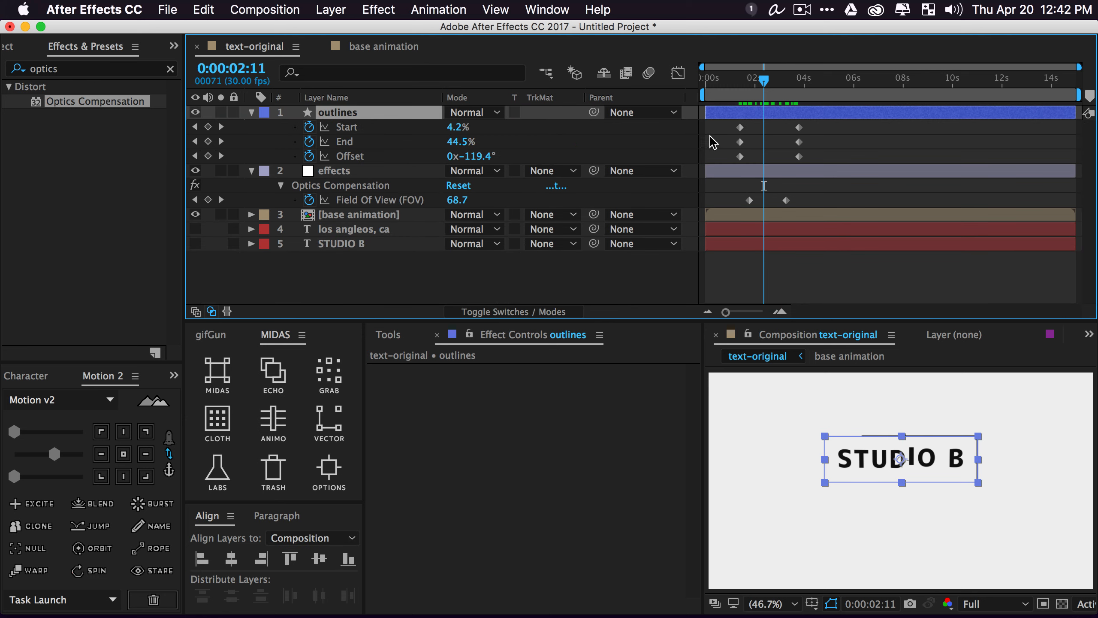
left_click_drag(726, 123, 851, 211)
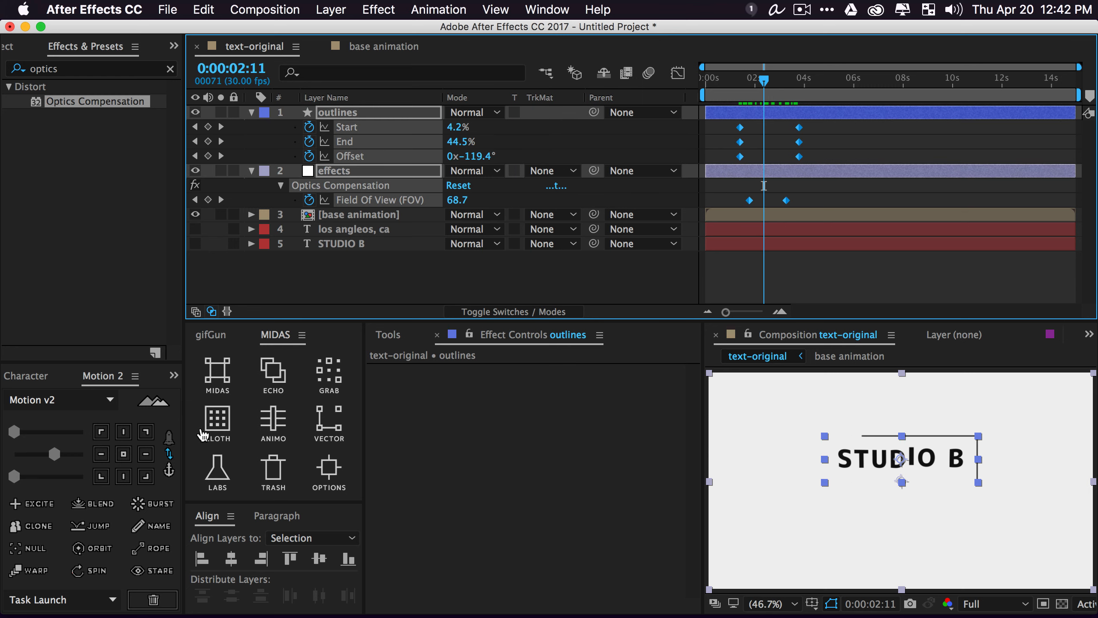
Create a MIDAS controller named 'reader' with Spectre on, triggered by base animation
left_click(273, 422)
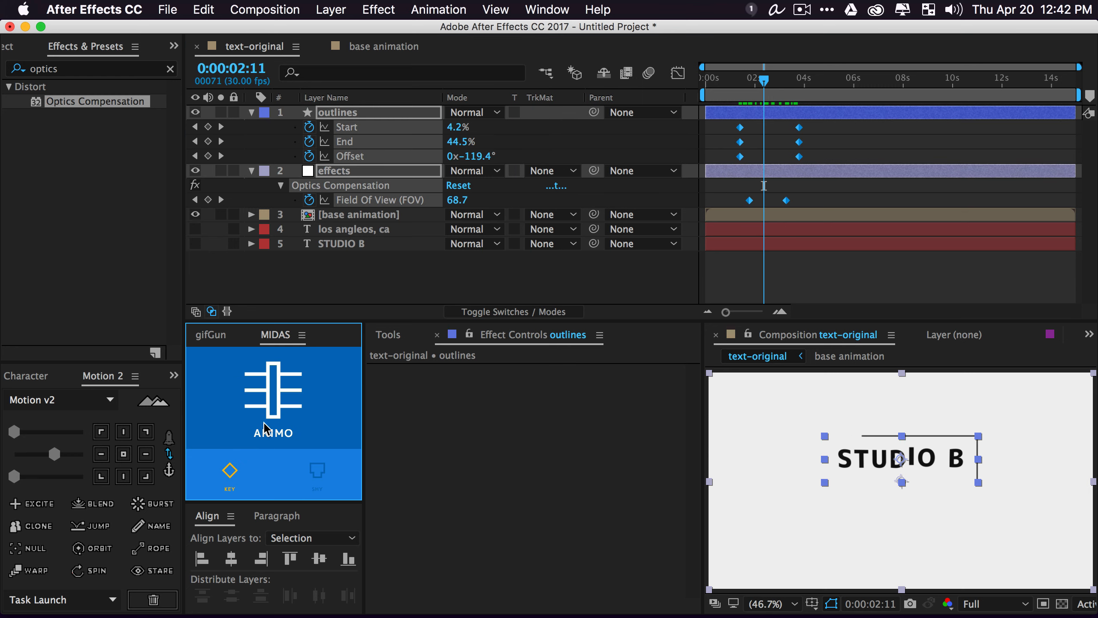
left_click(278, 397)
type("reader")
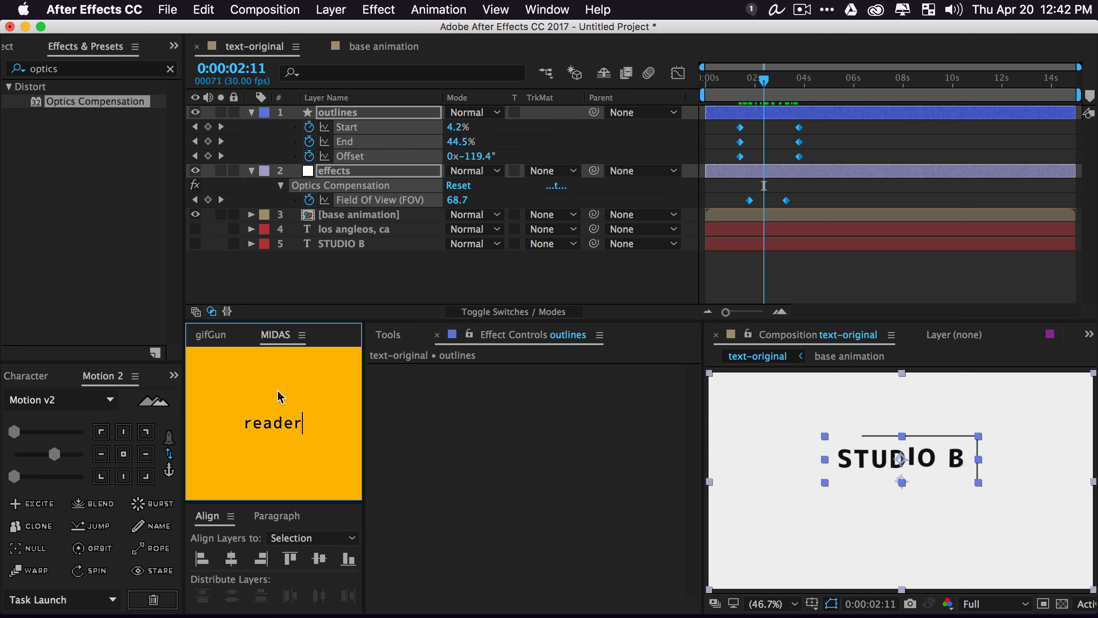
key("Return")
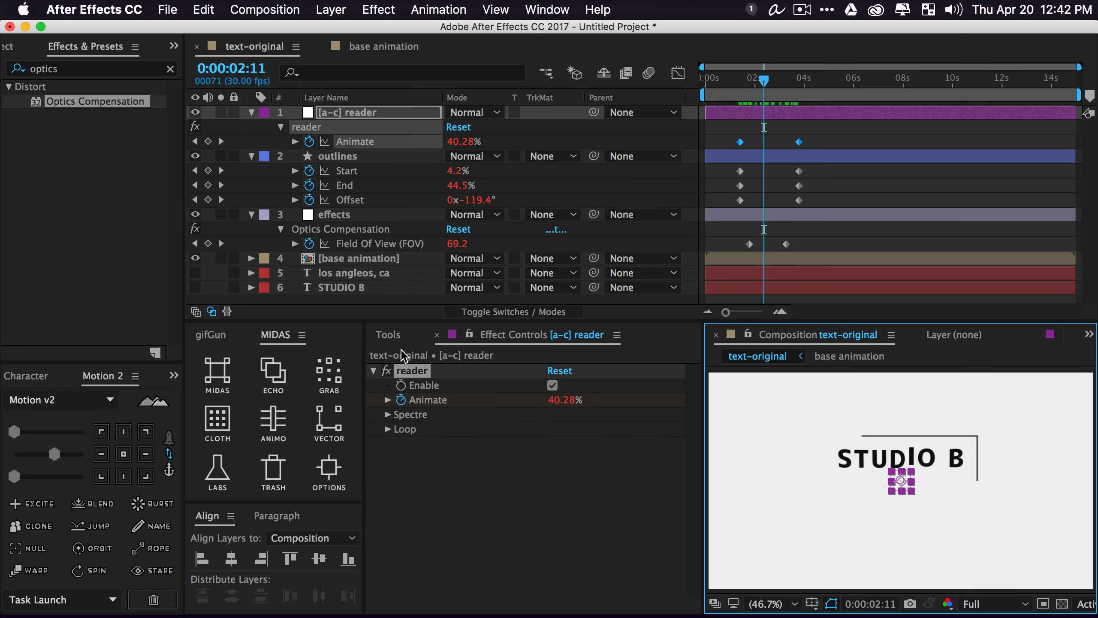
left_click(387, 414)
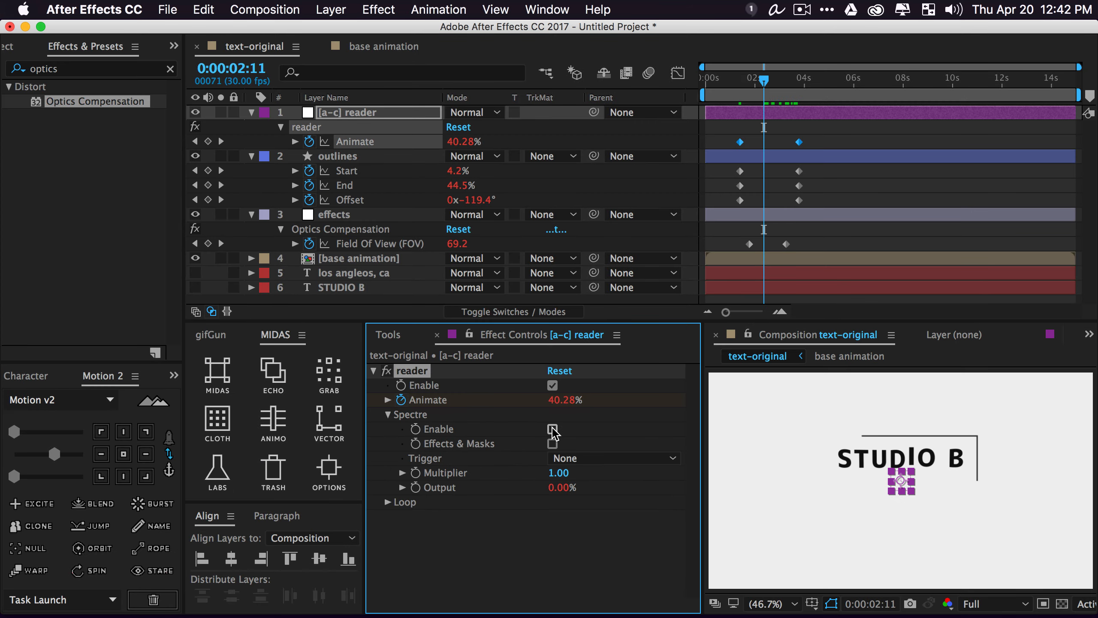
left_click(553, 428)
left_click(567, 458)
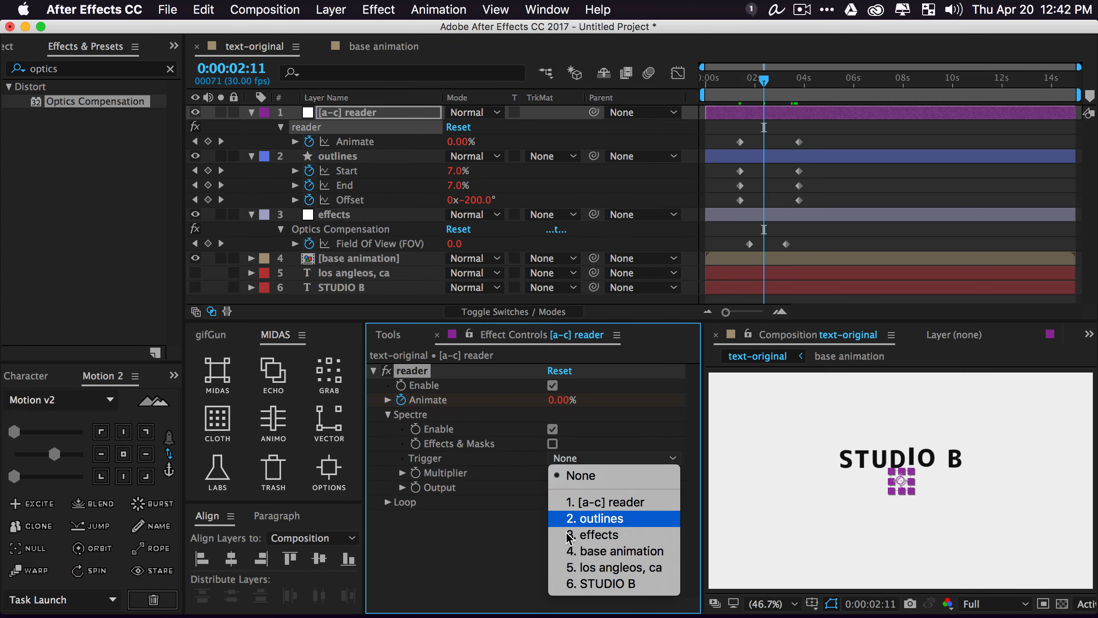
left_click(611, 551)
Reposition the reader layer in the timeline below STUDIO B to test the animation
left_click_drag(894, 482, 836, 487)
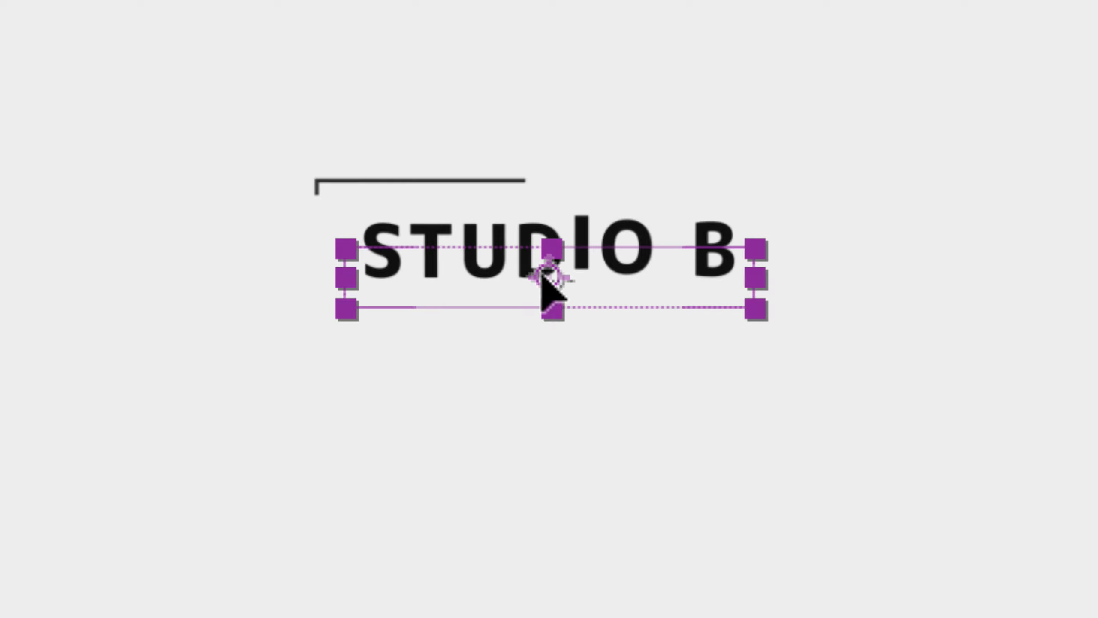
left_click_drag(542, 277, 544, 254)
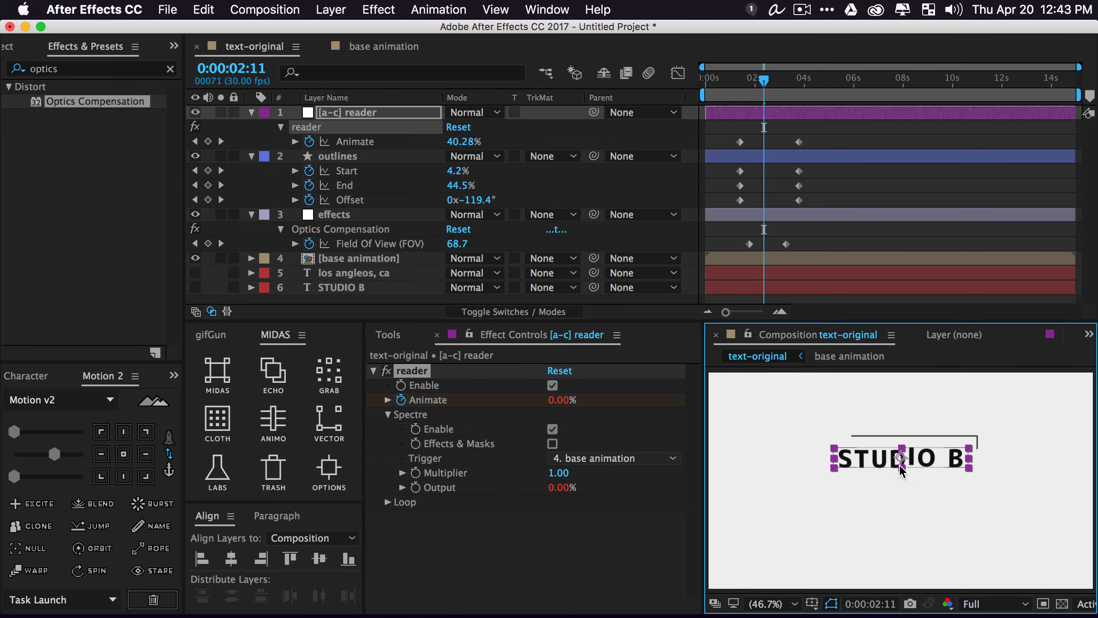
left_click_drag(899, 464, 903, 470)
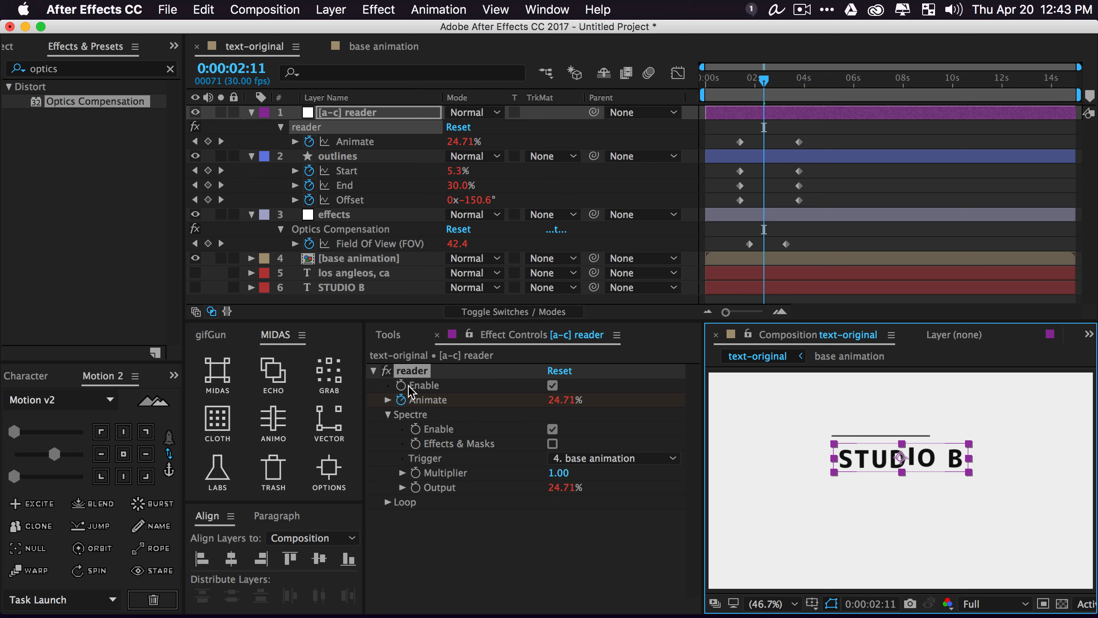
Scrub the reader effect's Spectre Multiplier from 1.00 up to 3.88, then deselect the layer
mouse_move(559, 472)
left_mouse_down()
mouse_move(591, 473)
mouse_move(546, 476)
left_mouse_up()
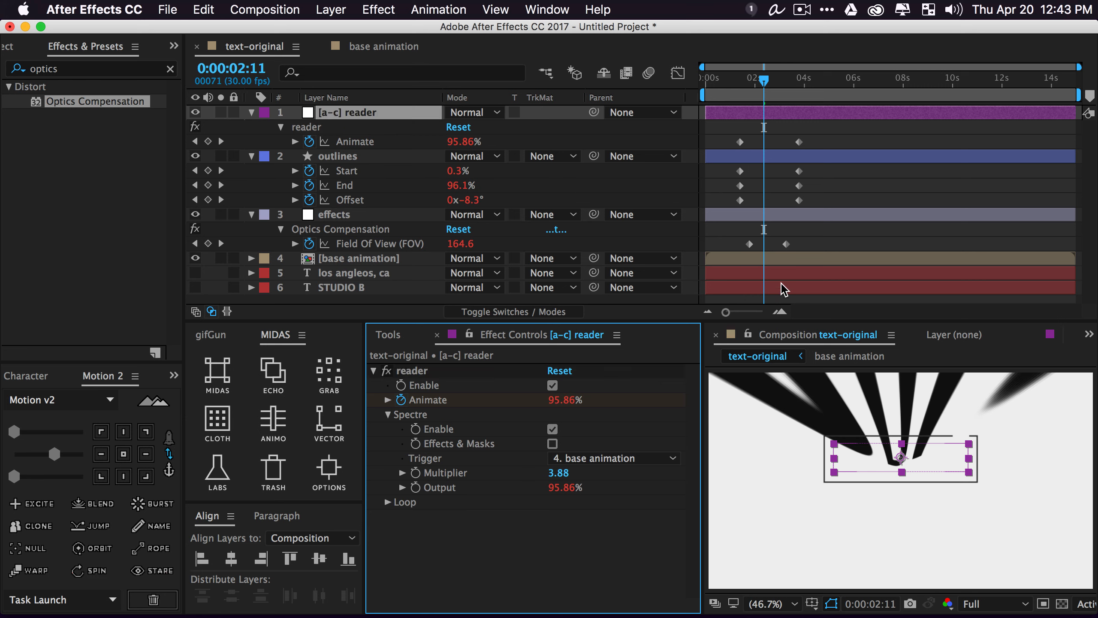
left_click(743, 242)
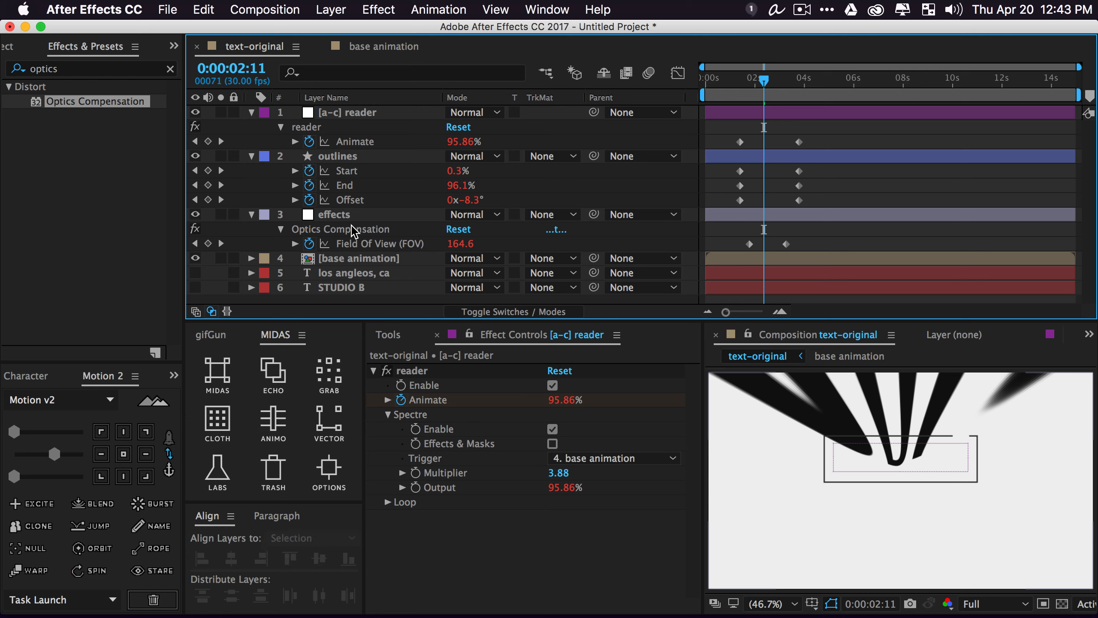
Shift the Field of View keyframe later and select the outlines layer's Start, End and Offset keyframes
mouse_move(749, 244)
left_mouse_down()
mouse_move(803, 245)
mouse_move(748, 244)
left_mouse_up()
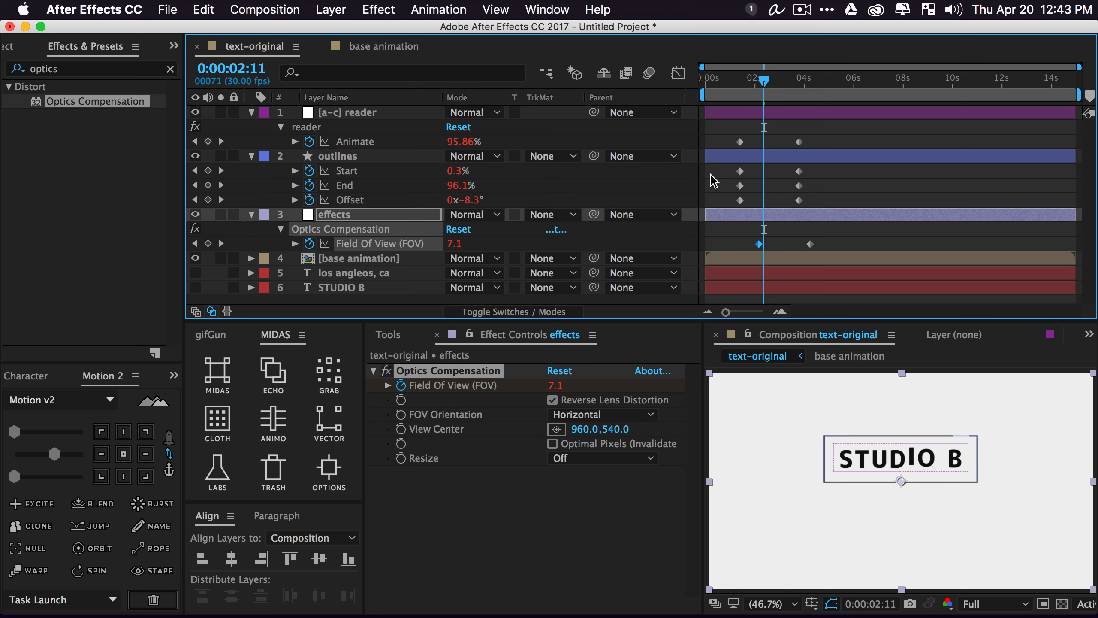
left_click_drag(718, 170, 872, 268)
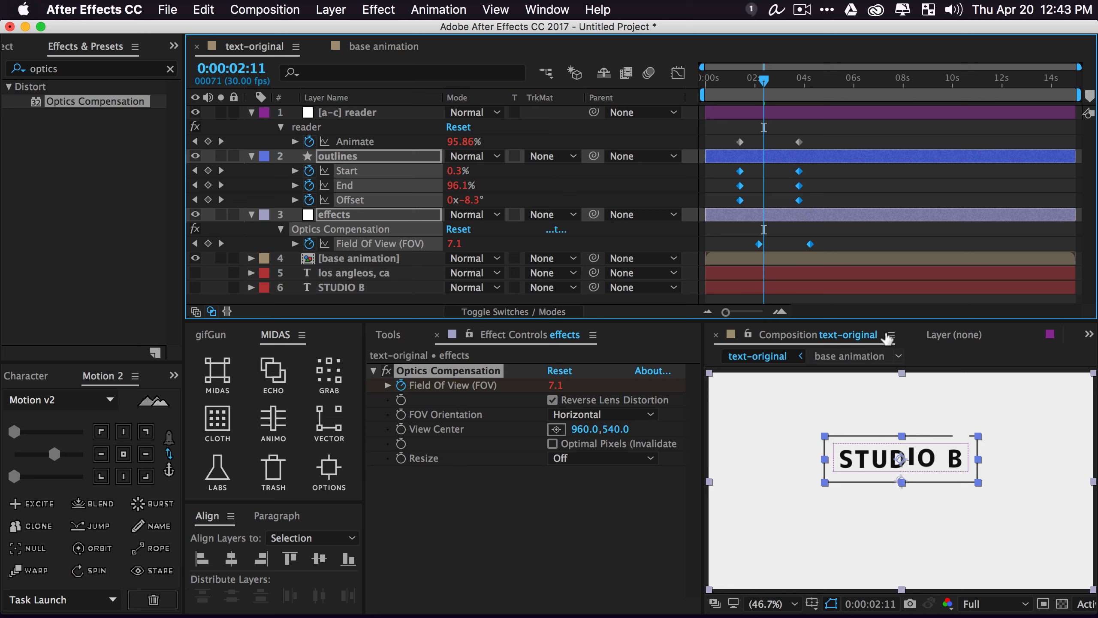
left_click(727, 172)
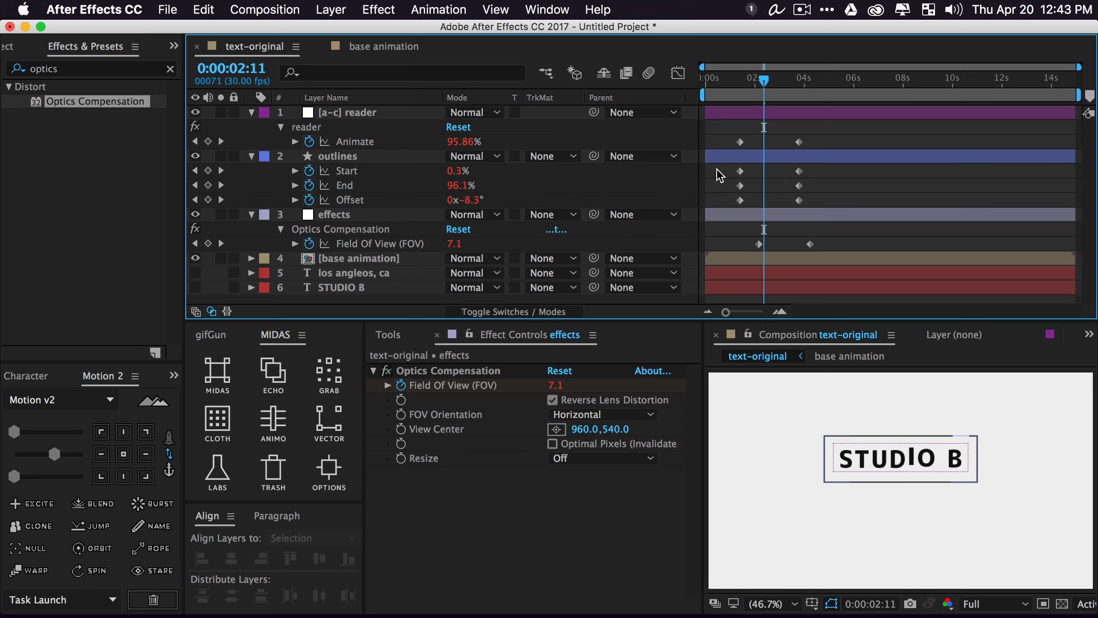
left_click_drag(720, 175, 836, 214)
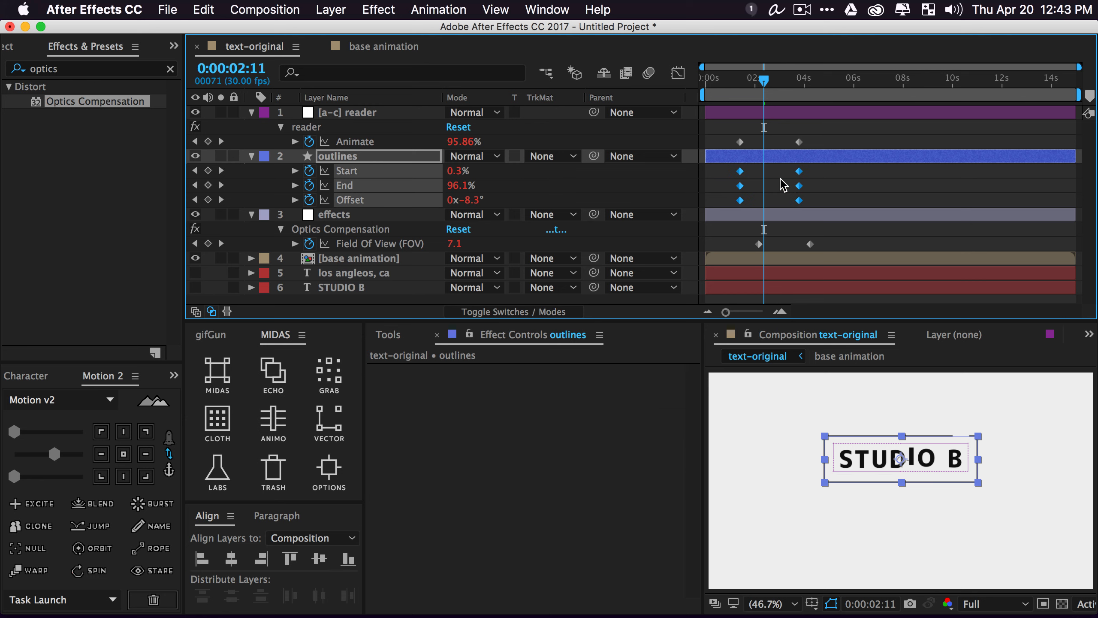
Collapse the outlines, effects and reader layers and preview the animation
left_click(252, 156)
left_click(253, 171)
left_click(351, 255)
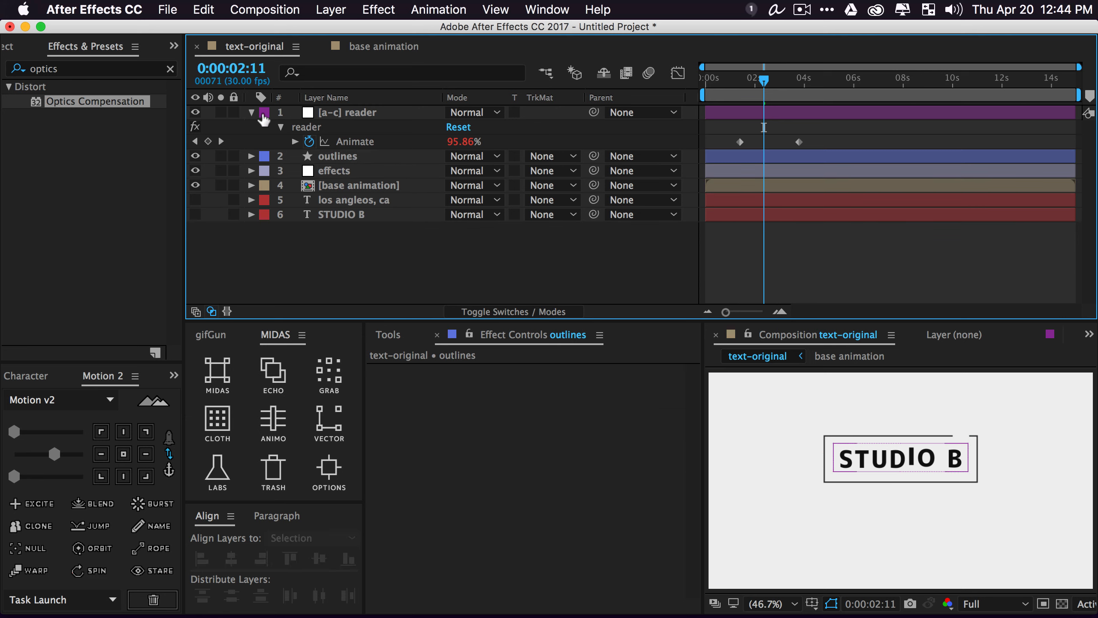
left_click(252, 113)
key("space")
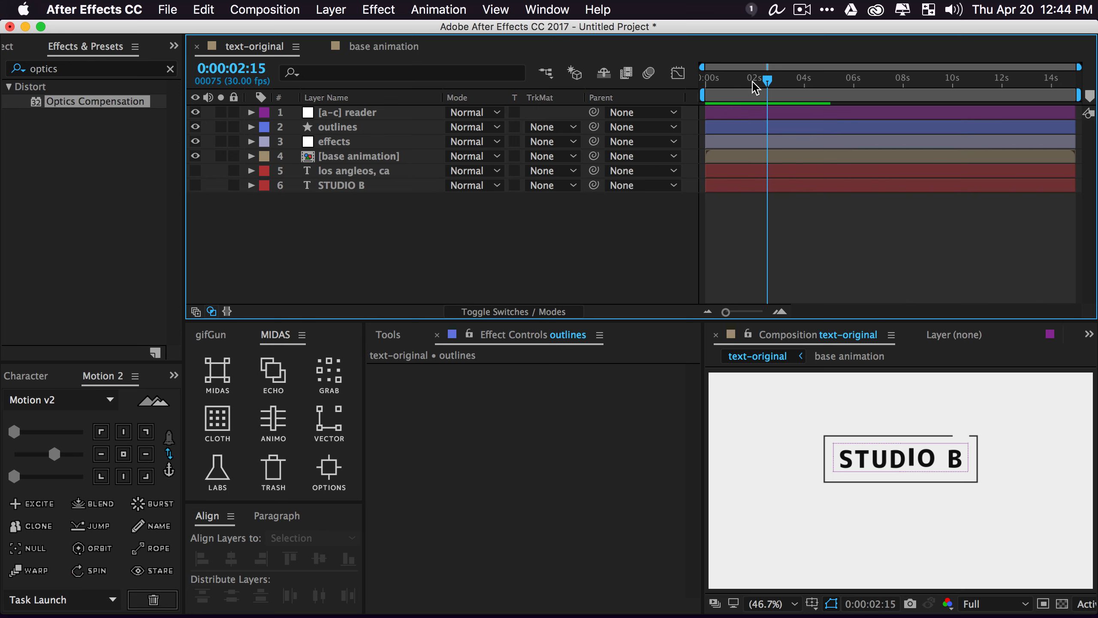
Return near the start and step through the animation frame by frame
left_click_drag(746, 94, 716, 92)
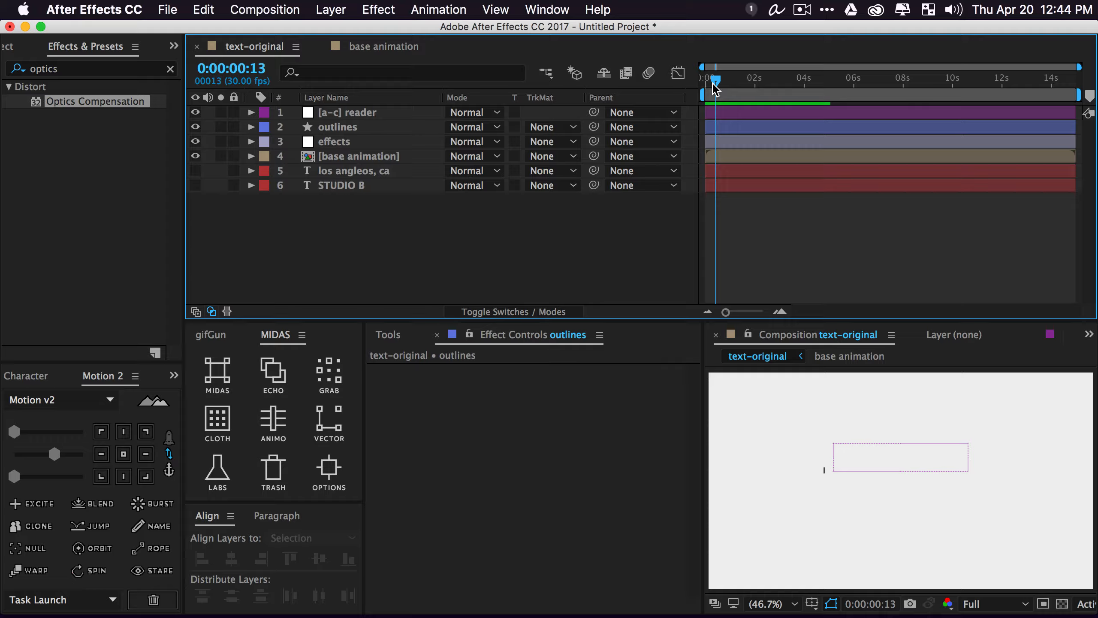
key("Page_Down")
key("Page_Down")
key("Page_Down")
key("Page_Down")
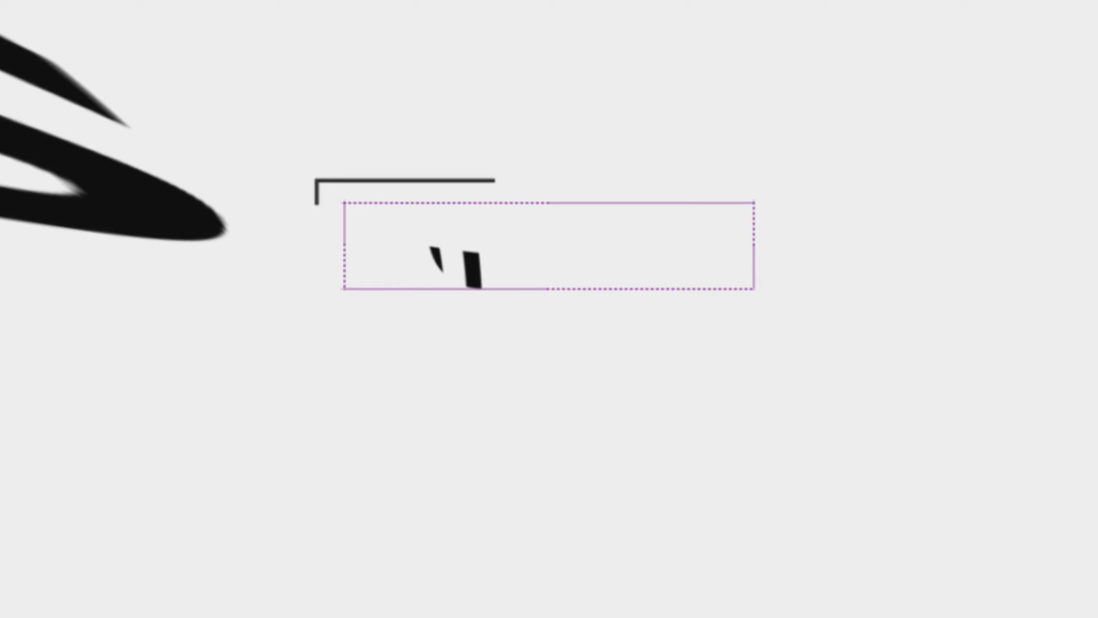
key("Page_Down")
key("Page_Down")
key("Page_Down")
key("Page_Down")
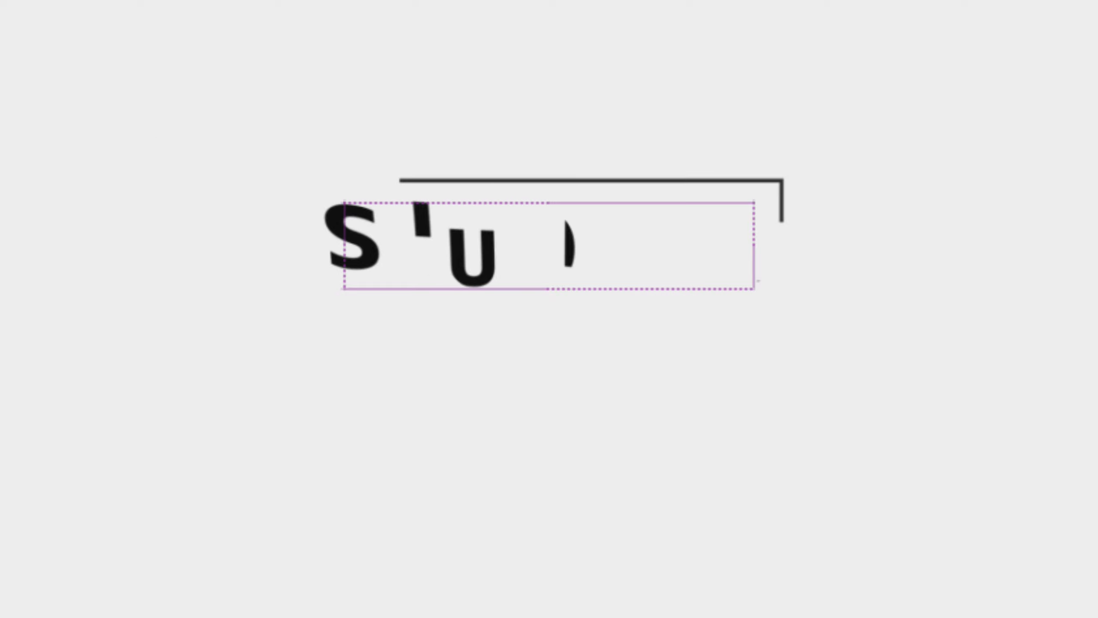
key("Page_Down")
key("Page_Down")
key("Page_Down")
key("Page_Down")
key("Page_Down")
key("Page_Down")
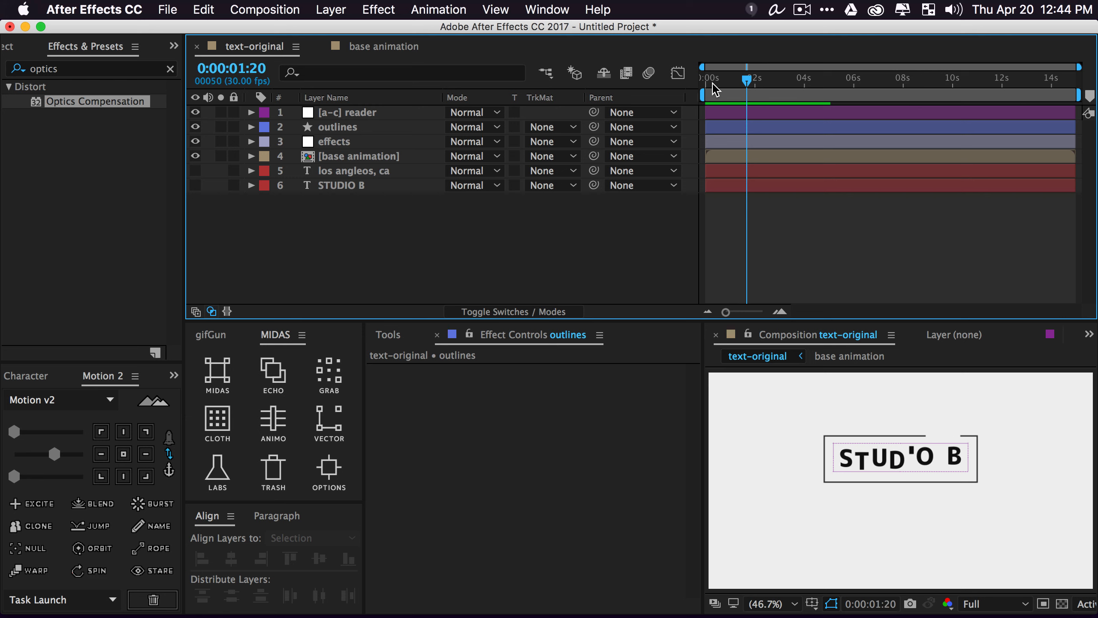
Raise the reader effect's Multiplier to 4.26 and preview the animation again
left_click(277, 112)
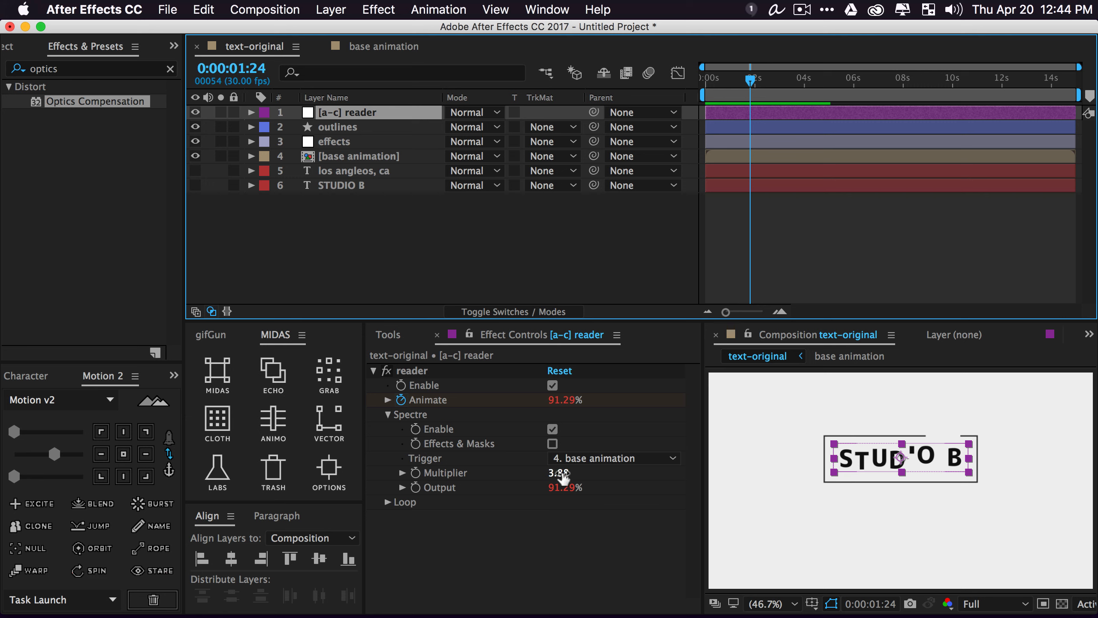
mouse_move(558, 474)
left_mouse_down()
mouse_move(568, 476)
mouse_move(557, 476)
left_mouse_up()
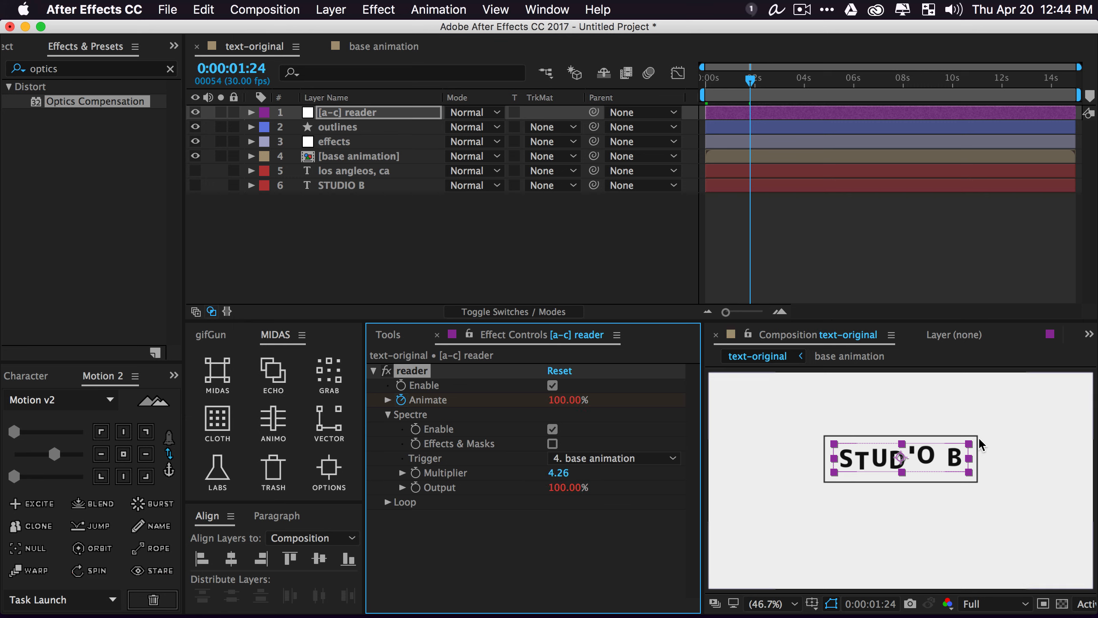
left_click(593, 510)
key("space")
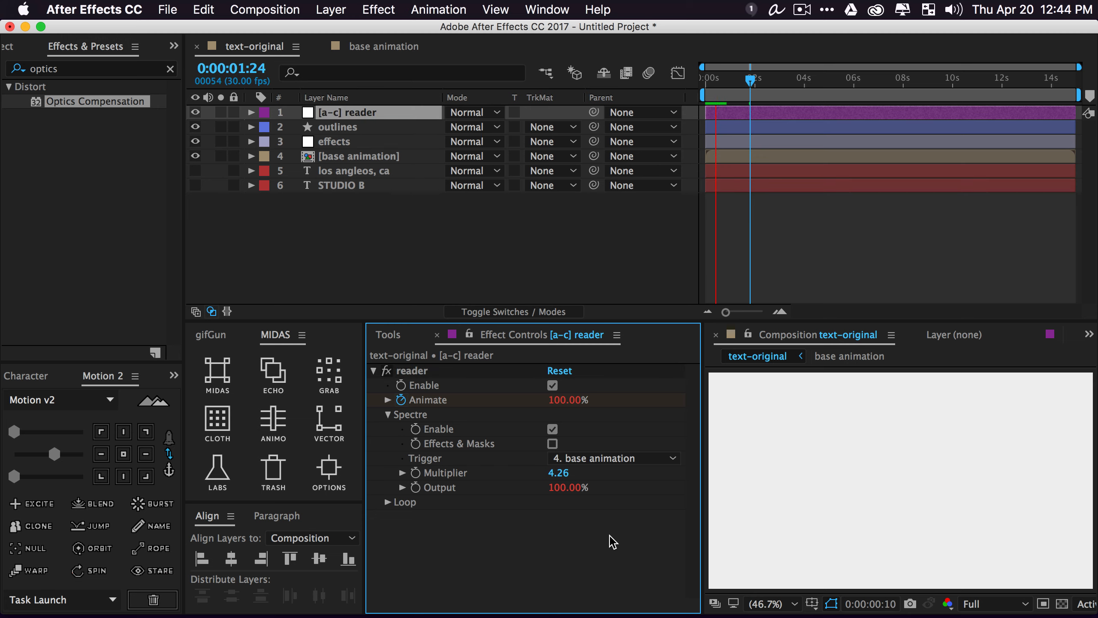
left_click(734, 111)
mouse_move(728, 83)
left_mouse_down()
mouse_move(718, 81)
mouse_move(727, 83)
left_mouse_up()
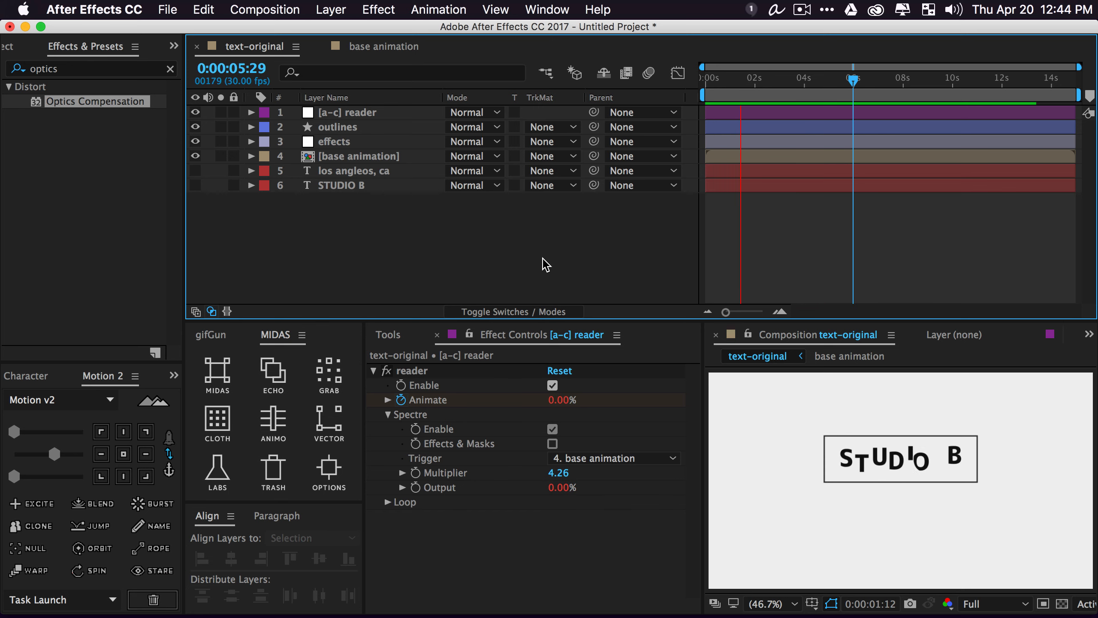
key("space")
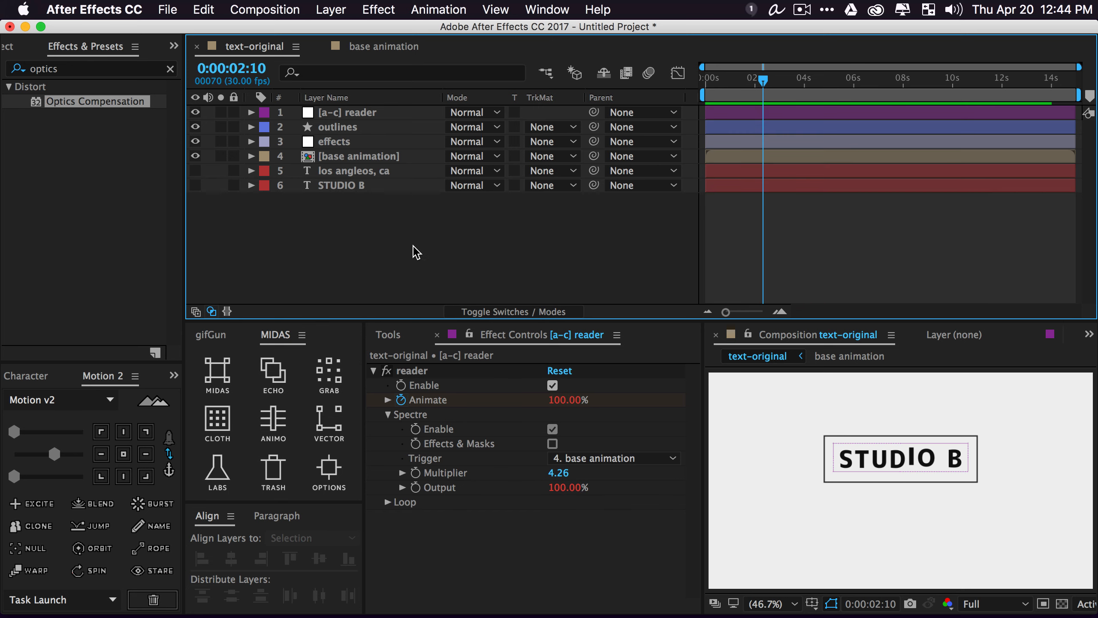
Turn on visibility for the 'los angleos, ca' text layer
left_click(802, 9)
left_click(510, 207)
left_click(331, 173)
left_click(197, 170)
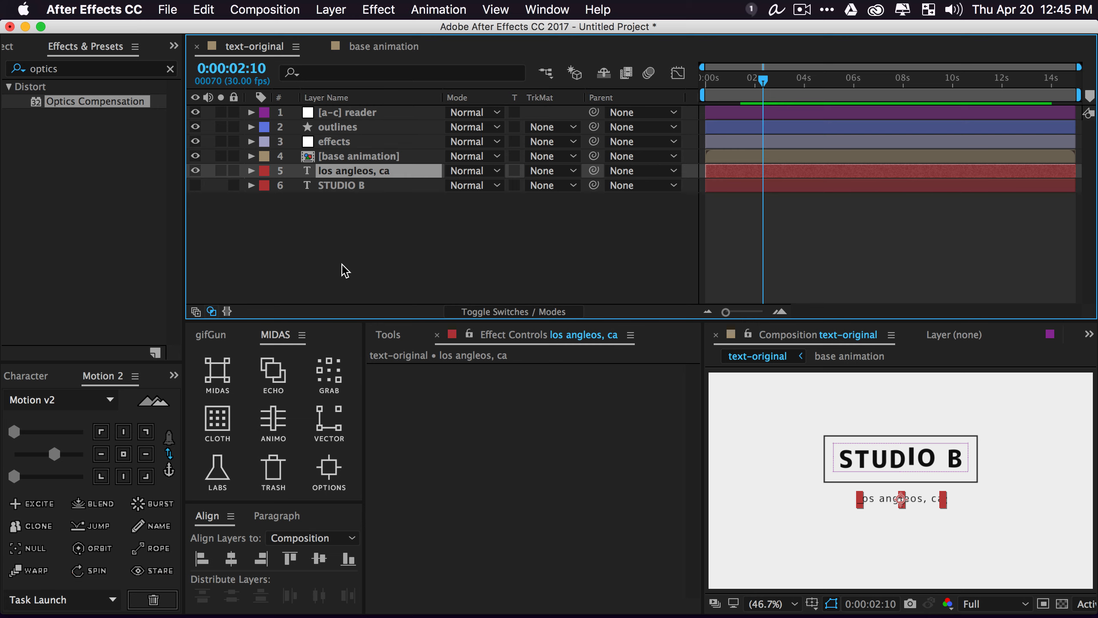
Split 'los angleos, ca' into separate letter layers and select all of them
left_click(217, 372)
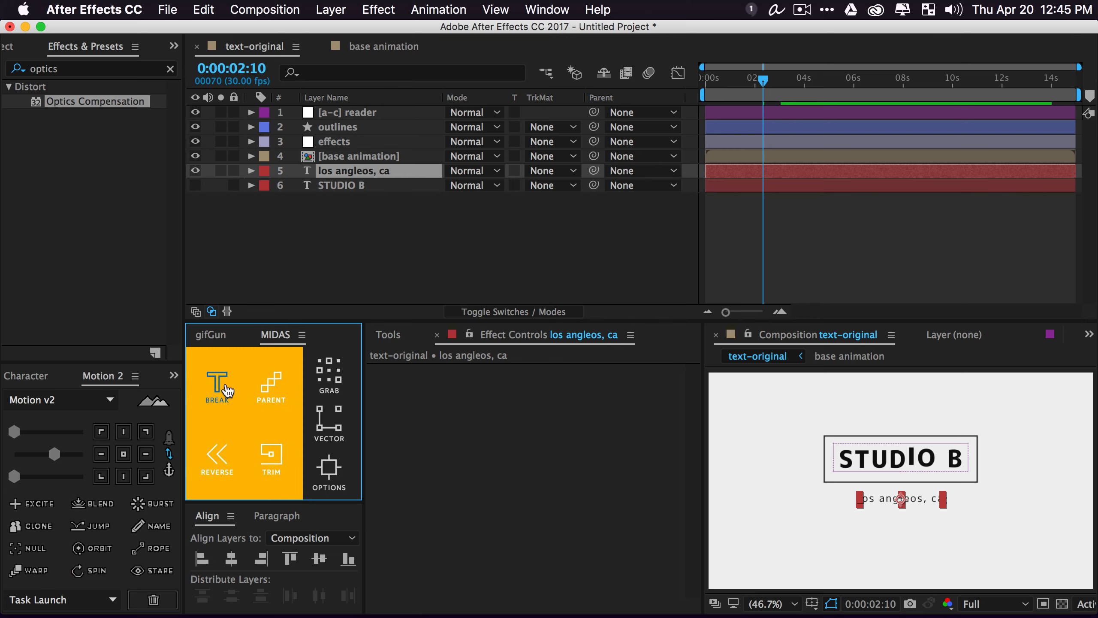
left_click(224, 388)
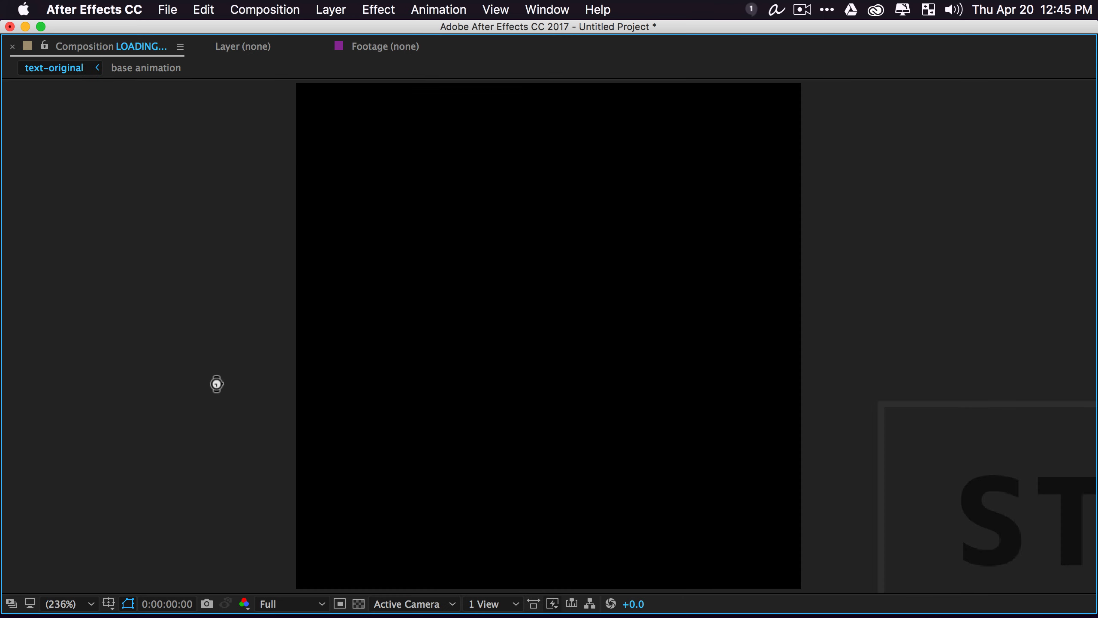
scroll(316, 188, "down", 5)
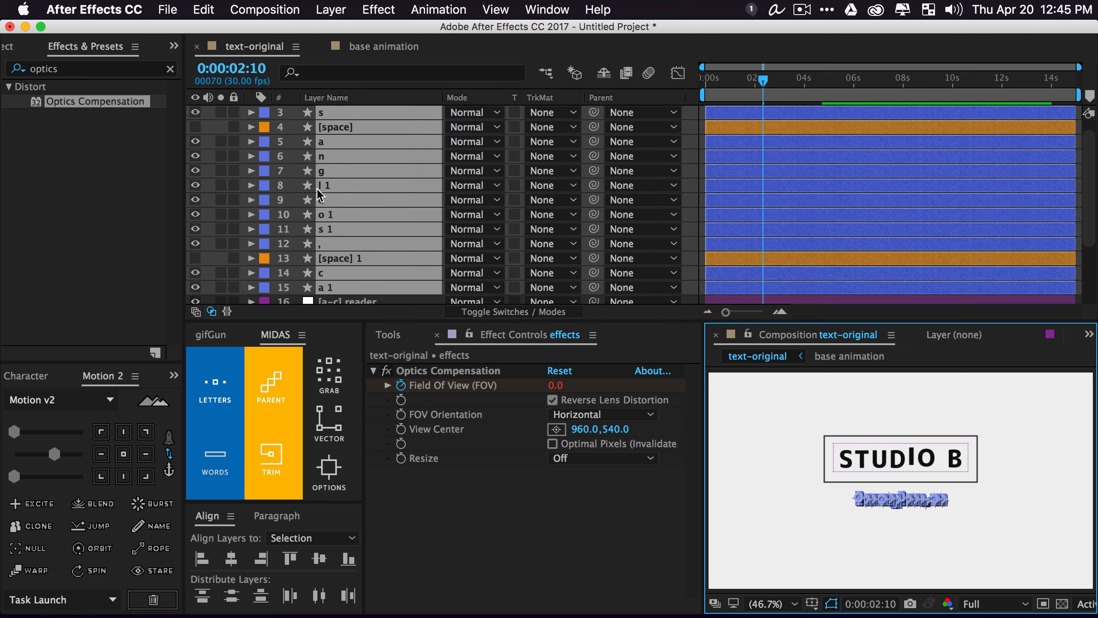
left_click(375, 224)
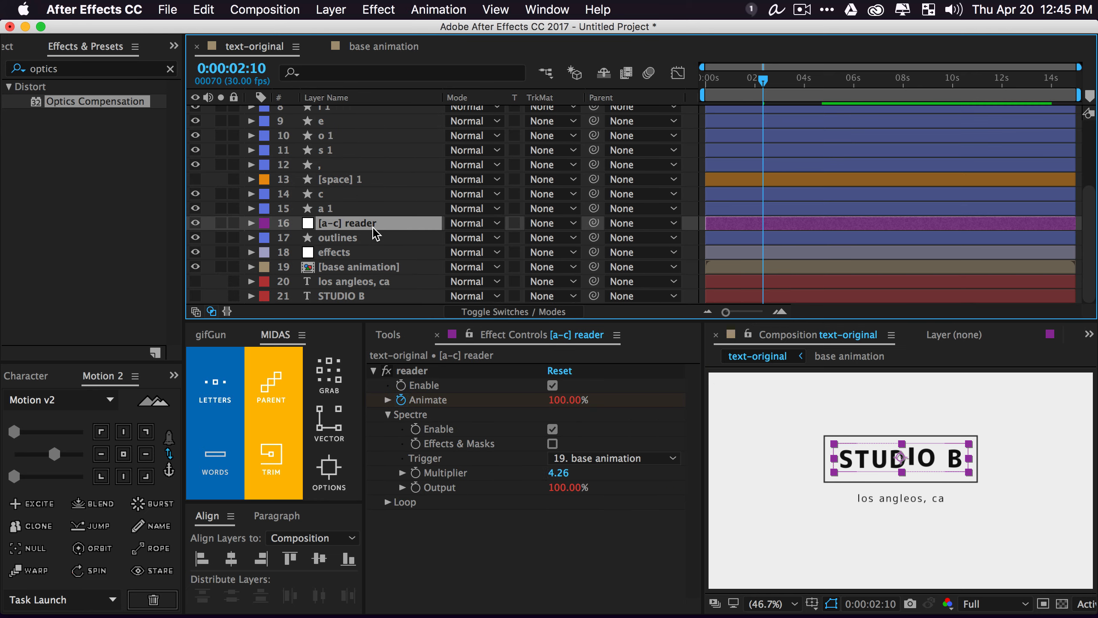
scroll(359, 208, "up", 5)
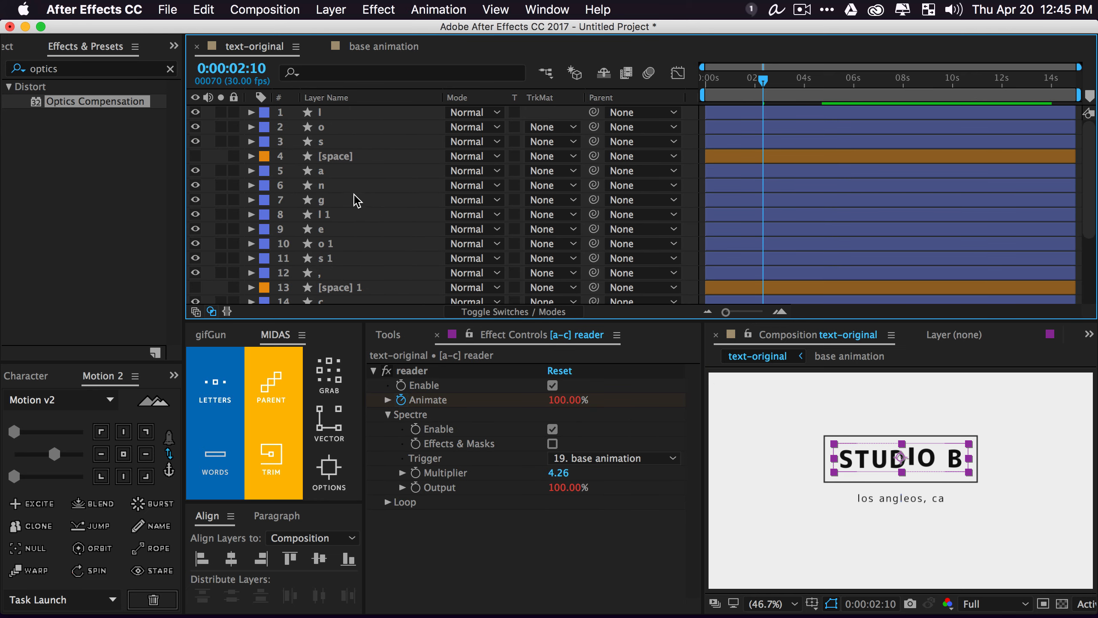
left_click(329, 113)
key("p")
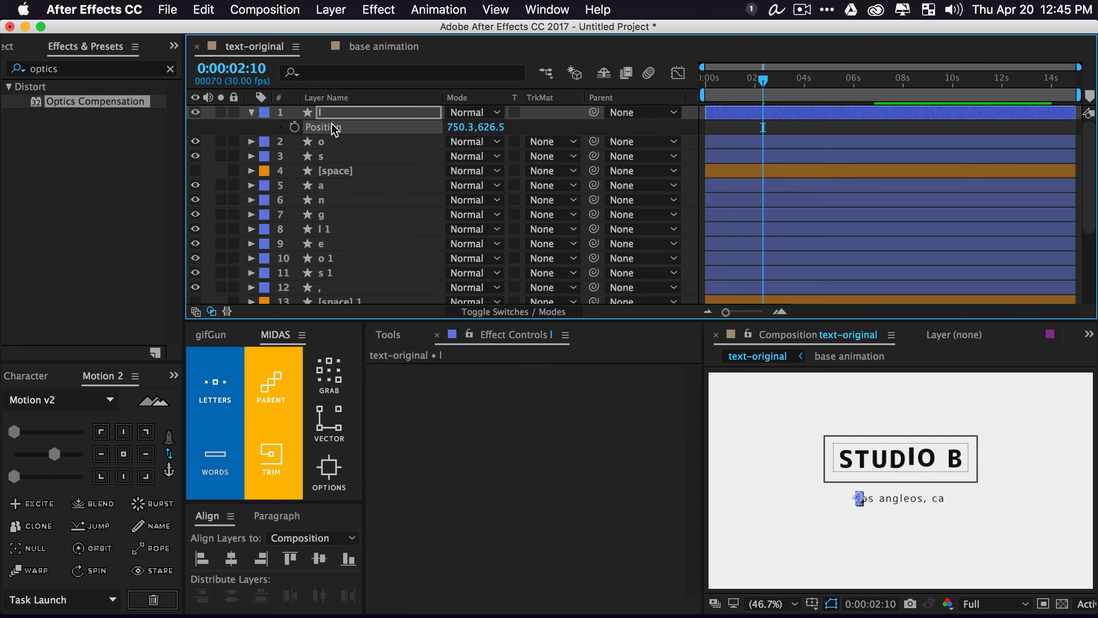
left_click_drag(296, 146, 362, 206)
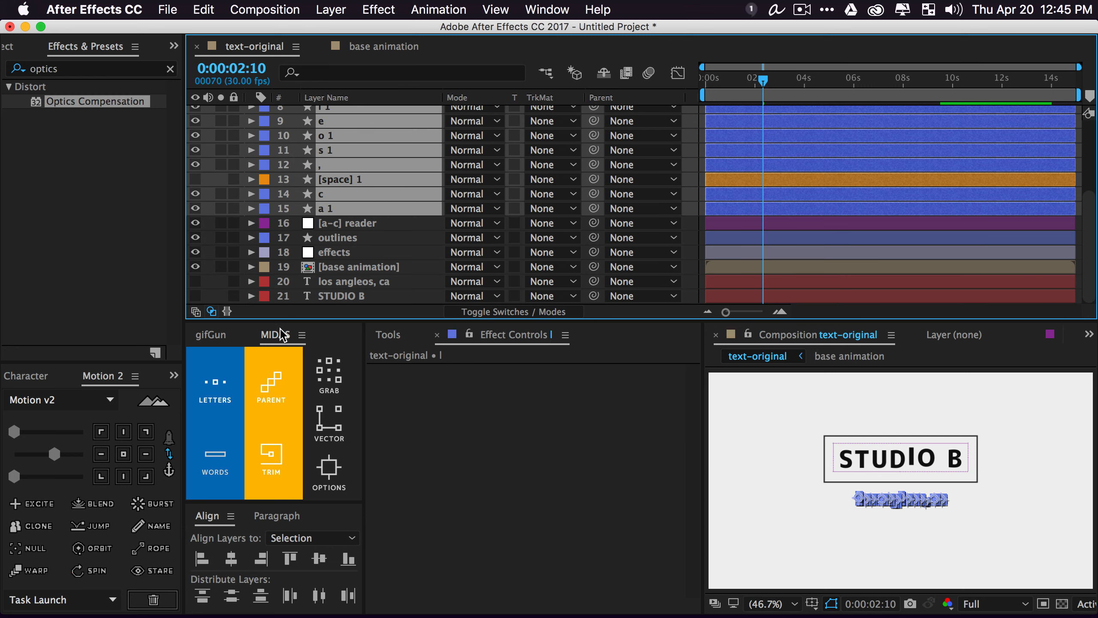
Build a MIDAS rig named 'second text' from the letters and show its controller's effects
left_click(225, 385)
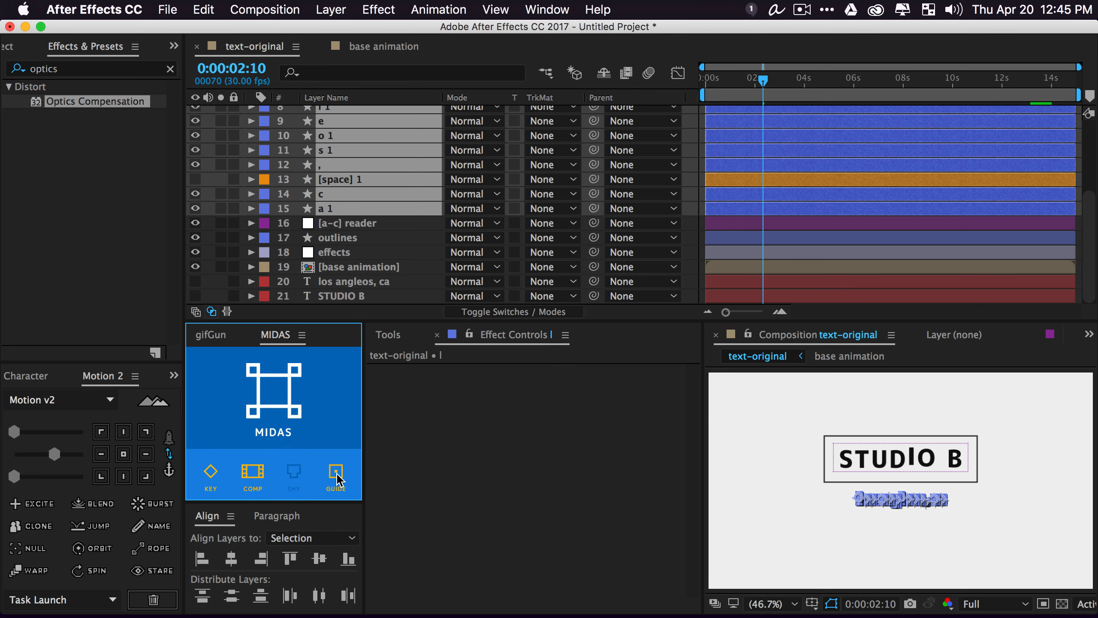
left_click(272, 403)
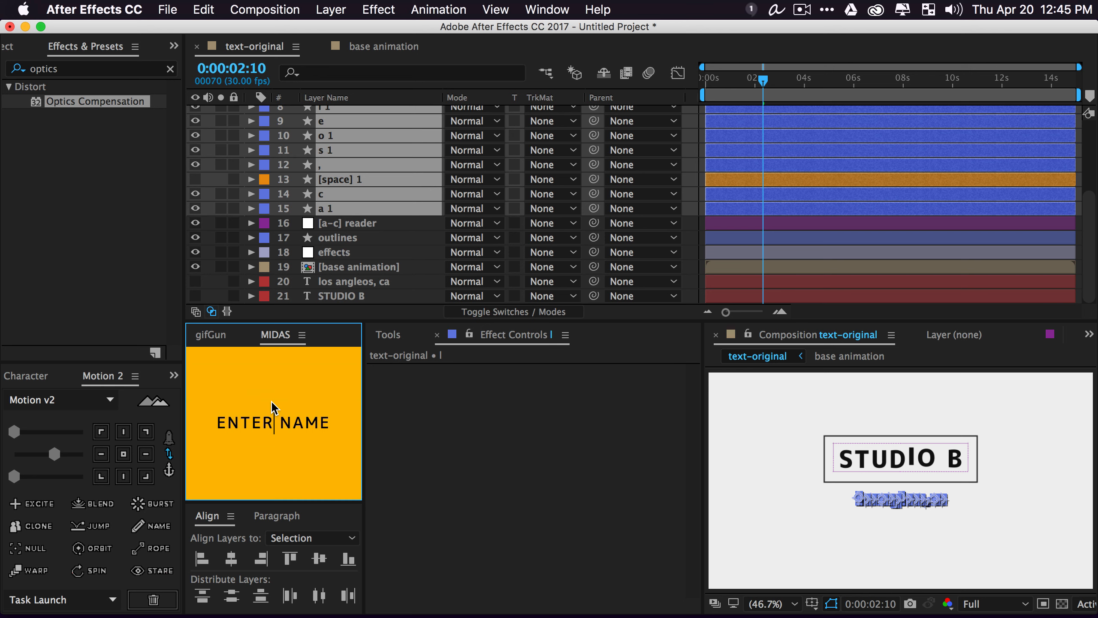
type("second text")
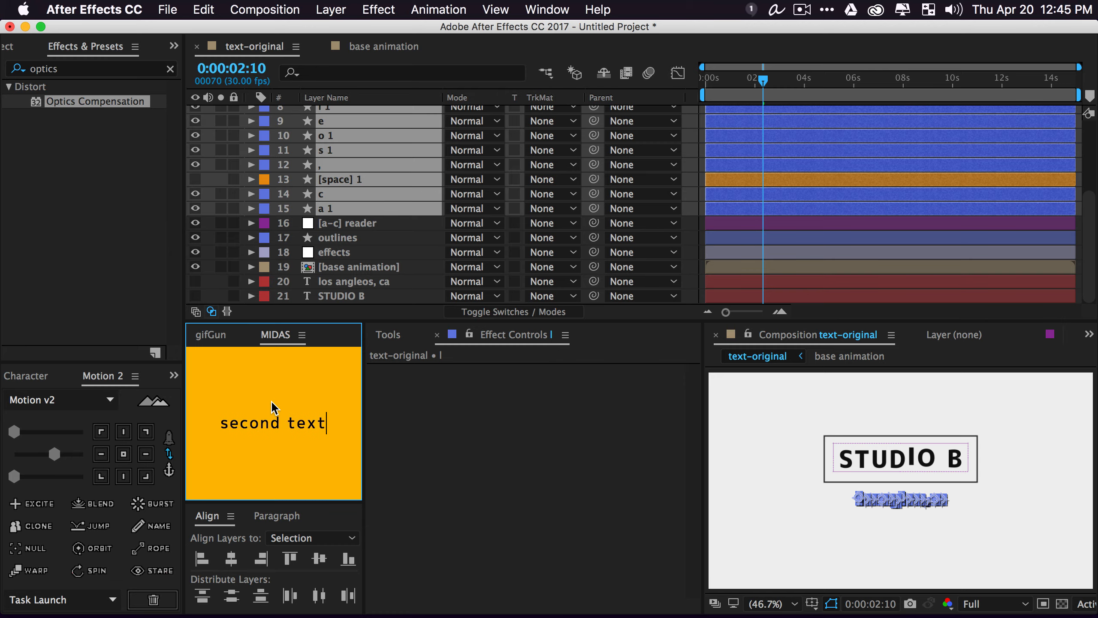
key("Return")
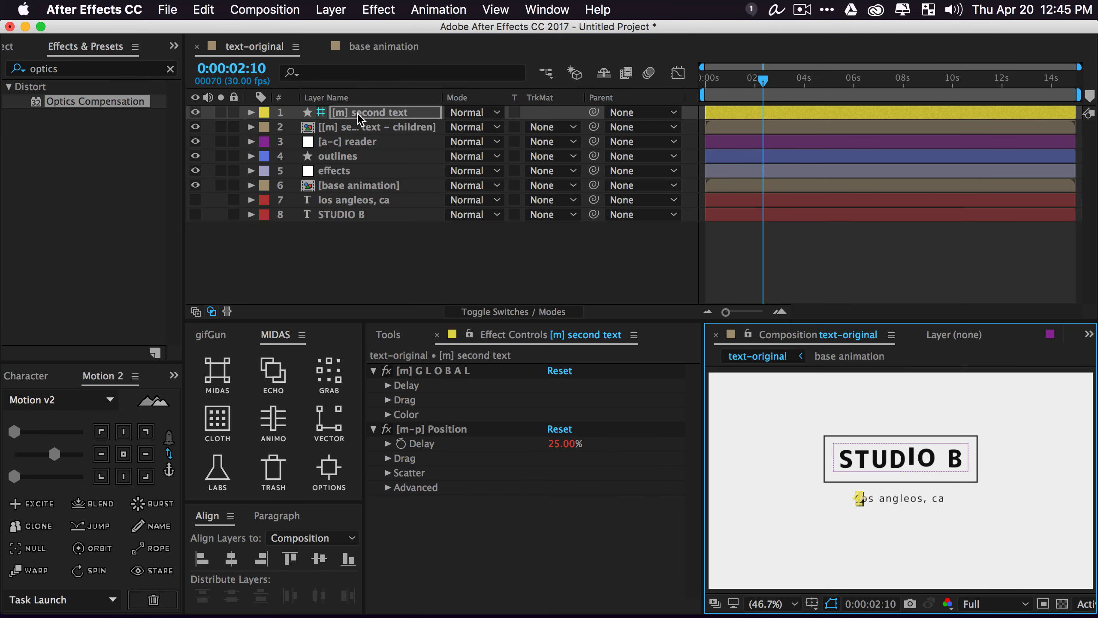
left_click(357, 120)
left_click(358, 127)
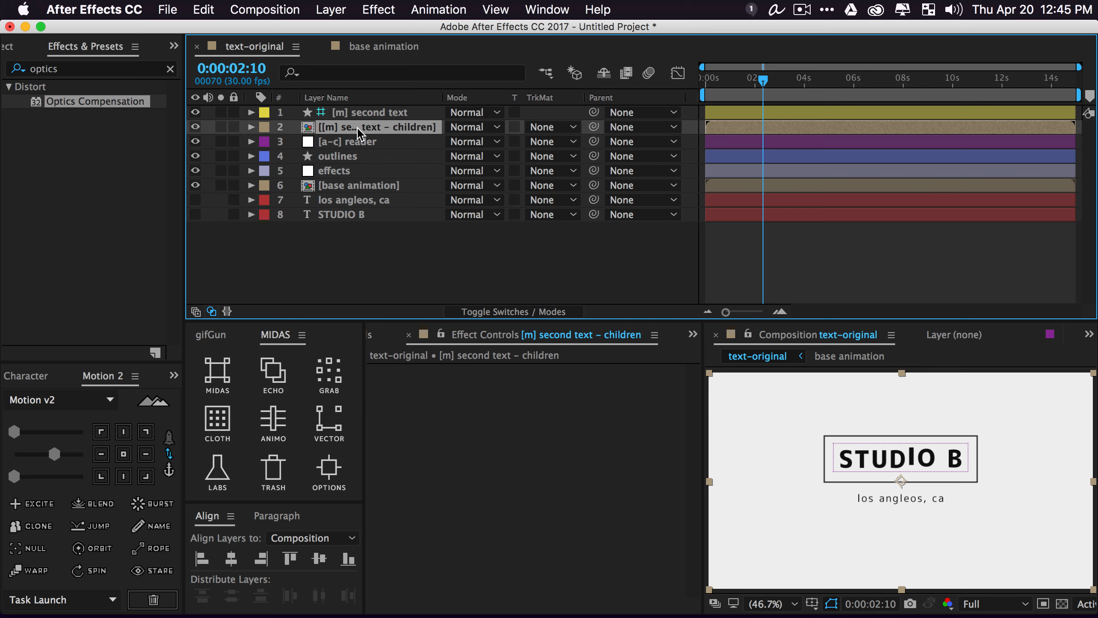
left_click(359, 113)
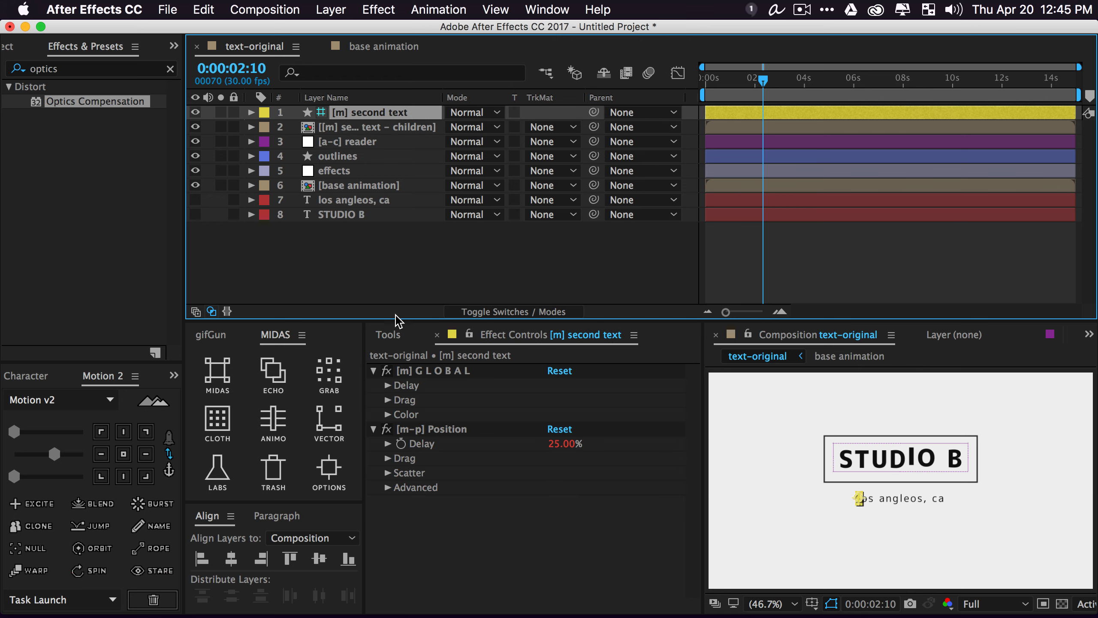
Draw a rectangle over the 'los angleos, ca' line with fill ADADAD and no stroke
left_click(428, 296)
left_click(387, 337)
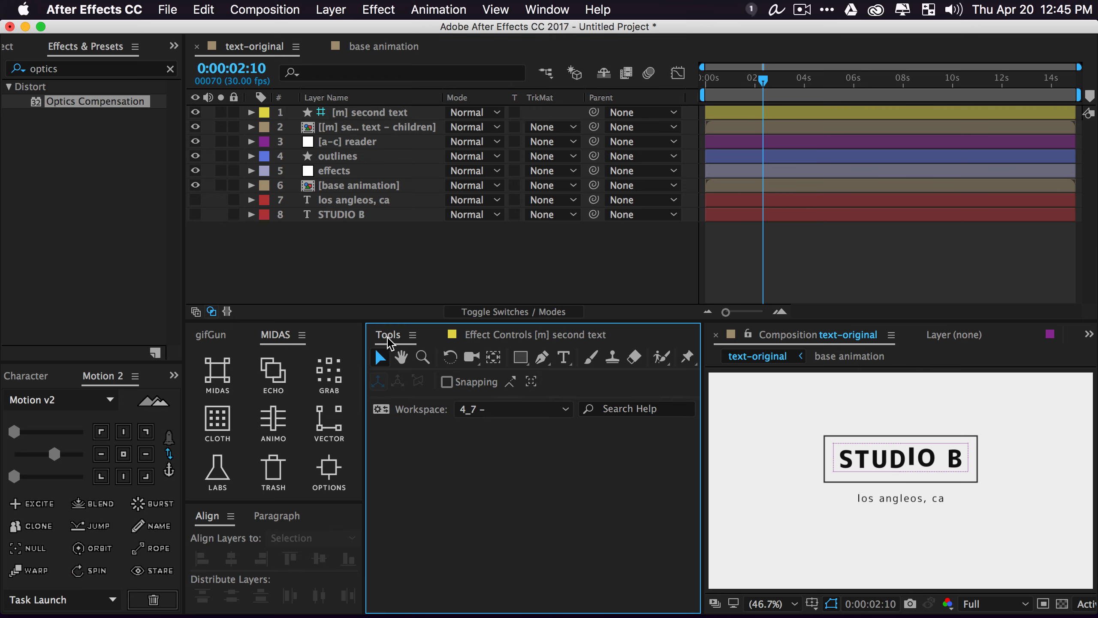
left_click(518, 359)
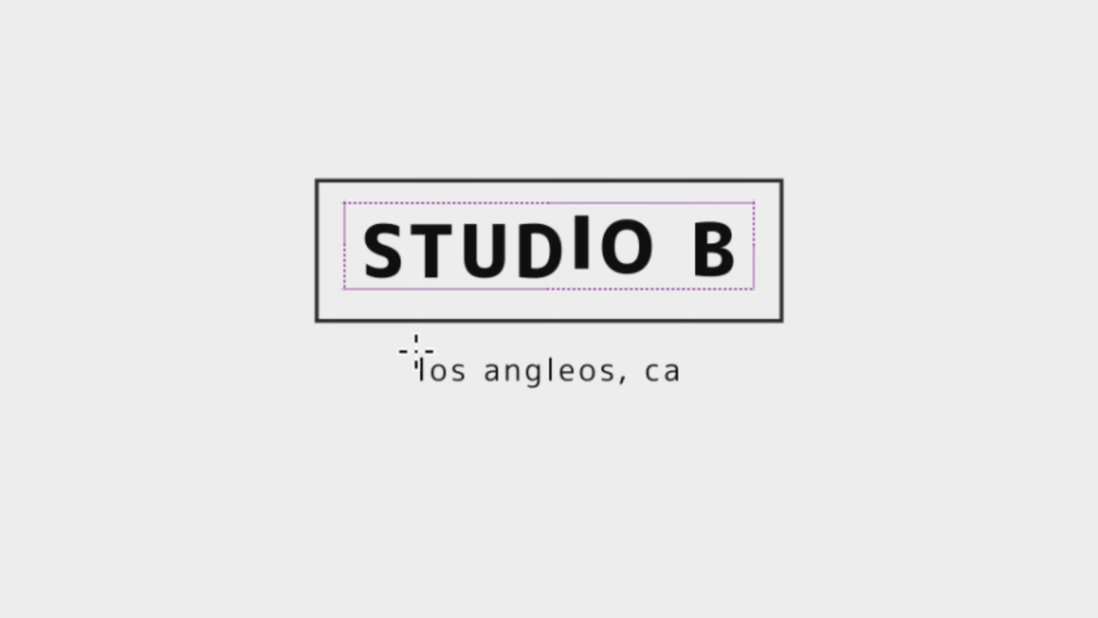
left_click_drag(415, 345, 714, 390)
left_click(449, 381)
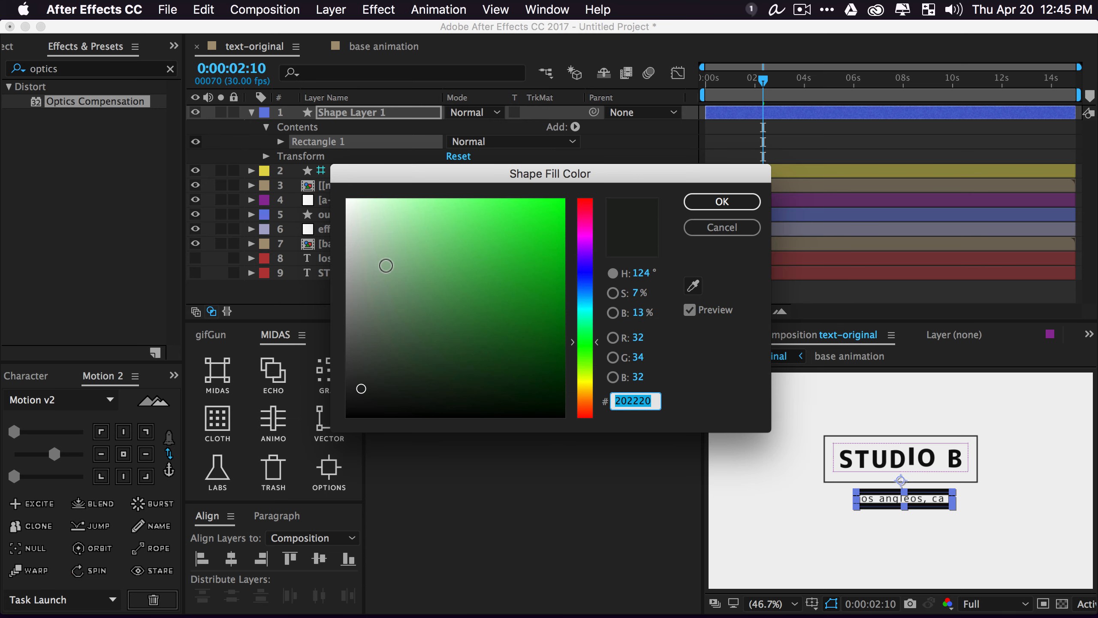
type("ADADAD")
key("Return")
left_click(491, 387)
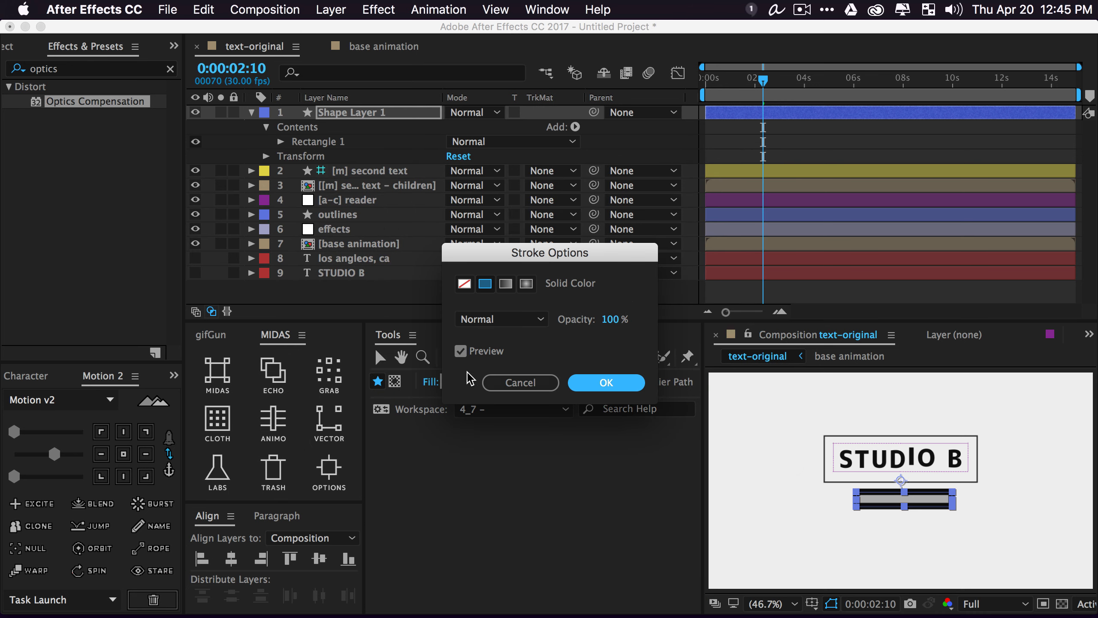
left_click(465, 284)
left_click(602, 383)
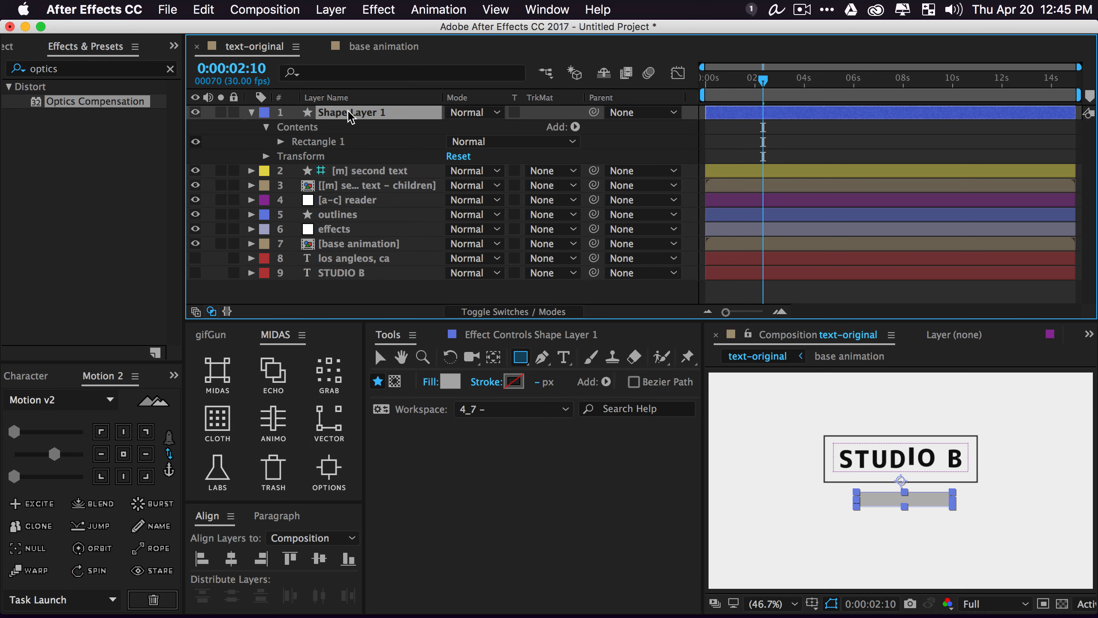
Name the shape layer 'alpha' and move it below [m] second text
key("Return")
type("alpha")
key("Return")
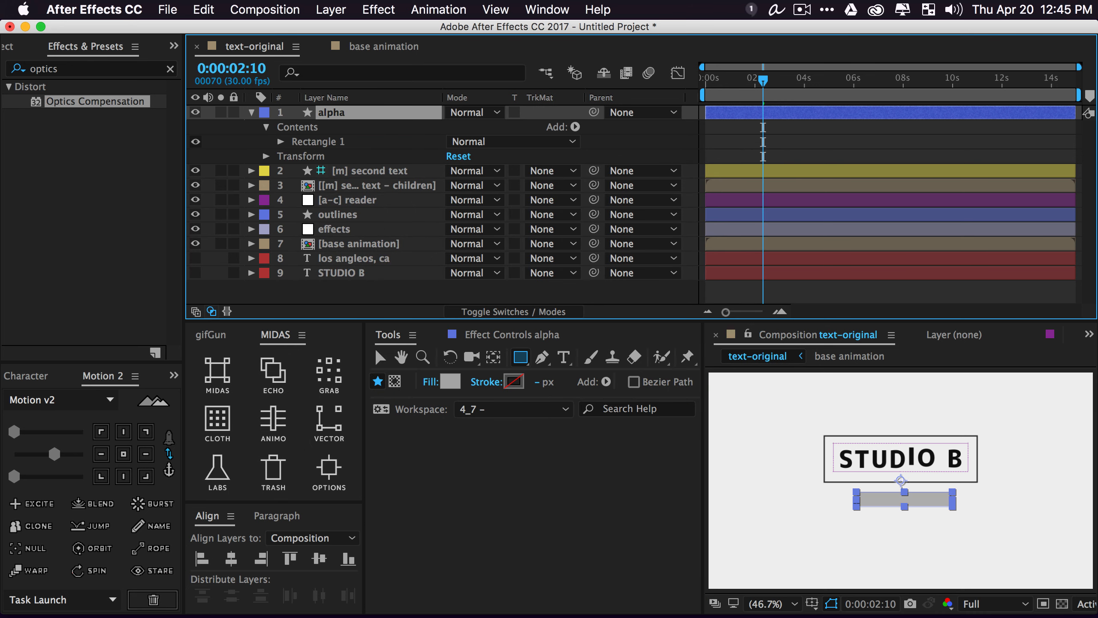
left_click_drag(350, 117, 354, 189)
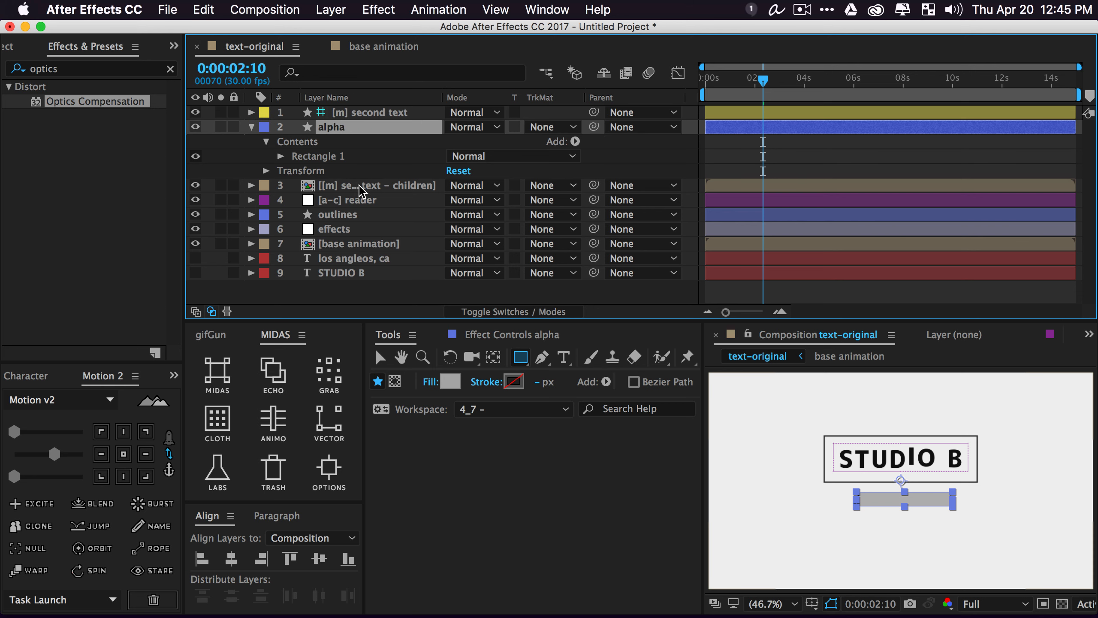
Rename the children precomp layer to 'second text'
left_click(362, 191)
key("Return")
type("second text")
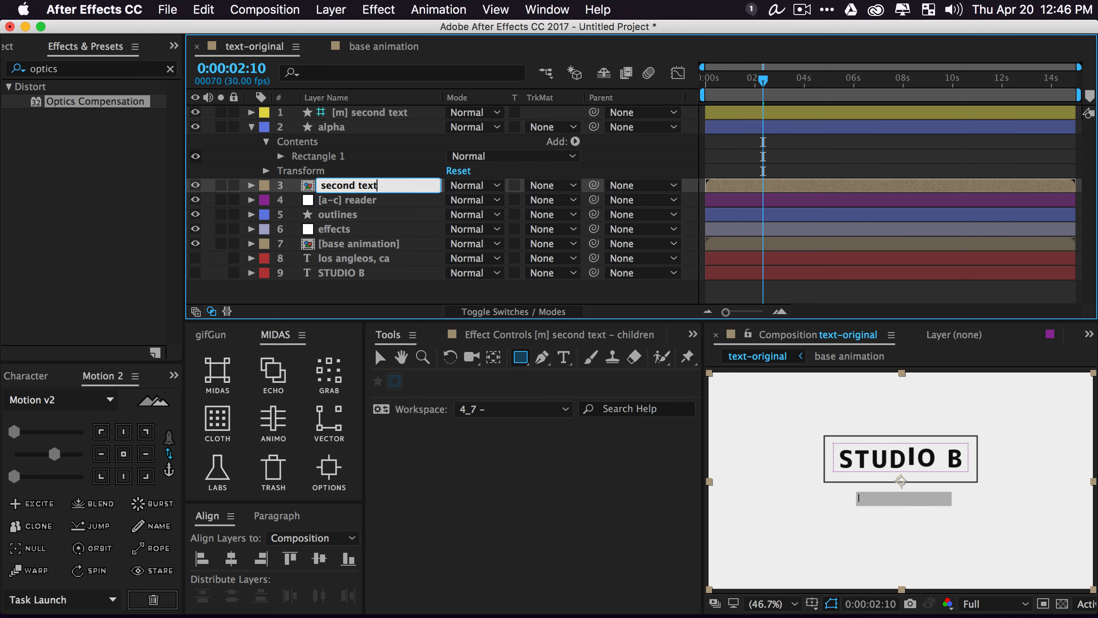
key("Return")
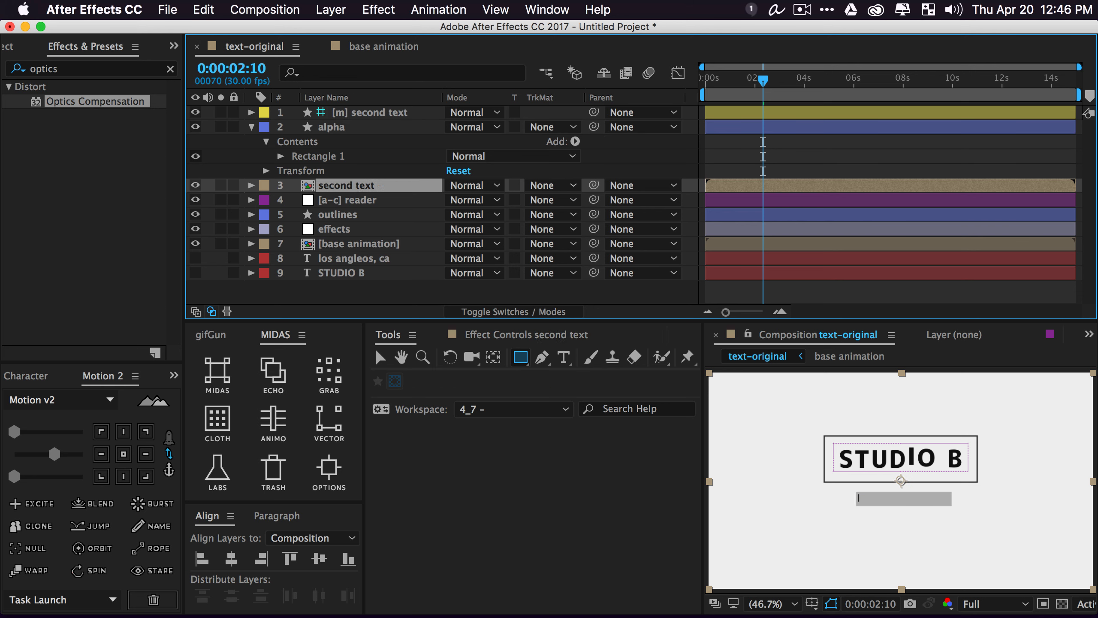
Set second text's track matte to Alpha Matte 'alpha' and keyframe the controller's Position lower at 1:05
left_click(541, 186)
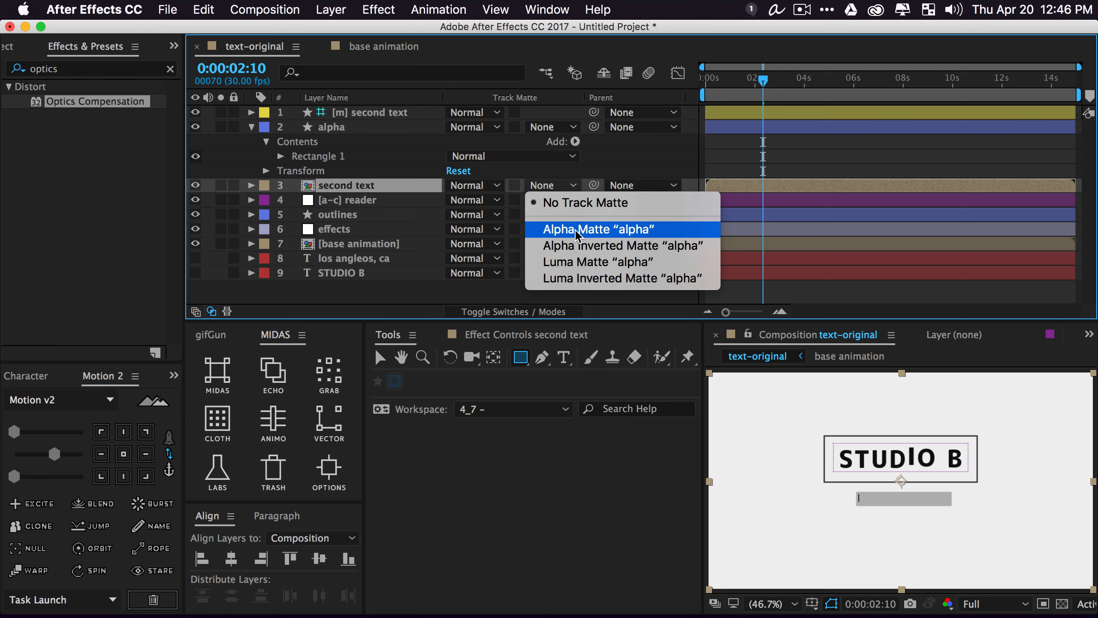
left_click(575, 233)
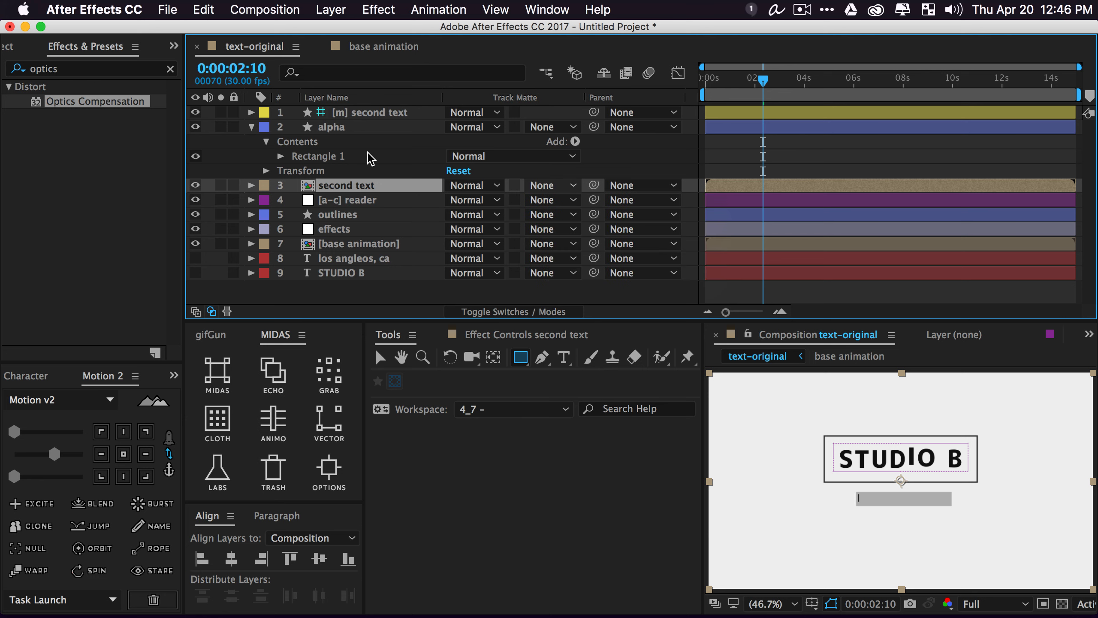
left_click(373, 114)
key("alt+shift+p")
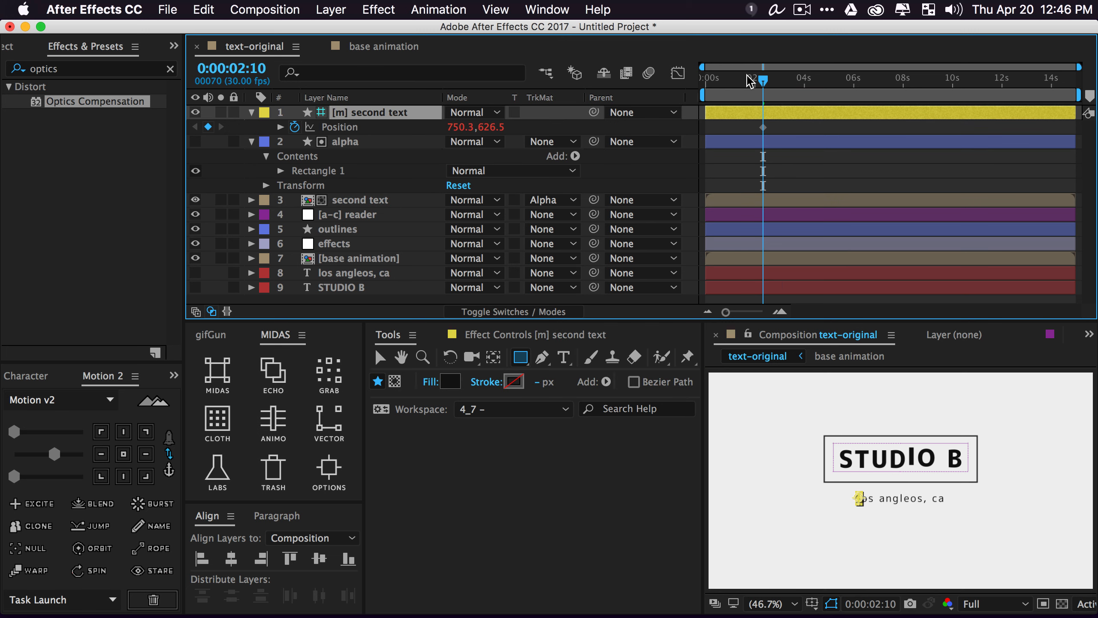
left_click(735, 84)
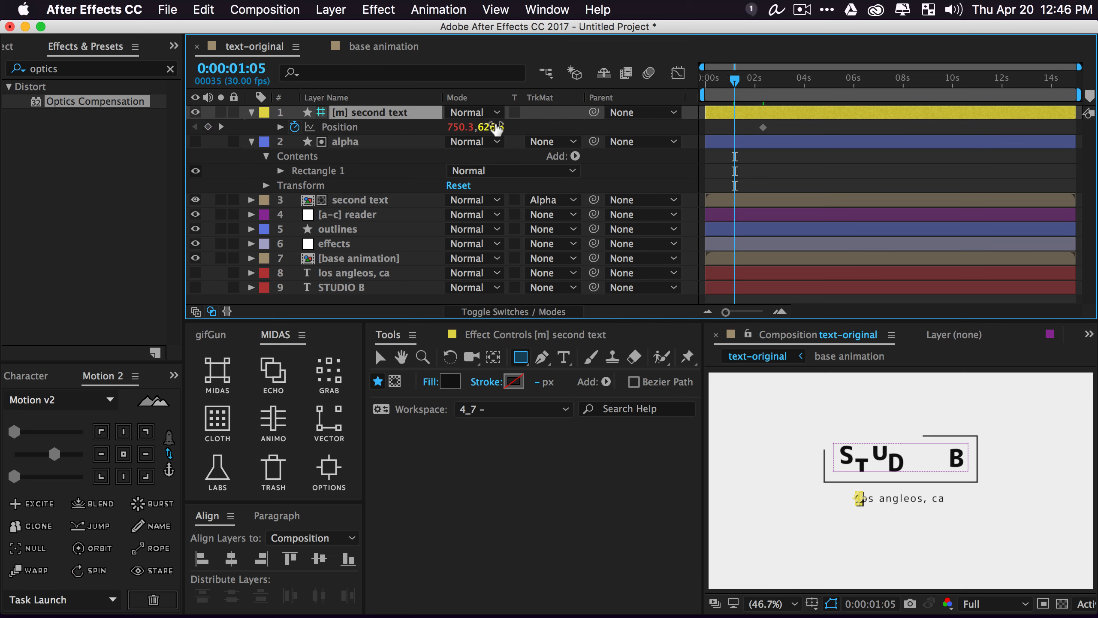
left_click_drag(496, 124, 547, 127)
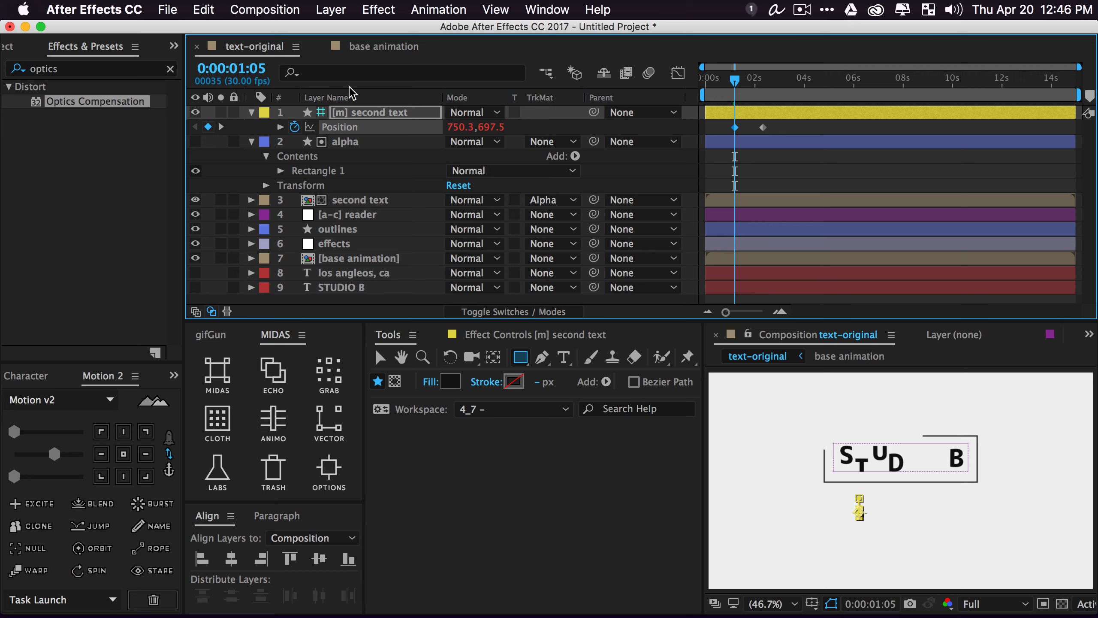
left_click(196, 112)
Easy-ease the two Position keyframes, preview, and slide them earlier in time
left_click_drag(791, 130, 705, 122)
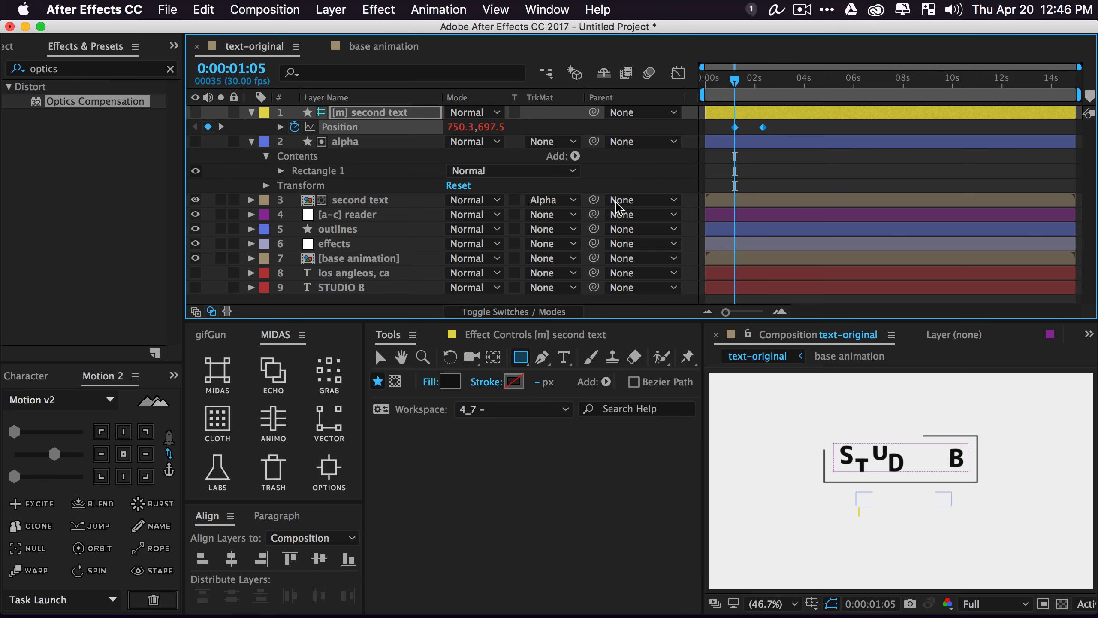
left_click_drag(55, 454, 48, 454)
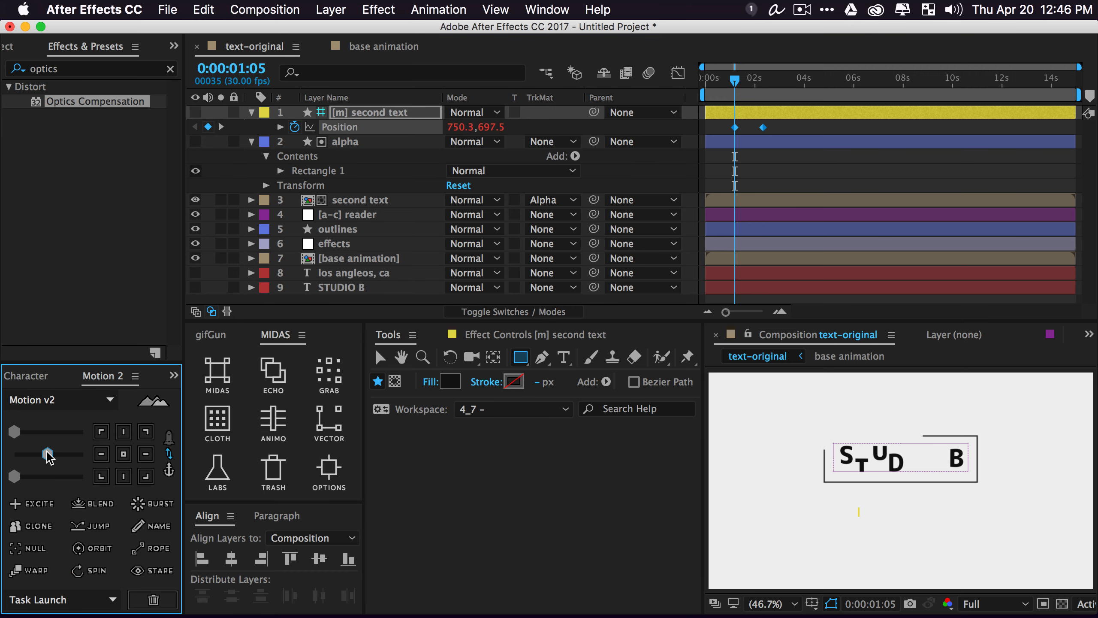
left_click(801, 128)
key("space")
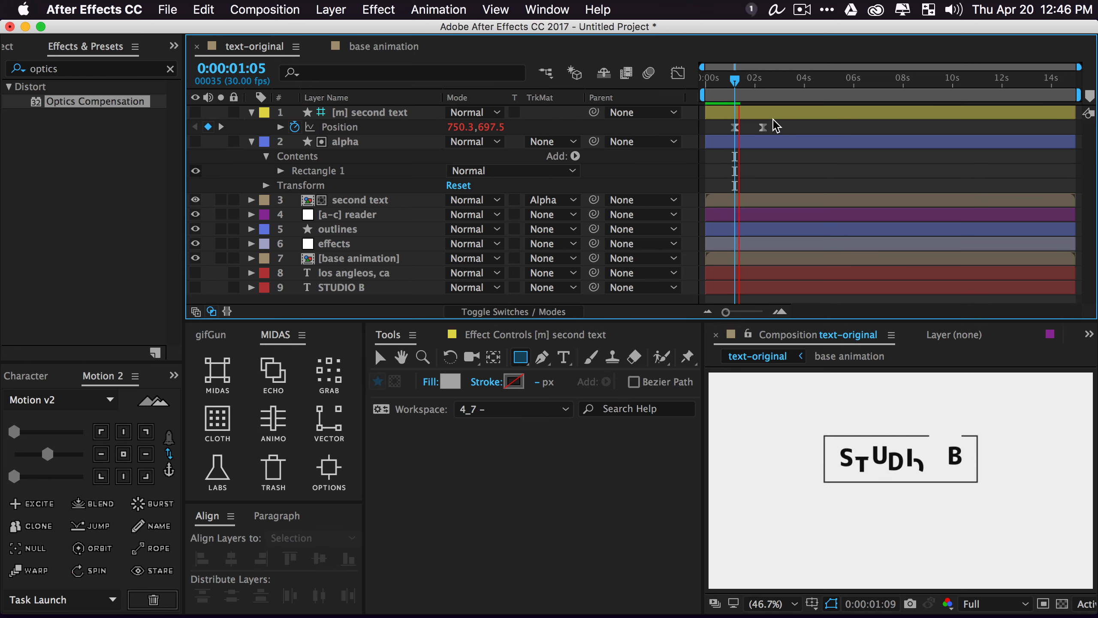
left_click_drag(722, 125, 789, 127)
left_click_drag(763, 127, 749, 127)
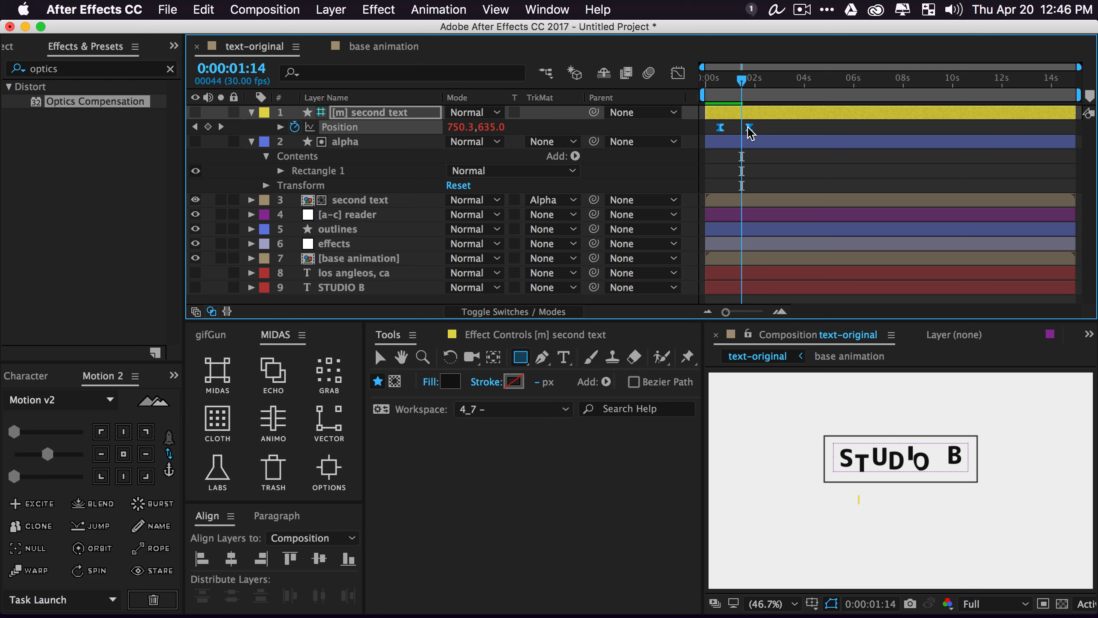
left_click(733, 78)
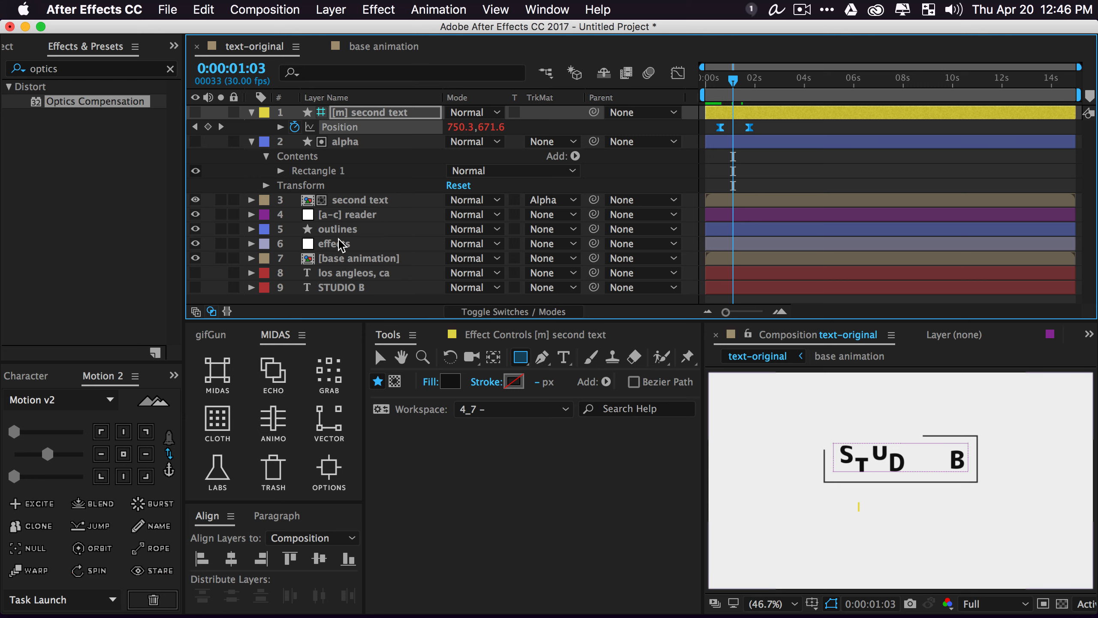
Select [m] second text's two Position keyframes plus the [a-c] reader layer, and open MIDAS ANIMO
left_click(364, 215)
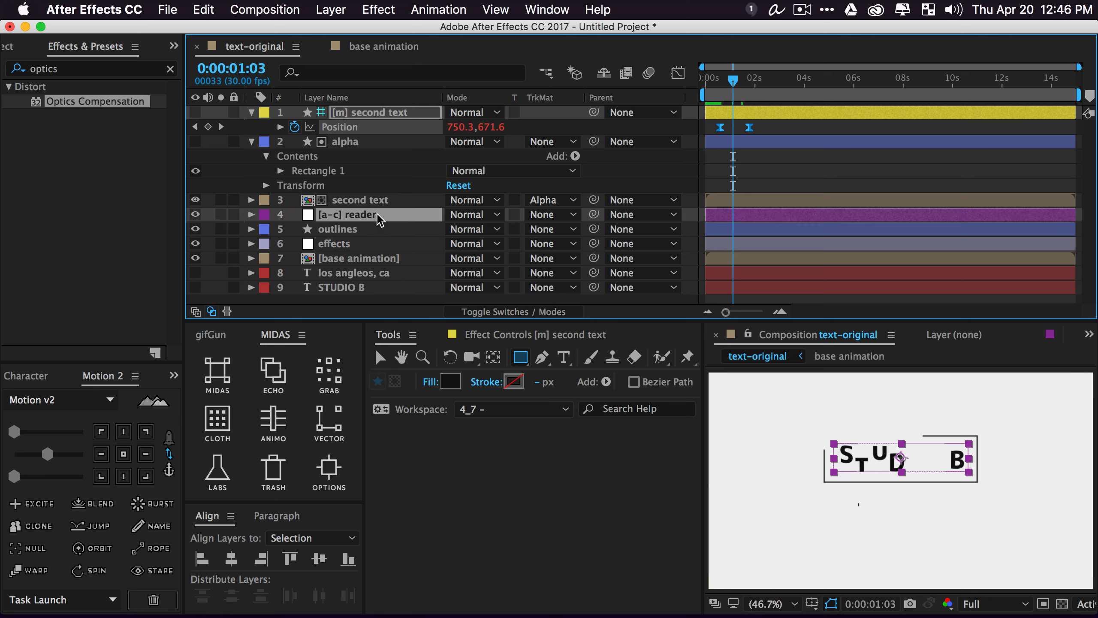
left_click(368, 200)
left_click(367, 215)
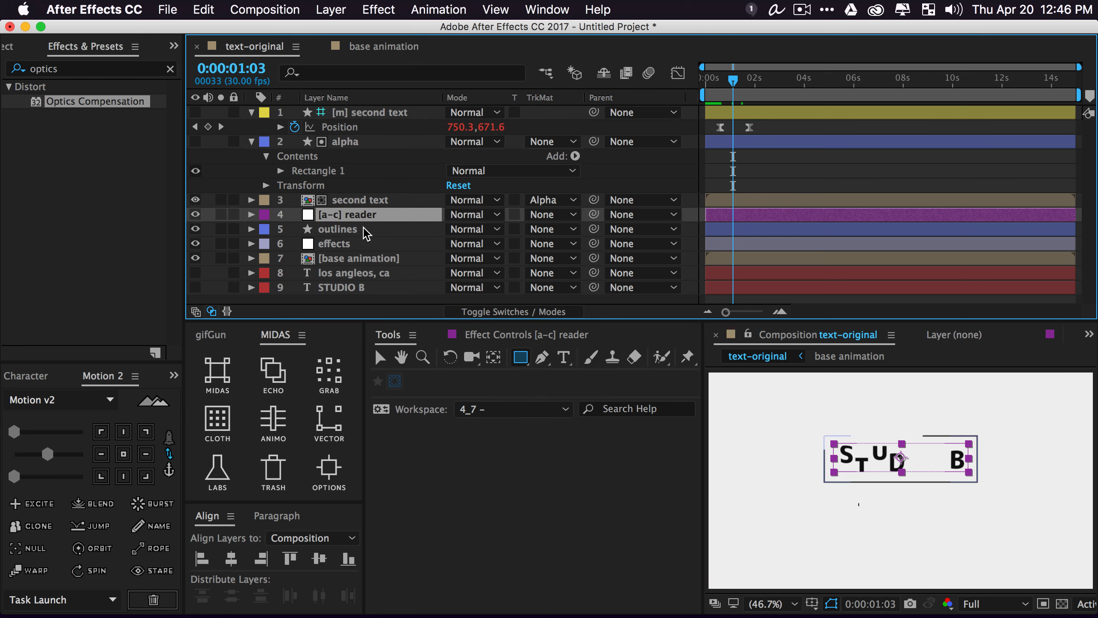
left_click(524, 335)
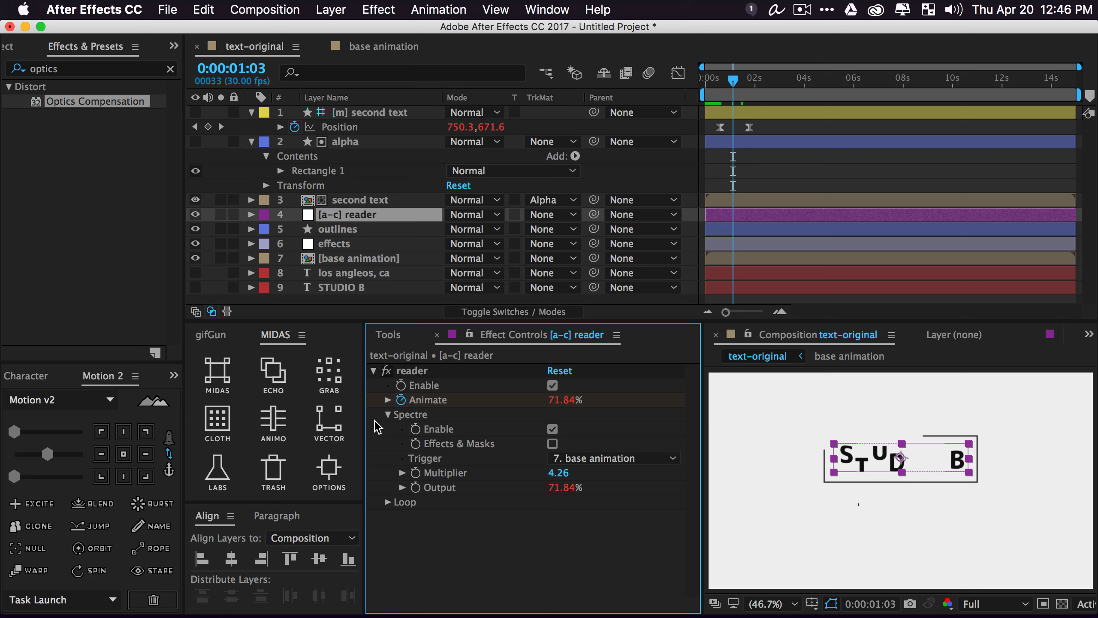
left_click_drag(764, 131, 667, 140)
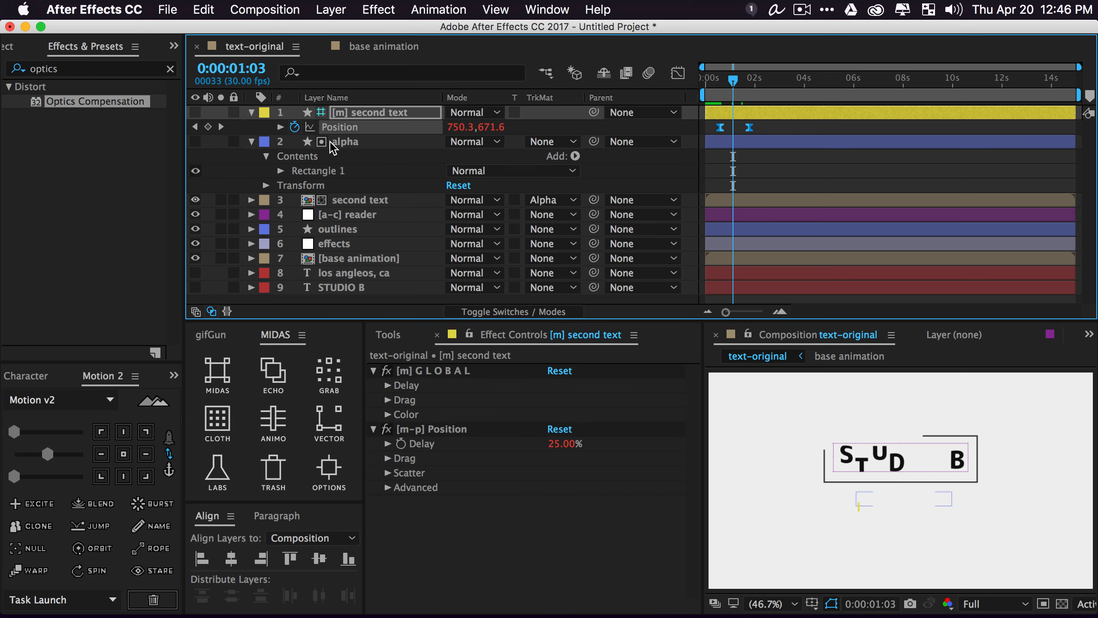
left_click(360, 218, "super")
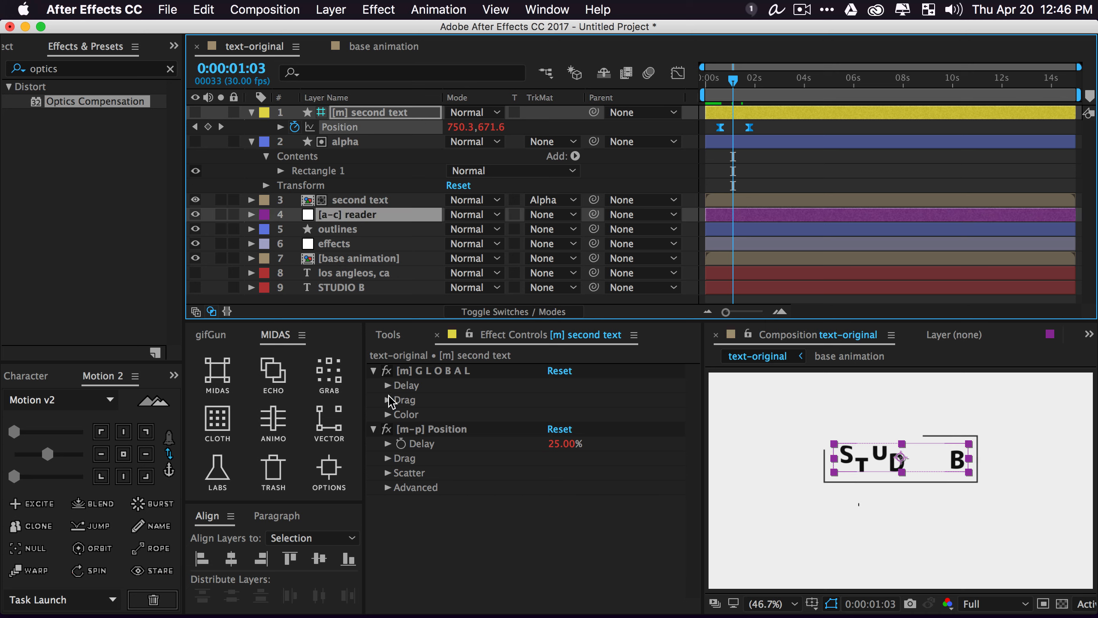
left_click(361, 199)
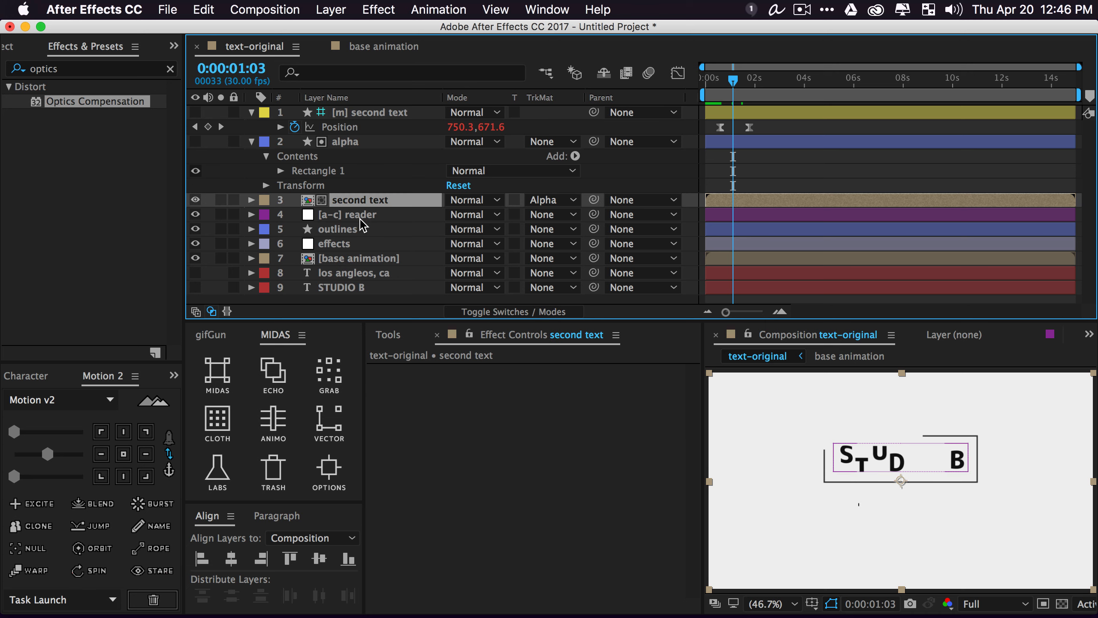
left_click(361, 218)
left_click(391, 372)
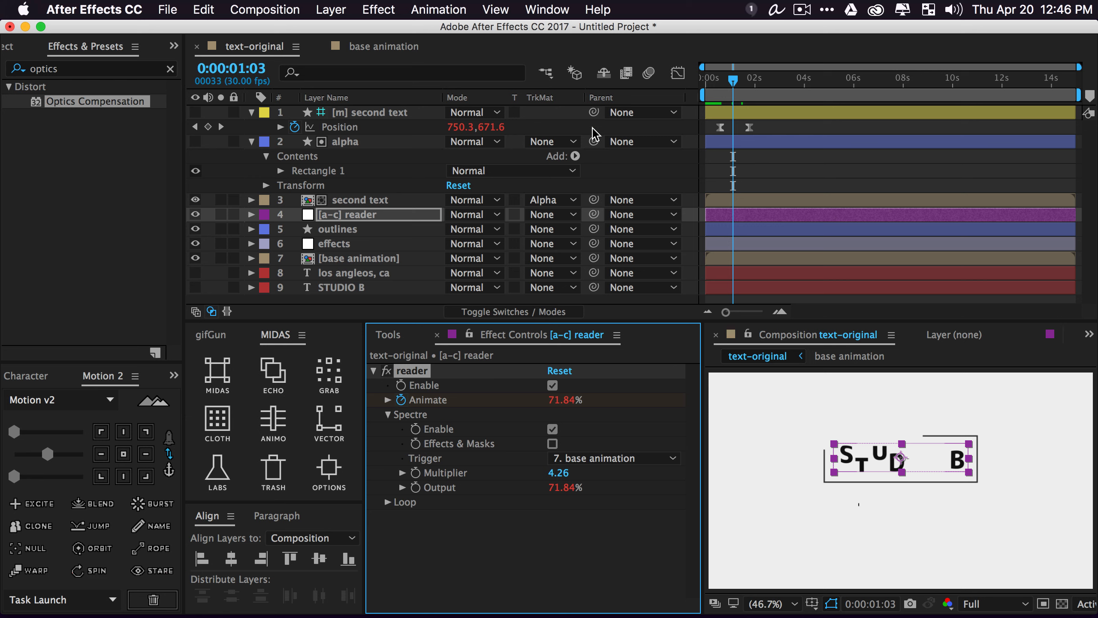
left_click_drag(770, 121, 711, 141)
left_click(356, 216, "shift")
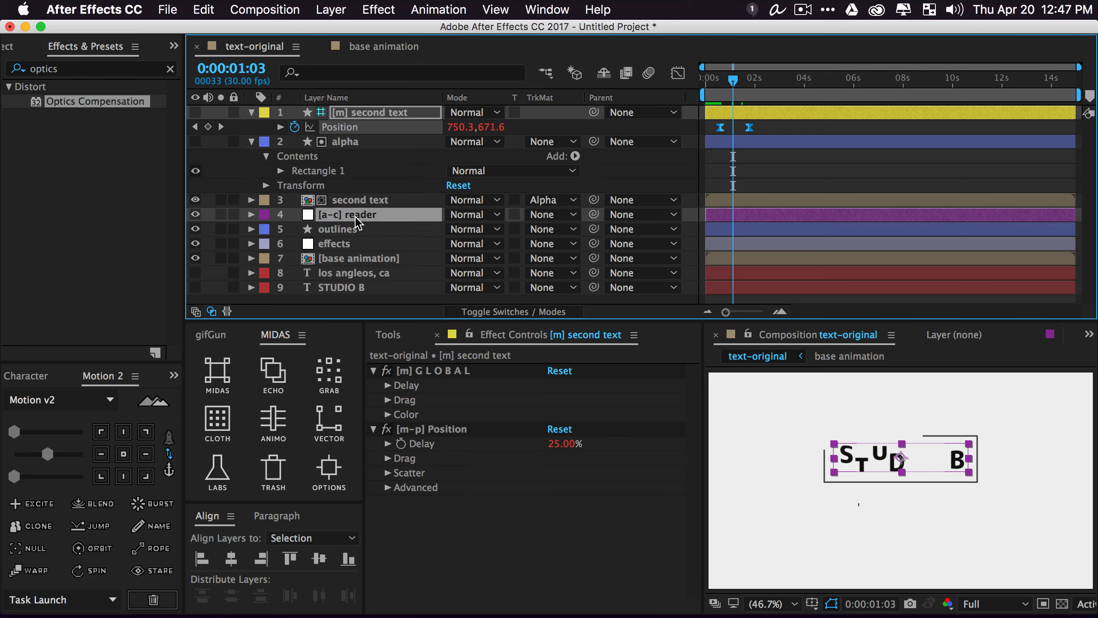
left_click(268, 432)
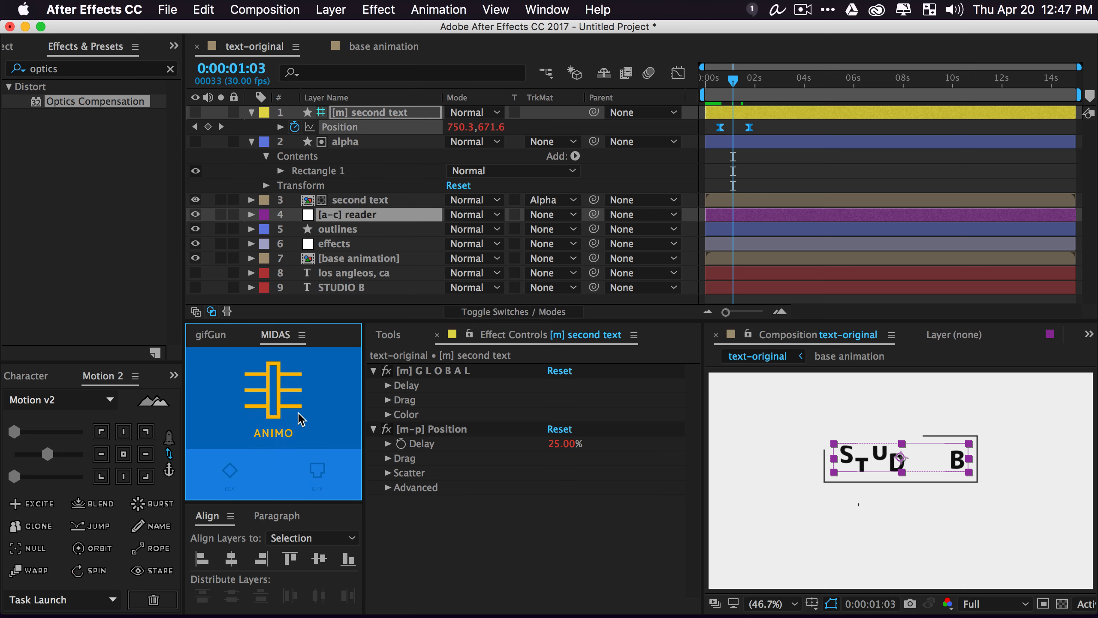
Save the Position move as an ANIMO animation named 'reader', then select [m] second text
left_click(277, 392)
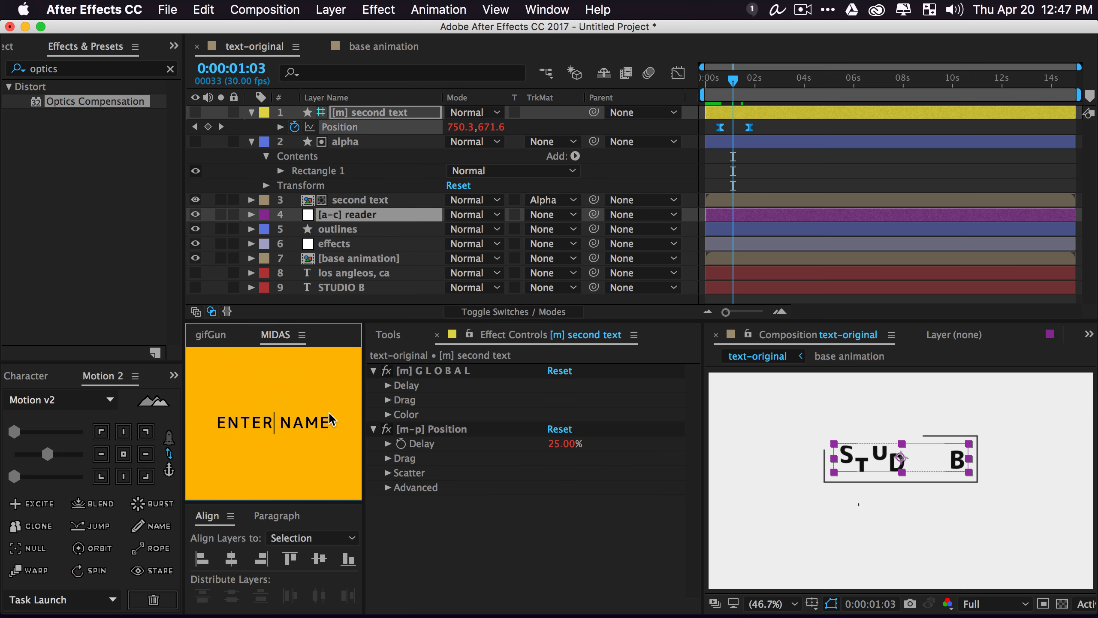
type("reader")
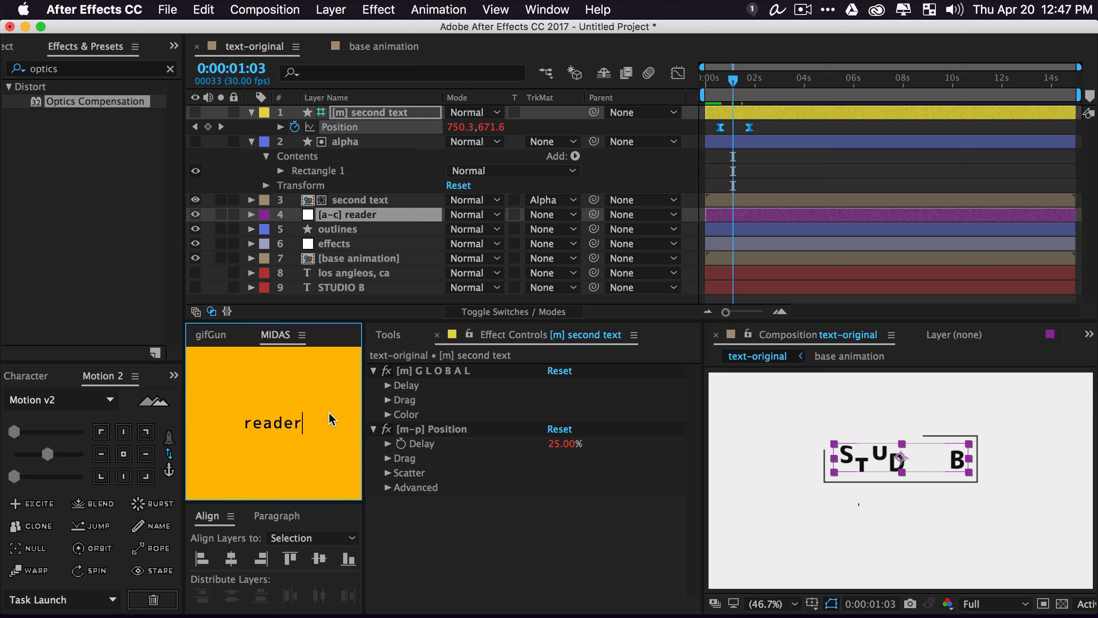
key("Return")
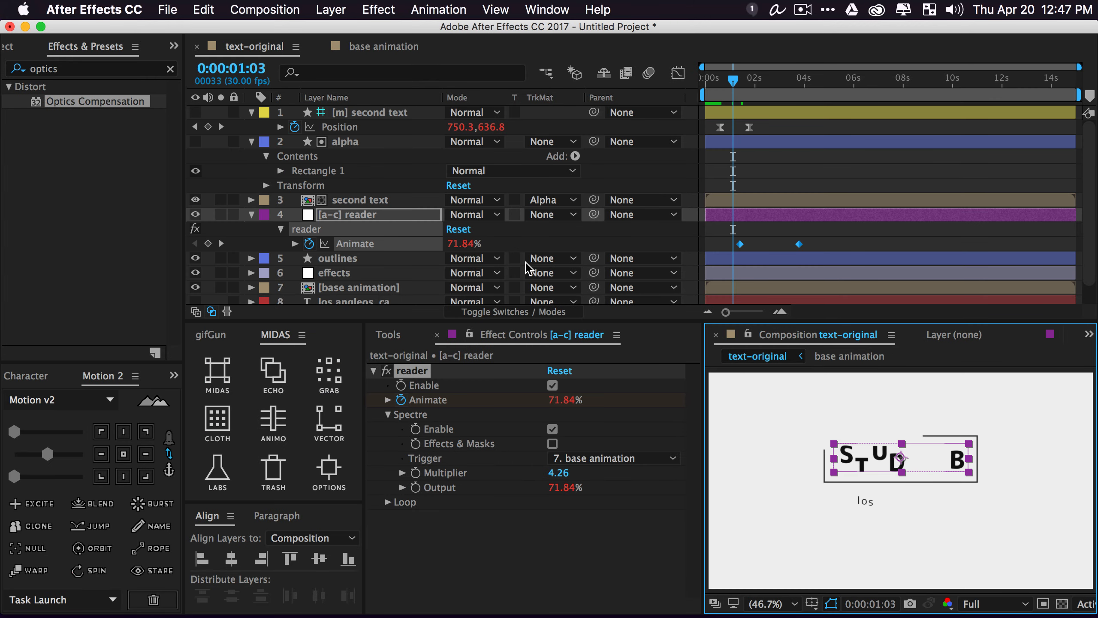
left_click(779, 136)
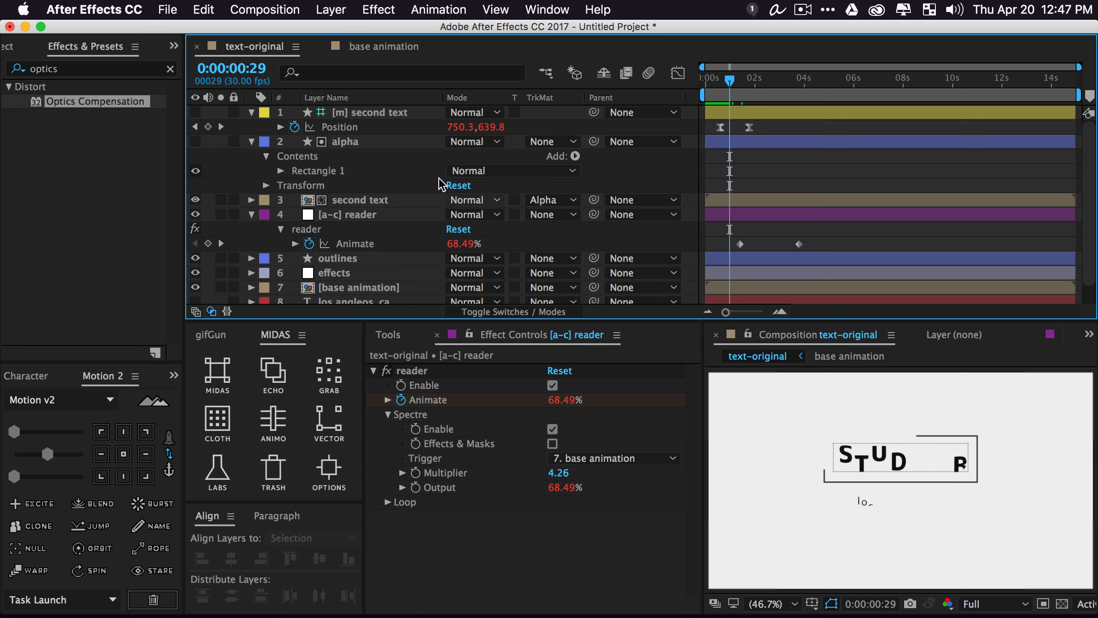
left_click(363, 114)
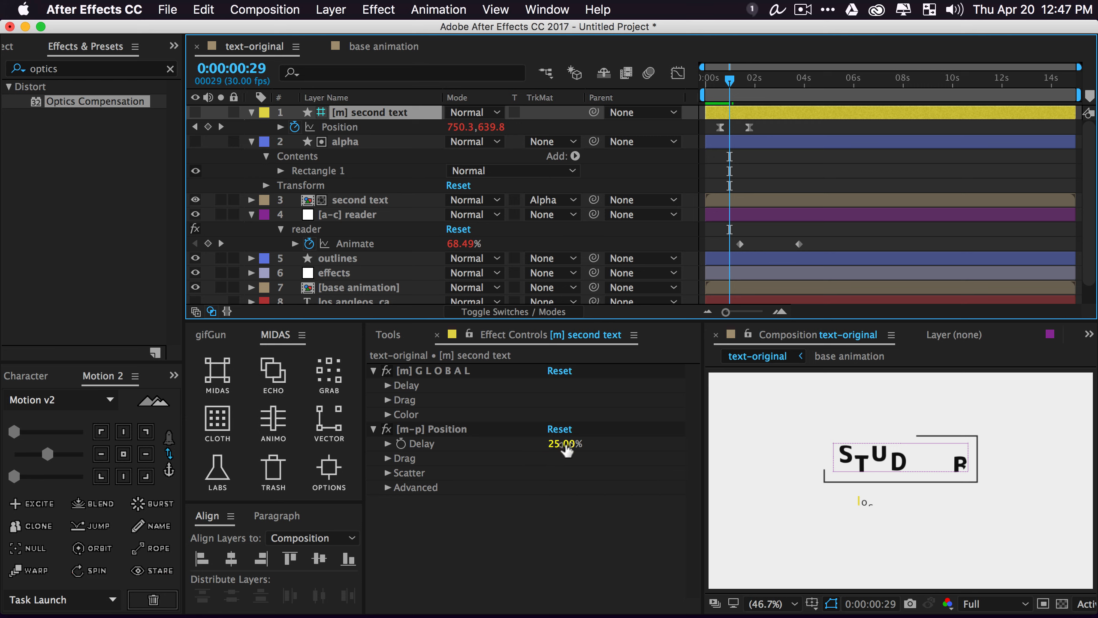
Lower [m] second text's Position Delay from 25% to roughly 5%
left_click_drag(566, 450, 556, 447)
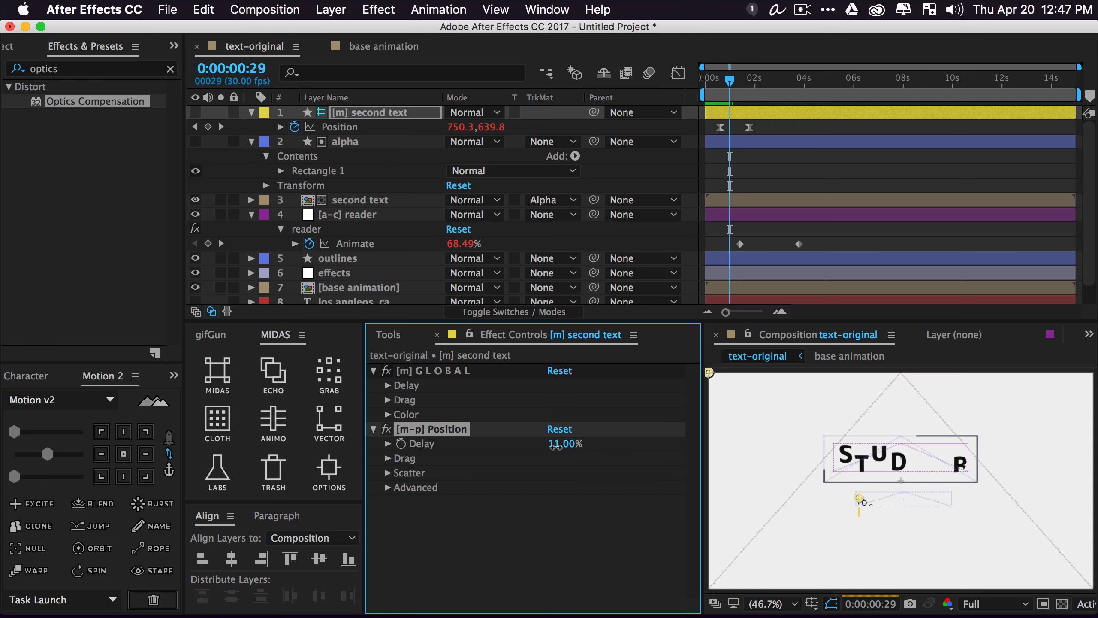
left_click(564, 449)
type("4")
key("Return")
Preview the animation at Full resolution, stopping once STUDIO B is fully formed
key("space")
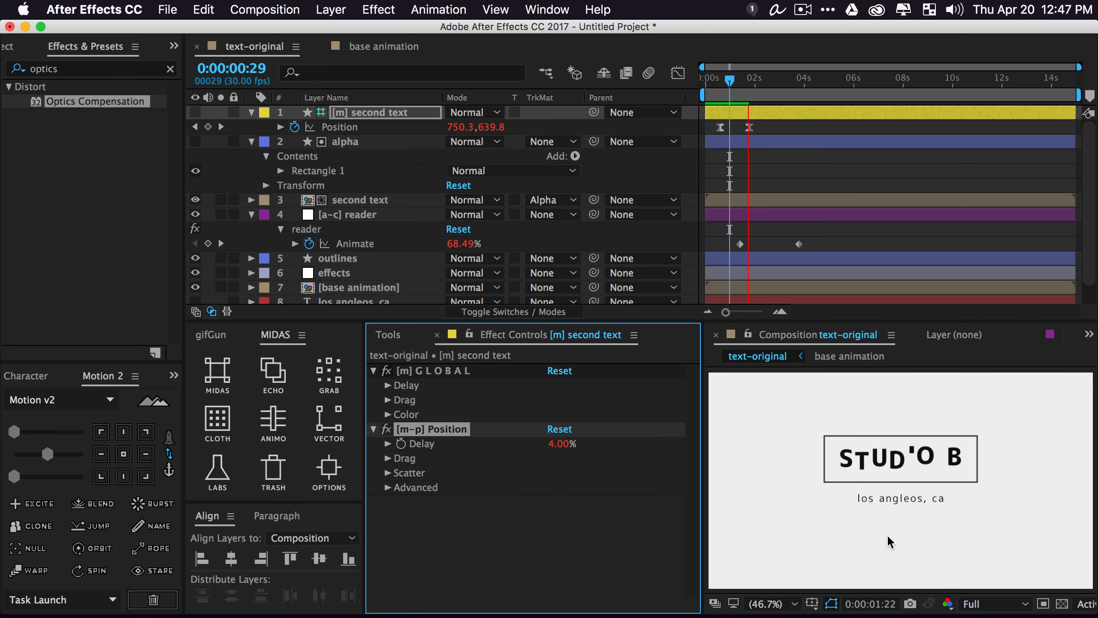
key("space")
key("space")
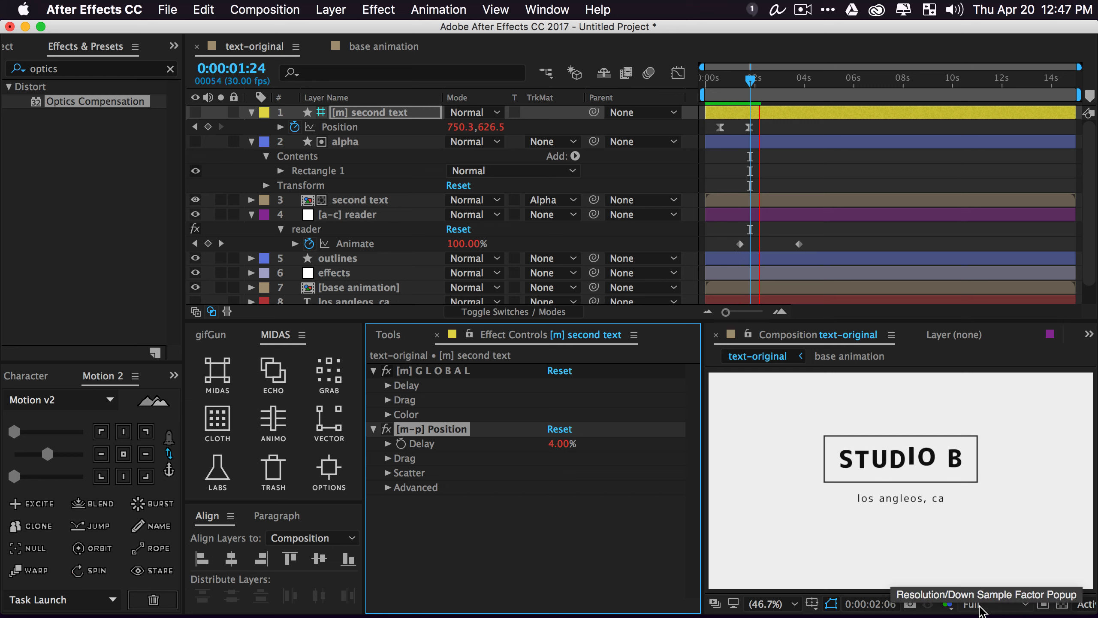
left_click(978, 606)
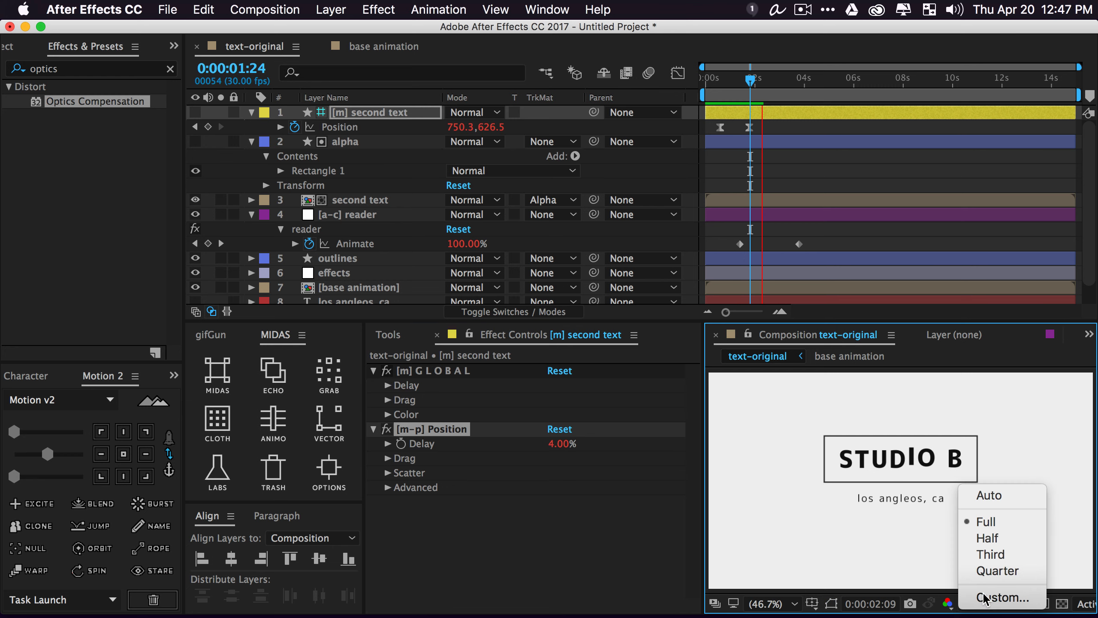
left_click(940, 598)
key("space")
key("space")
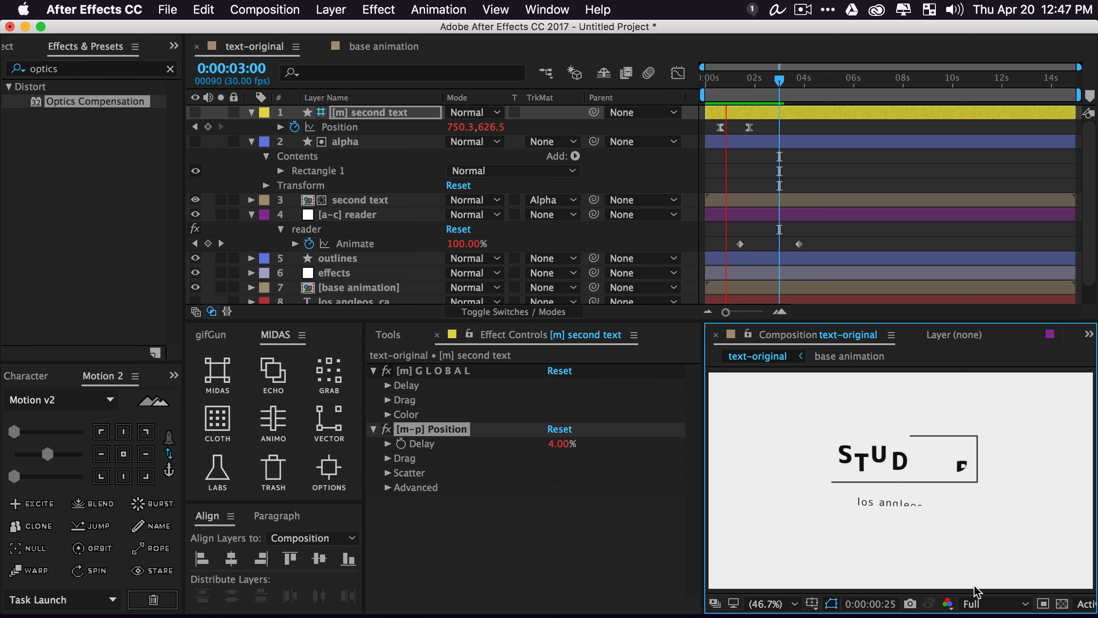
left_click(562, 459)
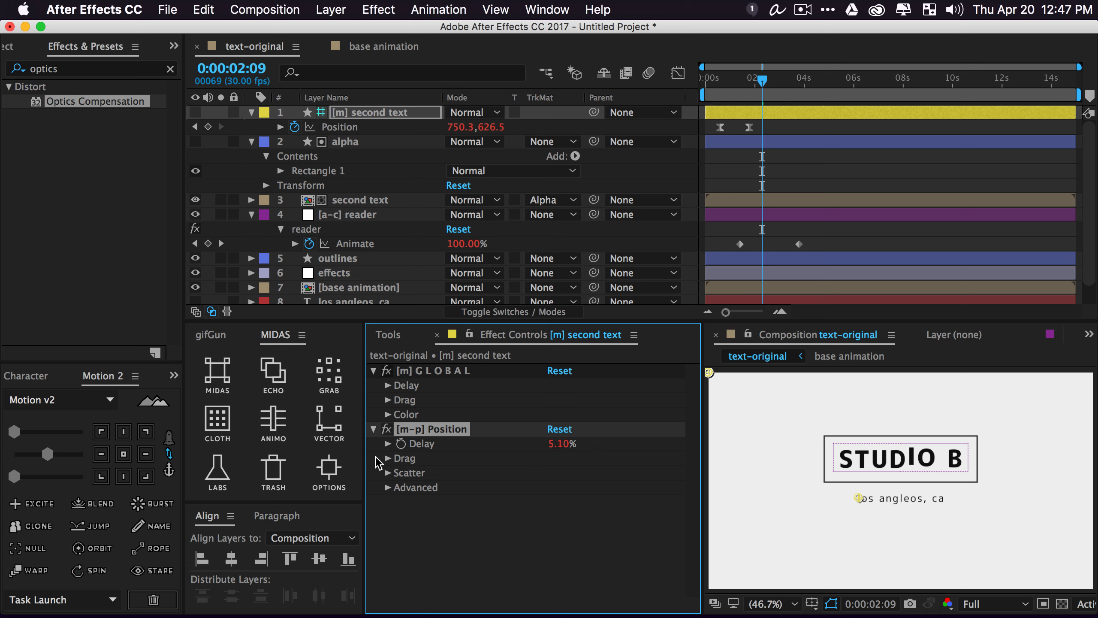
Try a Drag wobble with seed 0.90 and range -14, preview it, then disable it
left_click(388, 458)
left_click(553, 473)
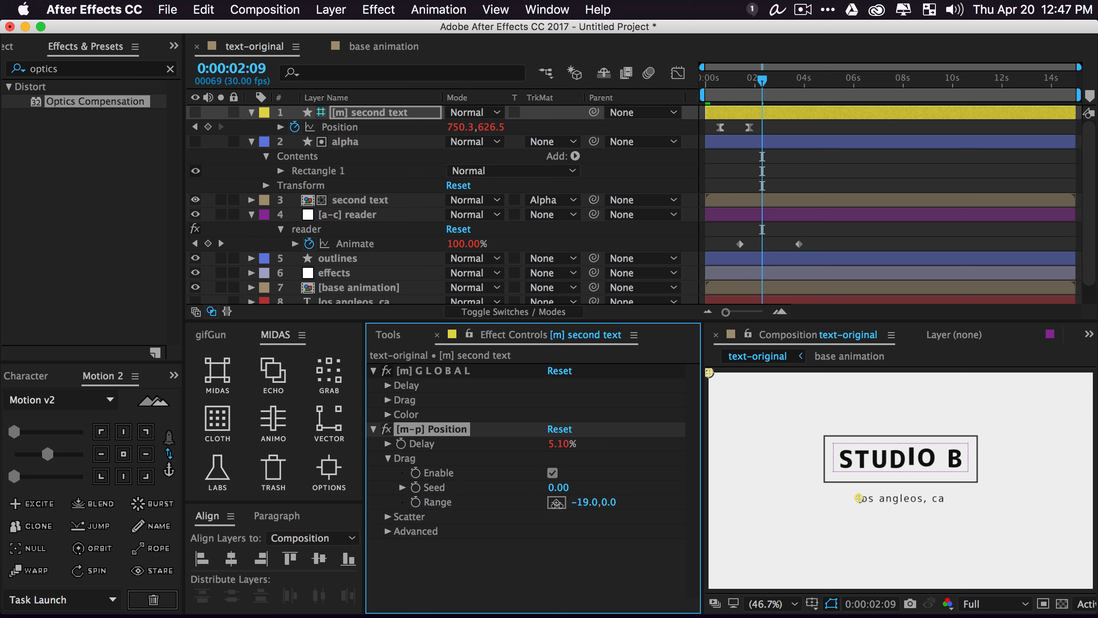
left_click_drag(563, 492, 596, 510)
key("space")
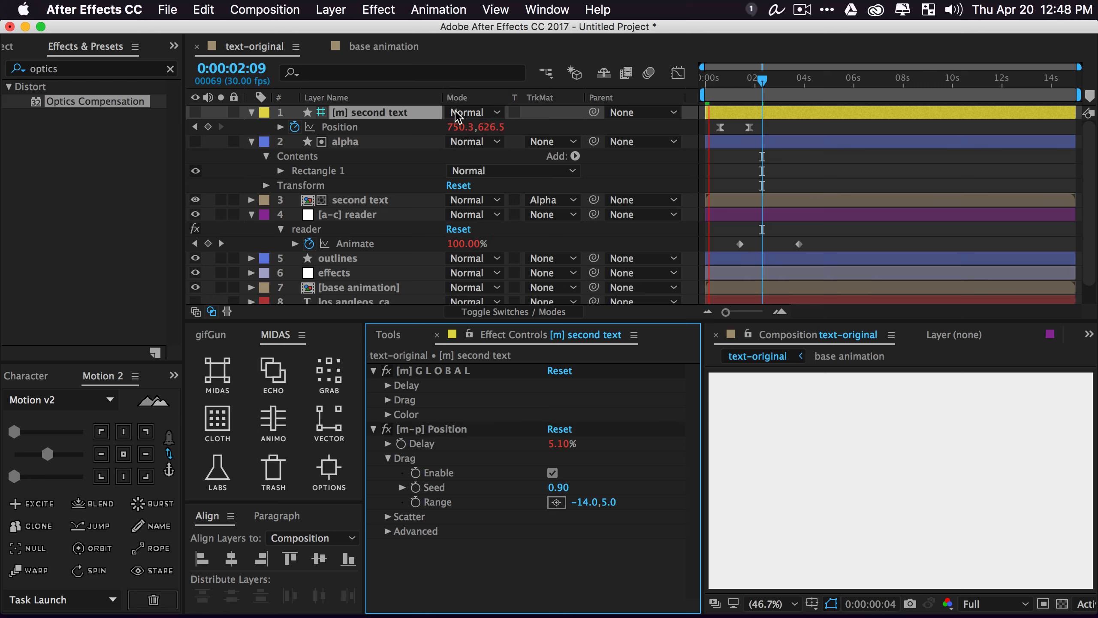
left_click_drag(711, 124, 779, 131)
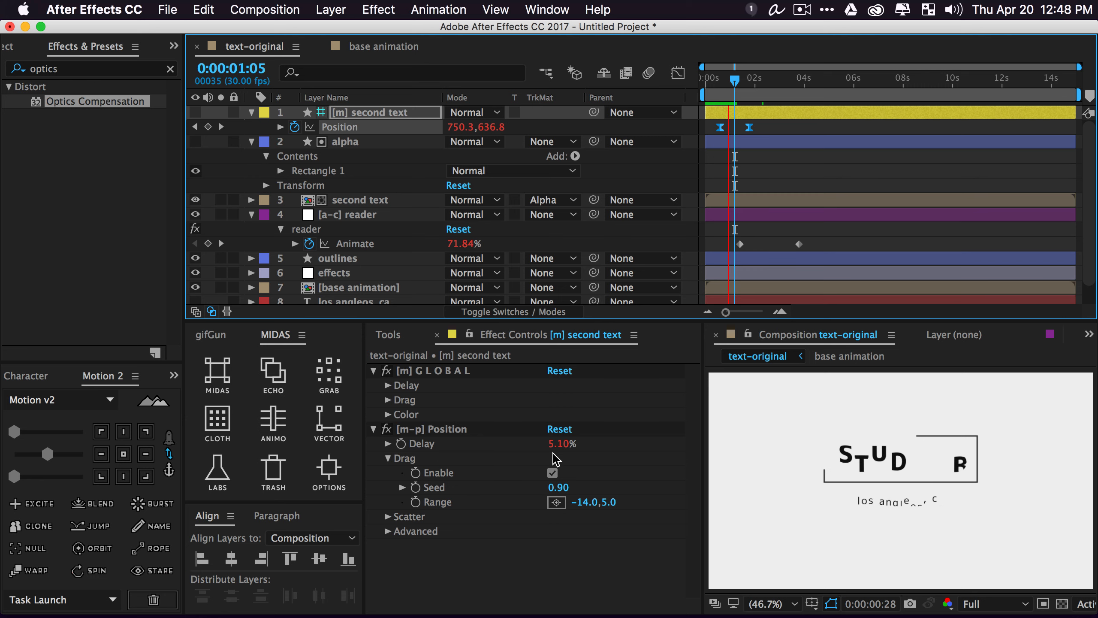
left_click(553, 473)
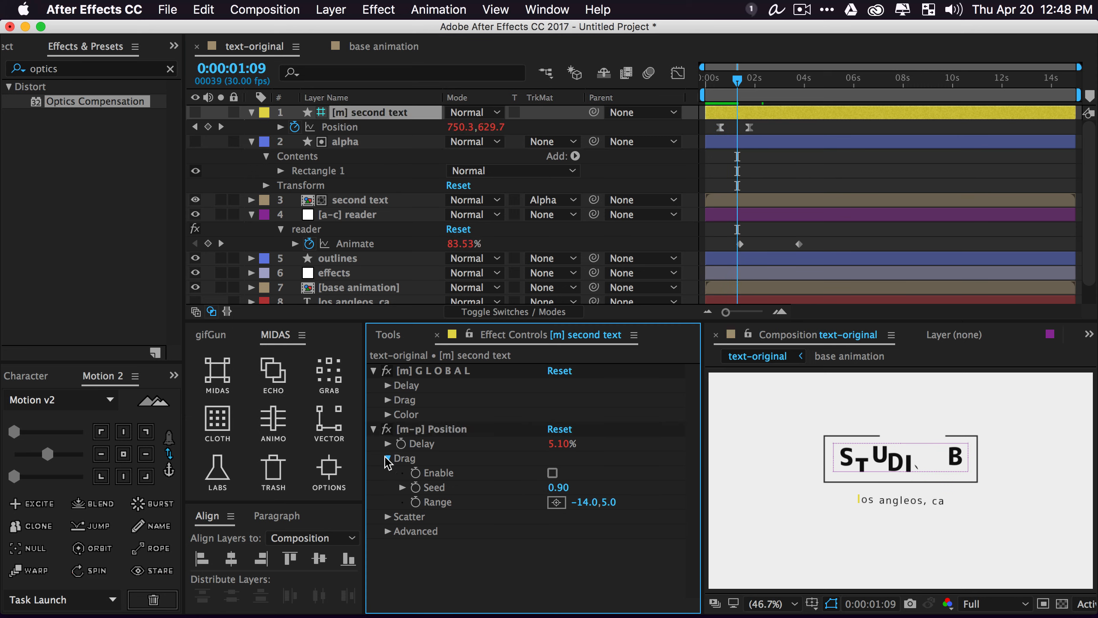
left_click(388, 458)
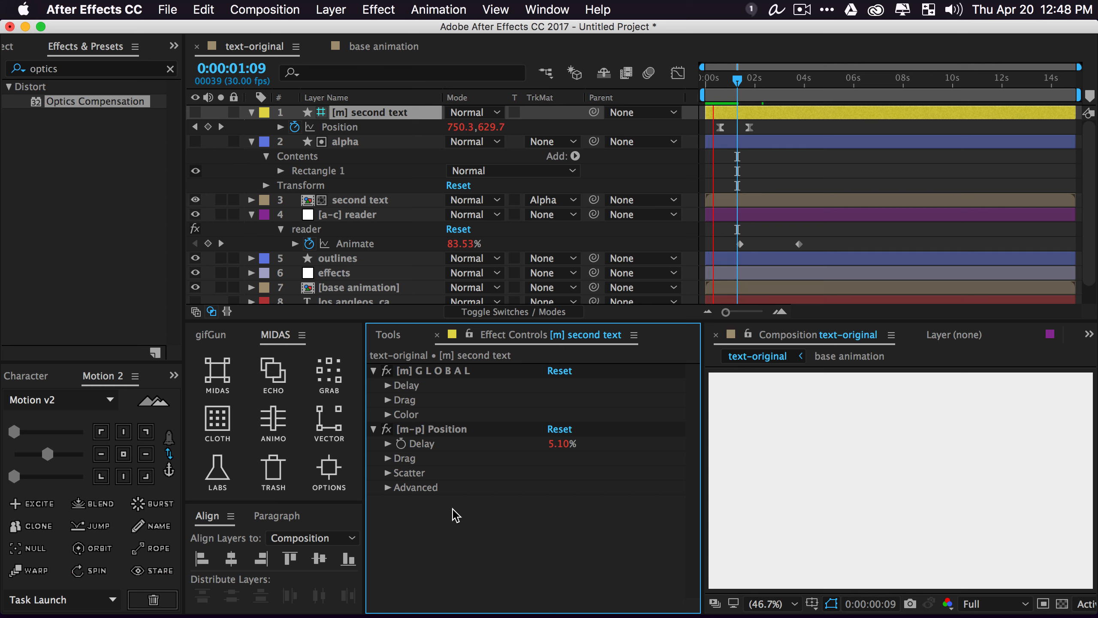
Scrub and step through the timeline from STUDIO B completing to the title disappearing
left_click(825, 89)
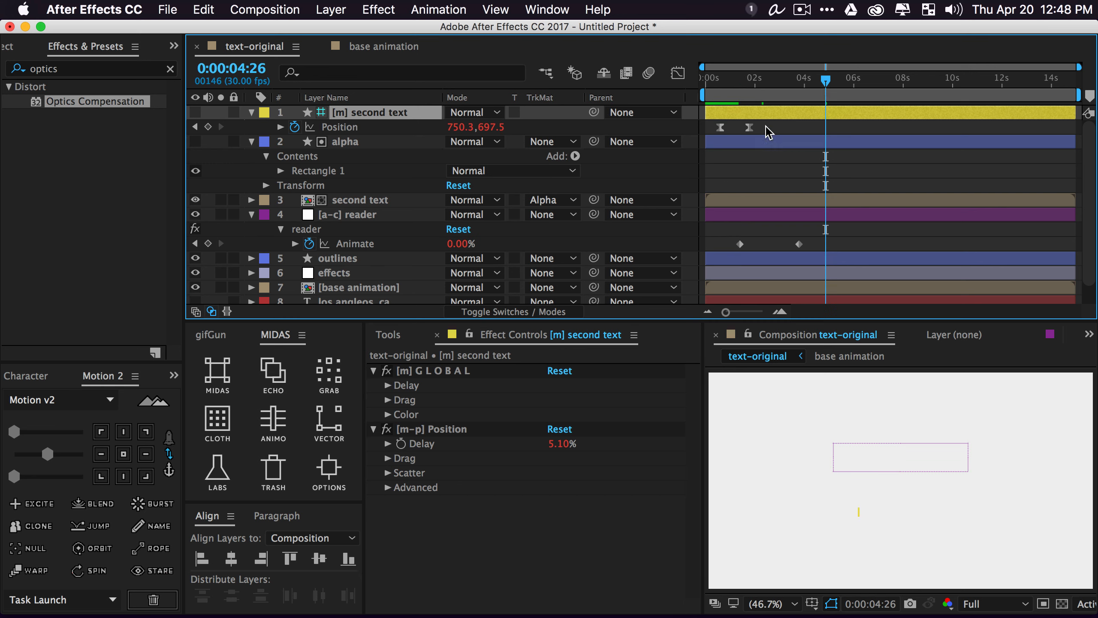
left_click_drag(768, 125, 697, 138)
left_click(251, 113)
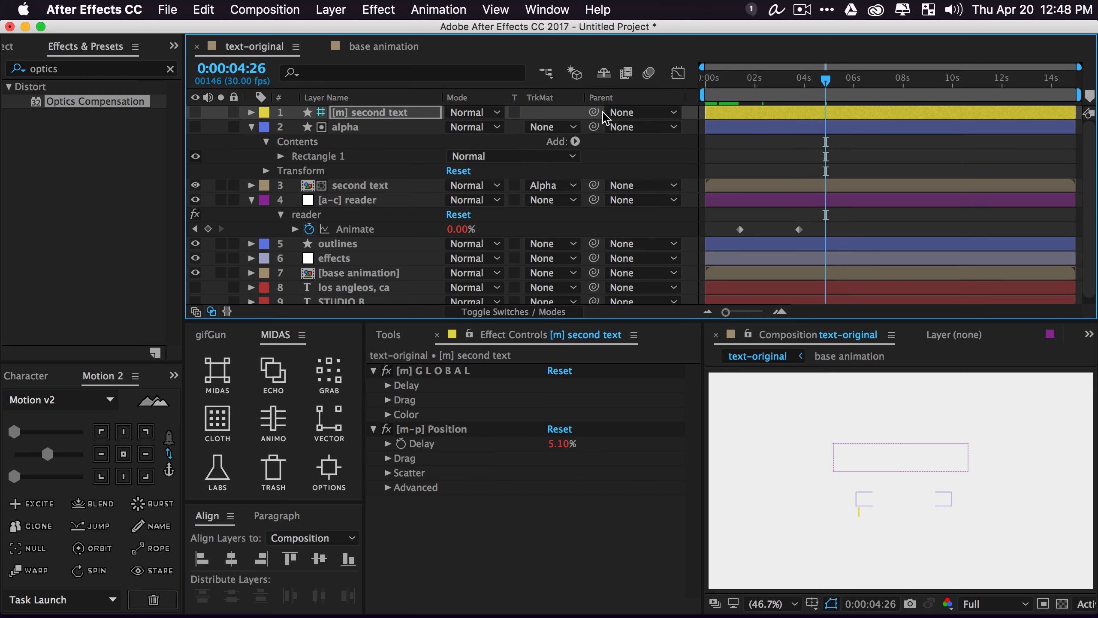
left_click(781, 85)
left_click_drag(777, 84, 787, 86)
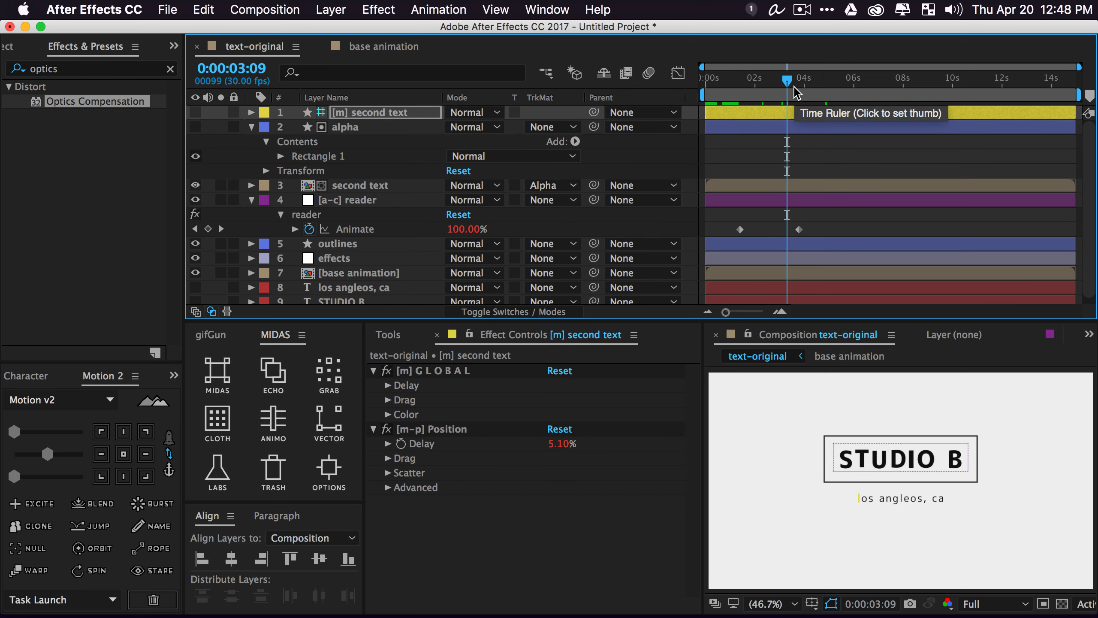
key("Page_Down")
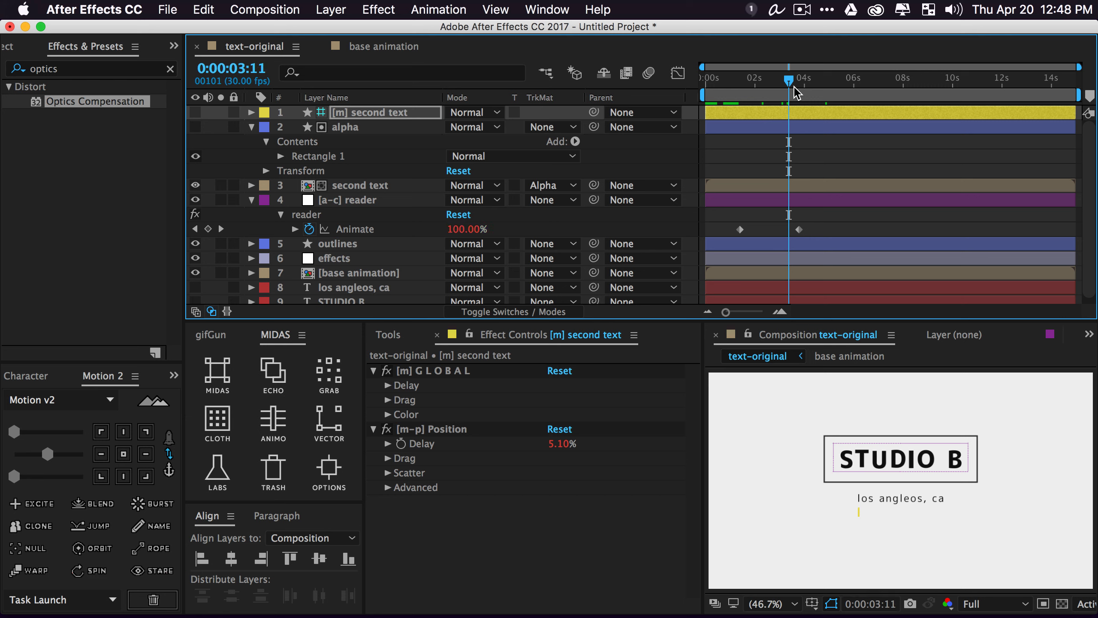
key("shift+Page_Down")
key("shift+Page_Down")
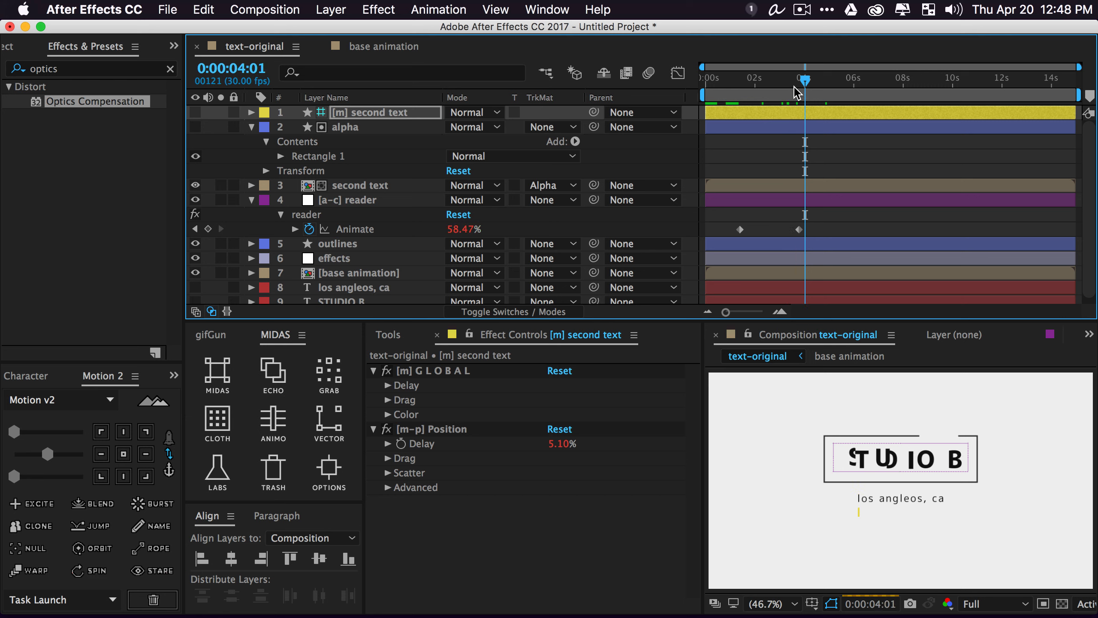
key("shift+Page_Down")
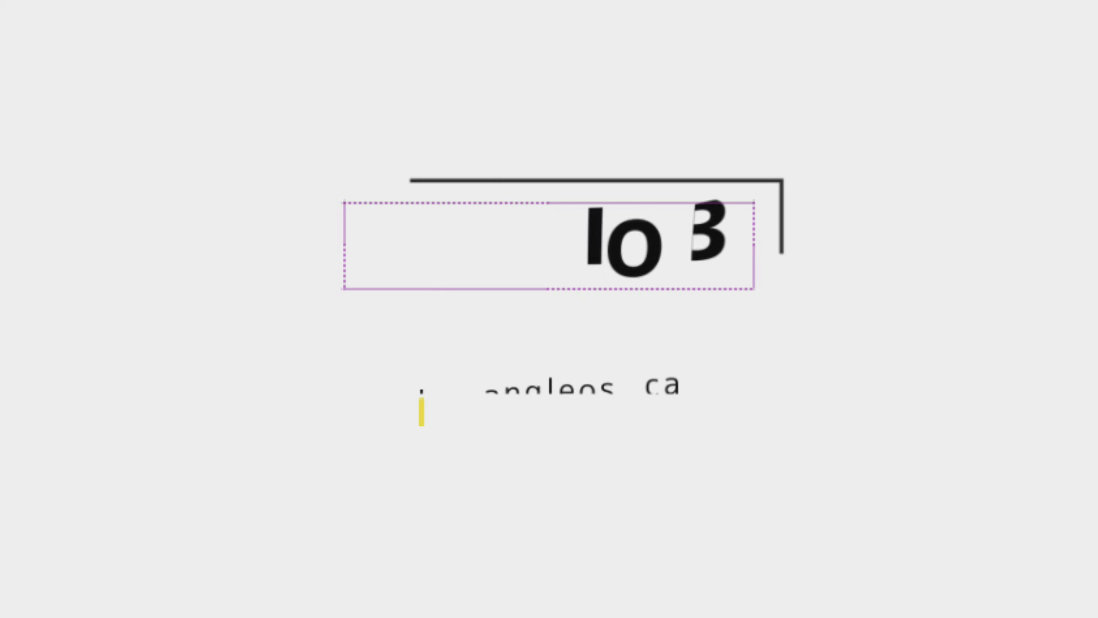
key("shift+Page_Down")
key("shift+Page_Down")
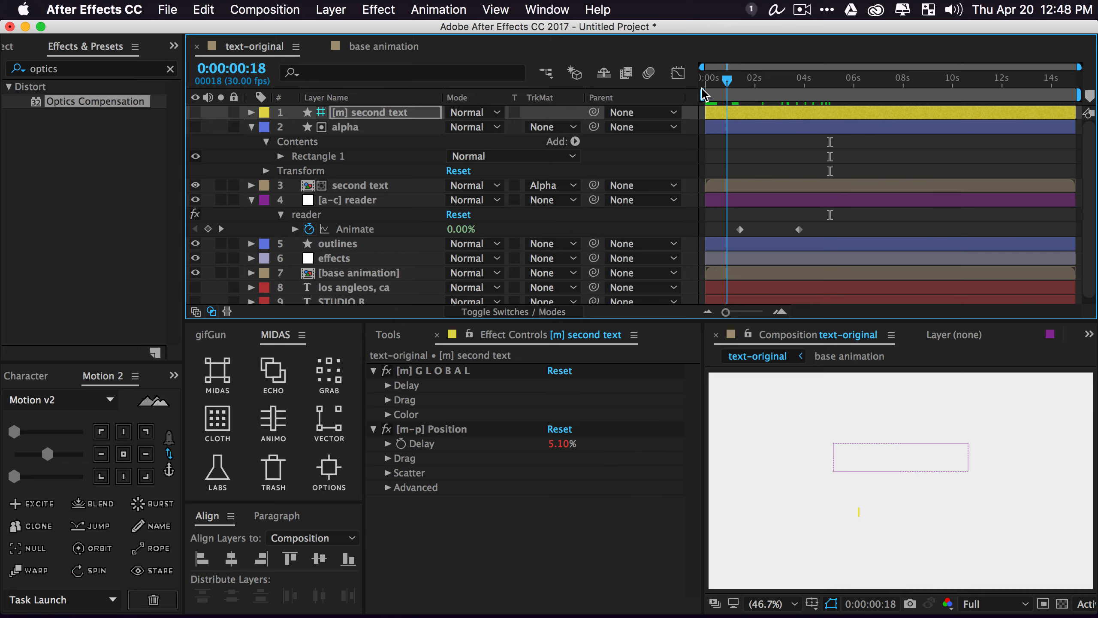
Return to the composition start and collapse all layer properties
key("Home")
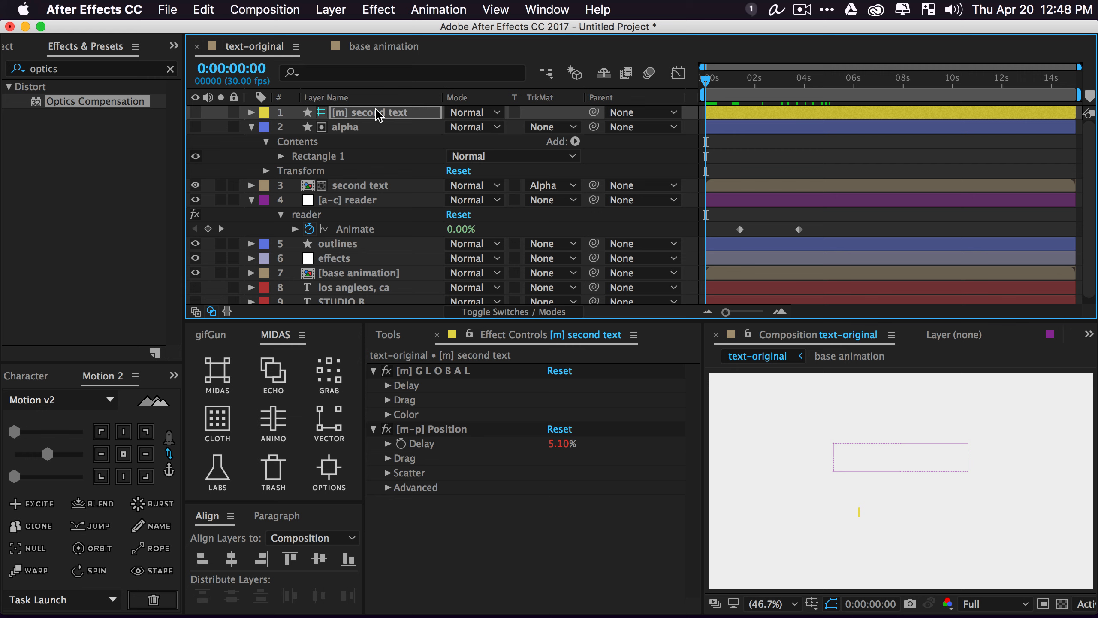
key("super+a")
left_click(251, 126)
left_click(610, 286)
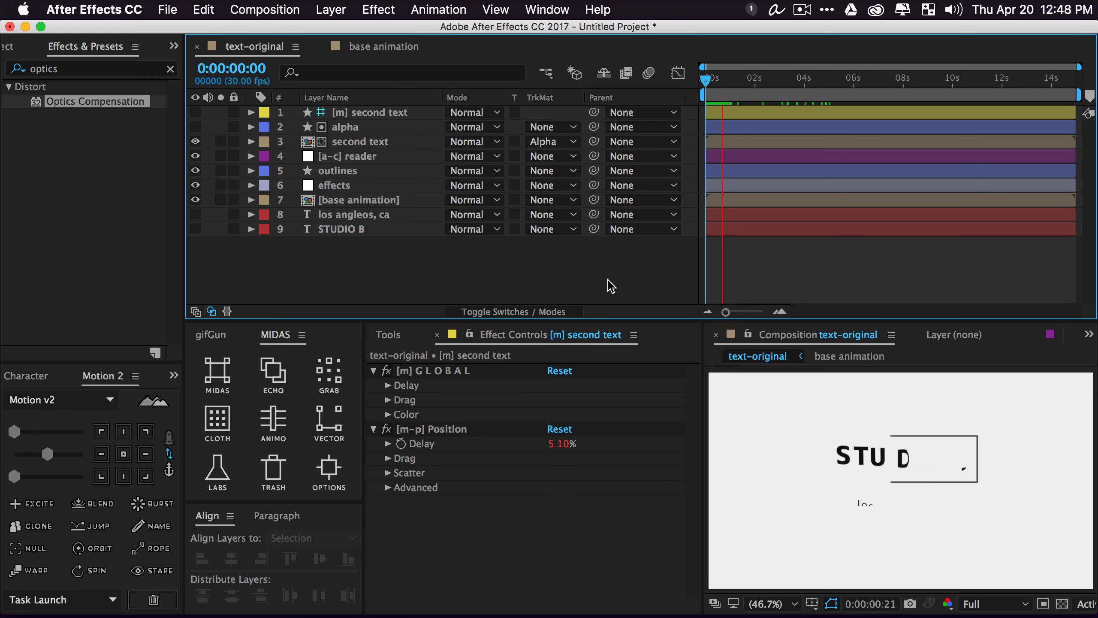
Stop the preview at 0:29 and select all ten intro keyframes across the layers
key("space")
key("super+a")
key("u")
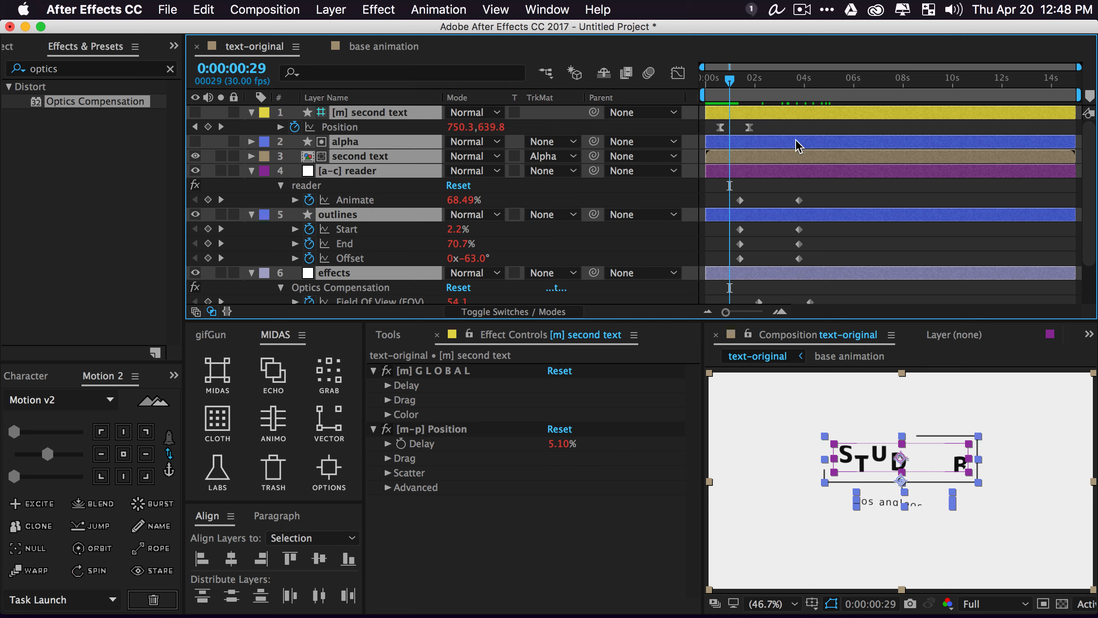
scroll(735, 190, "down", 3)
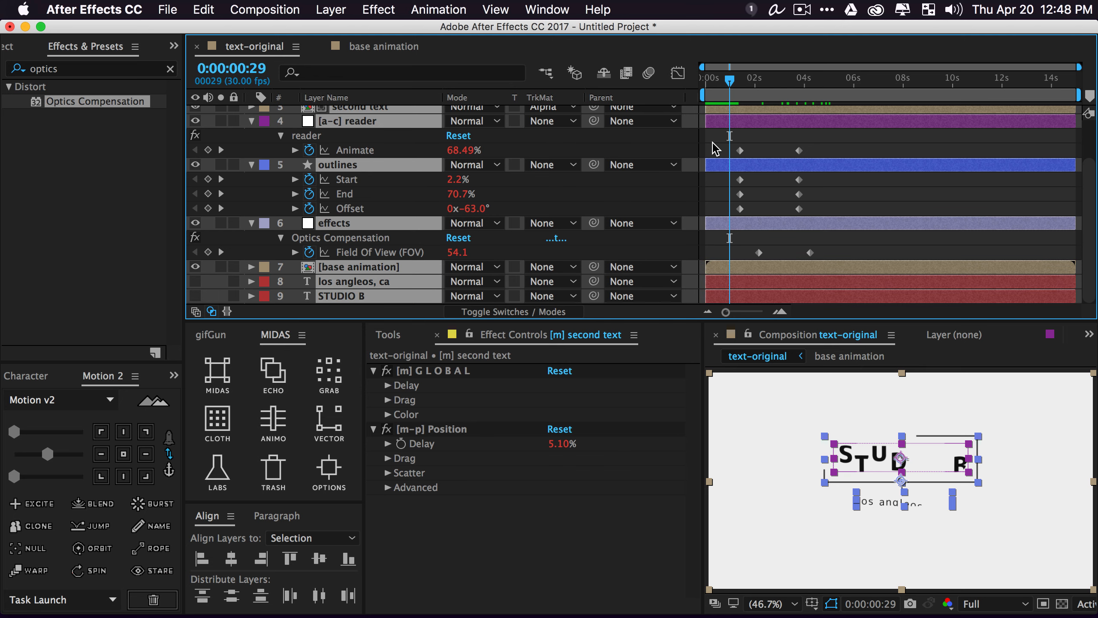
left_click_drag(715, 149, 869, 272)
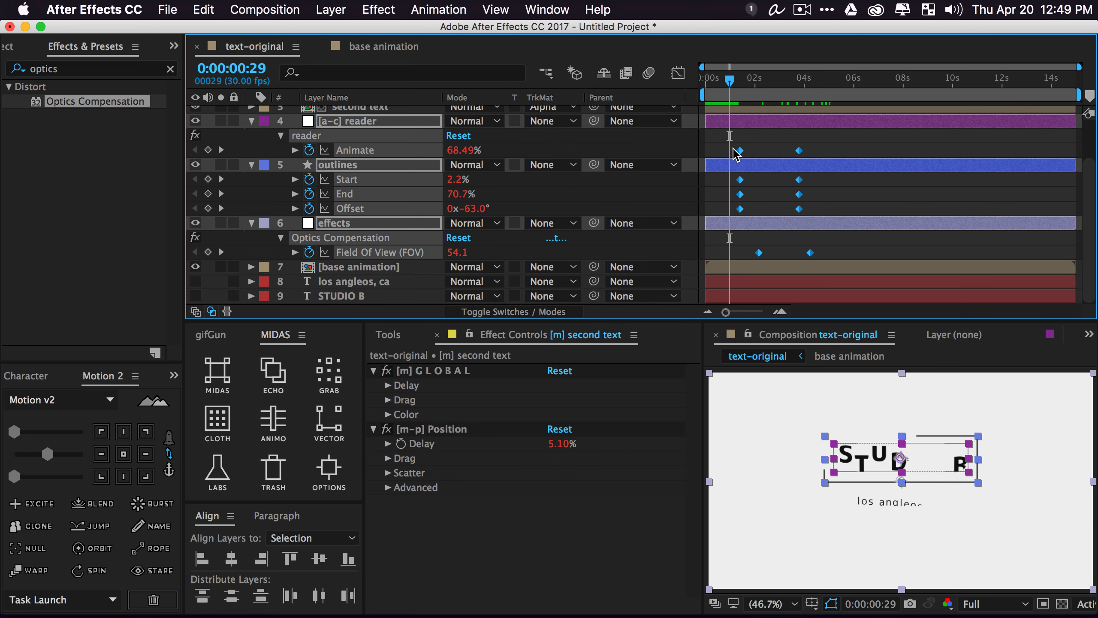
left_click_drag(722, 140, 883, 296)
Open the base animation precomp and select the S layer's Amount and Position keyframes
left_click(250, 121)
left_click(395, 297)
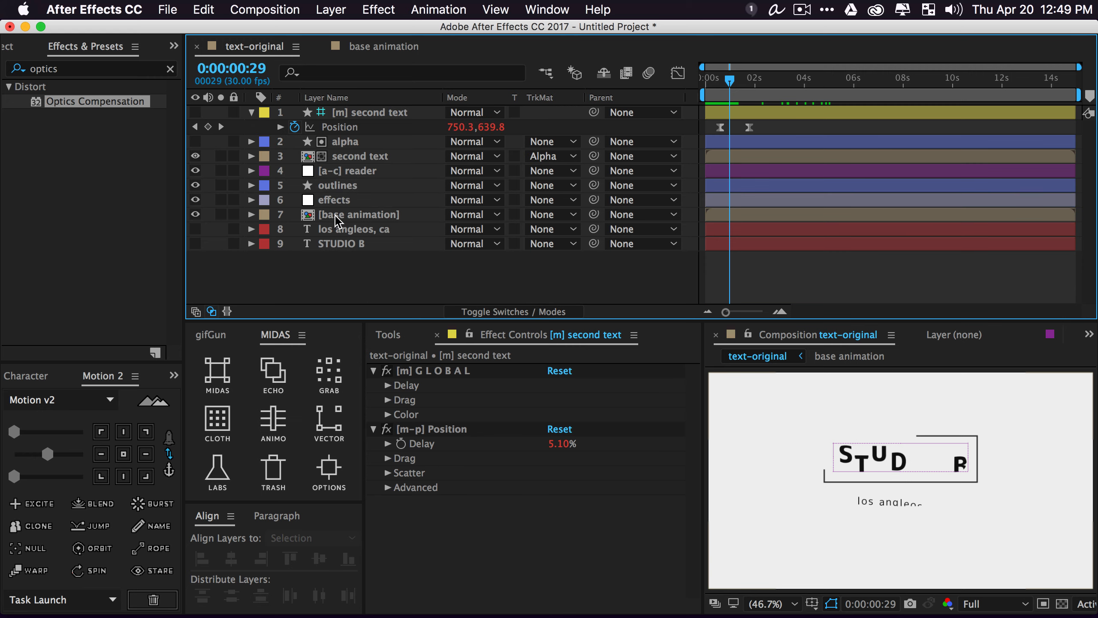
double_click(344, 214)
left_click(339, 125)
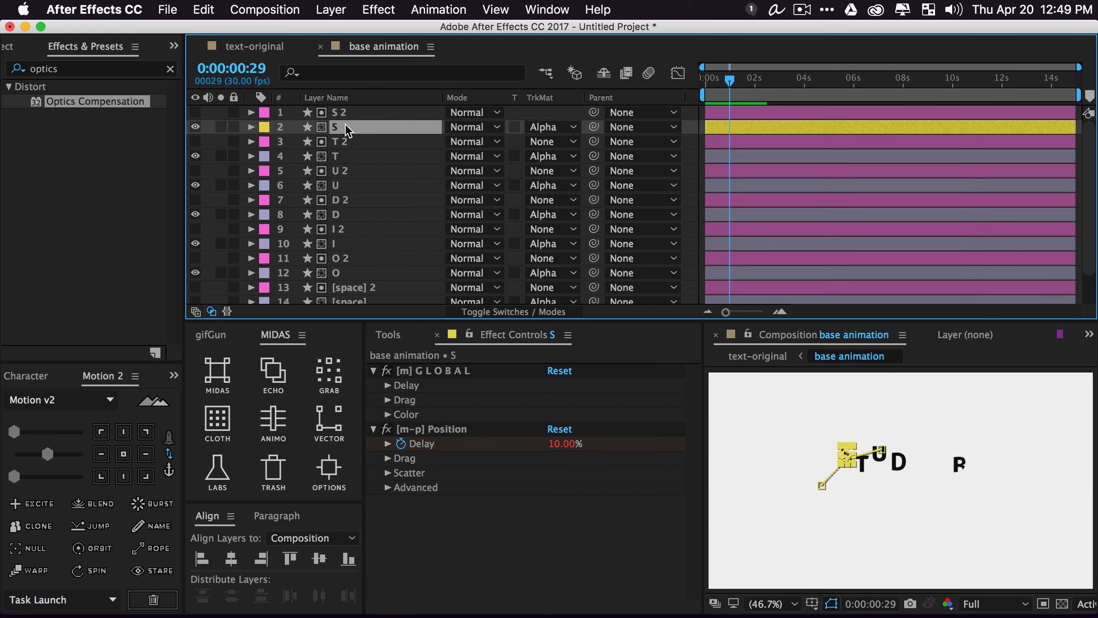
key("u")
left_click_drag(873, 163, 668, 208)
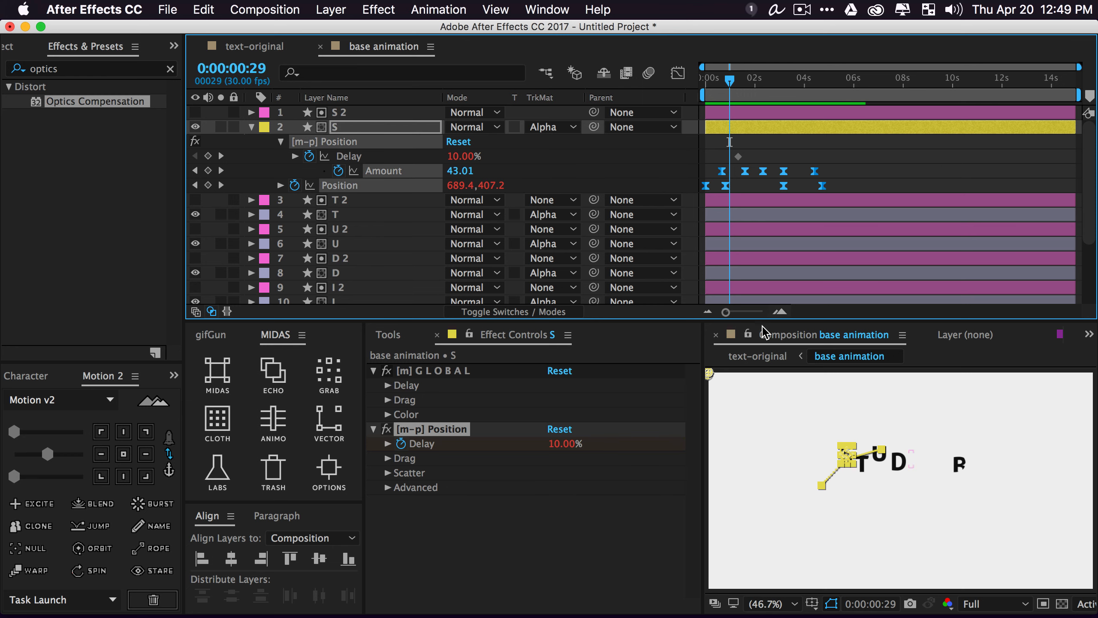
Return to the text-original composition and show the Project panel's list of items
left_click(759, 356)
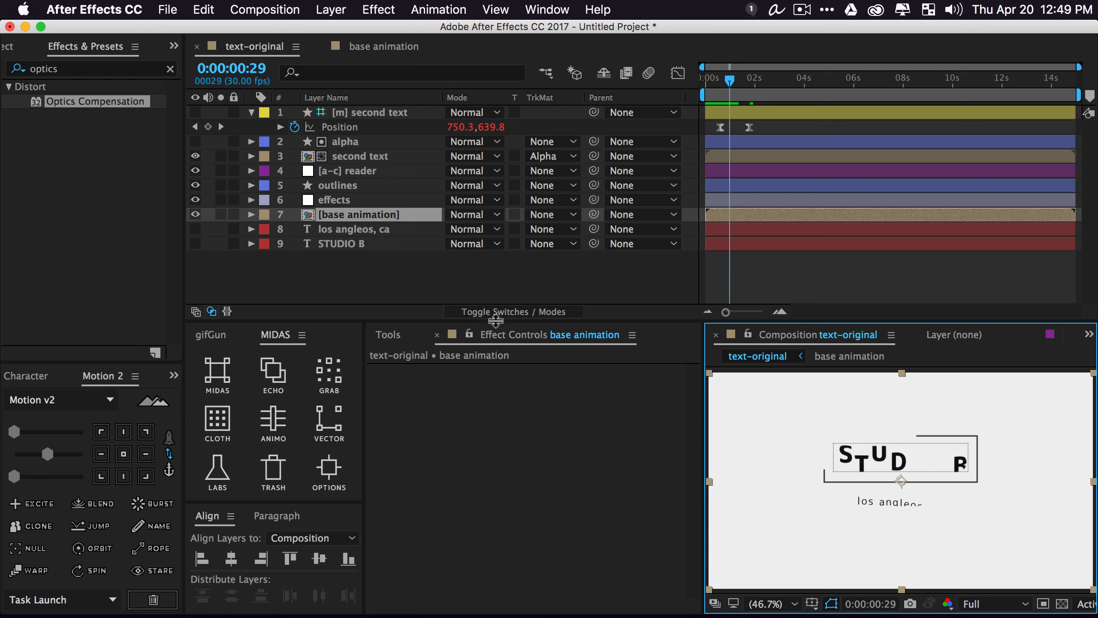
left_click(478, 277)
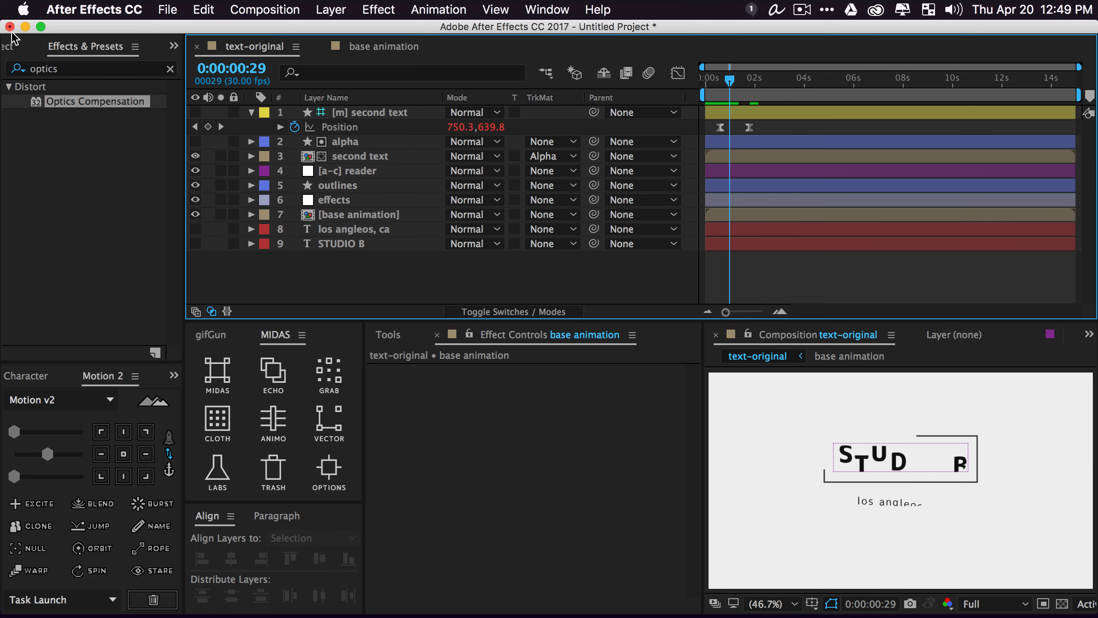
left_click(10, 46)
left_click(80, 262)
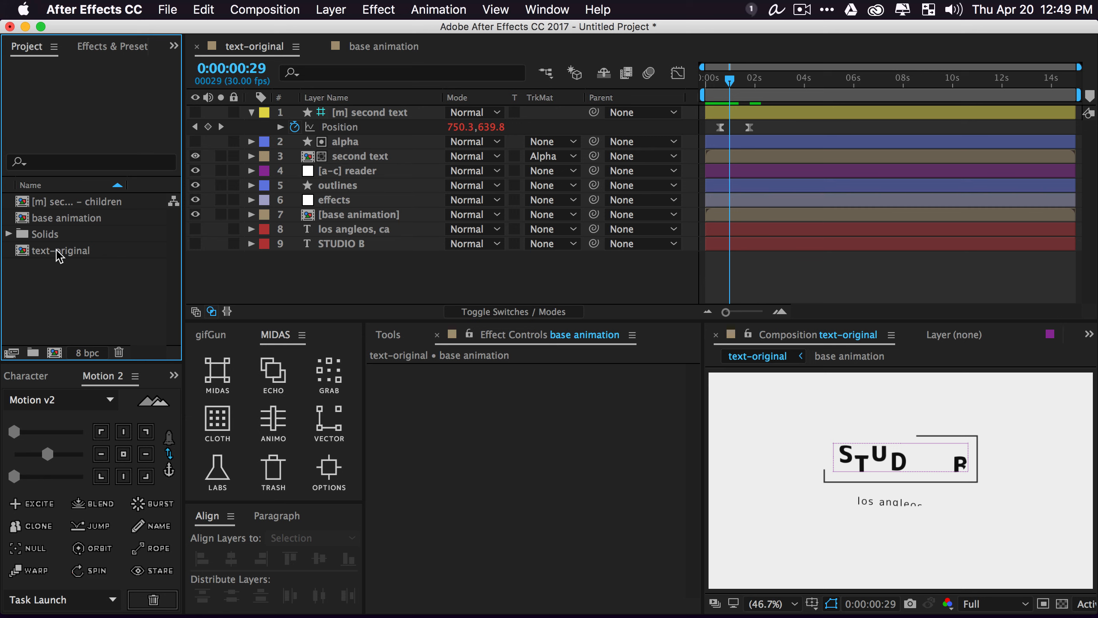
Nest text-original in a new comp and trim it to a work area ending at 6:23
left_click_drag(60, 255, 54, 353)
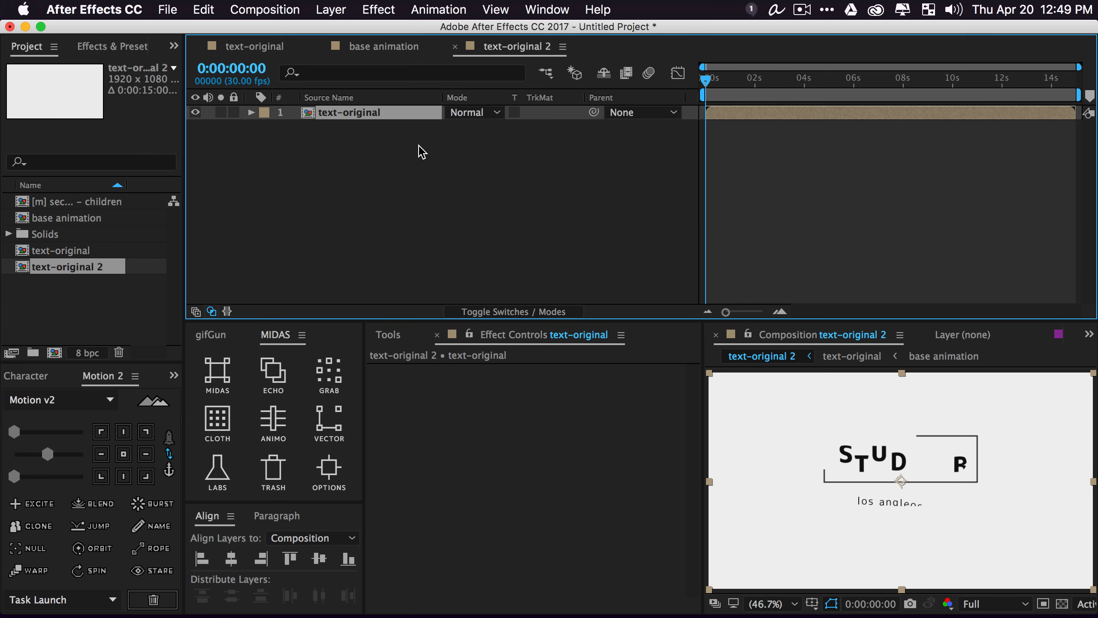
left_click_drag(772, 90, 874, 91)
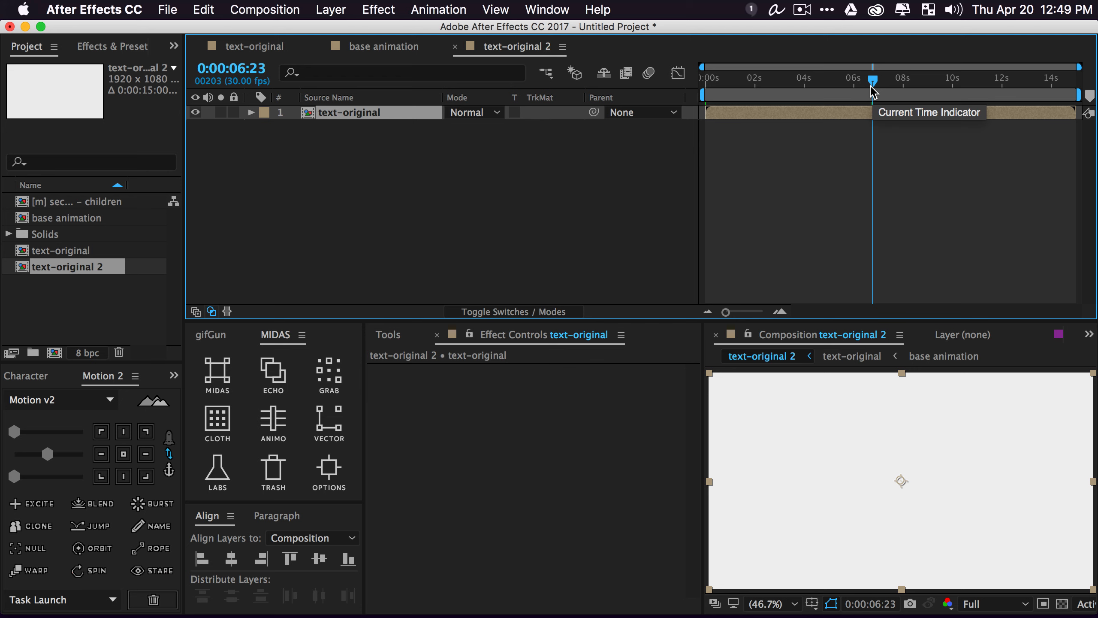
right_click(821, 95)
left_click(855, 138)
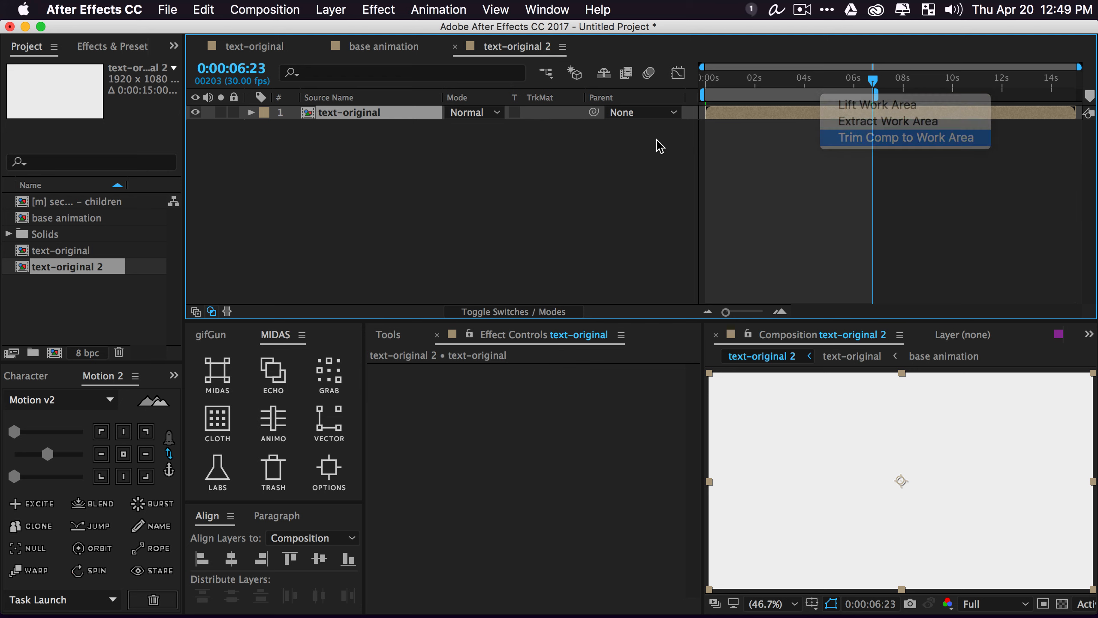
left_click(483, 184)
Apply the Drop Shadow effect to the text-original layer and move to 2:11
right_click(321, 123)
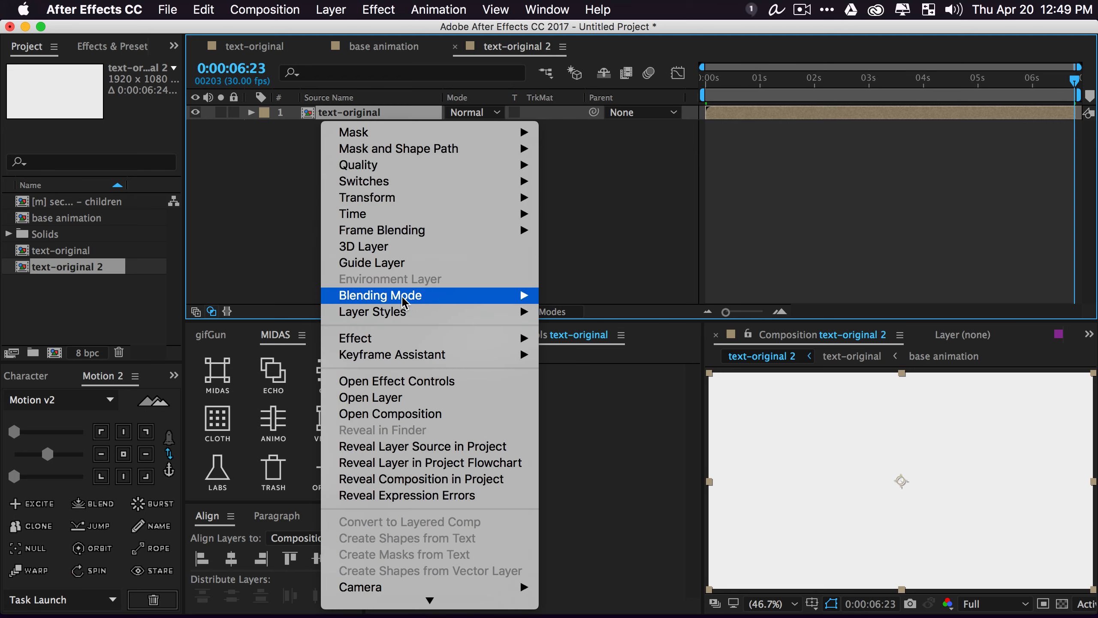
mouse_move(417, 312)
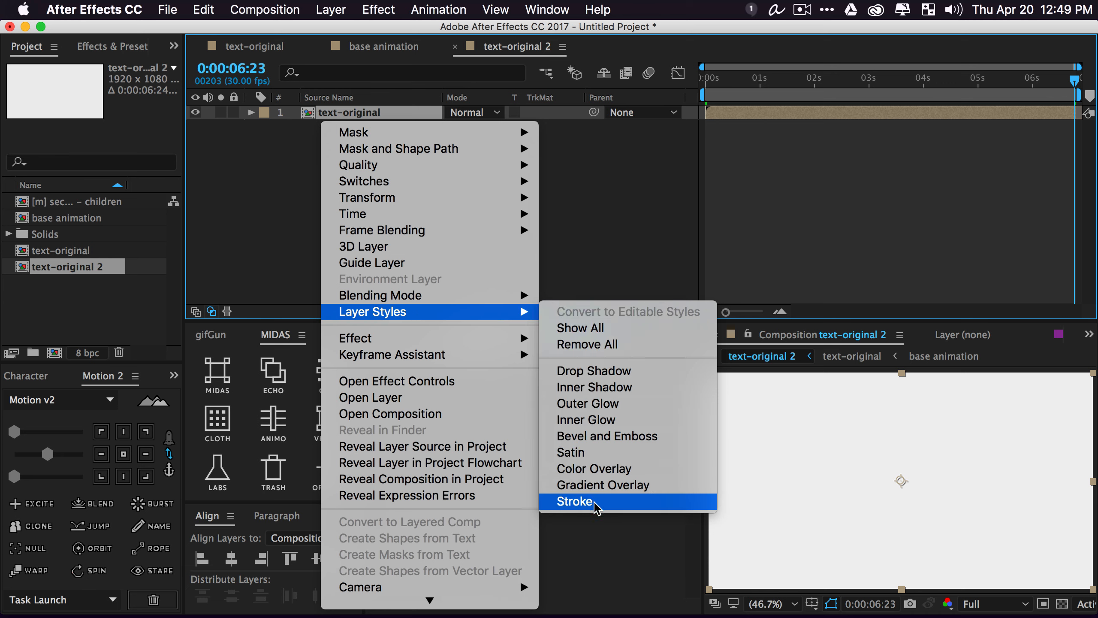
key("Escape")
left_click(105, 45)
left_click(74, 69)
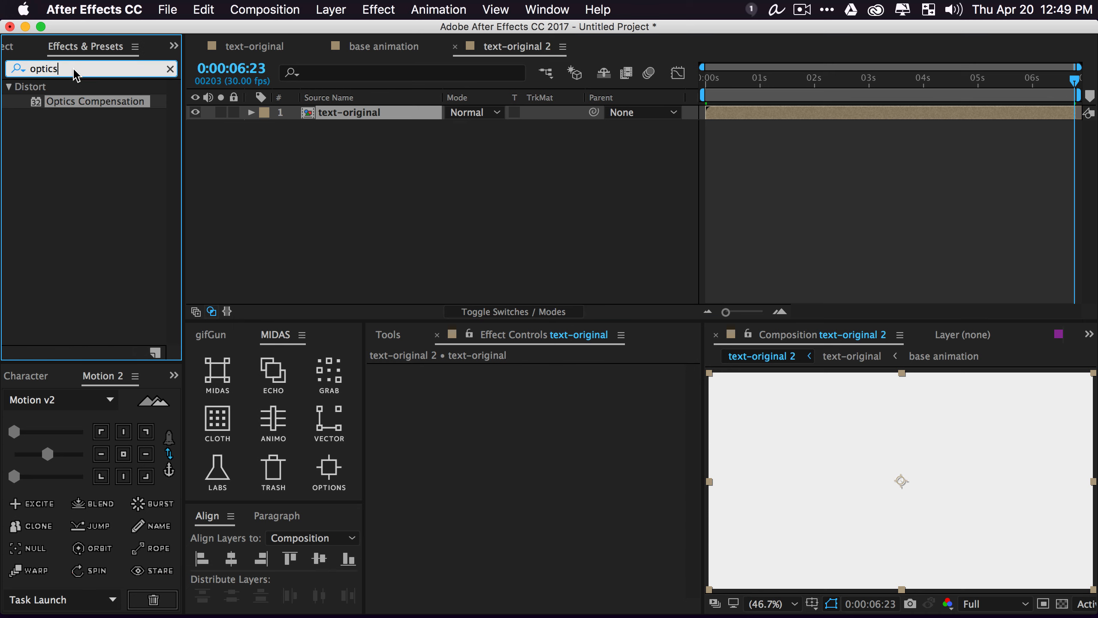
type("dro")
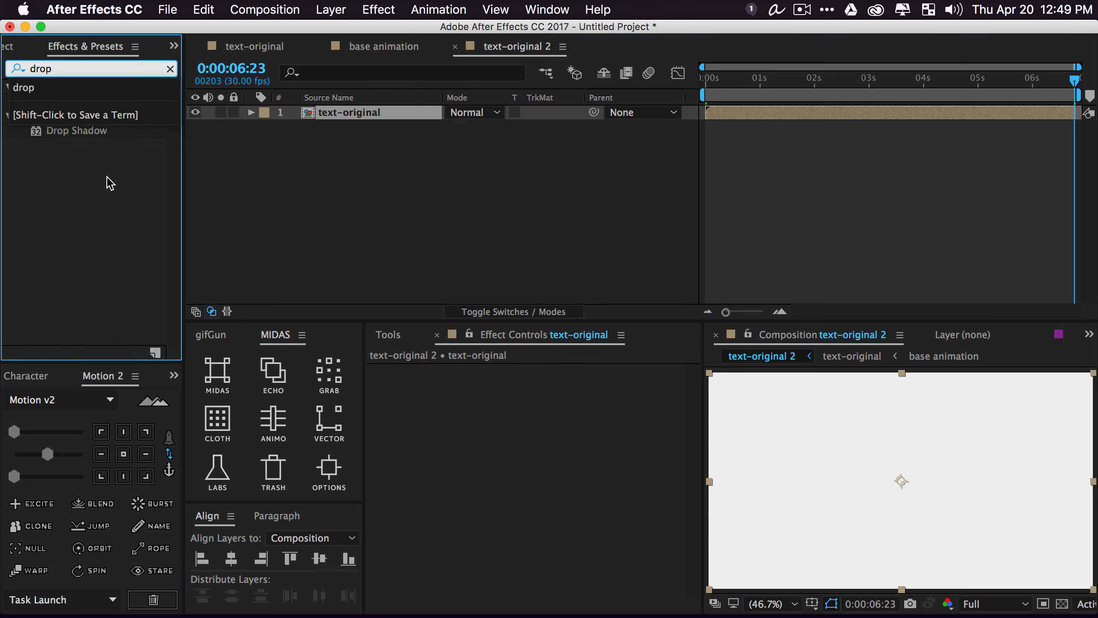
type("p")
left_click_drag(86, 132, 361, 114)
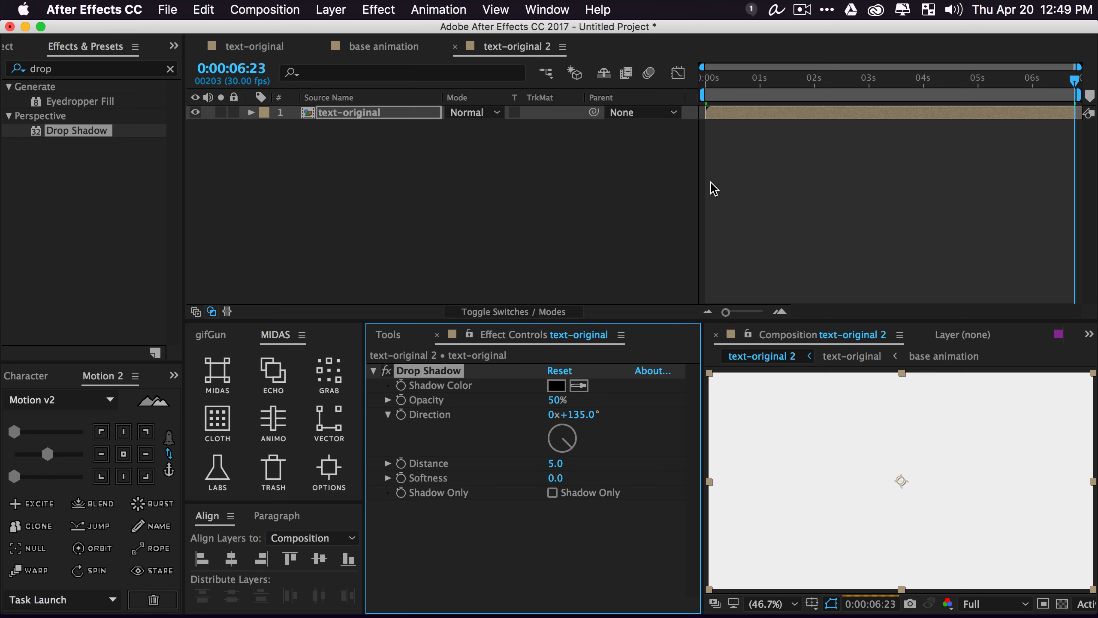
left_click_drag(770, 89, 835, 89)
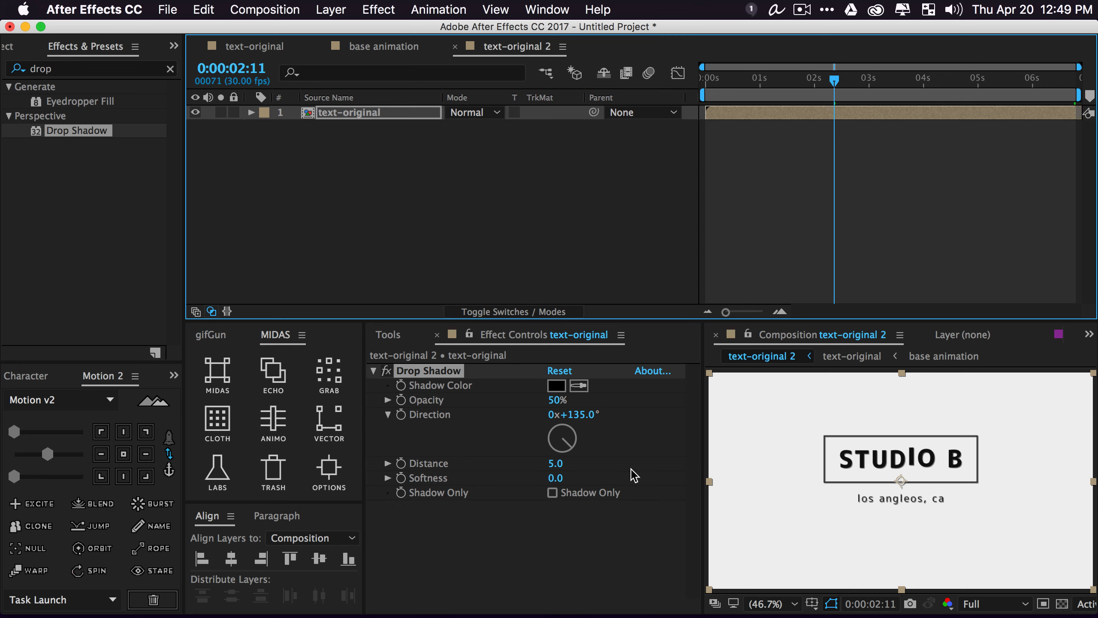
Increase the drop shadow distance and set its colour to teal 1FC6BC
left_click_drag(560, 464, 562, 466)
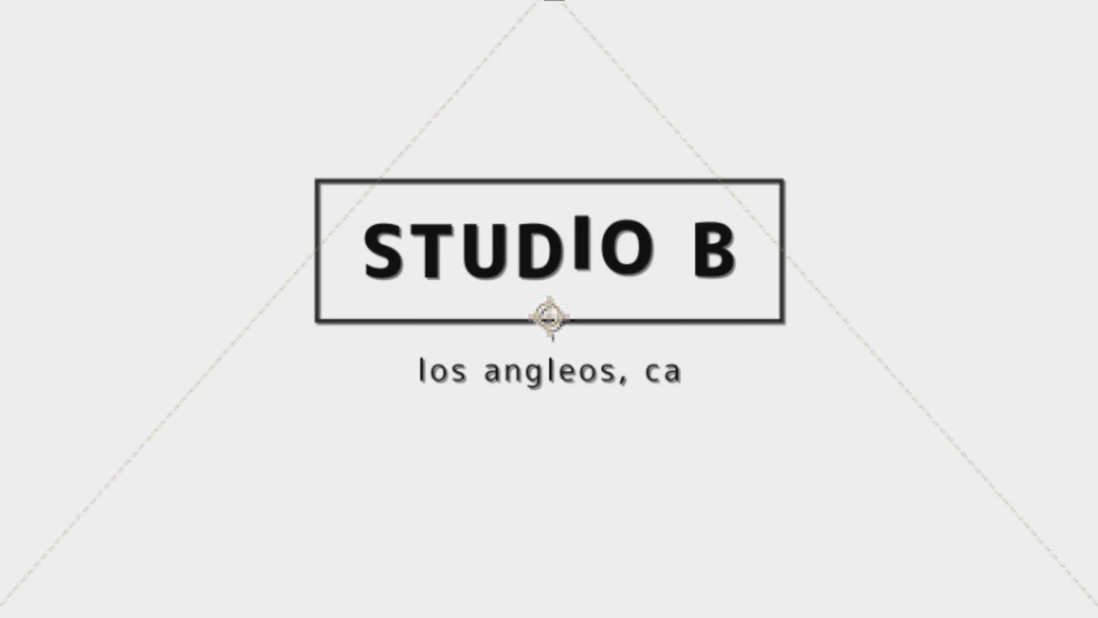
left_click(554, 389)
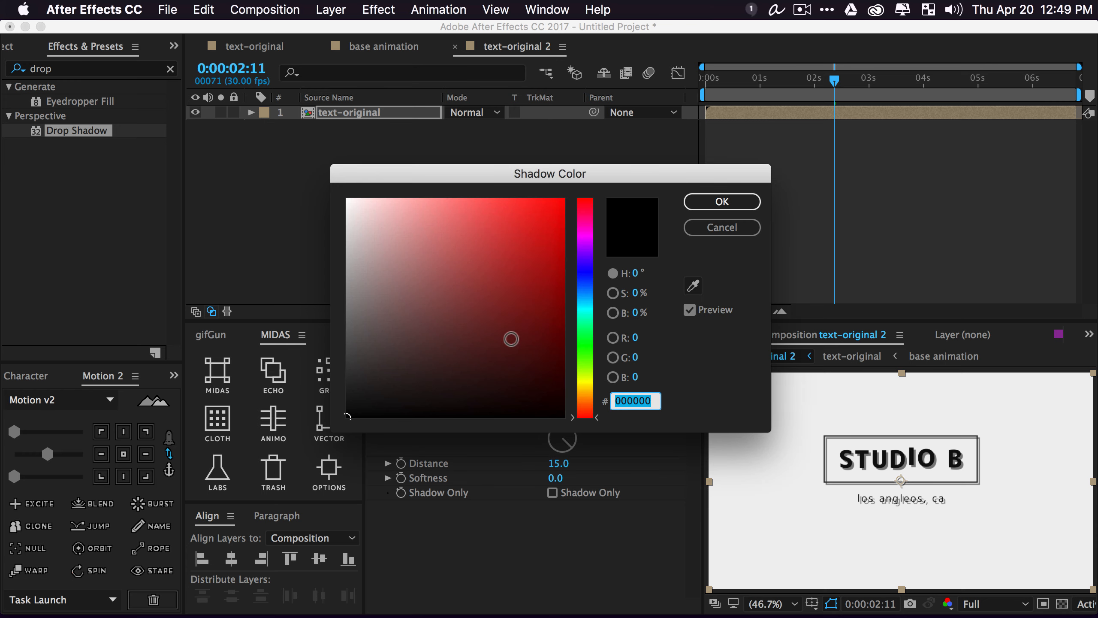
left_click_drag(584, 406, 587, 350)
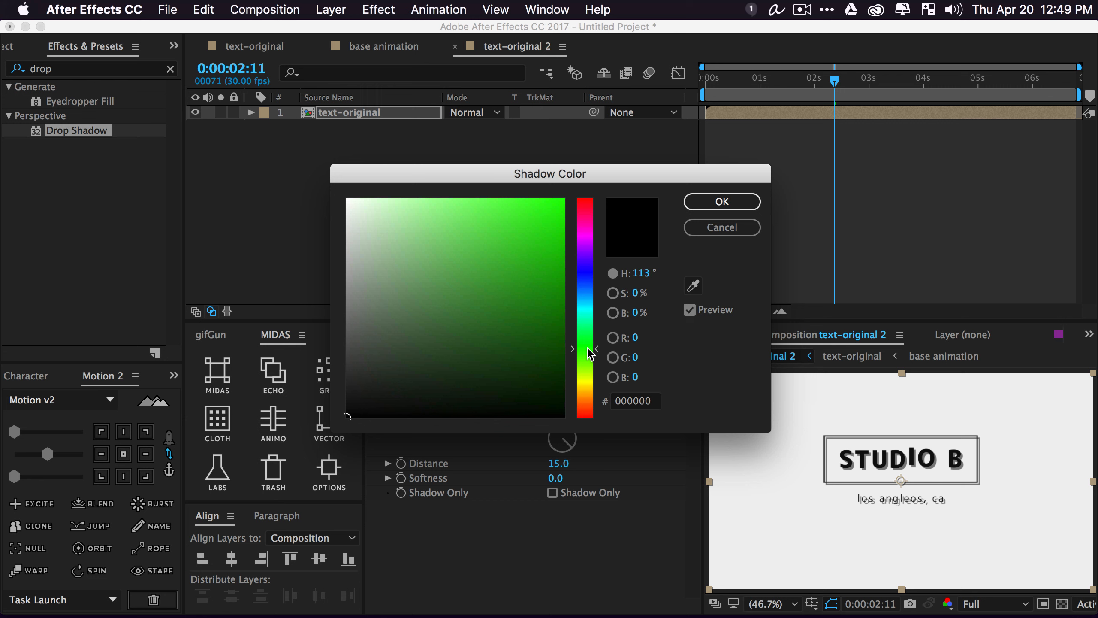
left_click(532, 207)
left_click(722, 202)
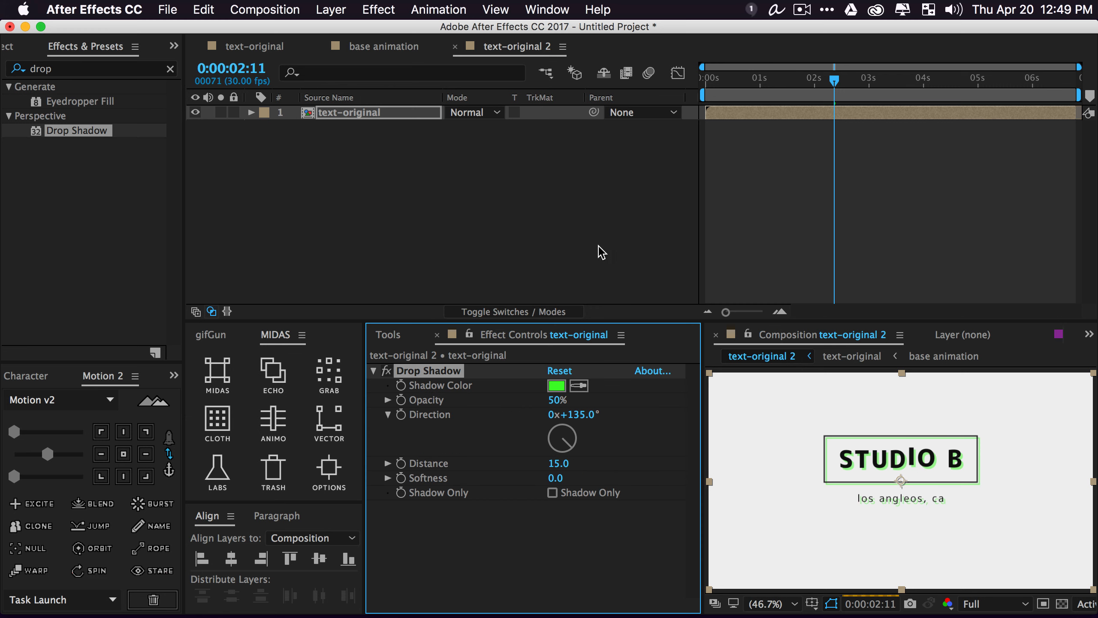
left_click(553, 385)
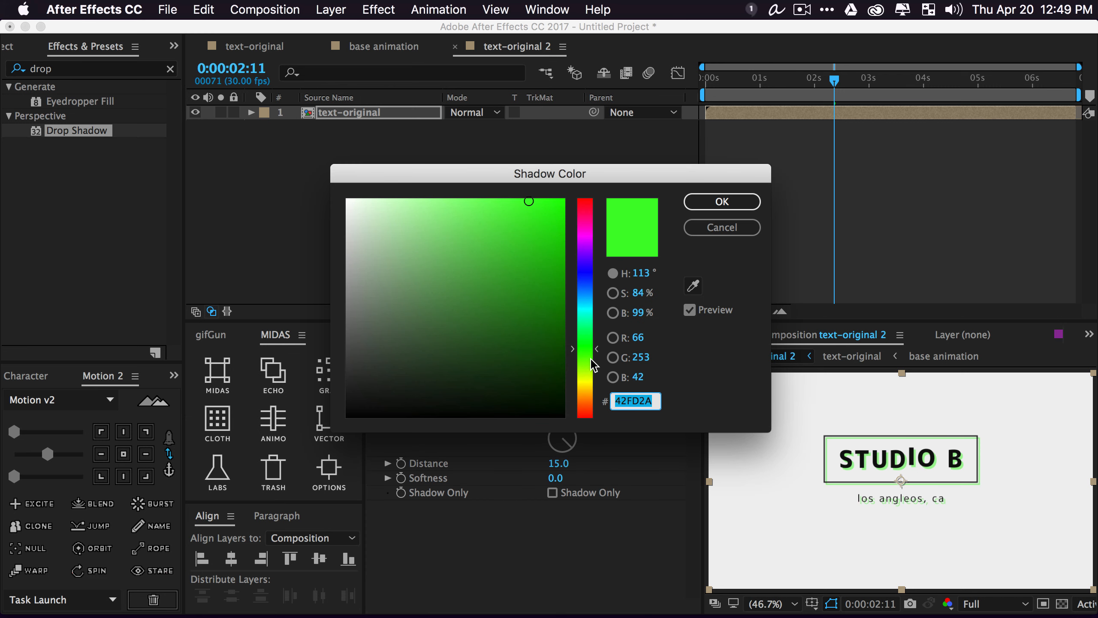
left_click_drag(591, 365, 584, 309)
left_click(531, 248)
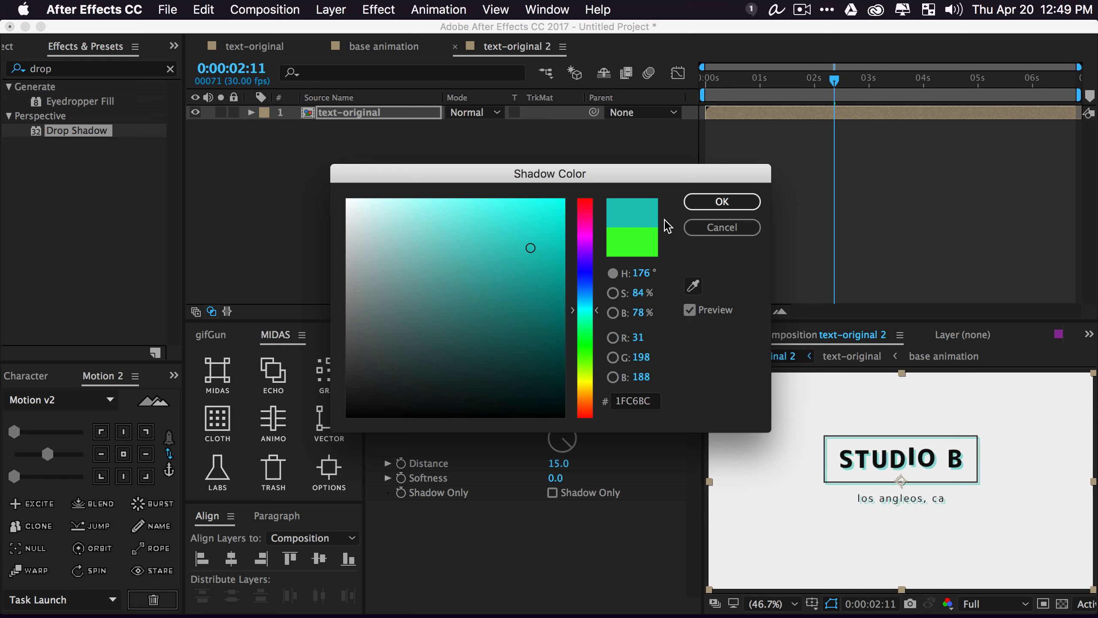
left_click(721, 203)
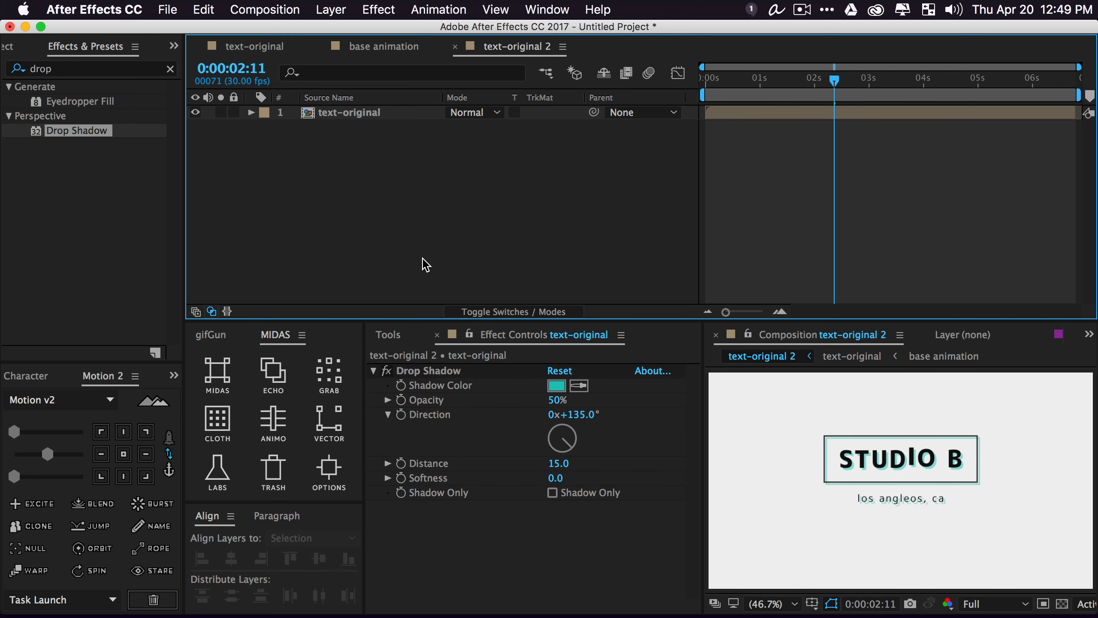
Raise the shadow opacity to 85% and preview the animation
left_click_drag(560, 404, 575, 403)
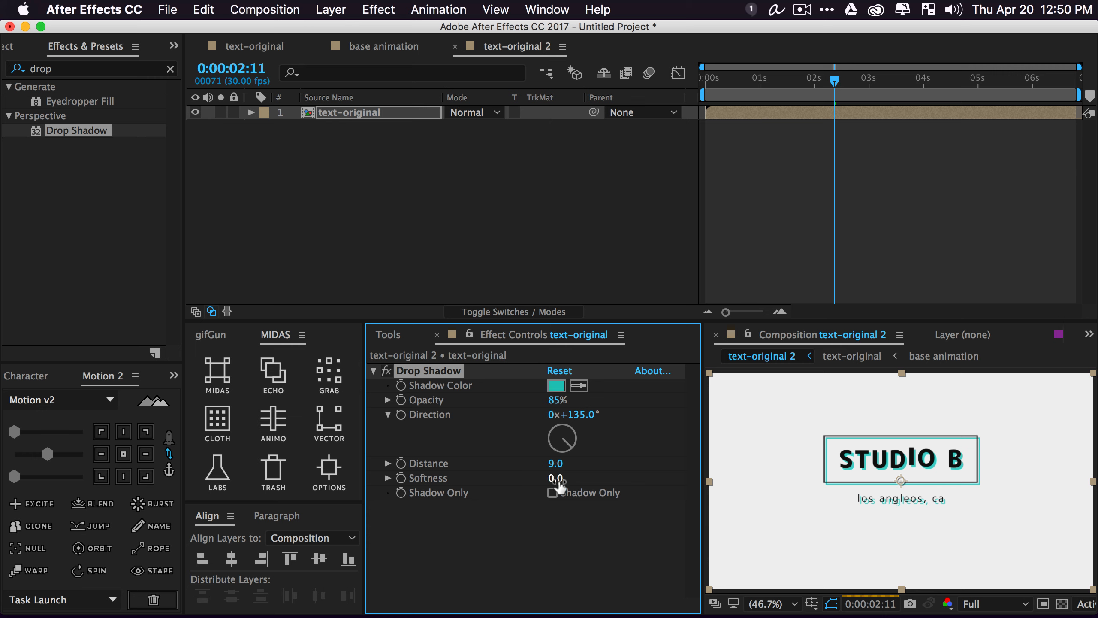
left_click(424, 245)
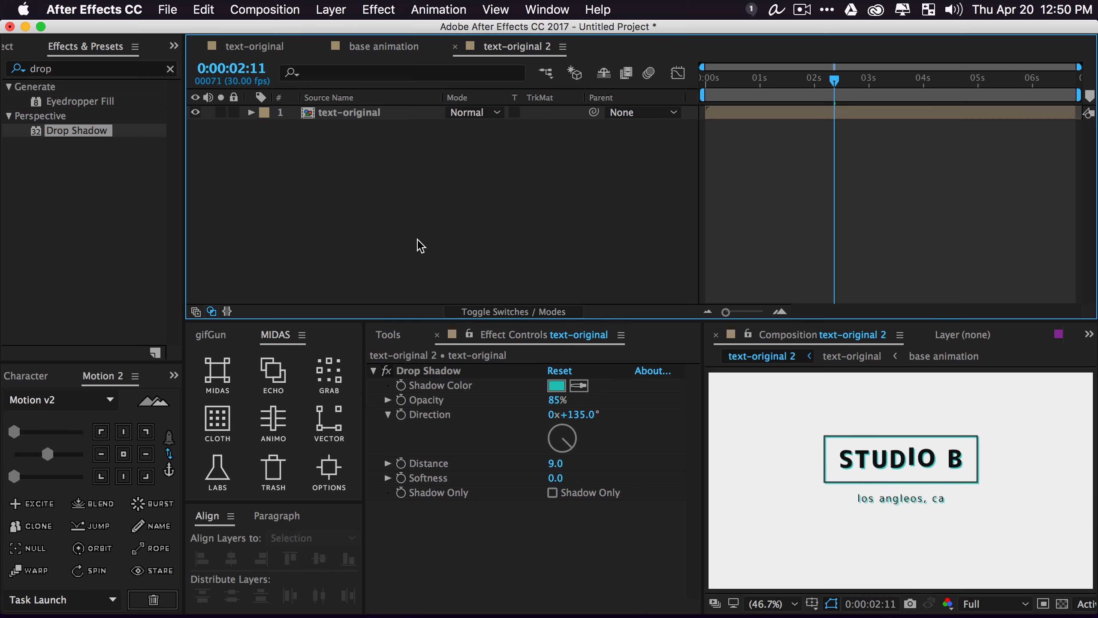
key("space")
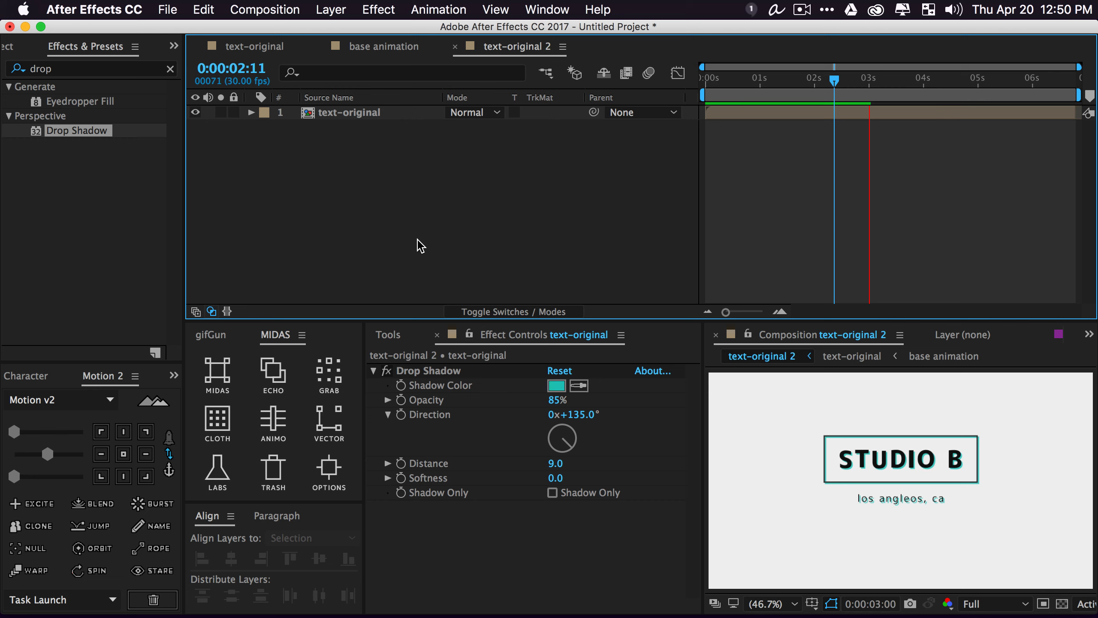
key("space")
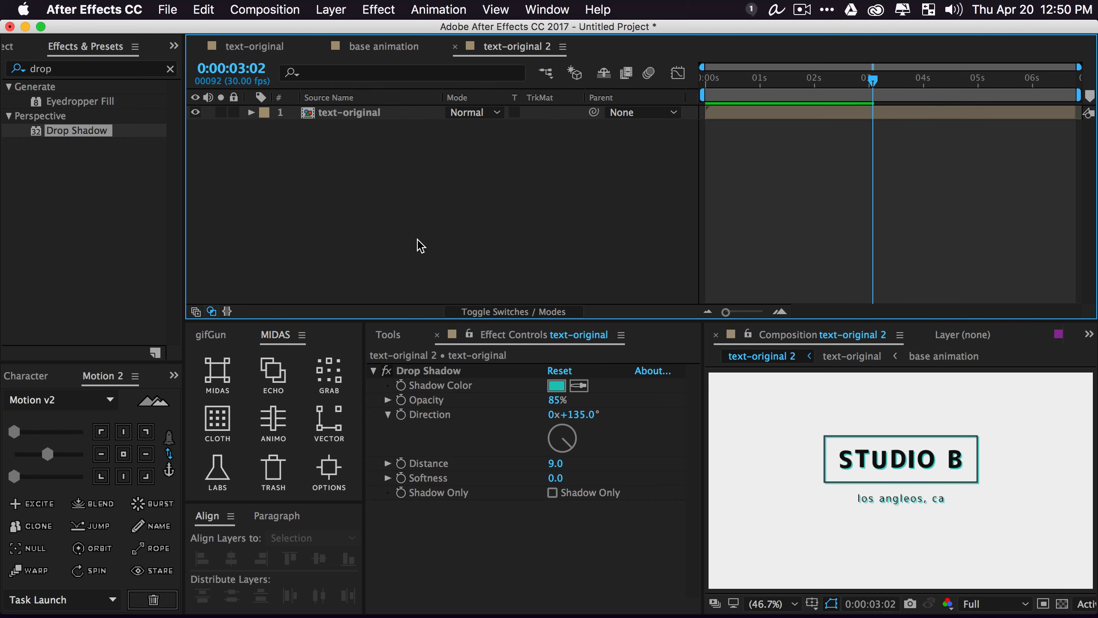
key("space")
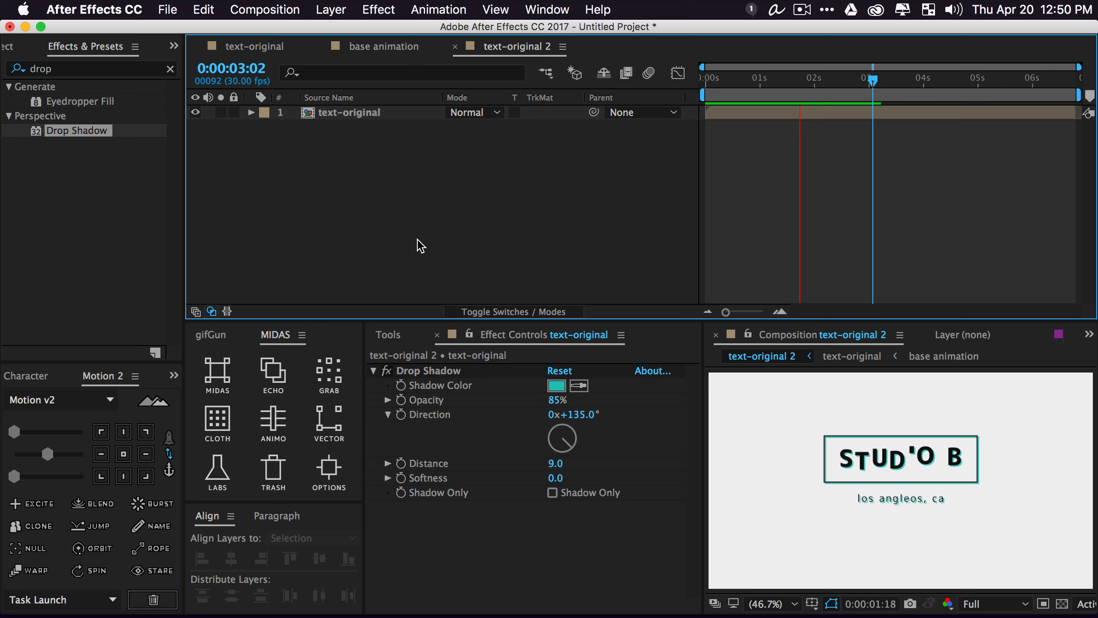
key("space")
key("space")
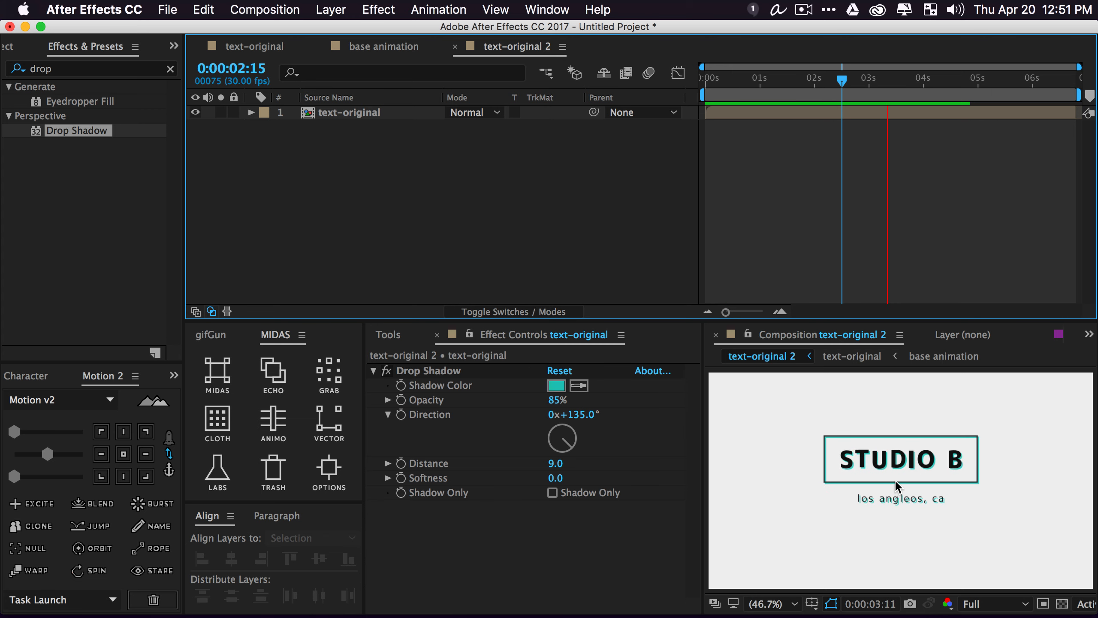
scroll(913, 498, "up", 3)
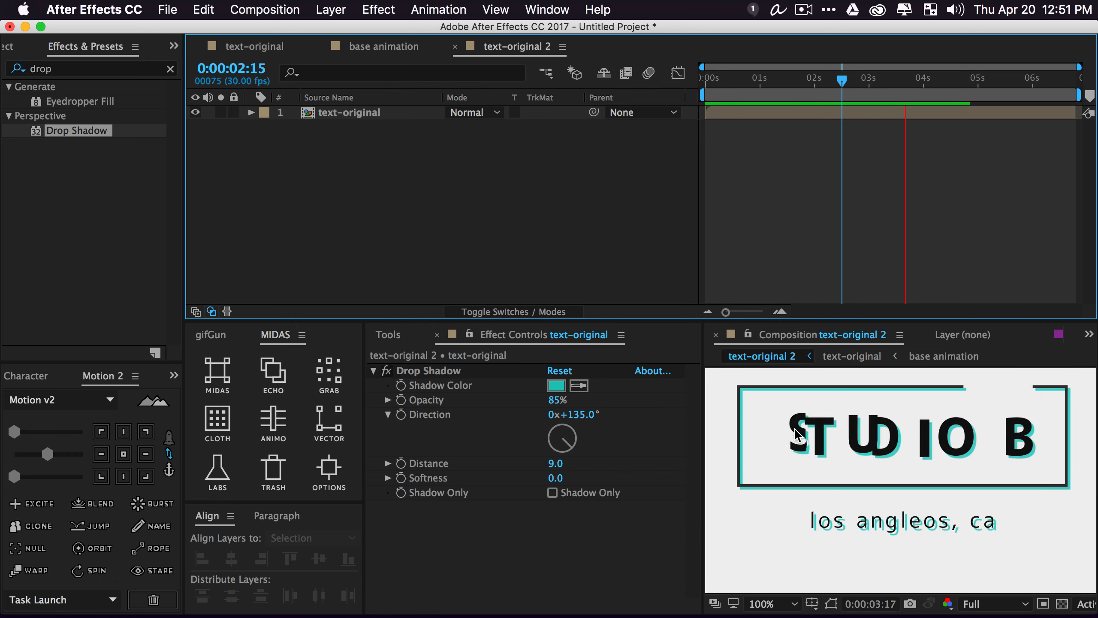
key("space")
left_click_drag(905, 80, 667, 122)
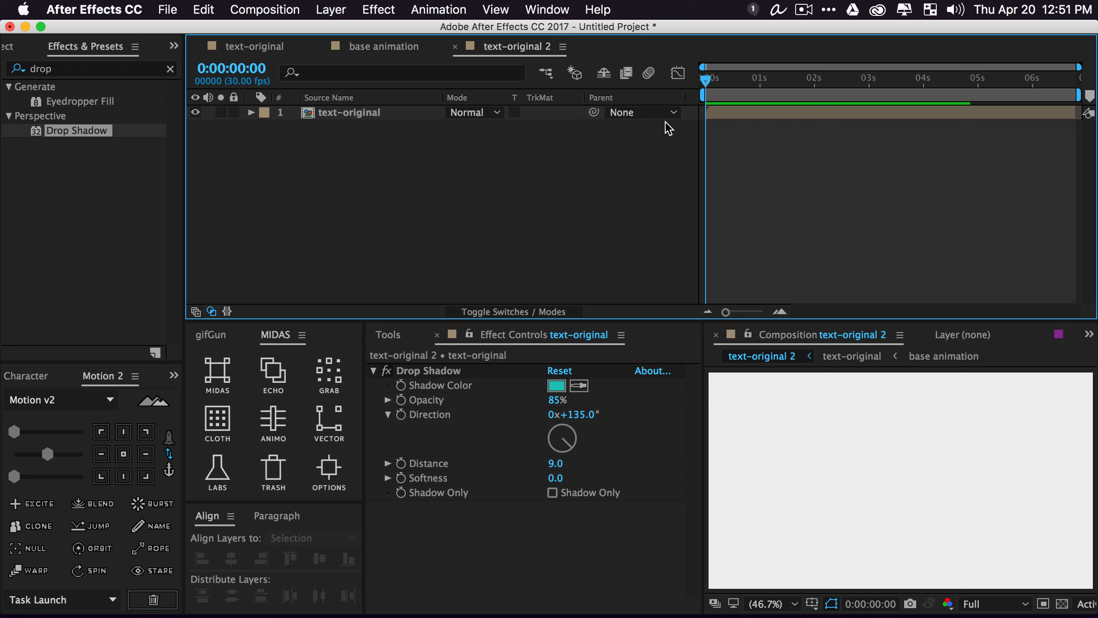
key("space")
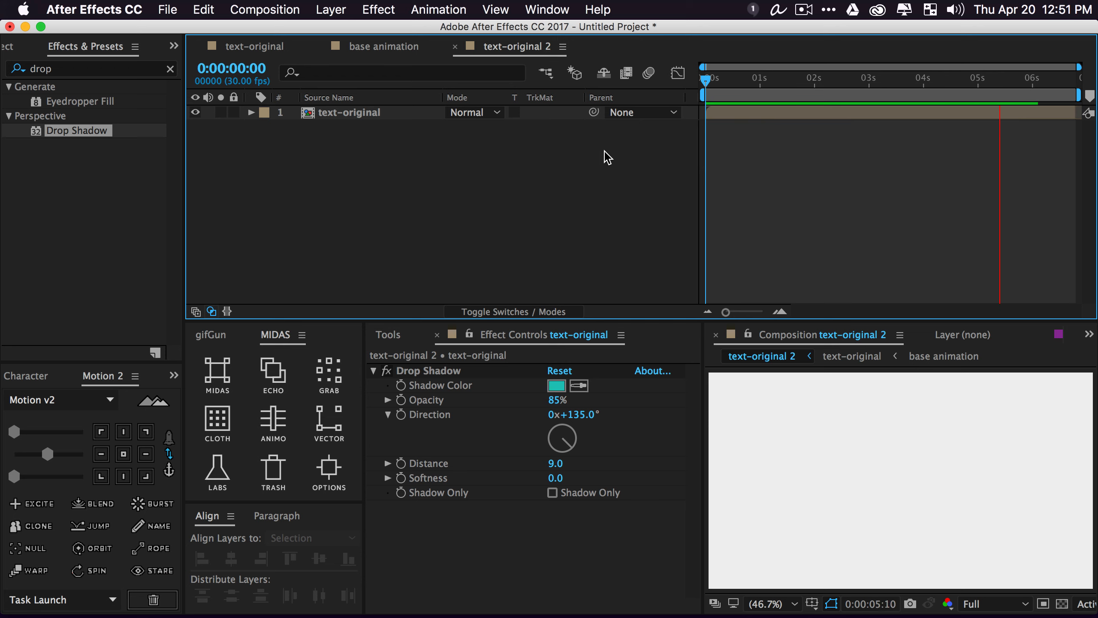
left_click(804, 9)
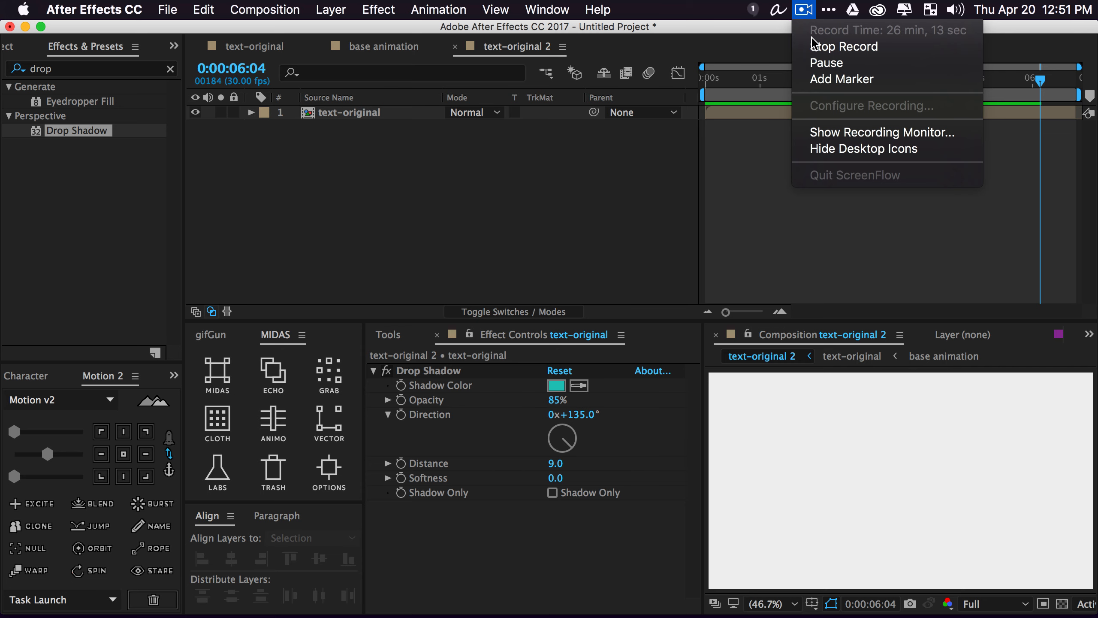